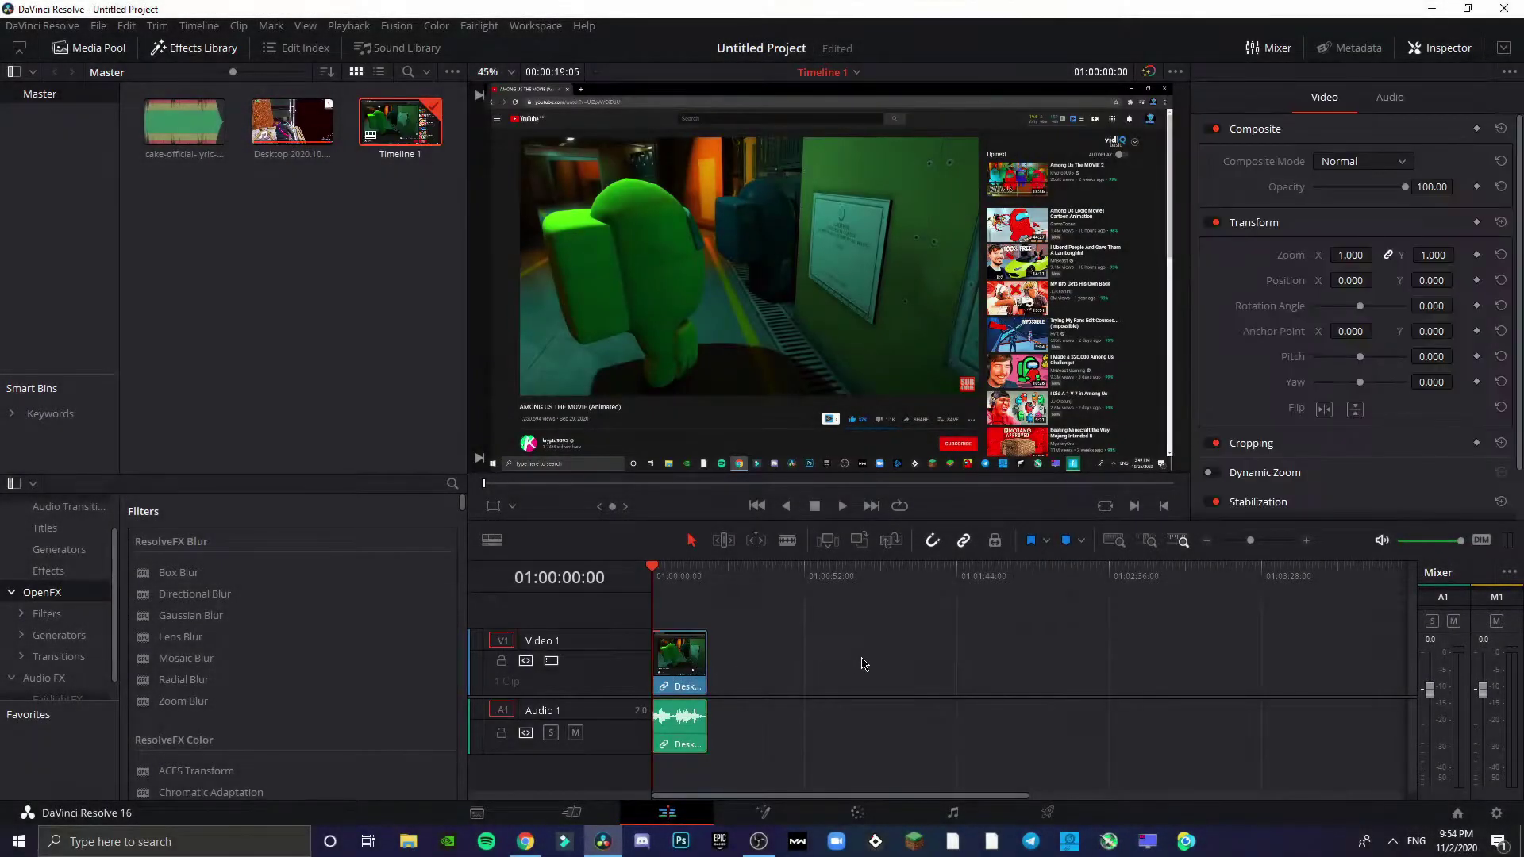
Add the cake-official-lyric song to a new audio track beneath the gameplay clip, starting at the timeline's beginning.
left_click_drag(184, 123, 754, 786)
left_click(823, 735)
left_click_drag(1251, 541, 1268, 547)
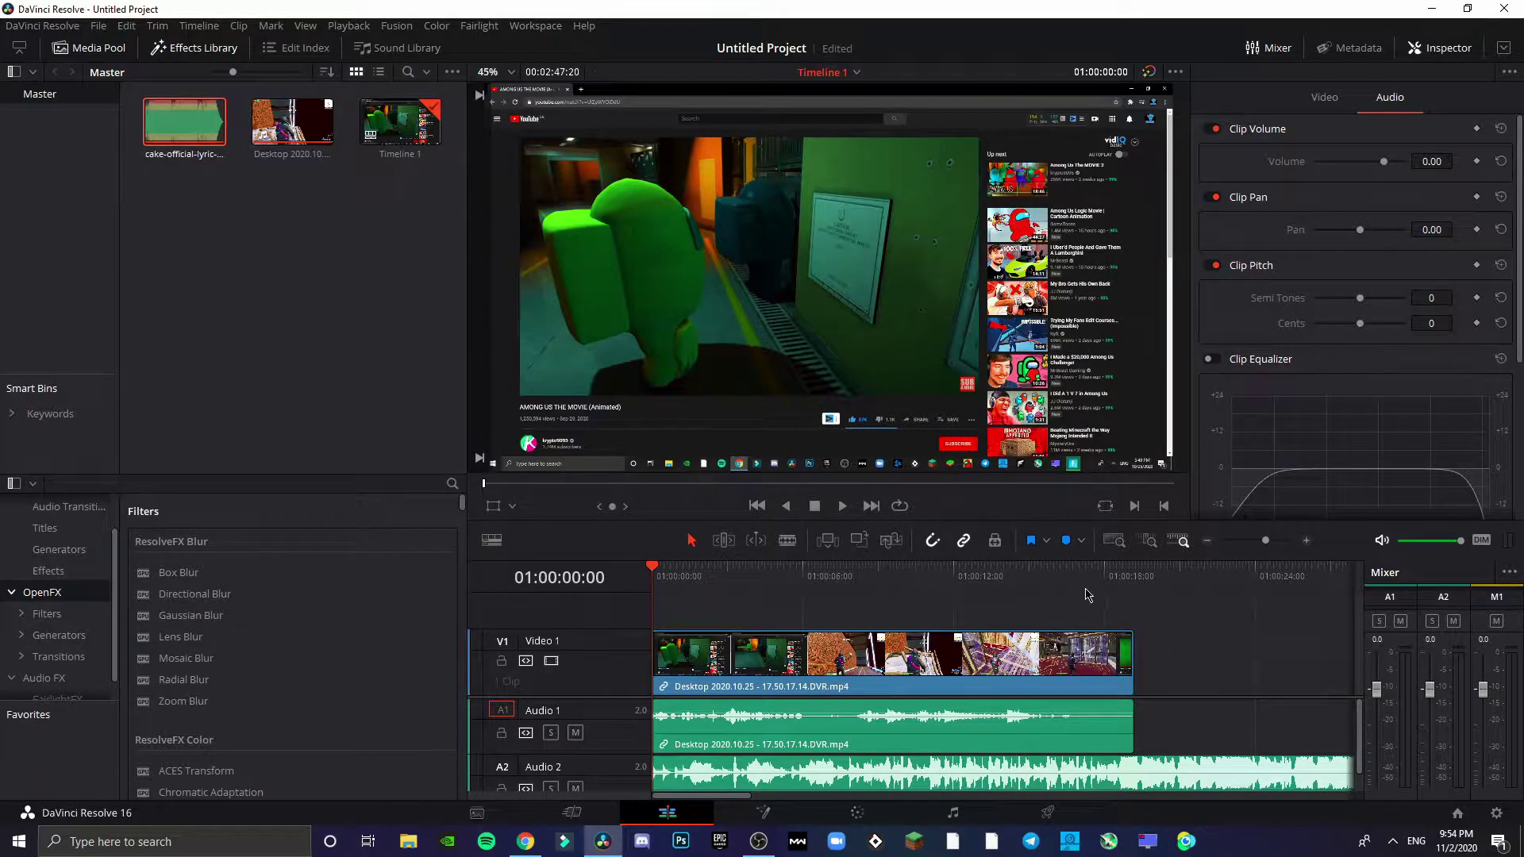
Set the song clip's volume to -3.50.
left_click_drag(1088, 596, 1124, 595)
left_click(1285, 539)
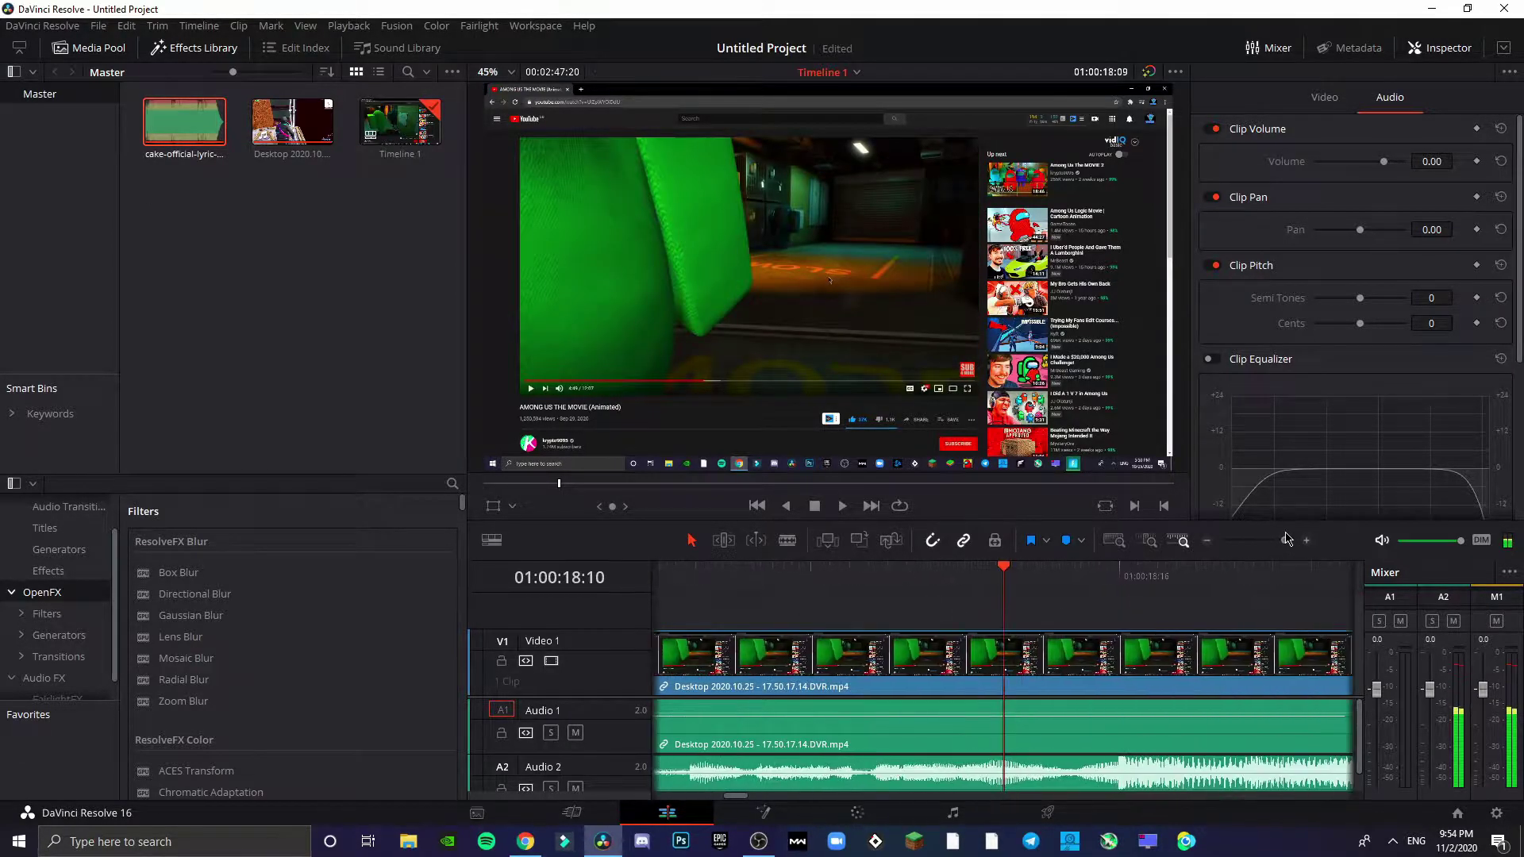
scroll(1314, 208, "down", 1)
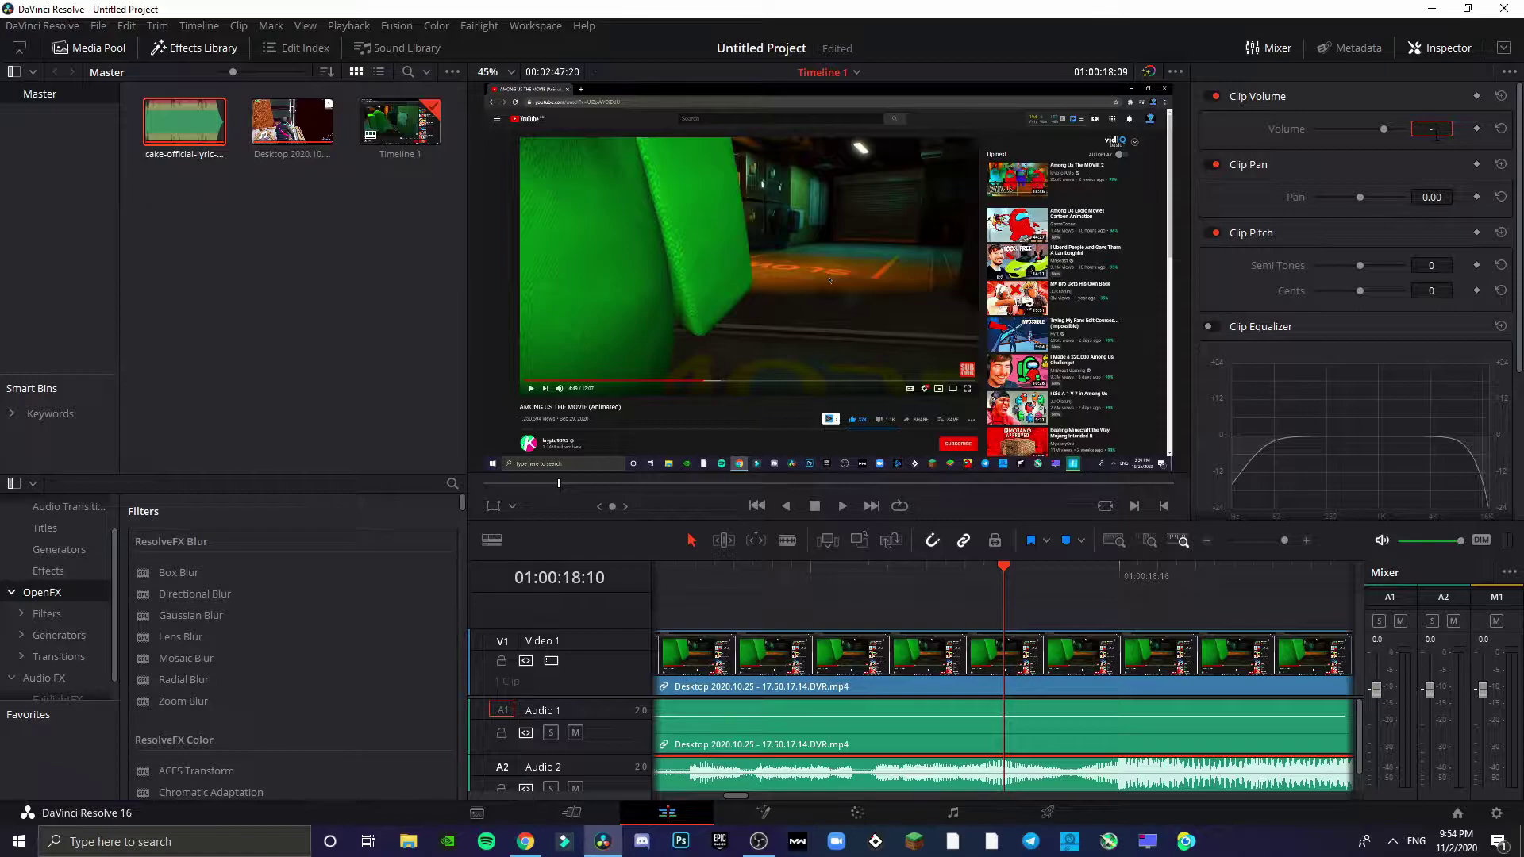
key("Return")
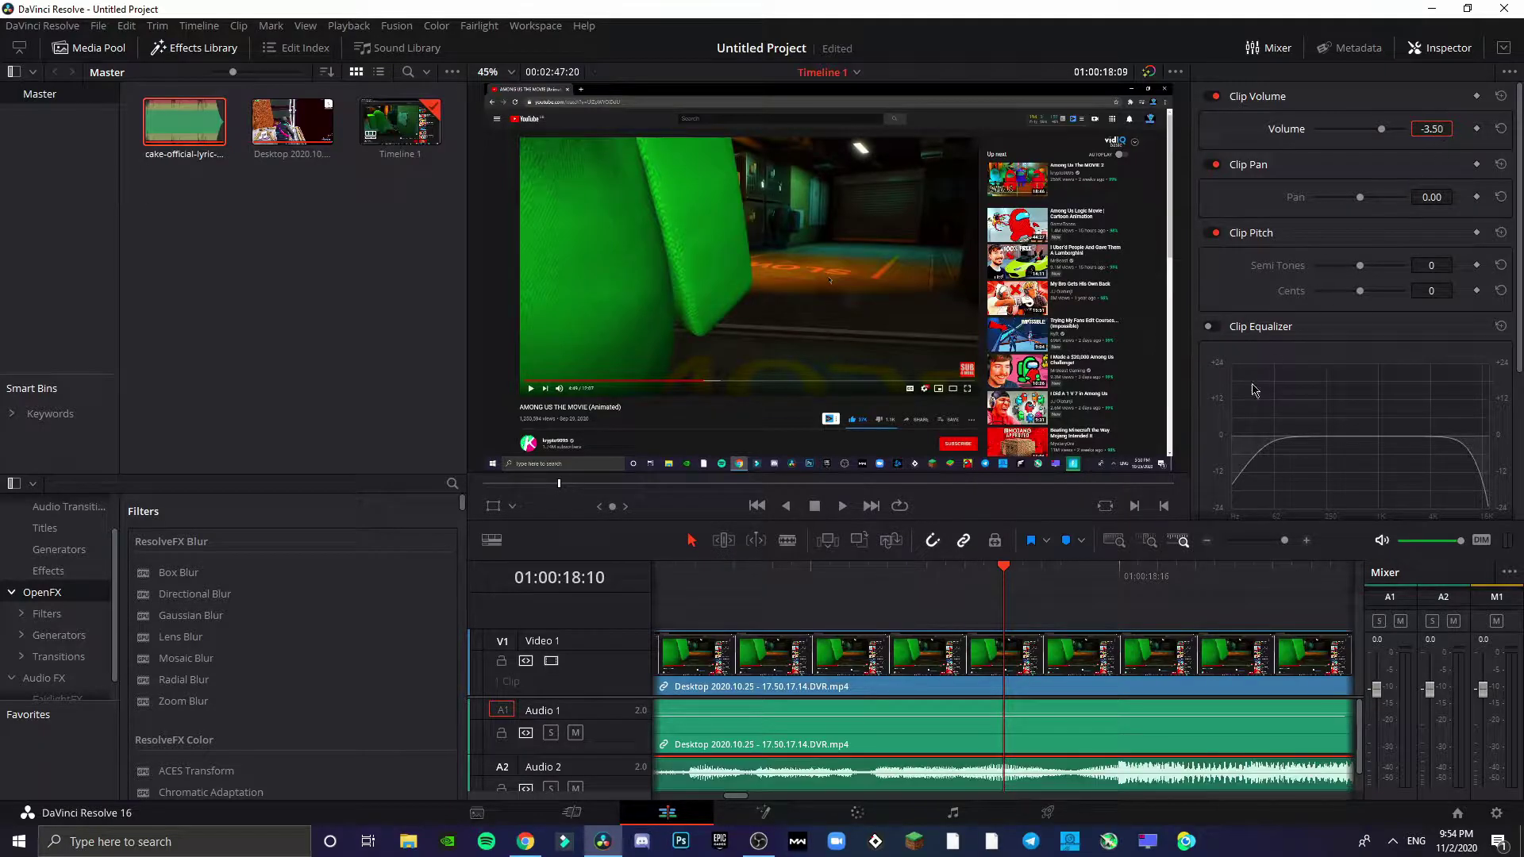
Add a marker to the song where the beat drops, at 01:00:18:16.
left_click_drag(1103, 584, 1282, 543)
left_click(878, 597)
left_click_drag(879, 597, 930, 667)
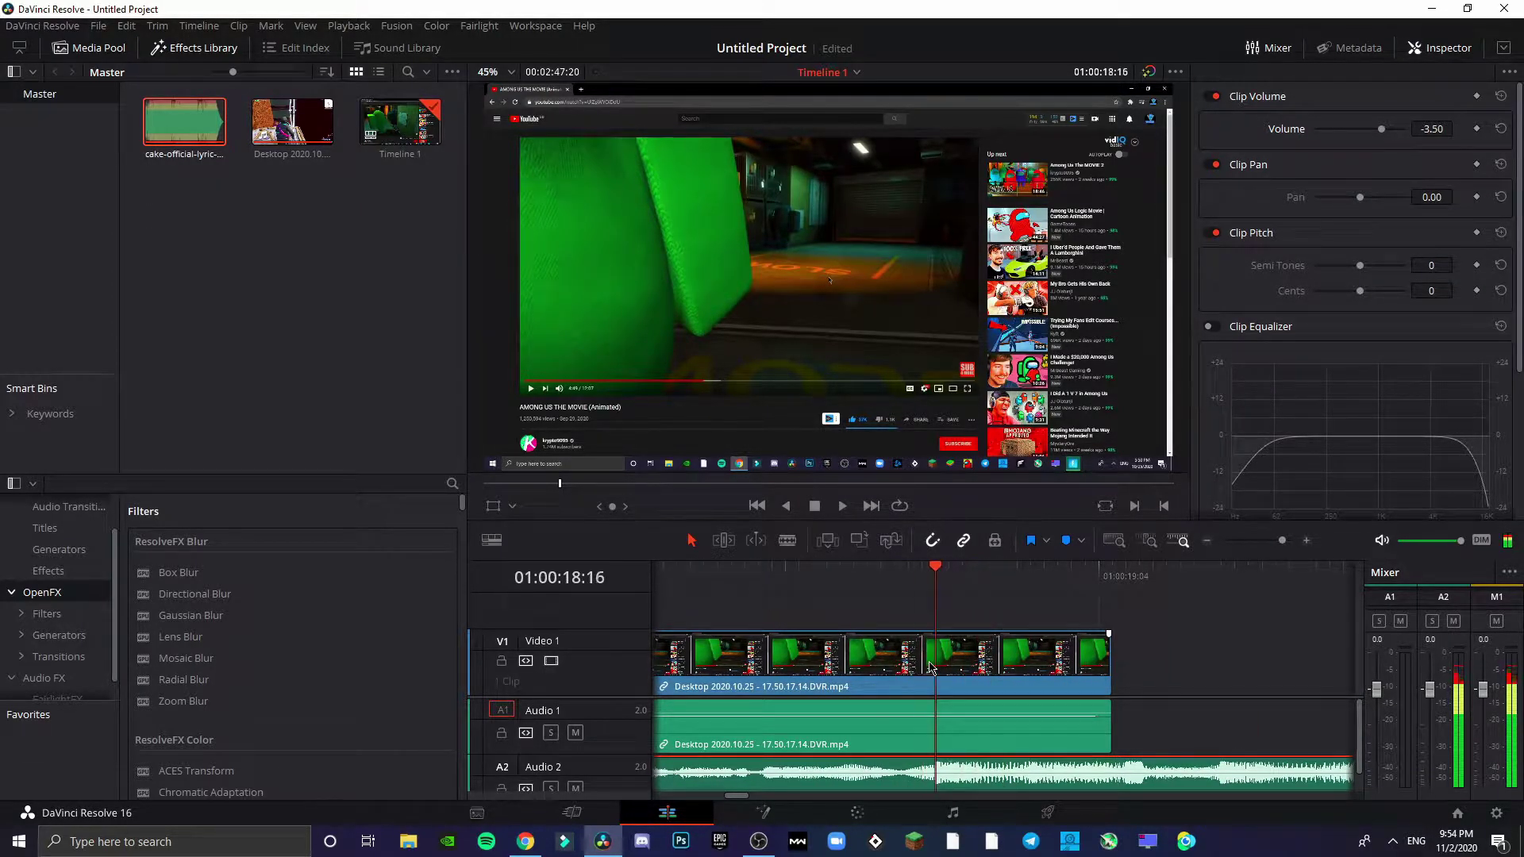
left_click(1068, 541)
Move the gameplay clip later on the timeline and add a marker to it at the 200-damage shot, at 01:00:21:06.
left_click_drag(1282, 541, 1270, 547)
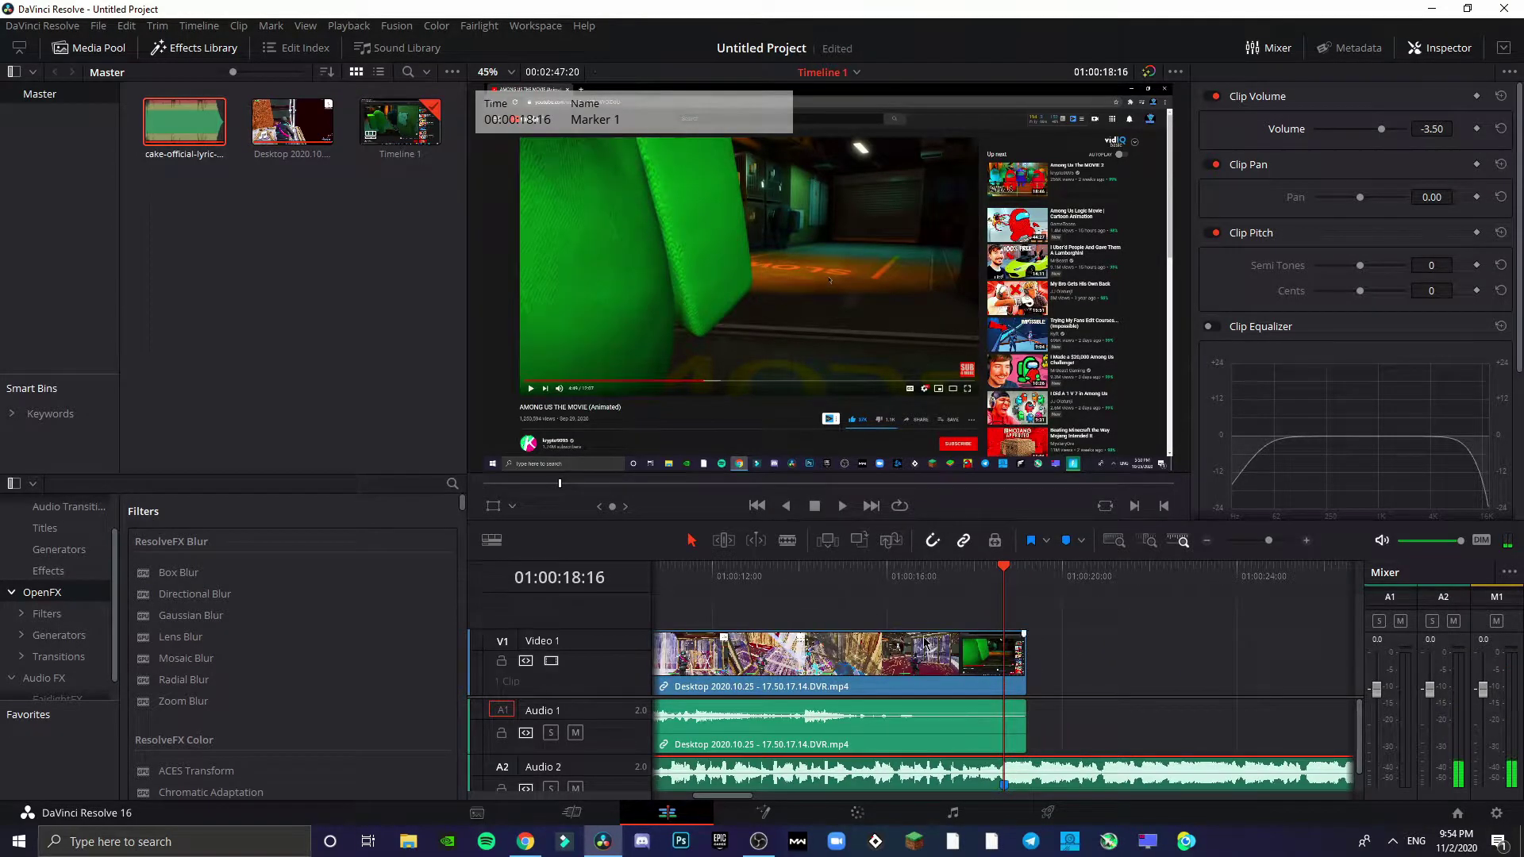
left_click_drag(938, 659, 1242, 651)
left_click_drag(1269, 541, 1265, 548)
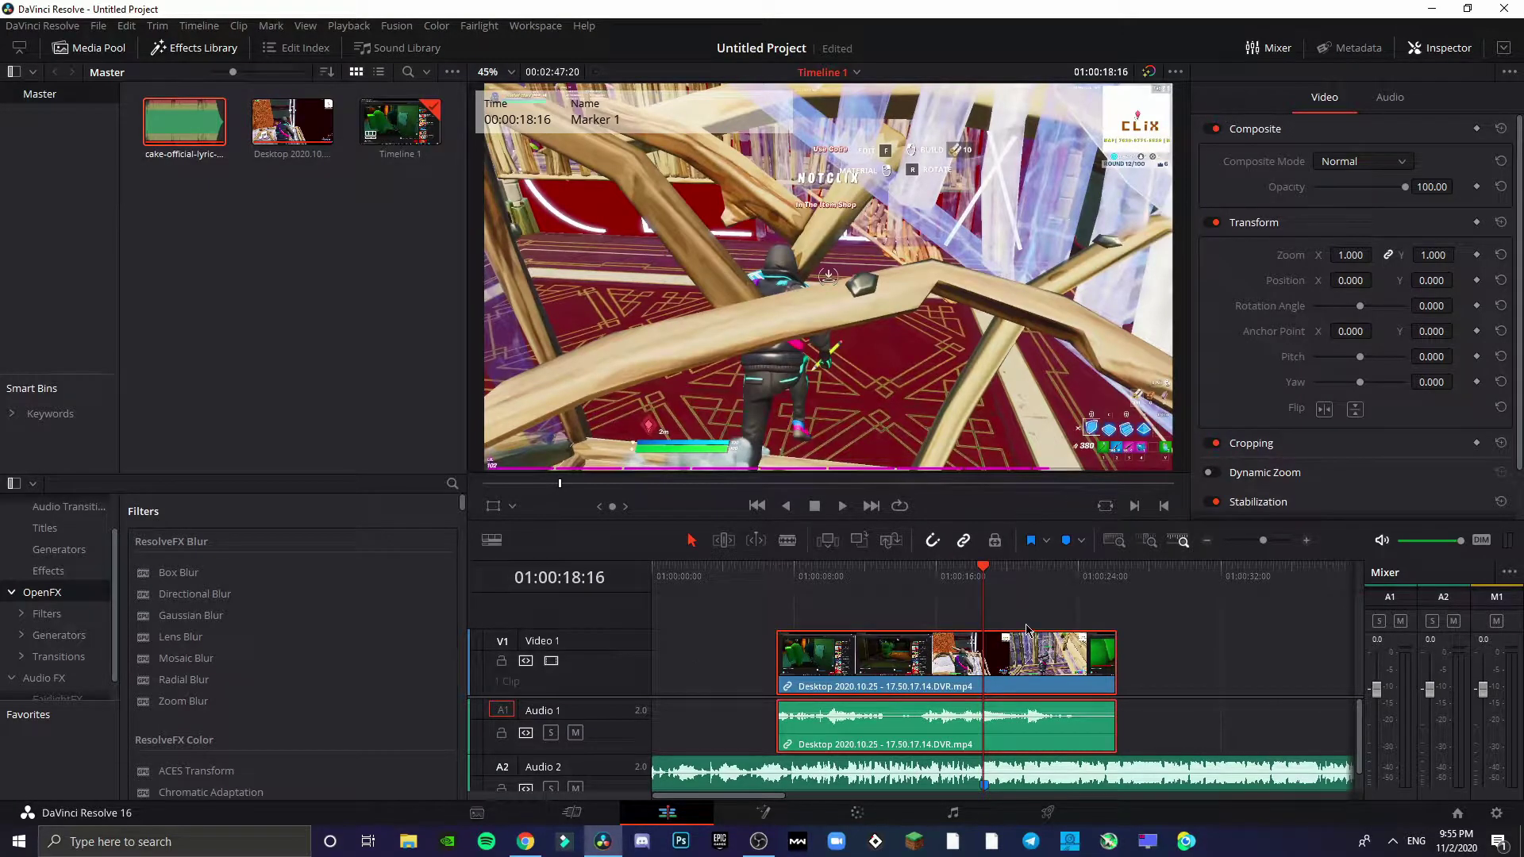
key("space")
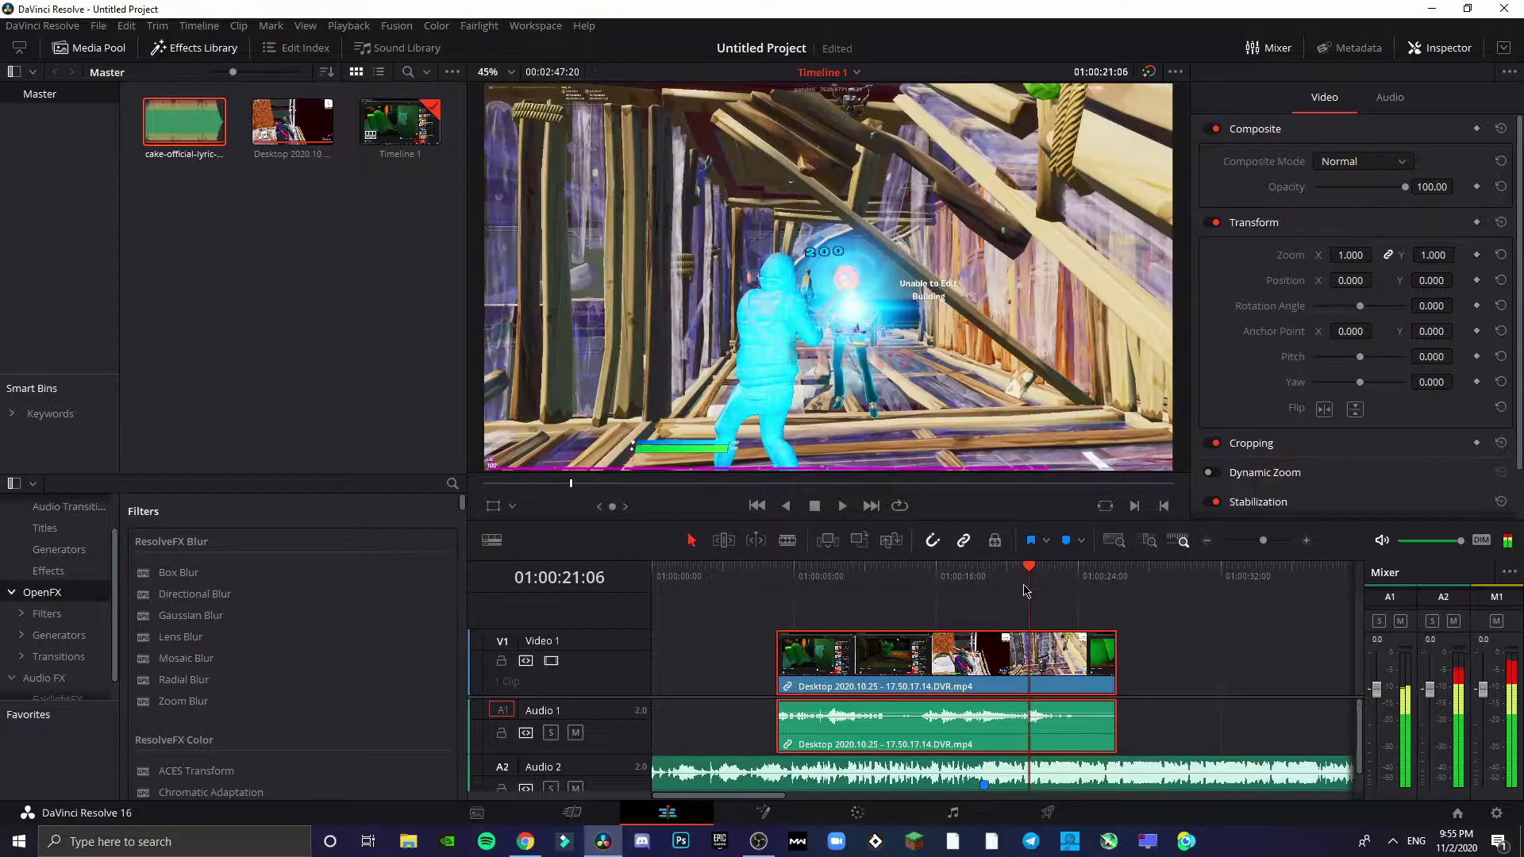
left_click(1066, 542)
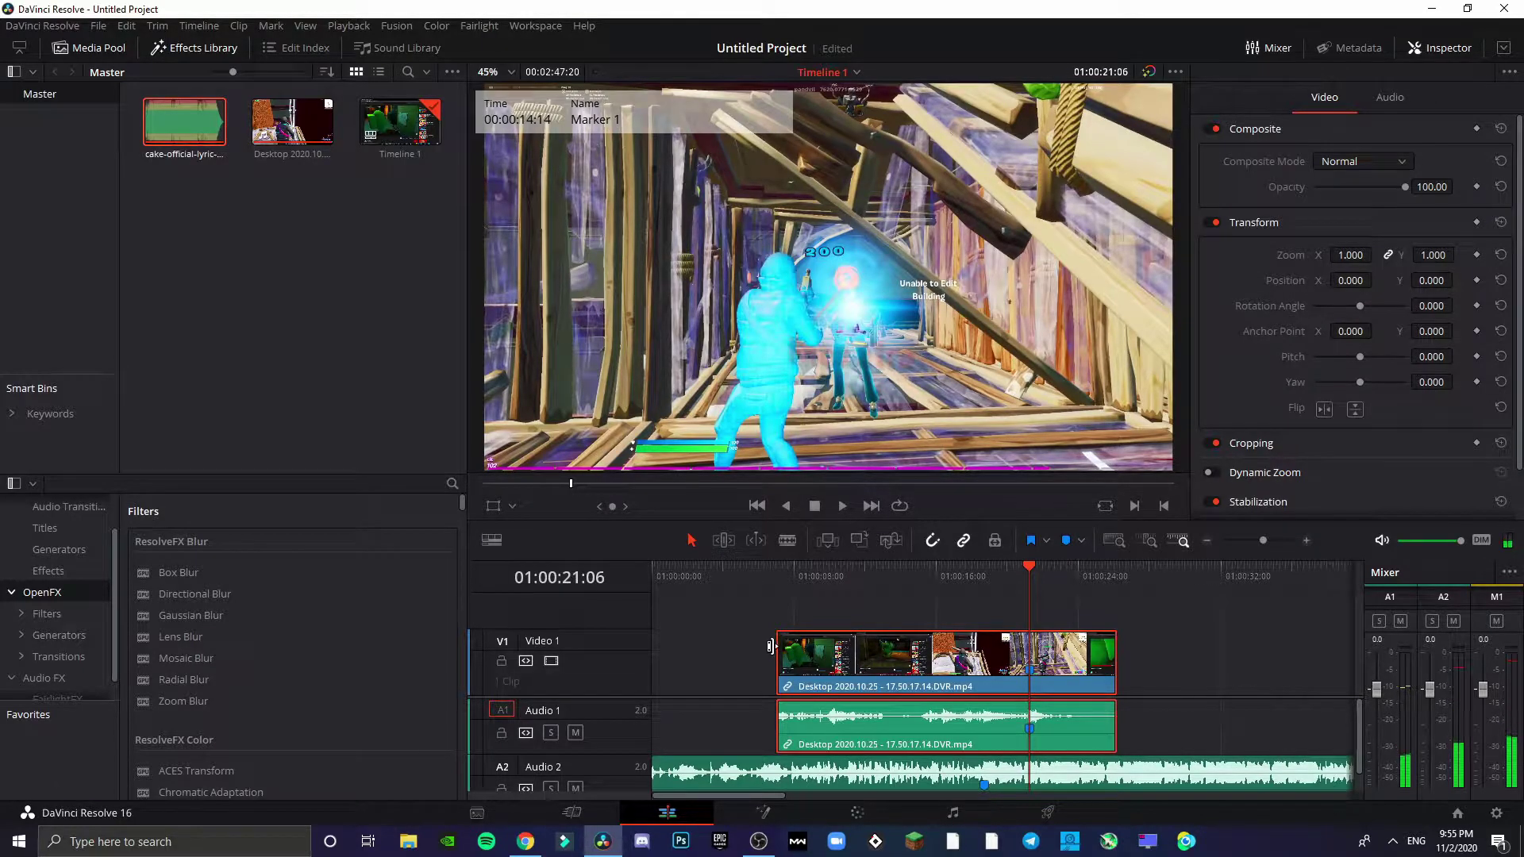
Trim the gameplay clip's start to its marker, aligned with the song's marker, and shorten its end to soon after the elimination.
mouse_move(773, 646)
left_mouse_down()
mouse_move(1038, 648)
mouse_move(1021, 680)
left_mouse_up()
left_click_drag(993, 574, 1010, 580)
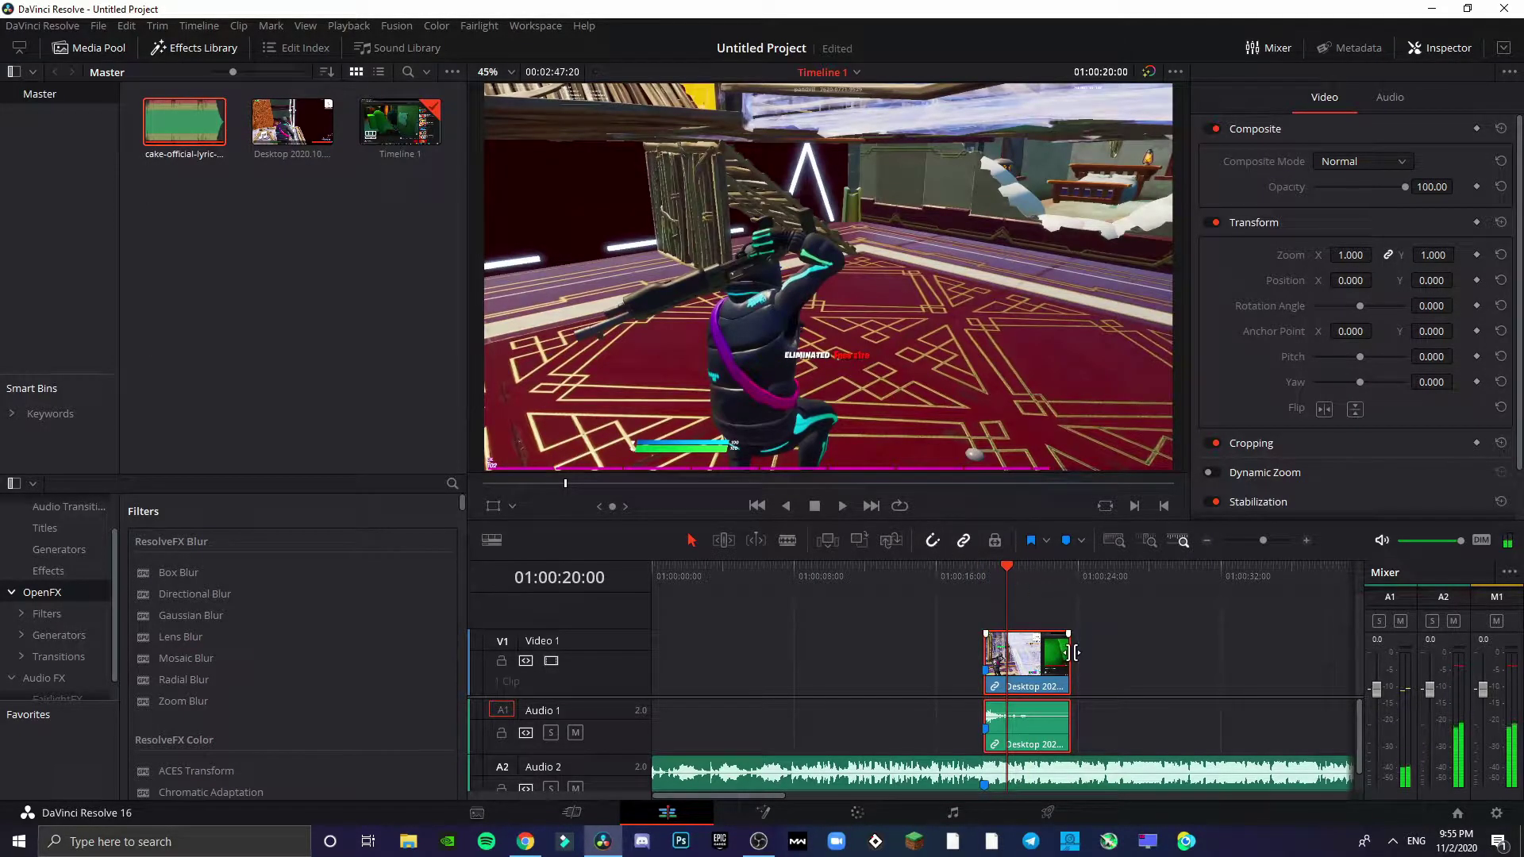
left_click_drag(1076, 652, 1026, 652)
Extend the gameplay clip's start back to 01:00:13:00, where the build-up begins.
left_click_drag(1263, 541, 1255, 555)
left_click(643, 772)
left_click_drag(674, 572, 691, 572)
key("space")
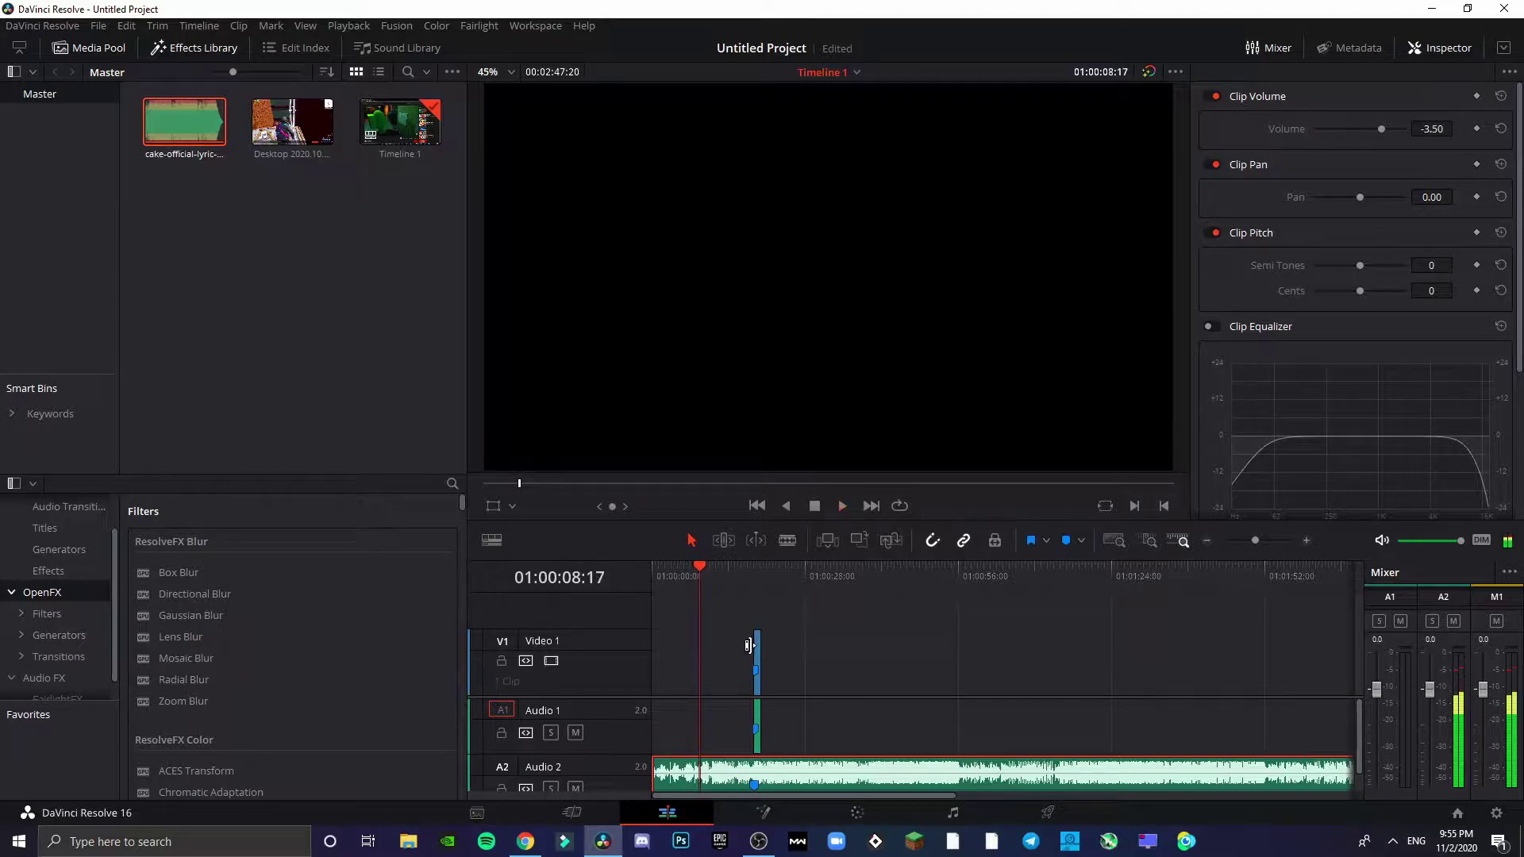
left_click_drag(750, 645, 716, 635)
left_click(718, 575)
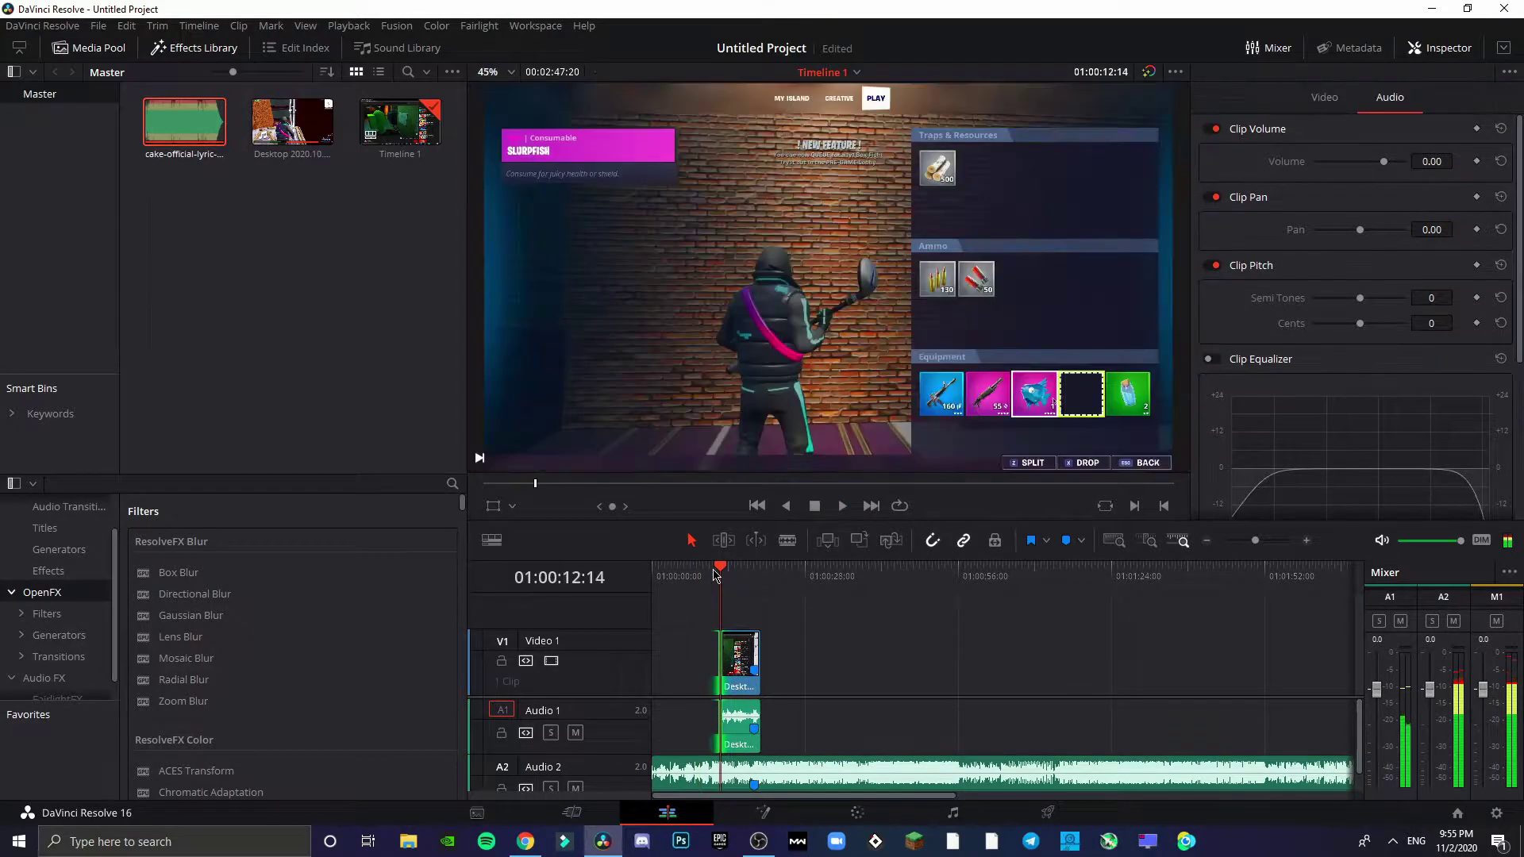
left_click_drag(718, 571, 722, 591)
left_click_drag(723, 658, 729, 658)
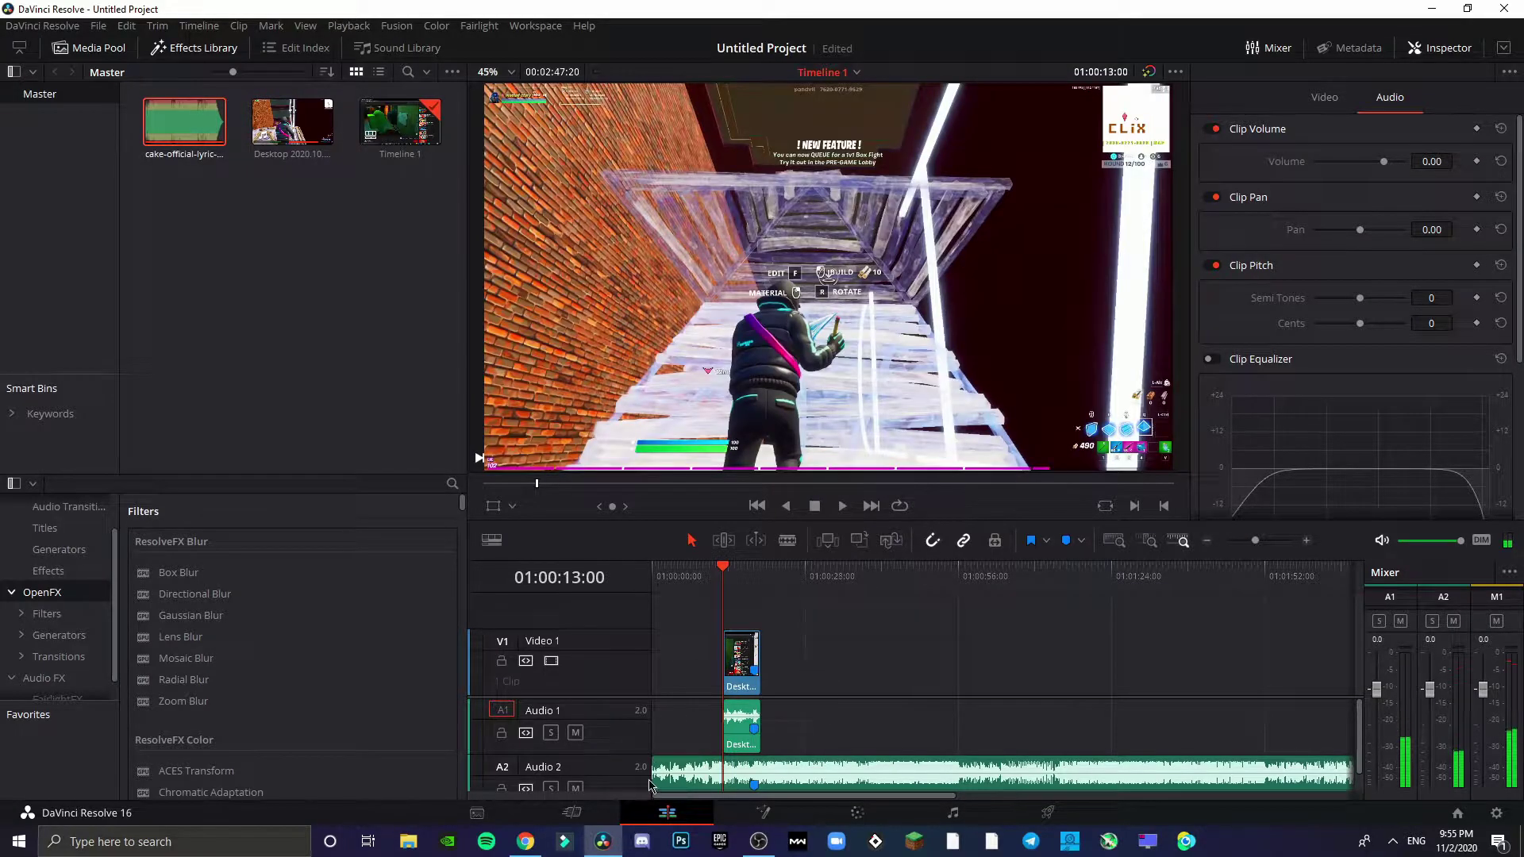
Trim the song's start to match the gameplay clip and move both clips to the beginning of the timeline.
left_click_drag(653, 774, 723, 764)
left_click_drag(814, 648, 663, 804)
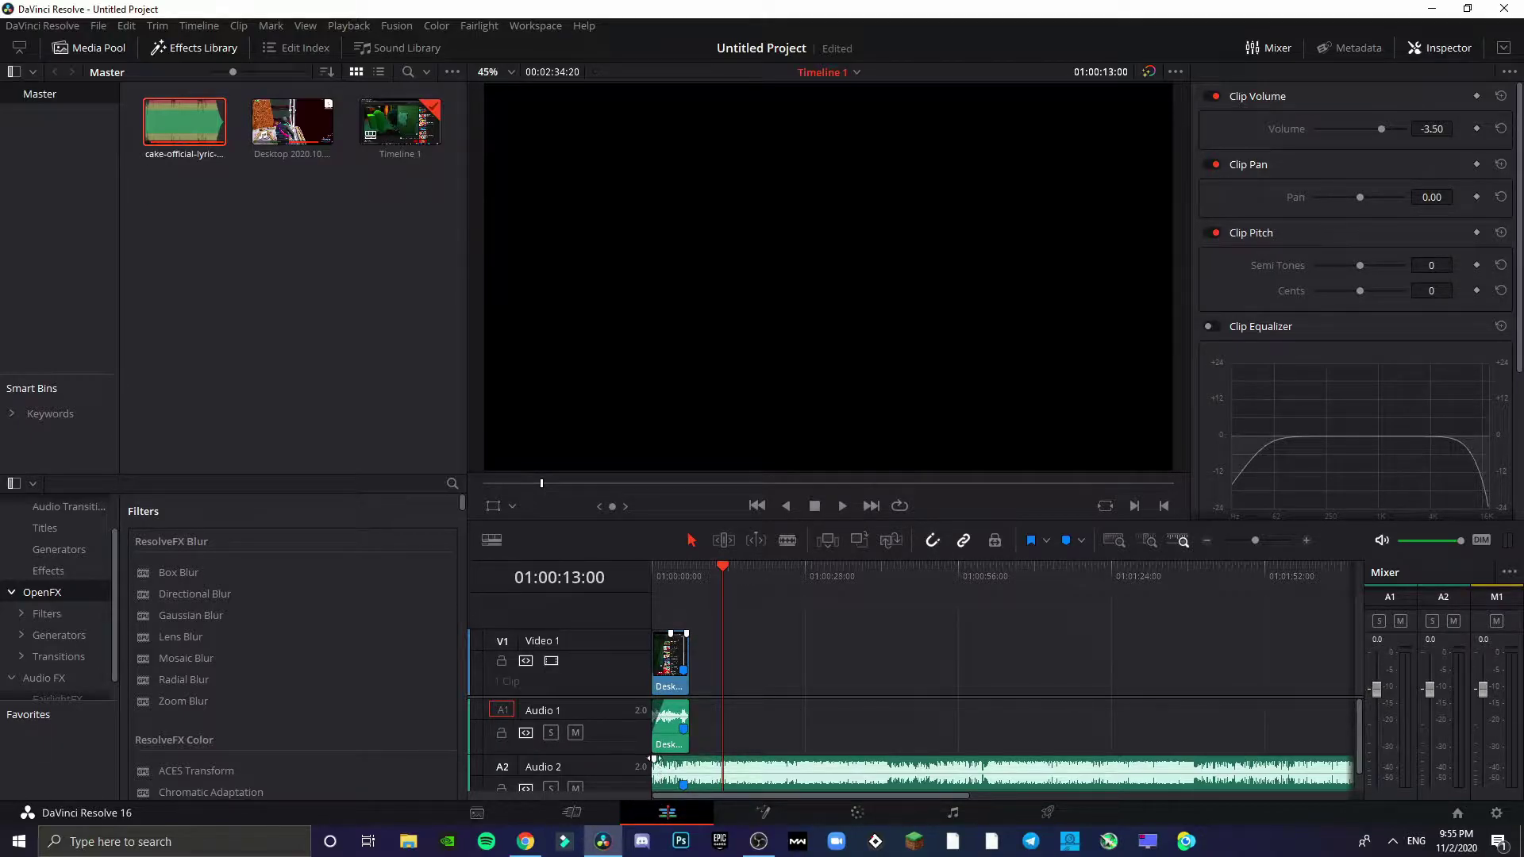
Add a fade-in at the start of the gameplay clip and the song, and play the edit from the beginning.
left_click_drag(653, 759, 657, 771)
key("Home")
key("space")
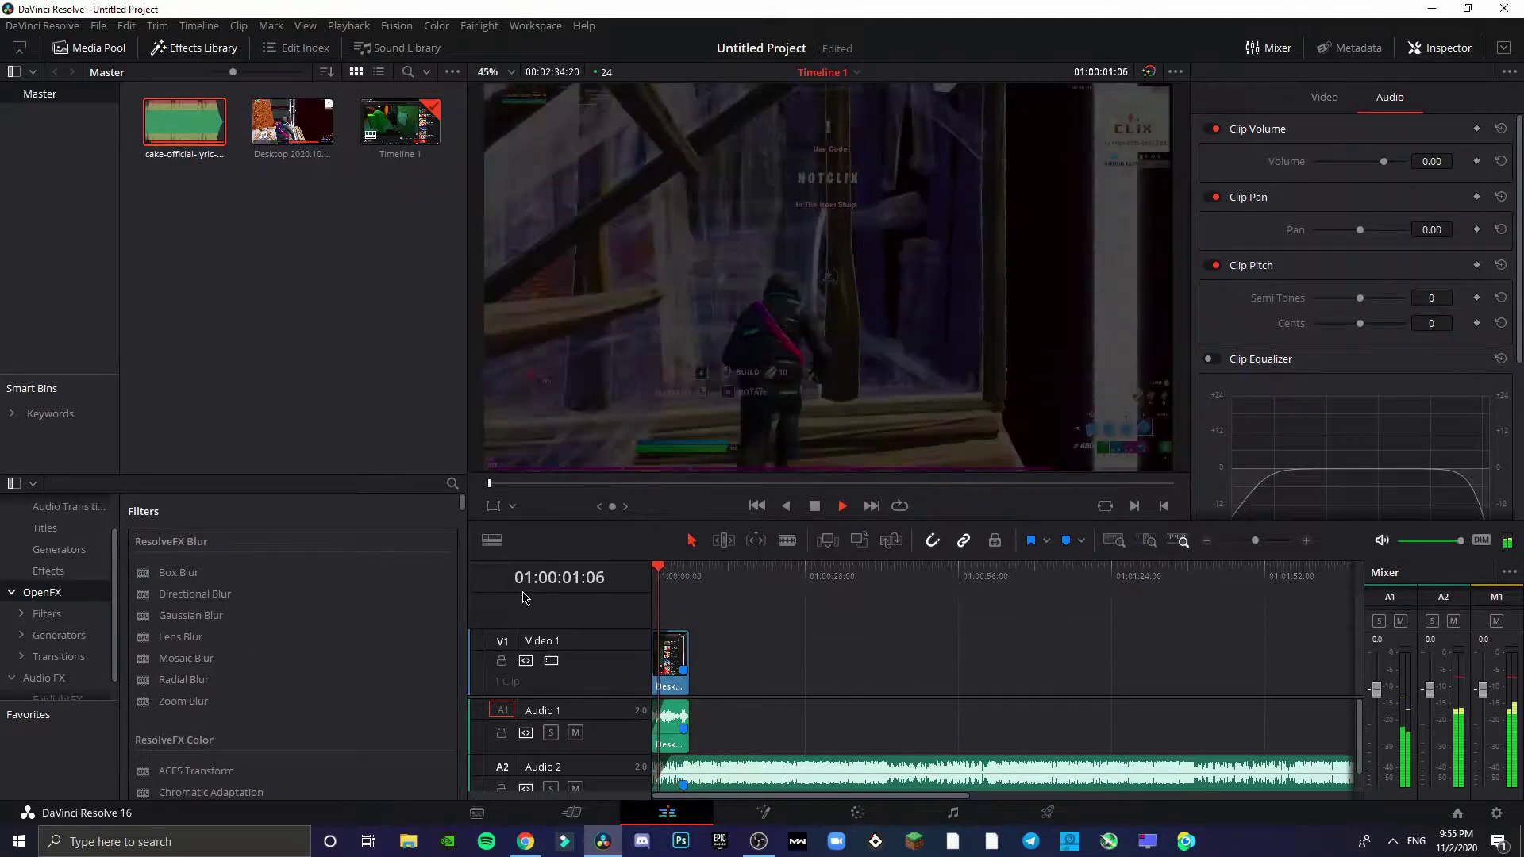
key("space")
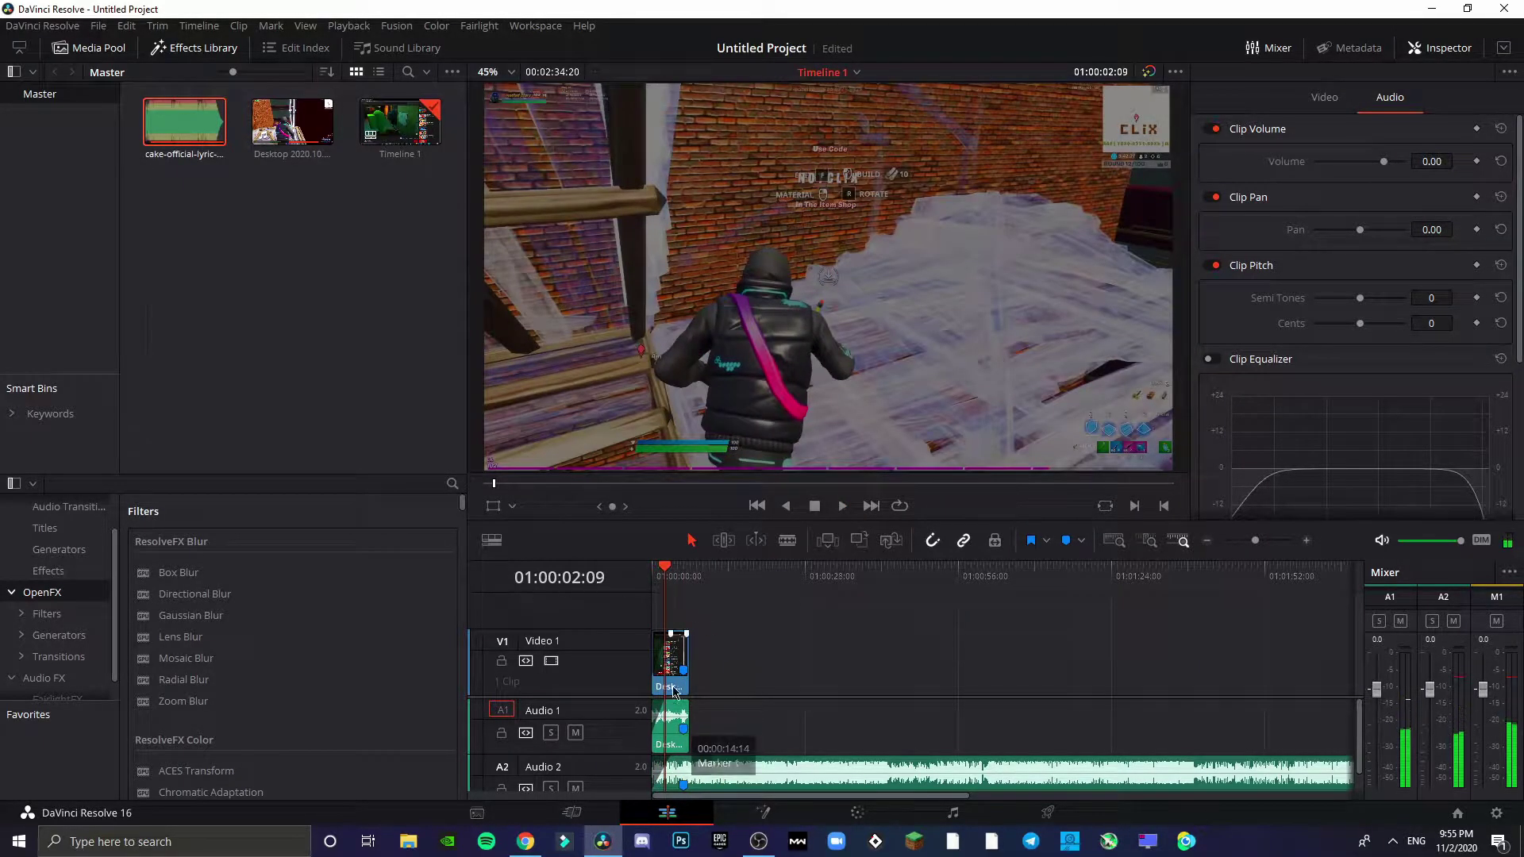
left_click(673, 687)
key("space")
left_click(735, 644)
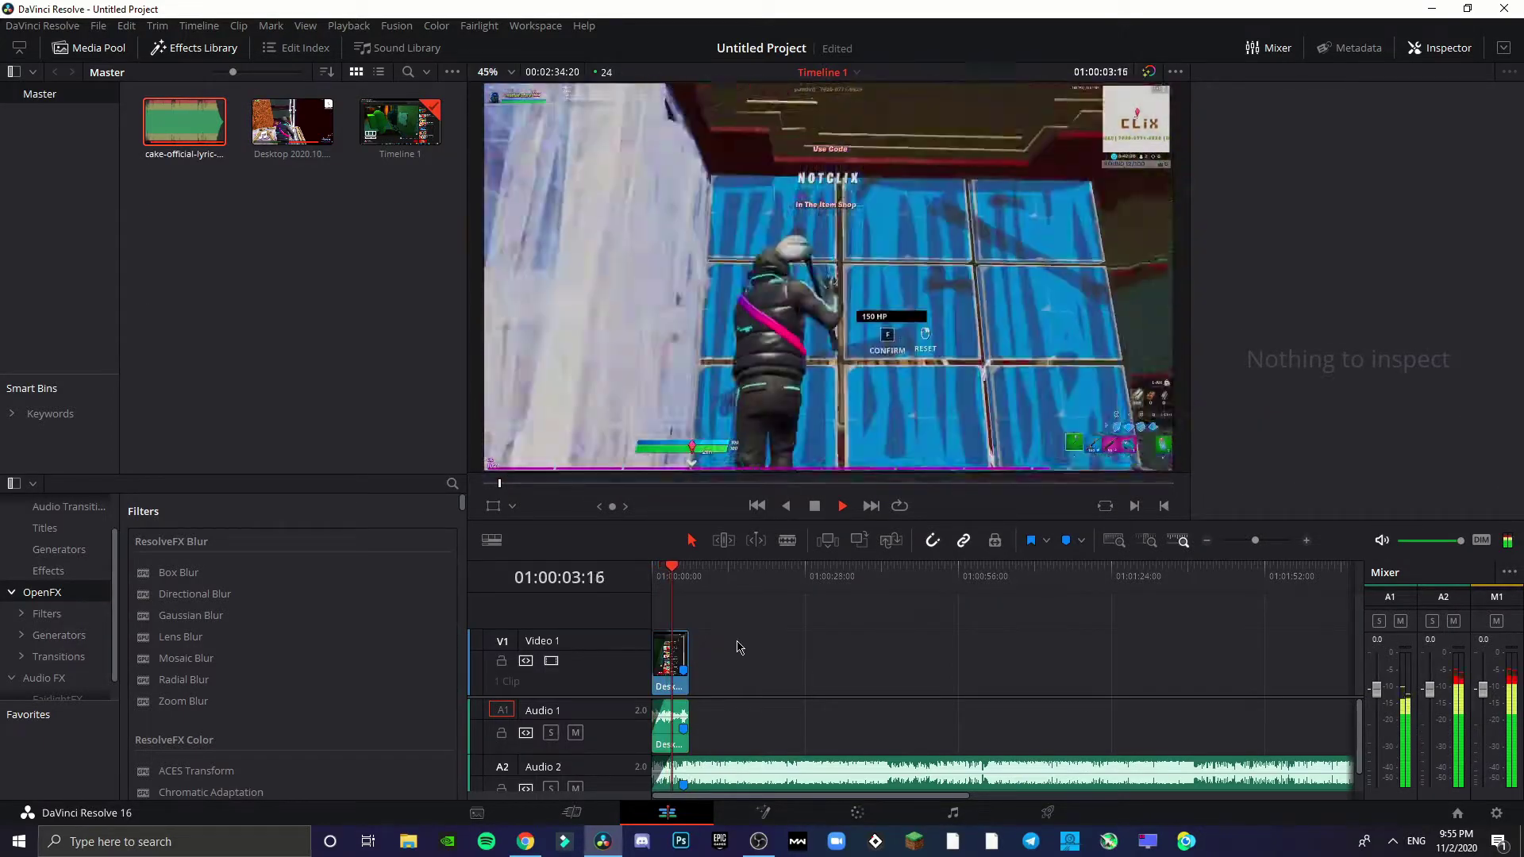
key("space")
Change the playback Proxy Mode and replay the timeline from its start.
left_click(349, 25)
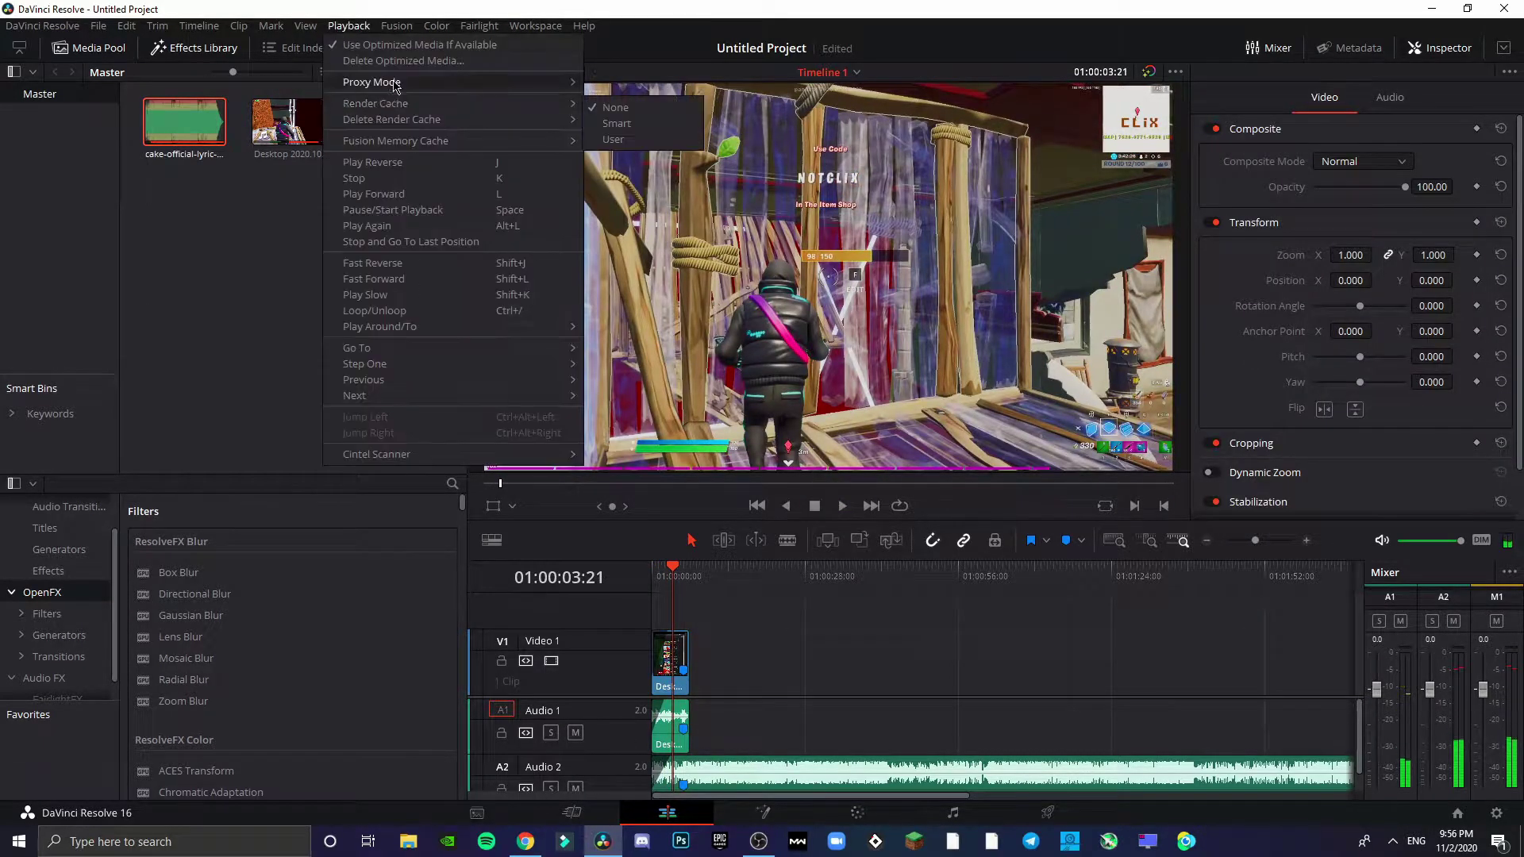
mouse_move(397, 90)
left_click(635, 114)
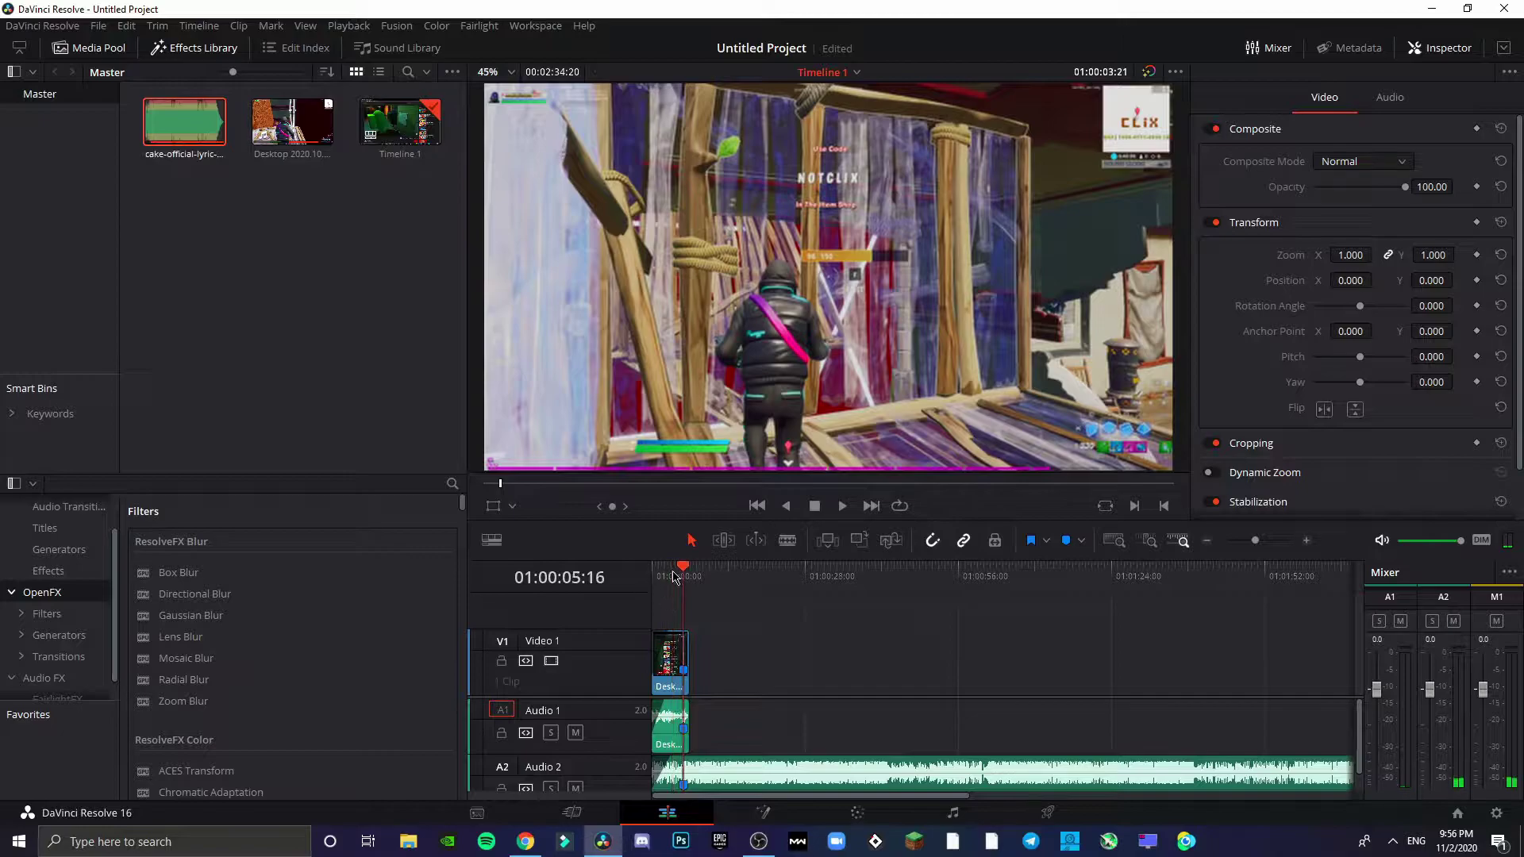
left_click_drag(670, 576, 628, 578)
key("space")
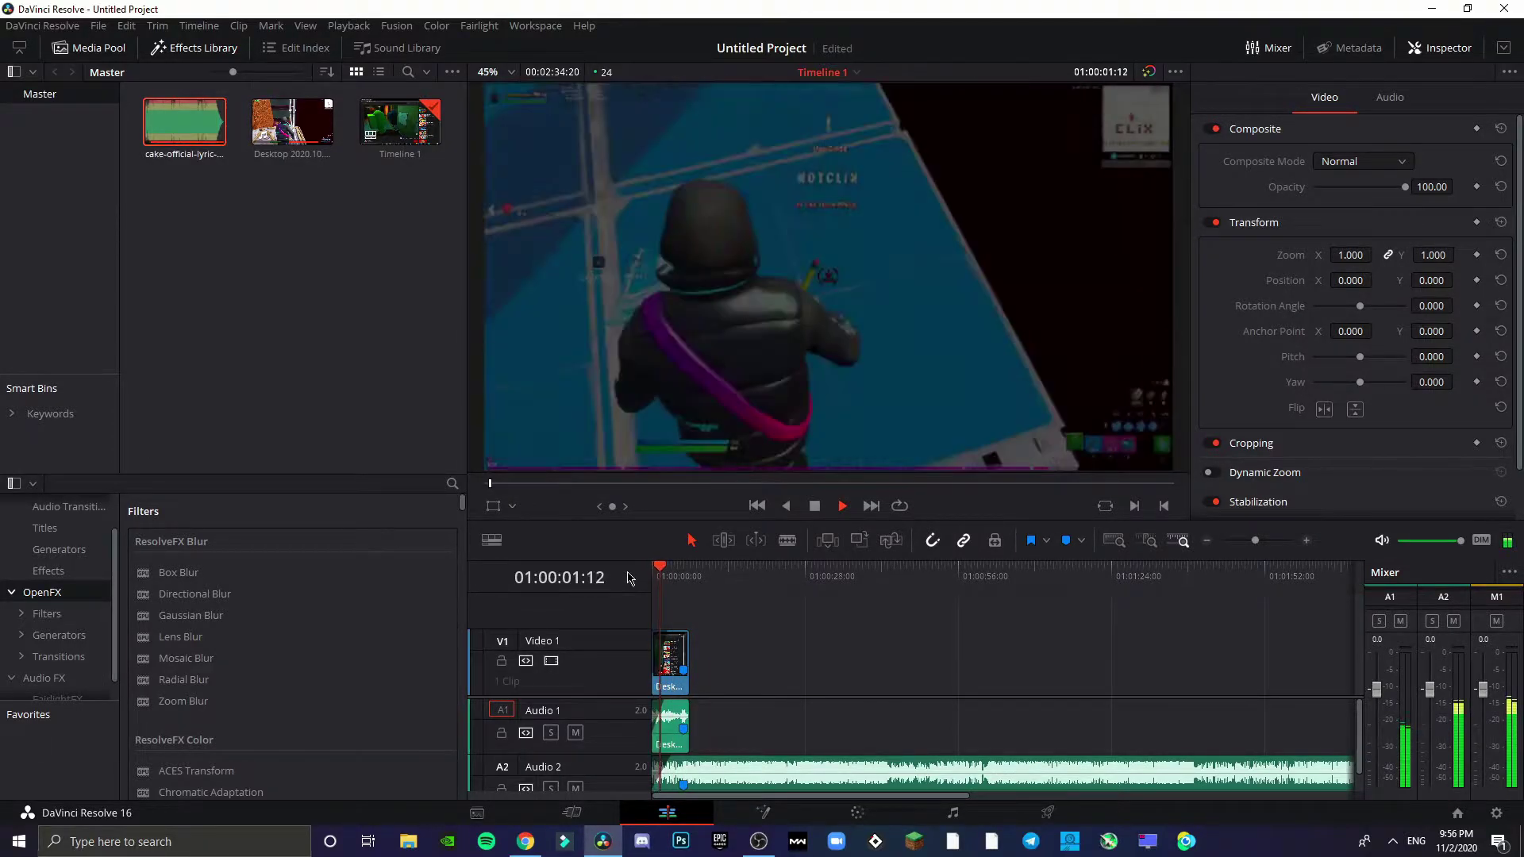
key("space")
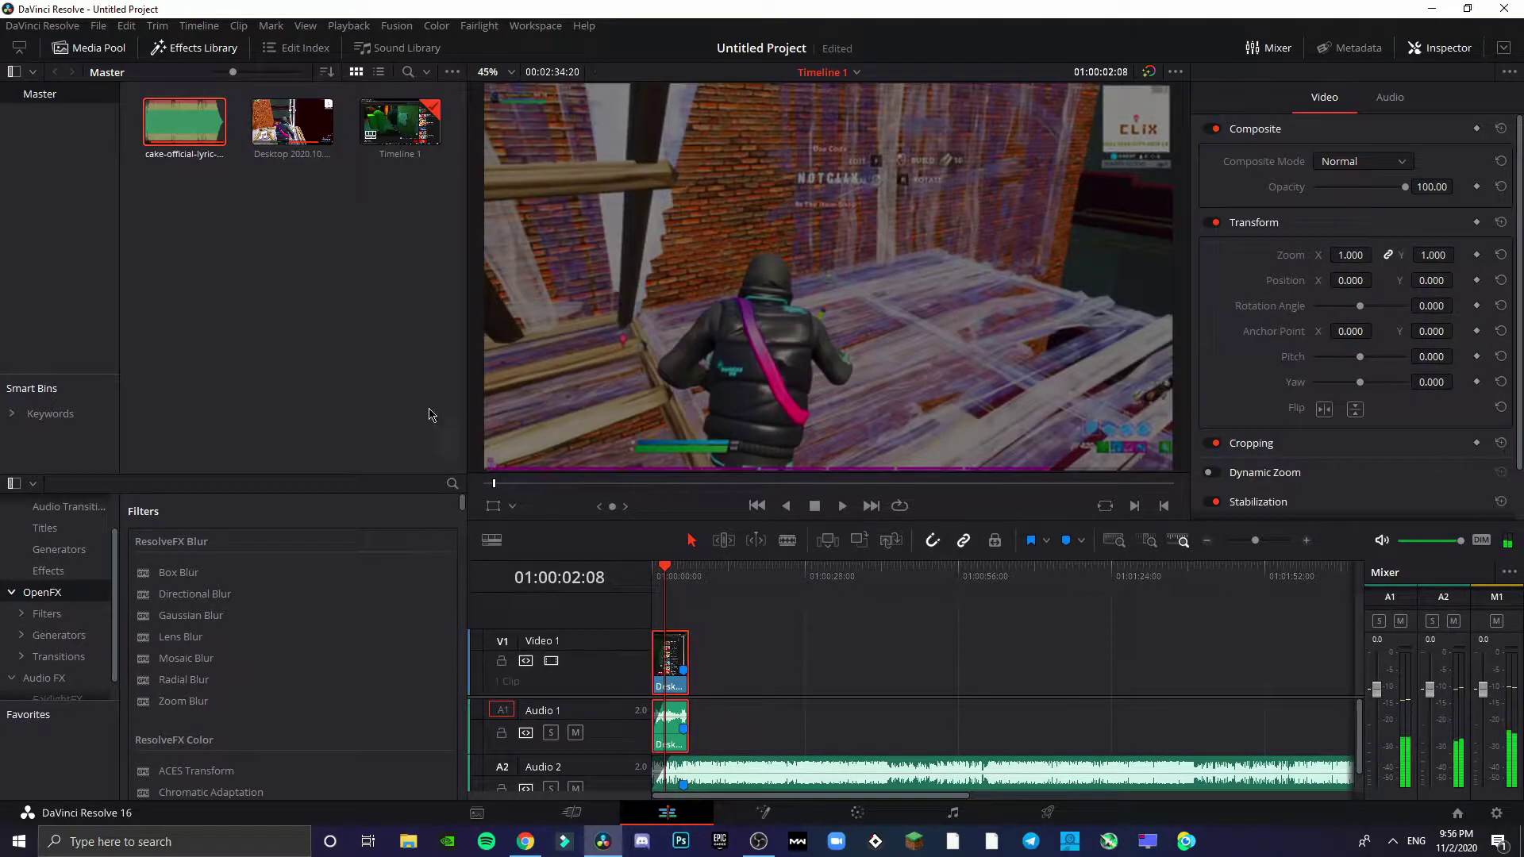
Play through the gameplay clip and check how the shot and elimination line up with the song's beat drop.
left_click(352, 303)
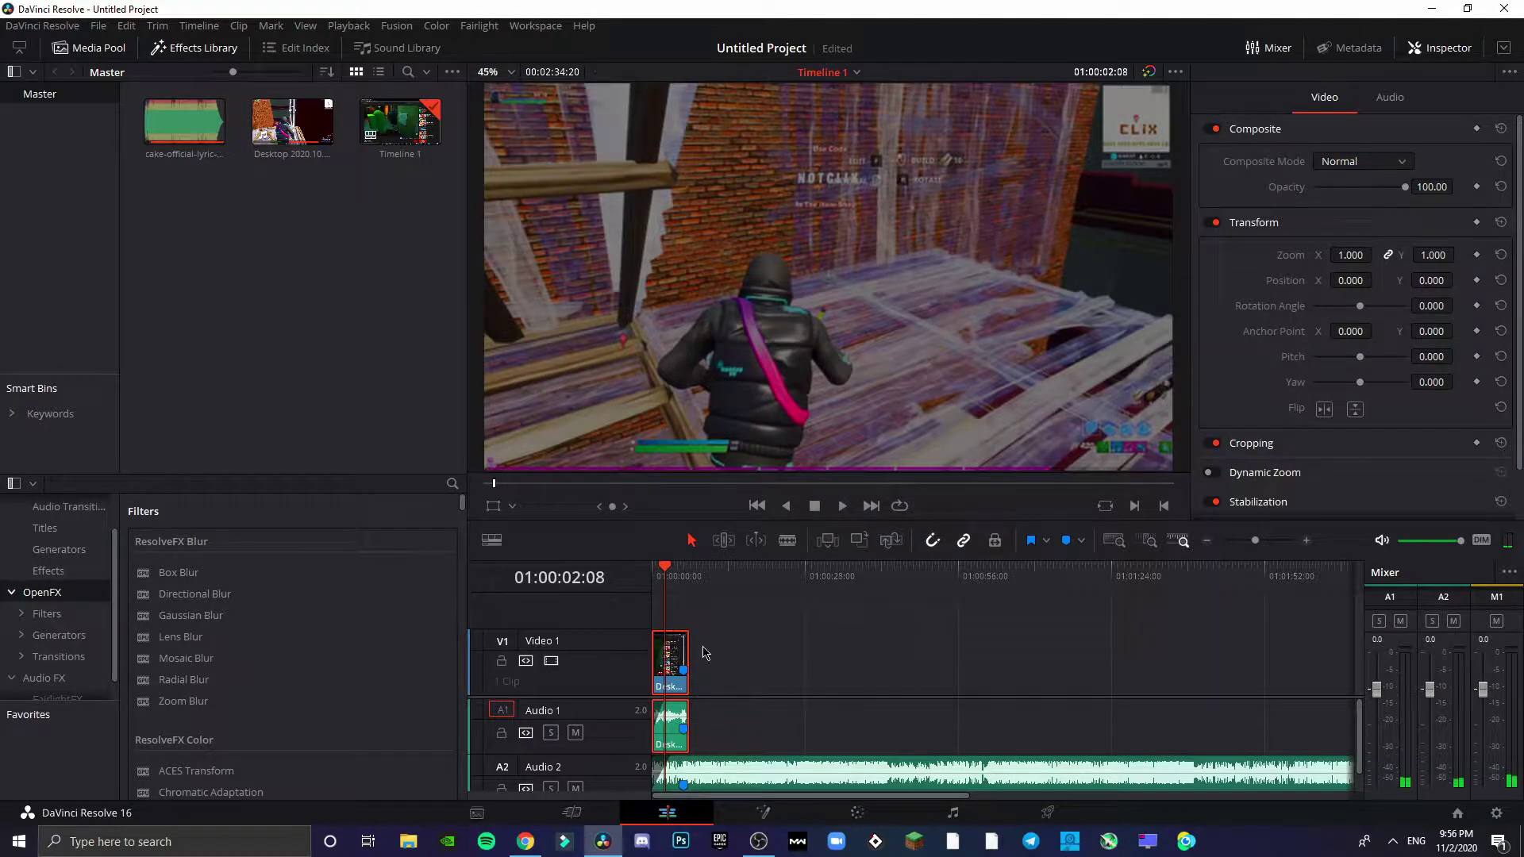
key("space")
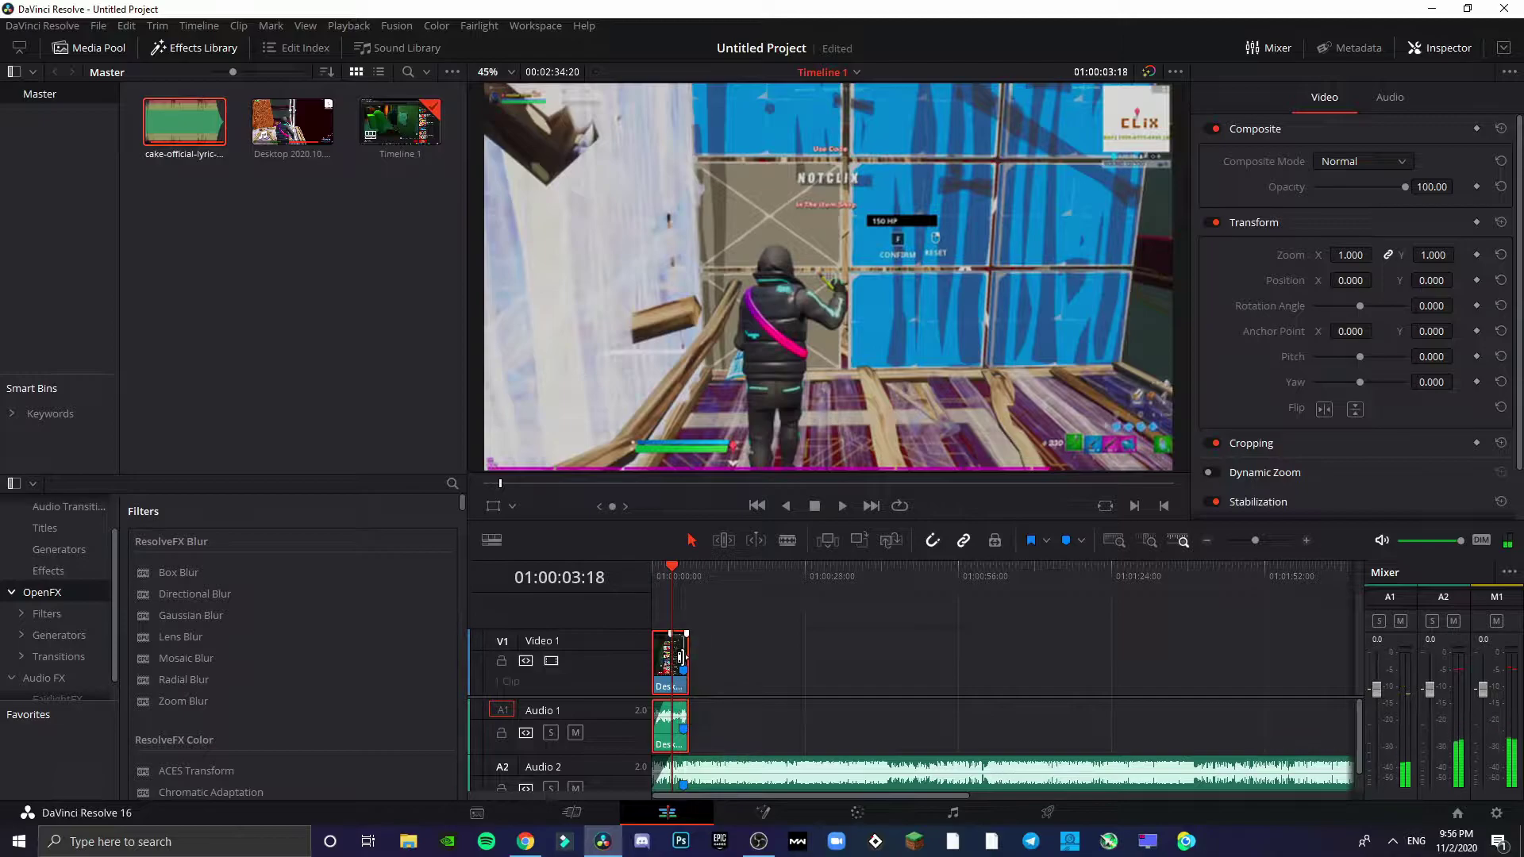
left_click(686, 653)
key("space")
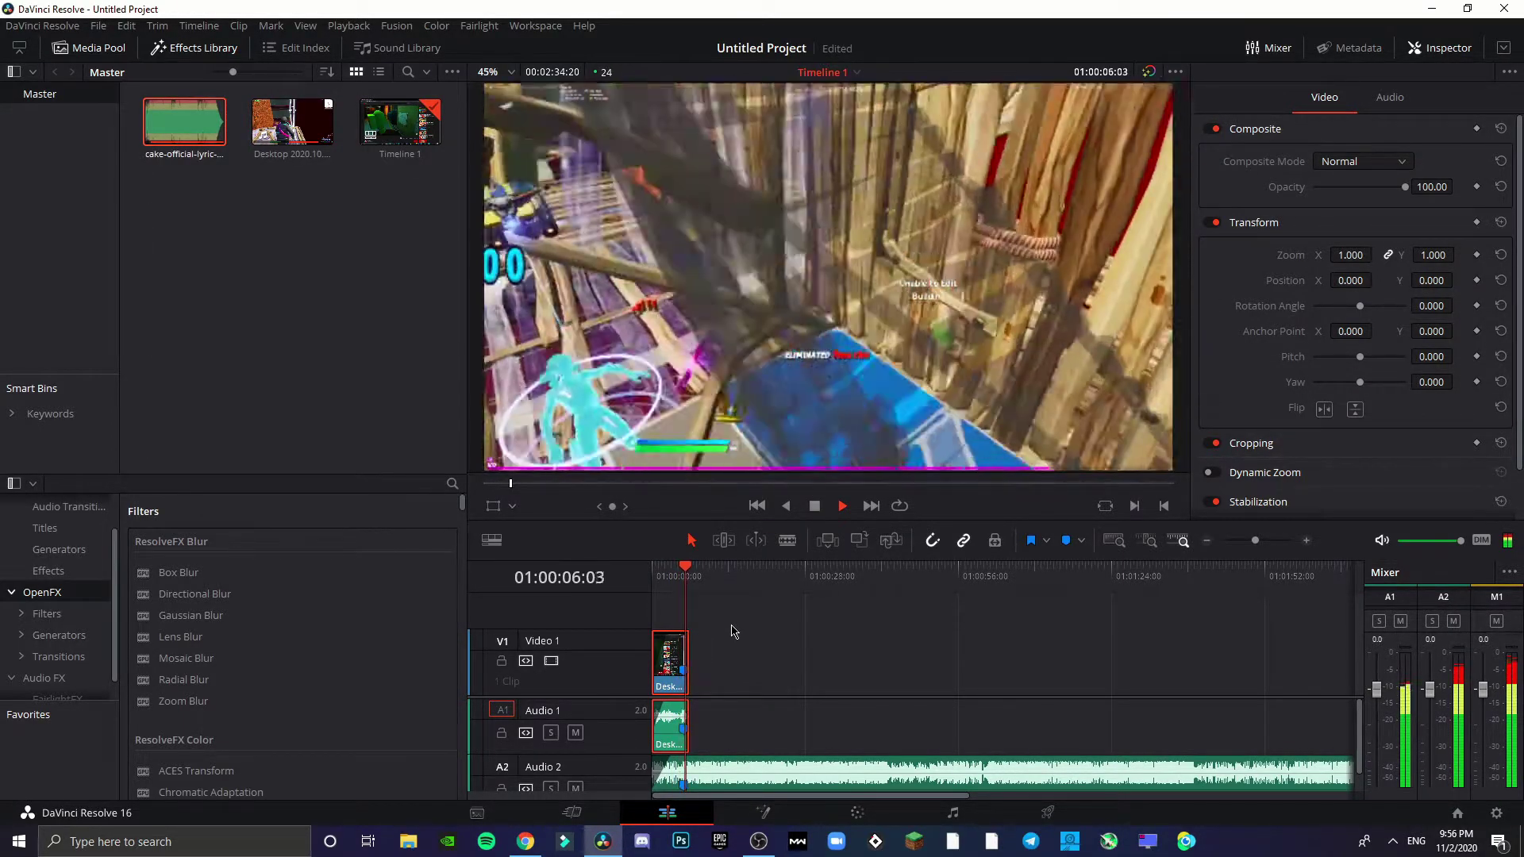
key("space")
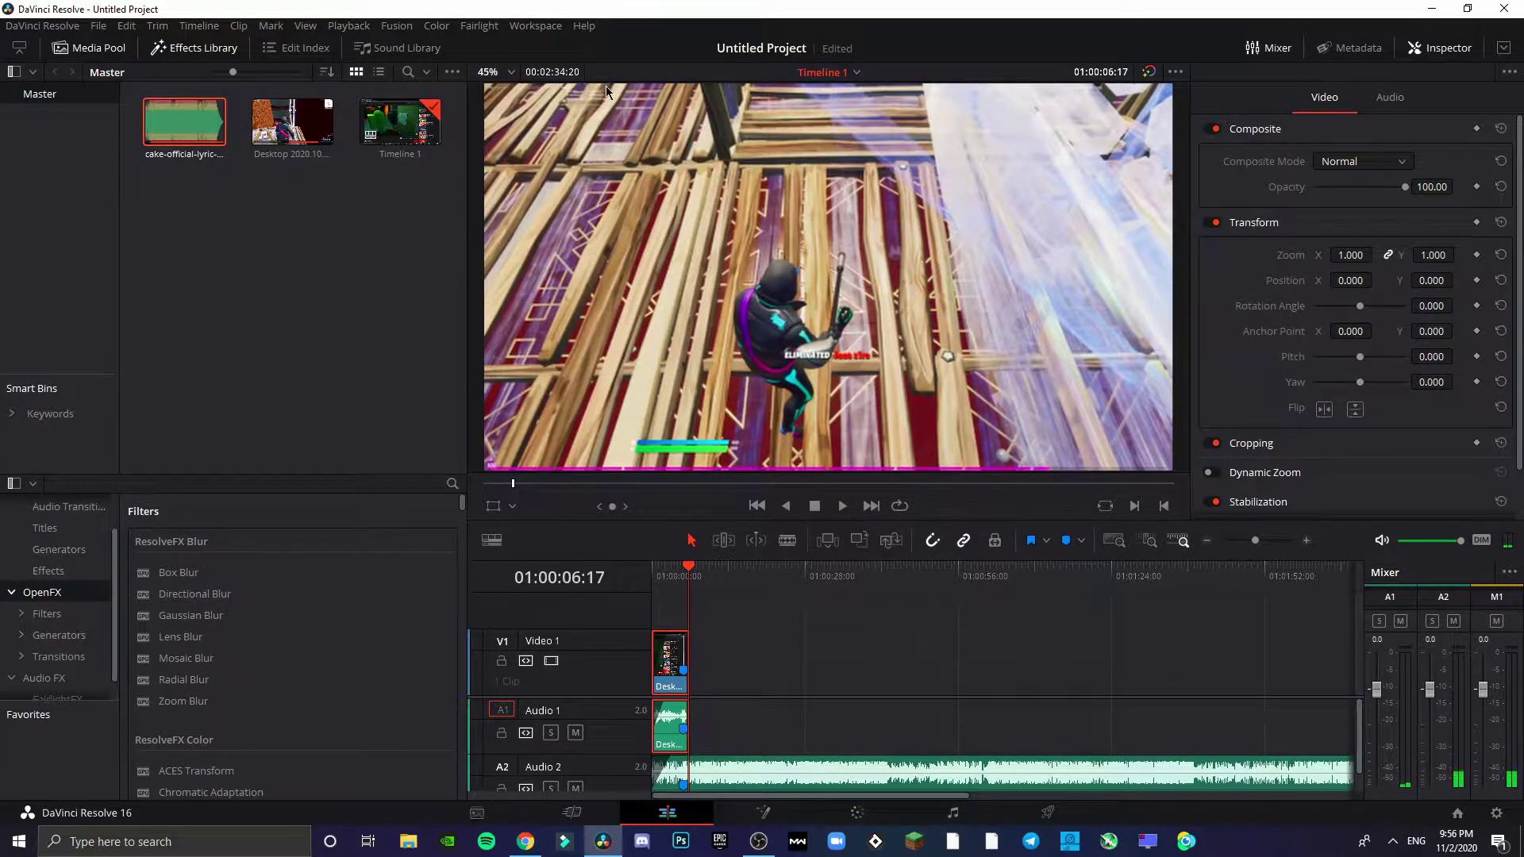
key("j")
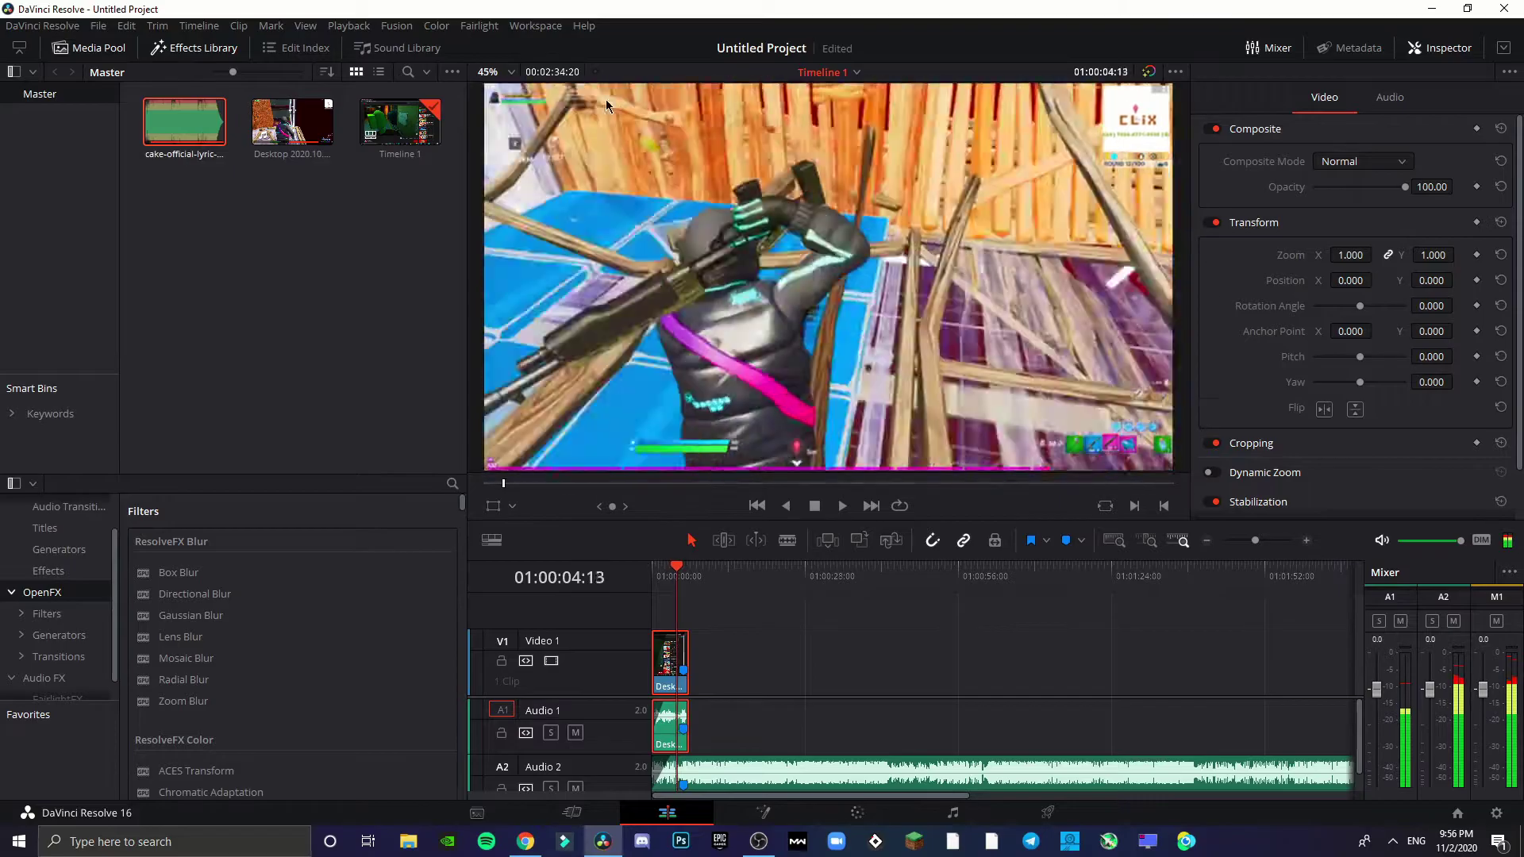
key("l")
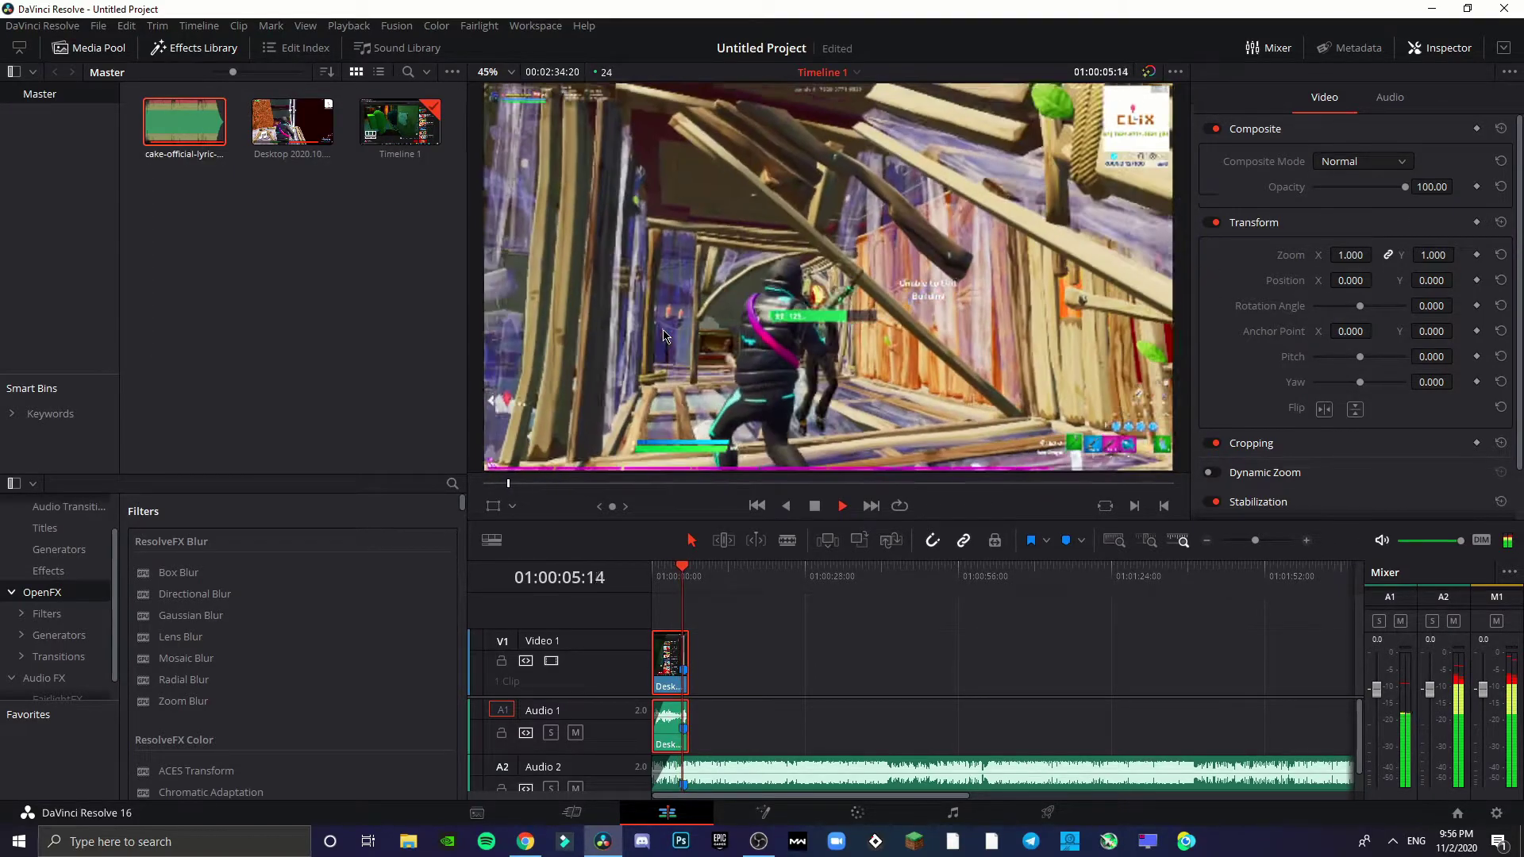
key("k")
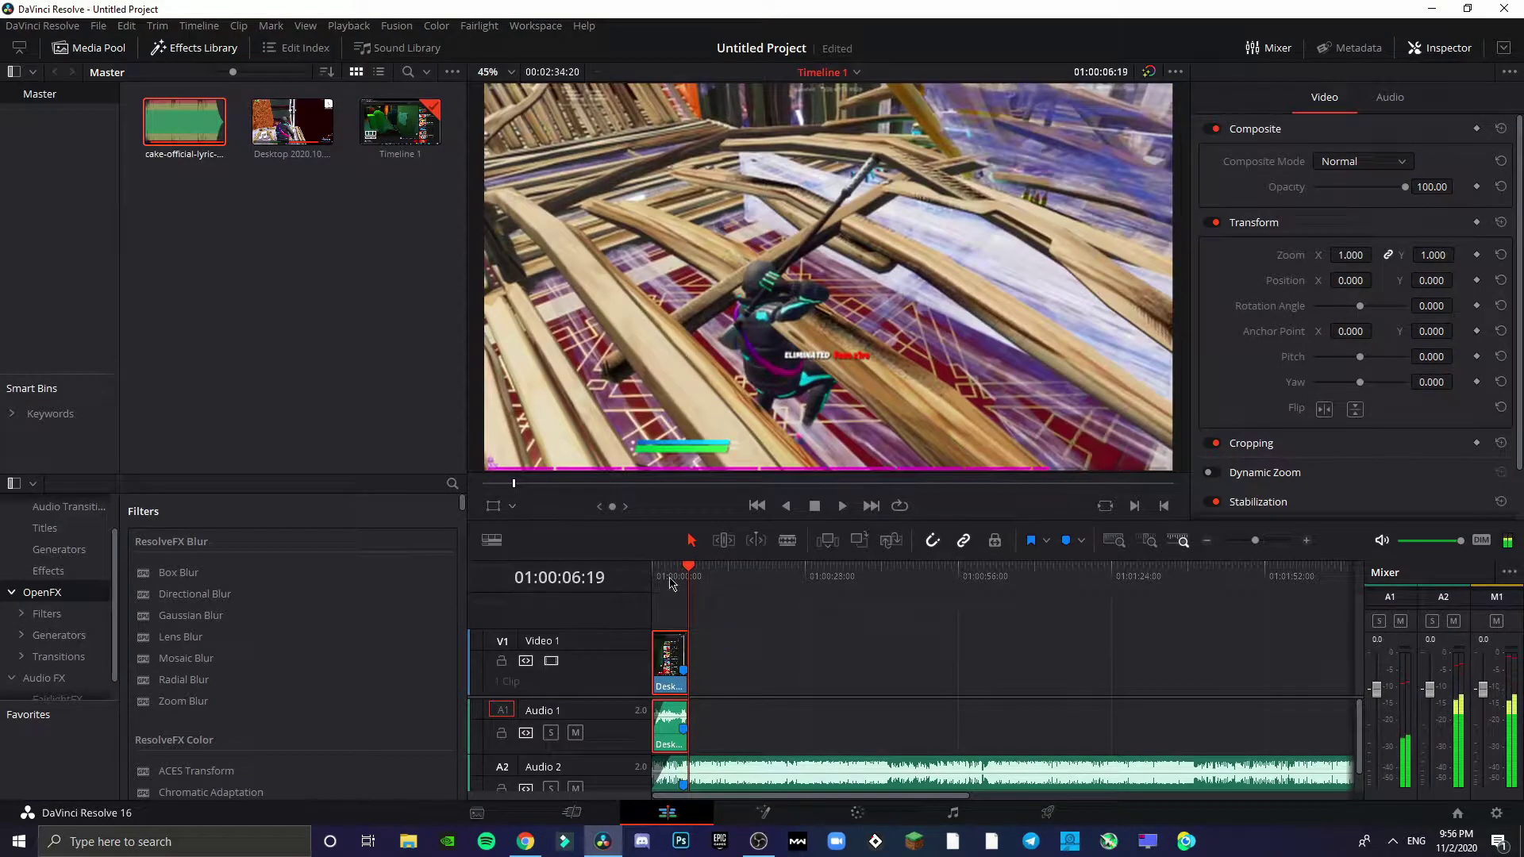
left_click(681, 575)
key("space")
key("space")
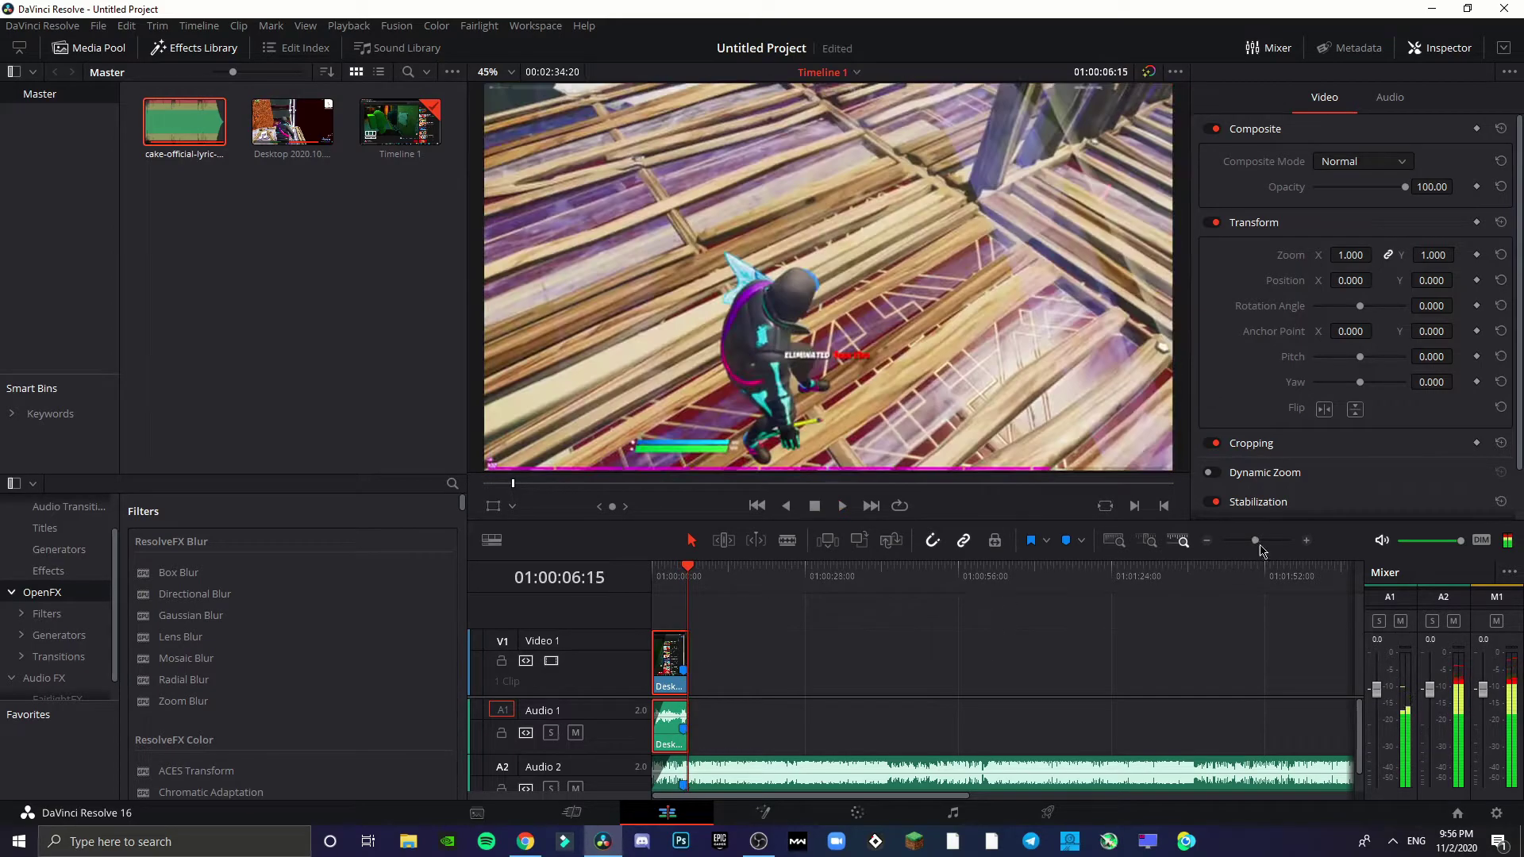
Try splitting the gameplay clip at its marker with the Blade tool.
left_click_drag(1260, 547, 1280, 546)
left_click(786, 541)
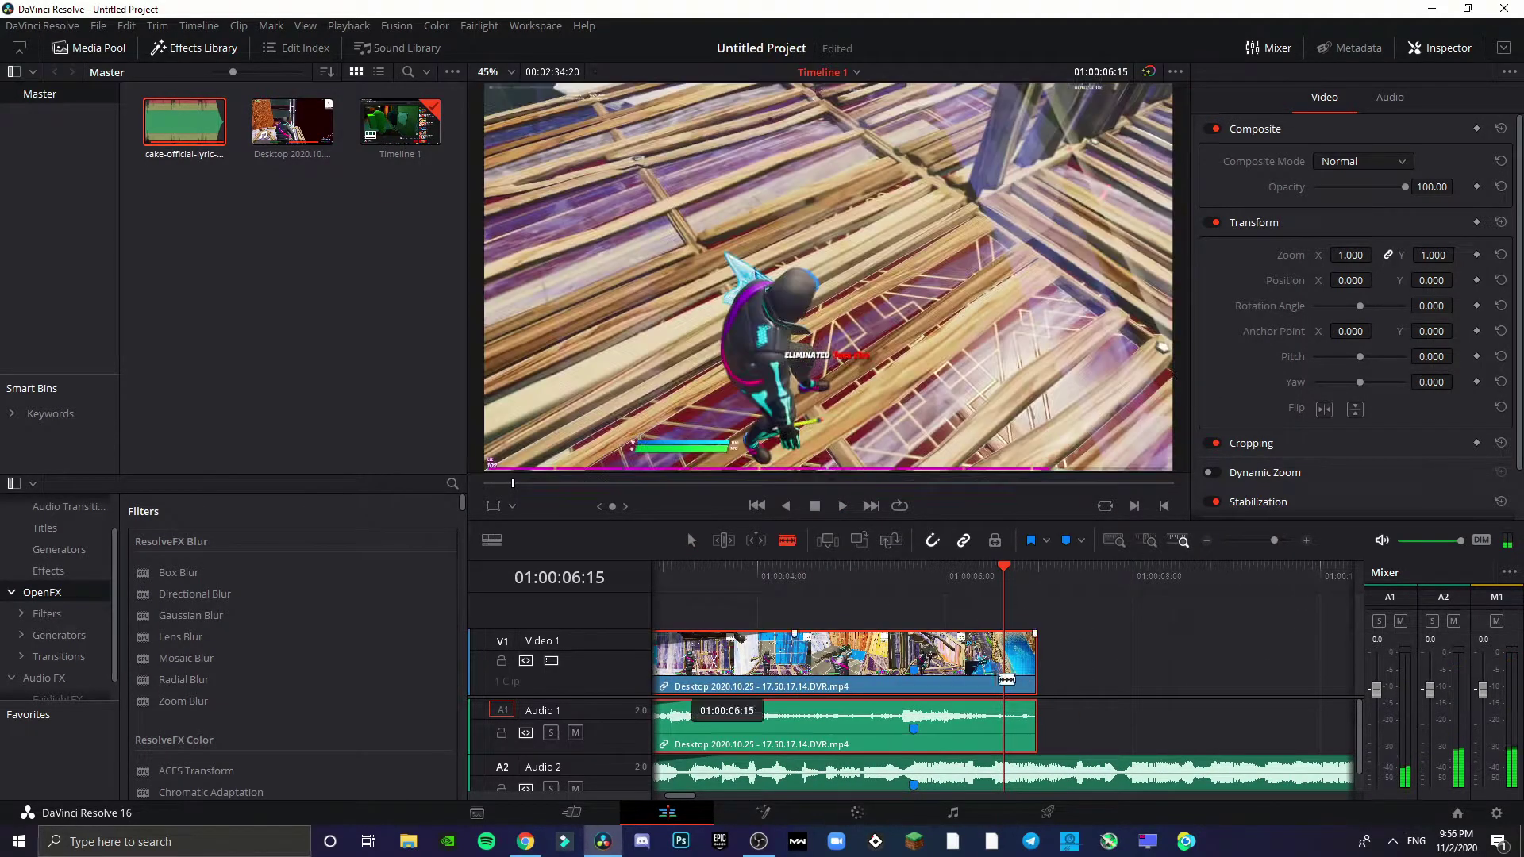
left_click(914, 658)
left_click(692, 541)
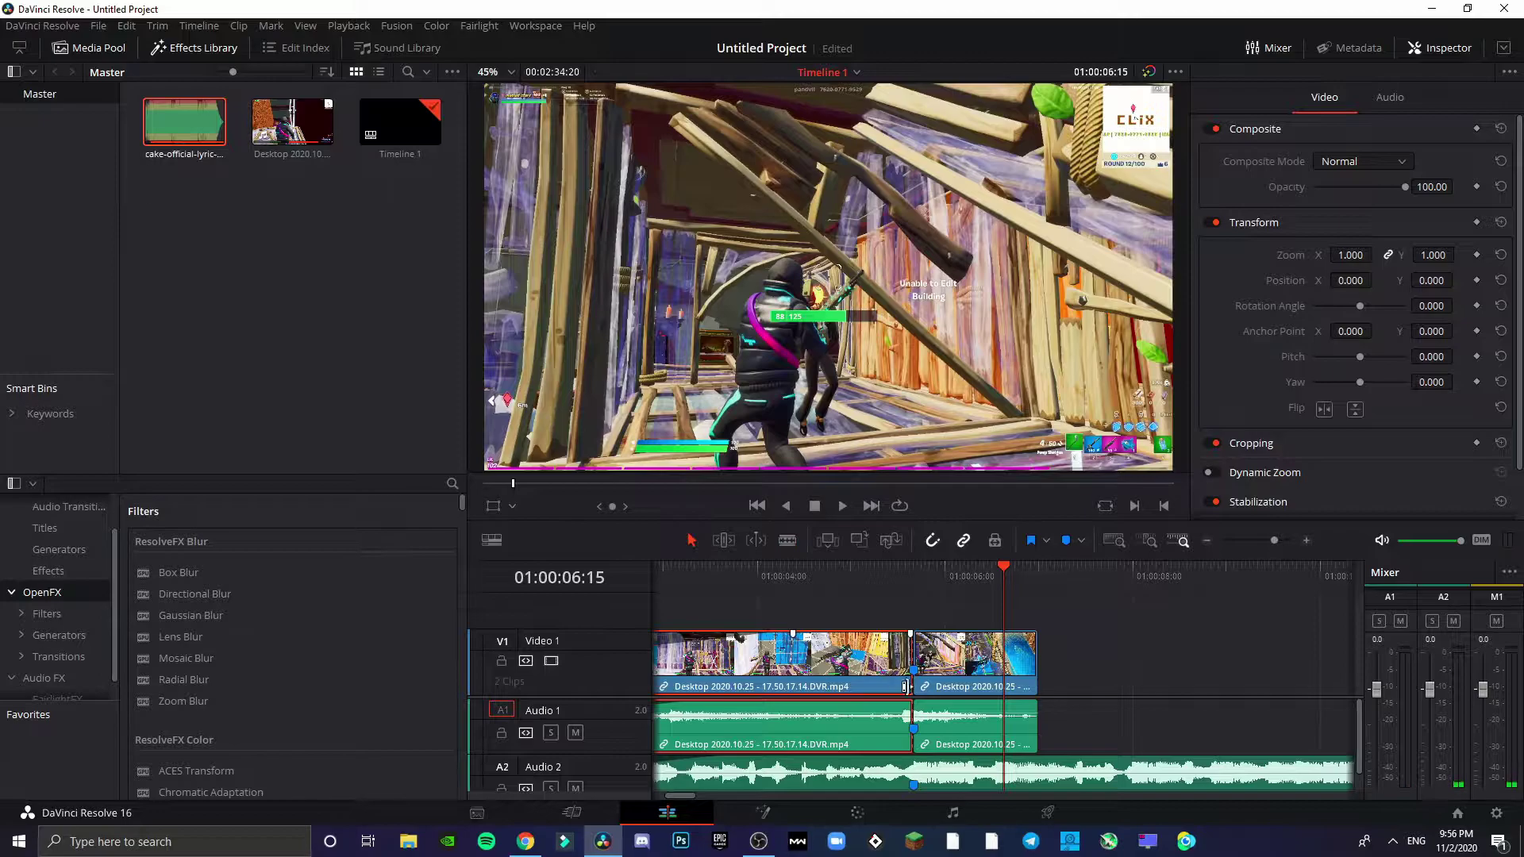
key("ctrl+z")
Turn off linked selection and show the Retime Controls on the gameplay video clip.
left_click_drag(940, 706, 948, 710)
left_click(1130, 738)
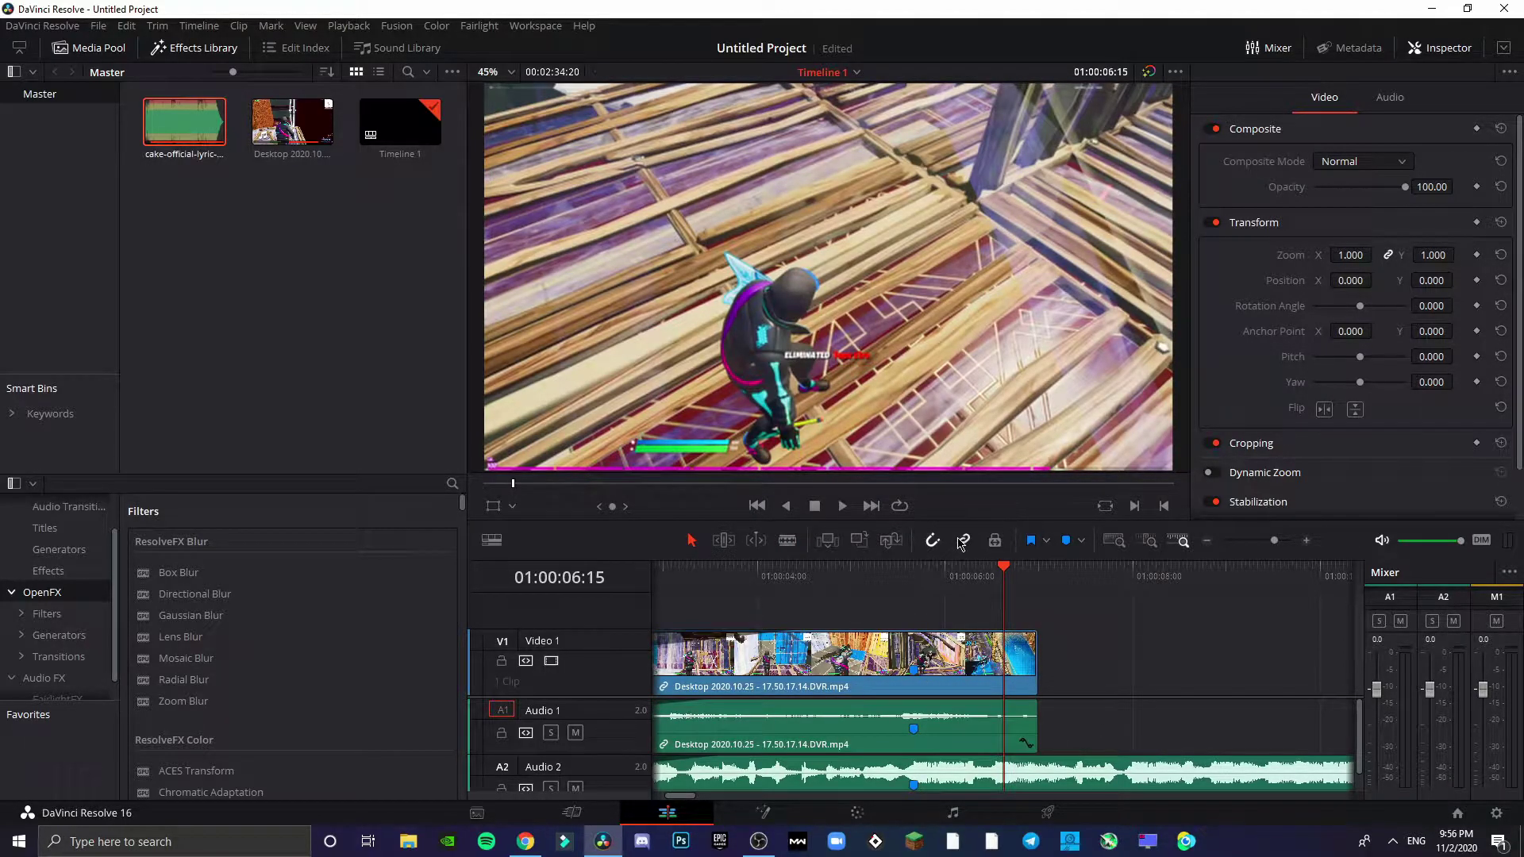
right_click(928, 656)
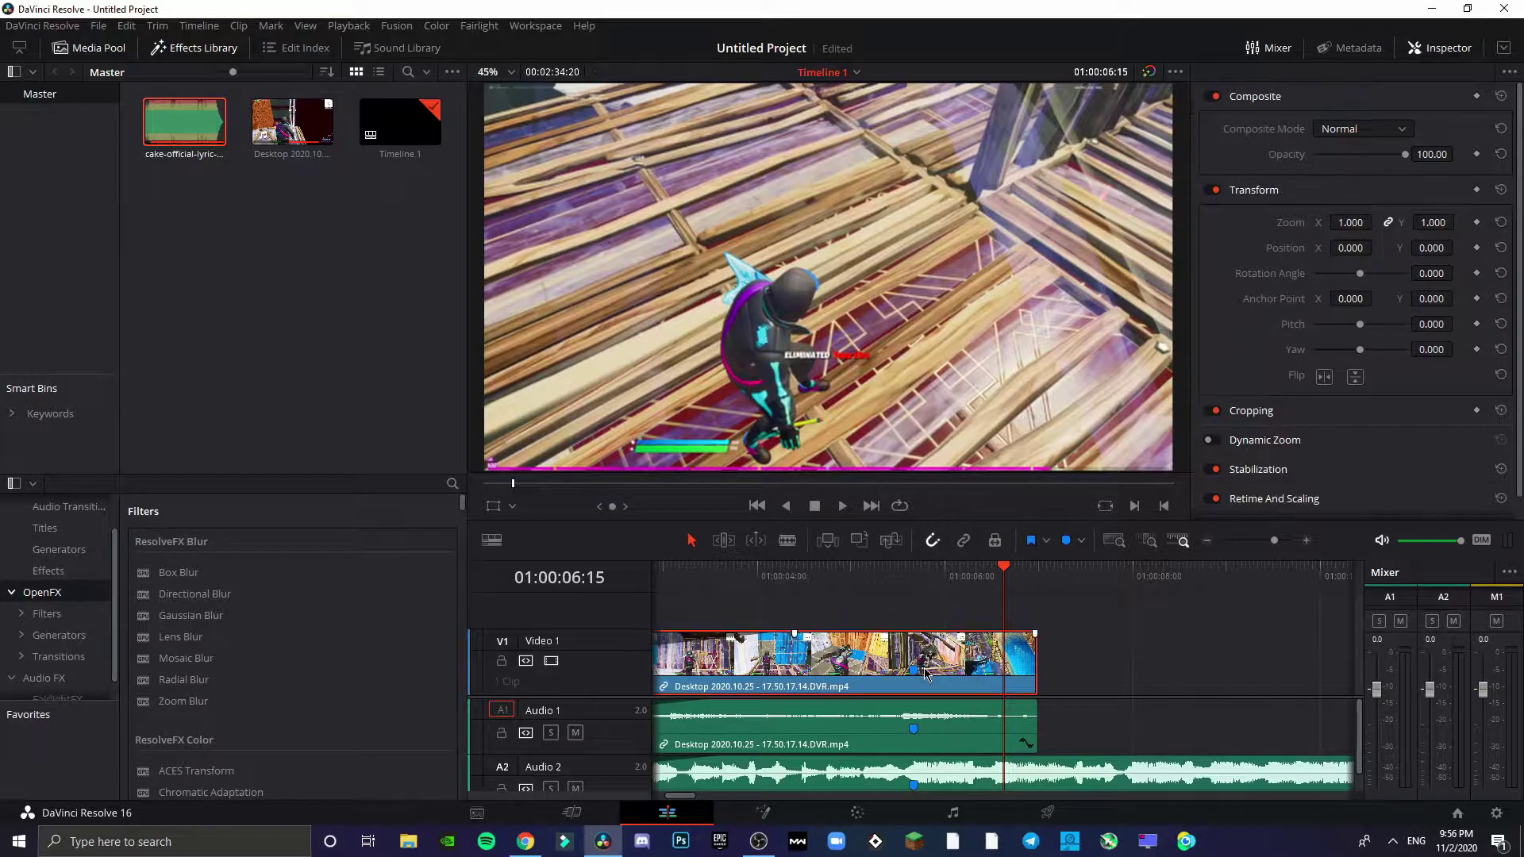
left_click(984, 446)
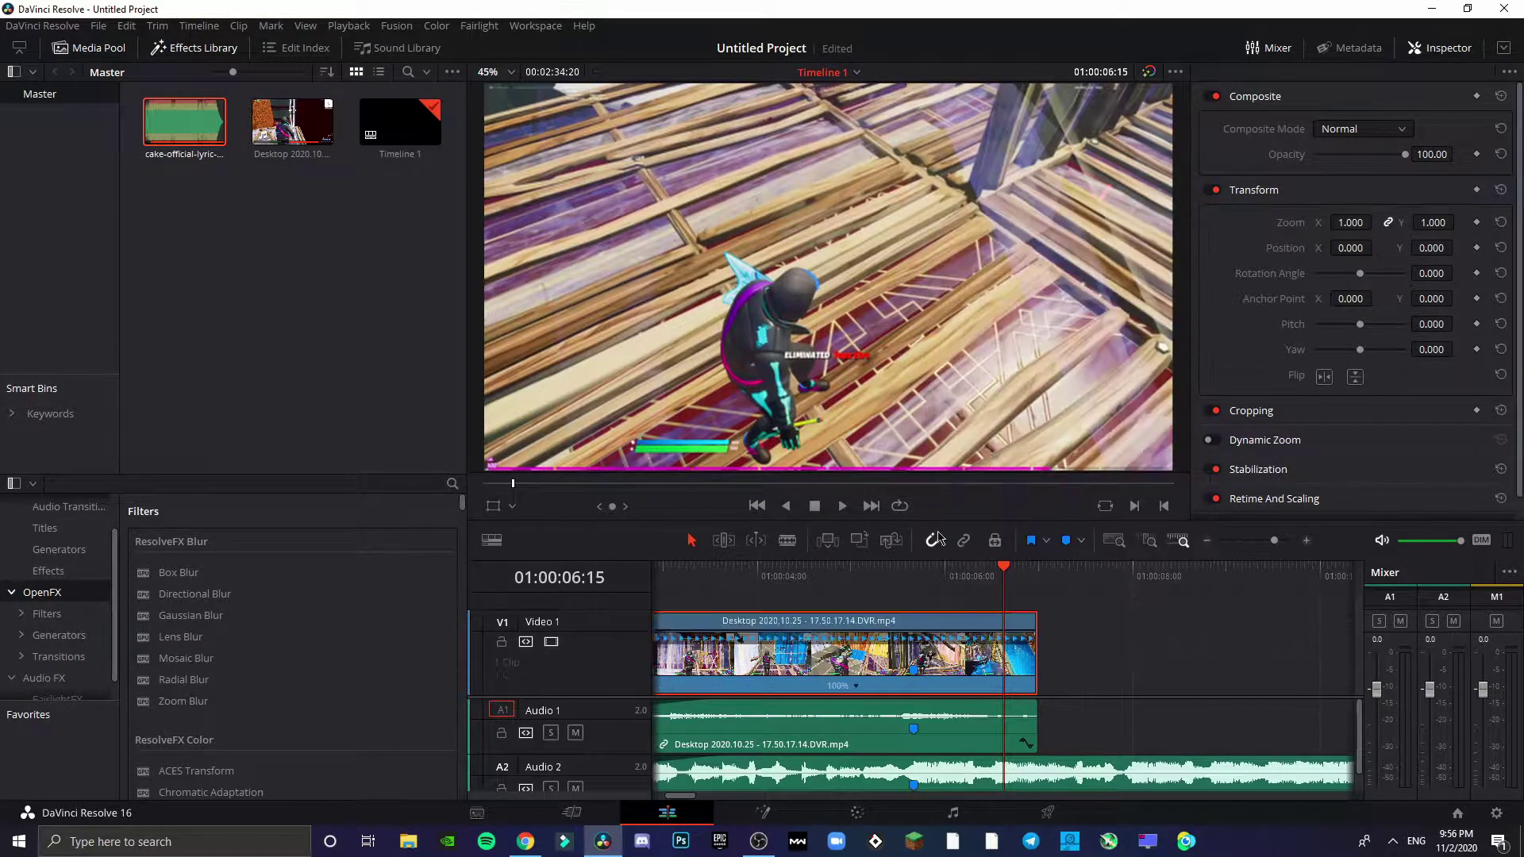
Play up to the shot and add a speed point to the gameplay clip at 01:00:05:09, just before its marker.
left_click(884, 568)
key("space")
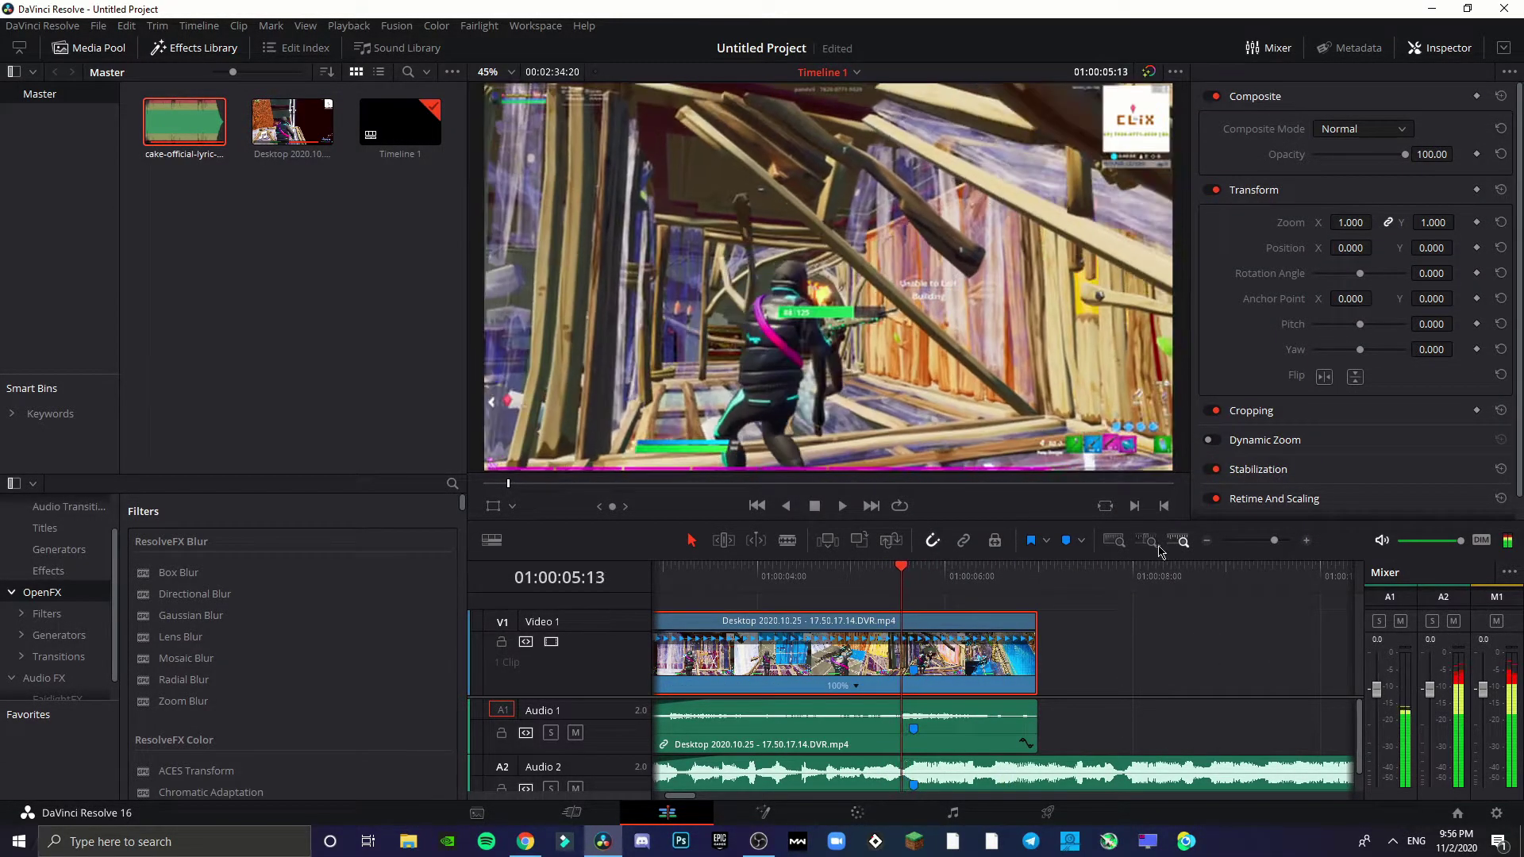
left_click_drag(1273, 542, 1278, 545)
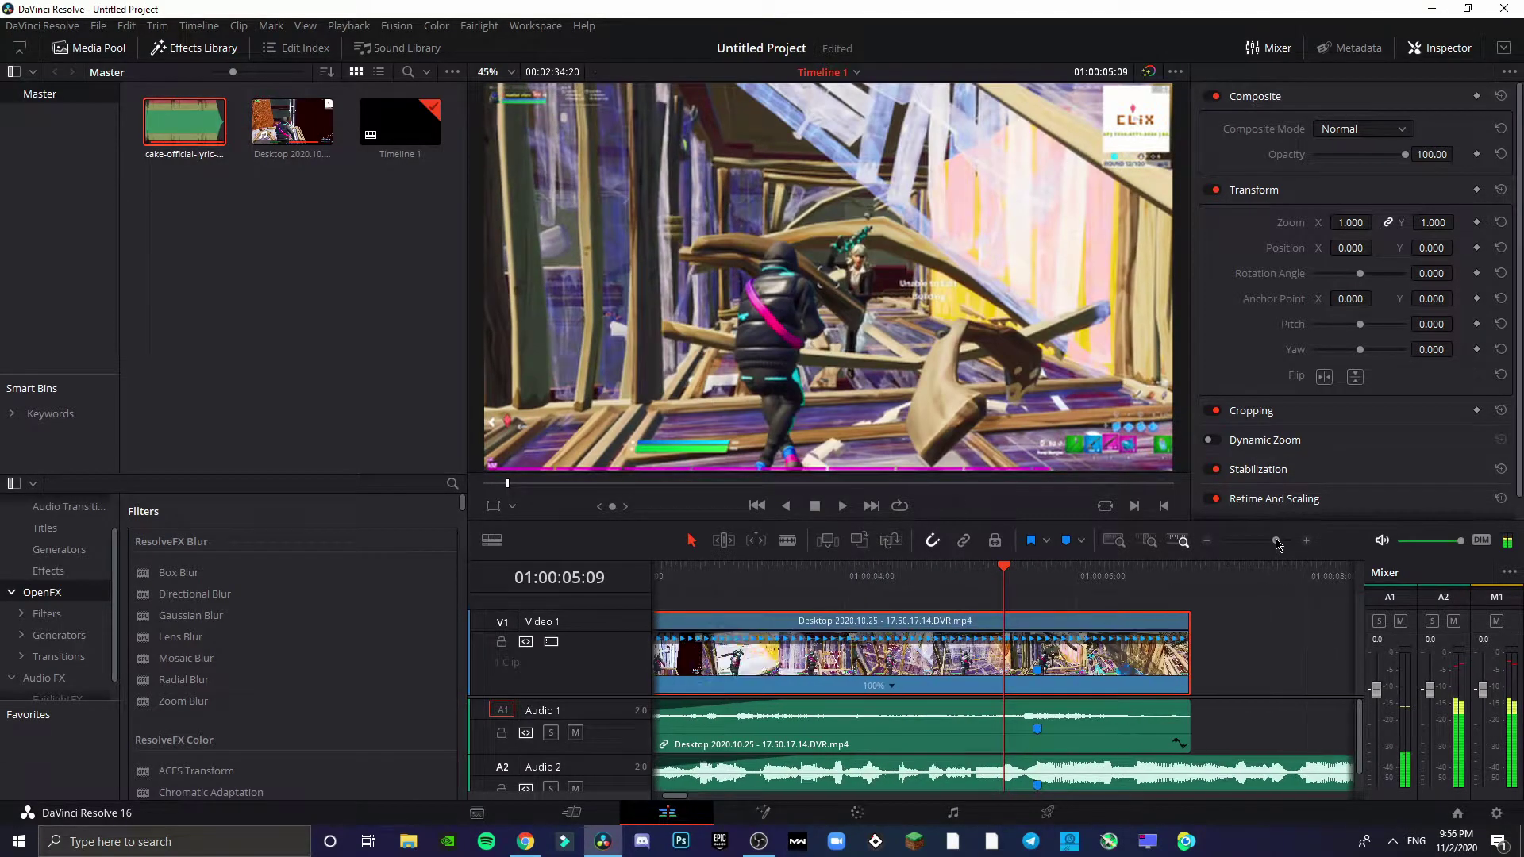
left_click(892, 686)
left_click(933, 688)
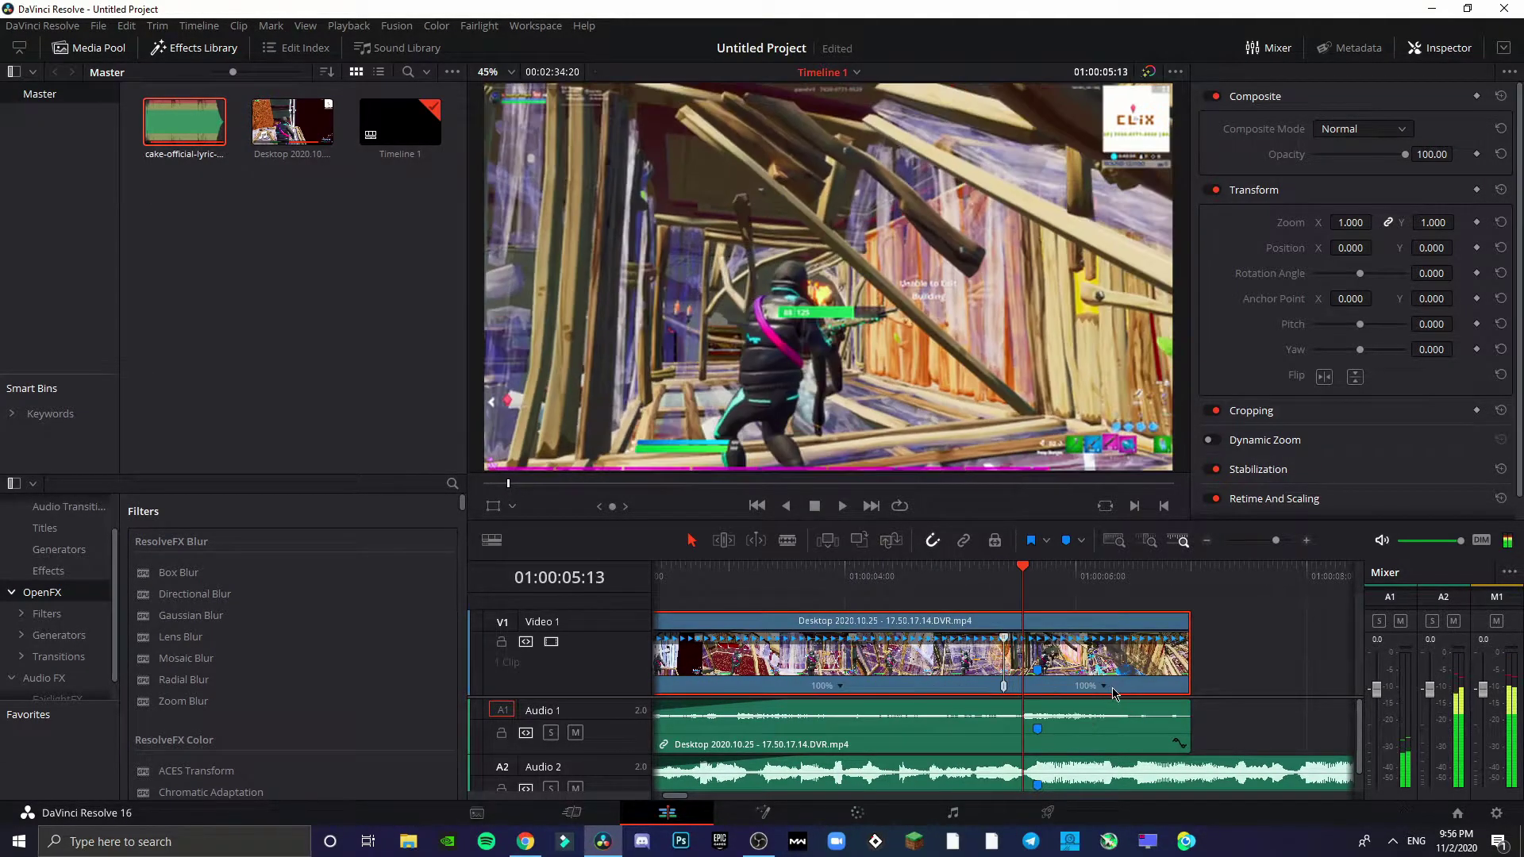
Add a second speed point a few frames after the first and slow down the short segment between them.
key("Left")
key("Right")
left_click(1104, 686)
left_click(1137, 687)
left_click(1012, 687)
mouse_move(1064, 720)
left_click(1155, 744)
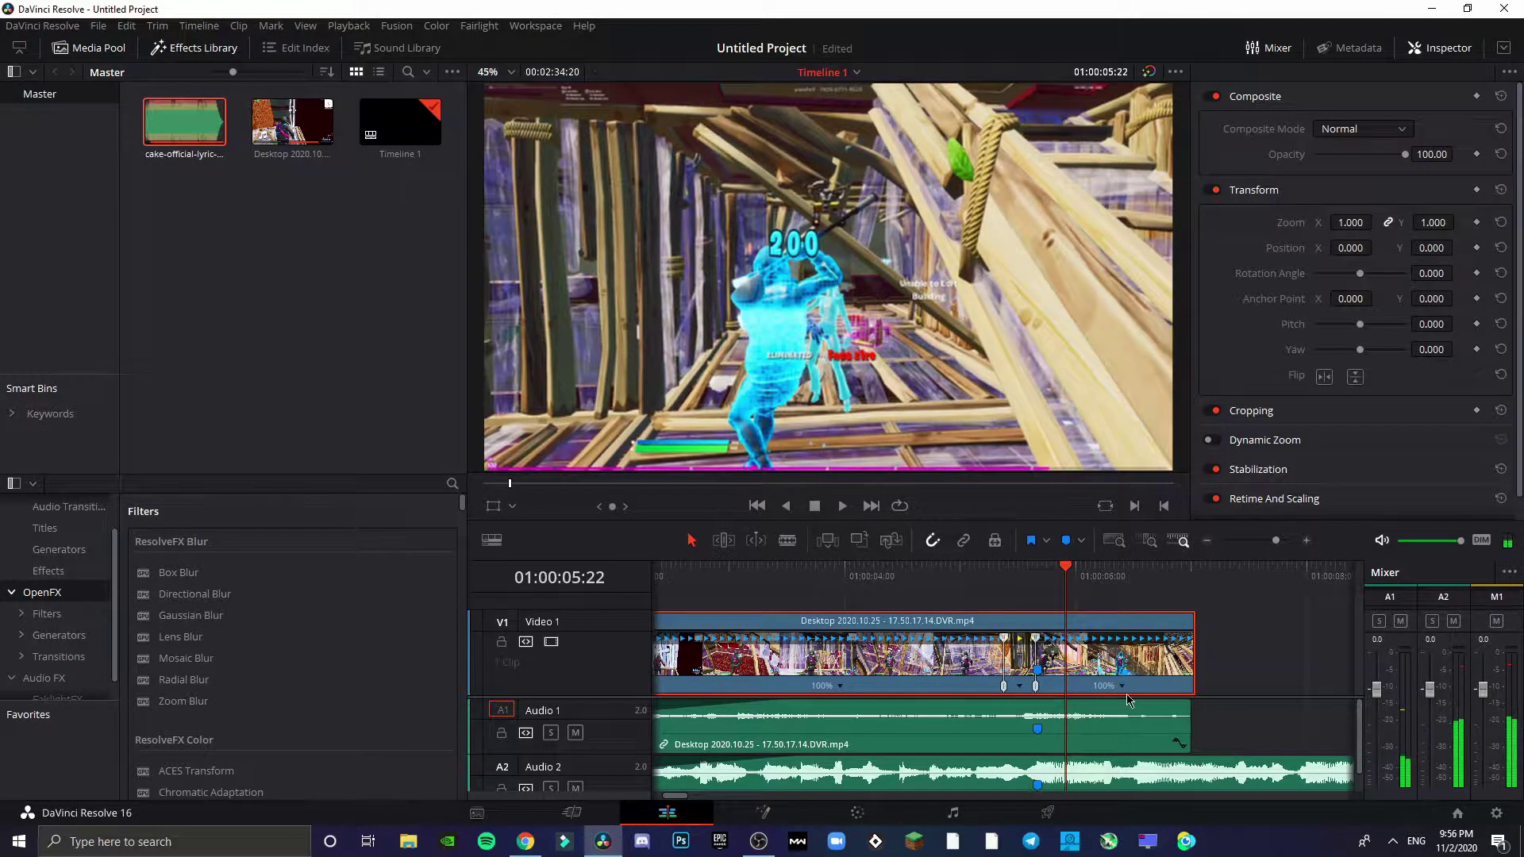
Add a third speed point at 01:00:05:22 and speed up the segment just before it.
right_click(1129, 700)
left_click(1167, 703)
left_click(1051, 687)
mouse_move(1100, 725)
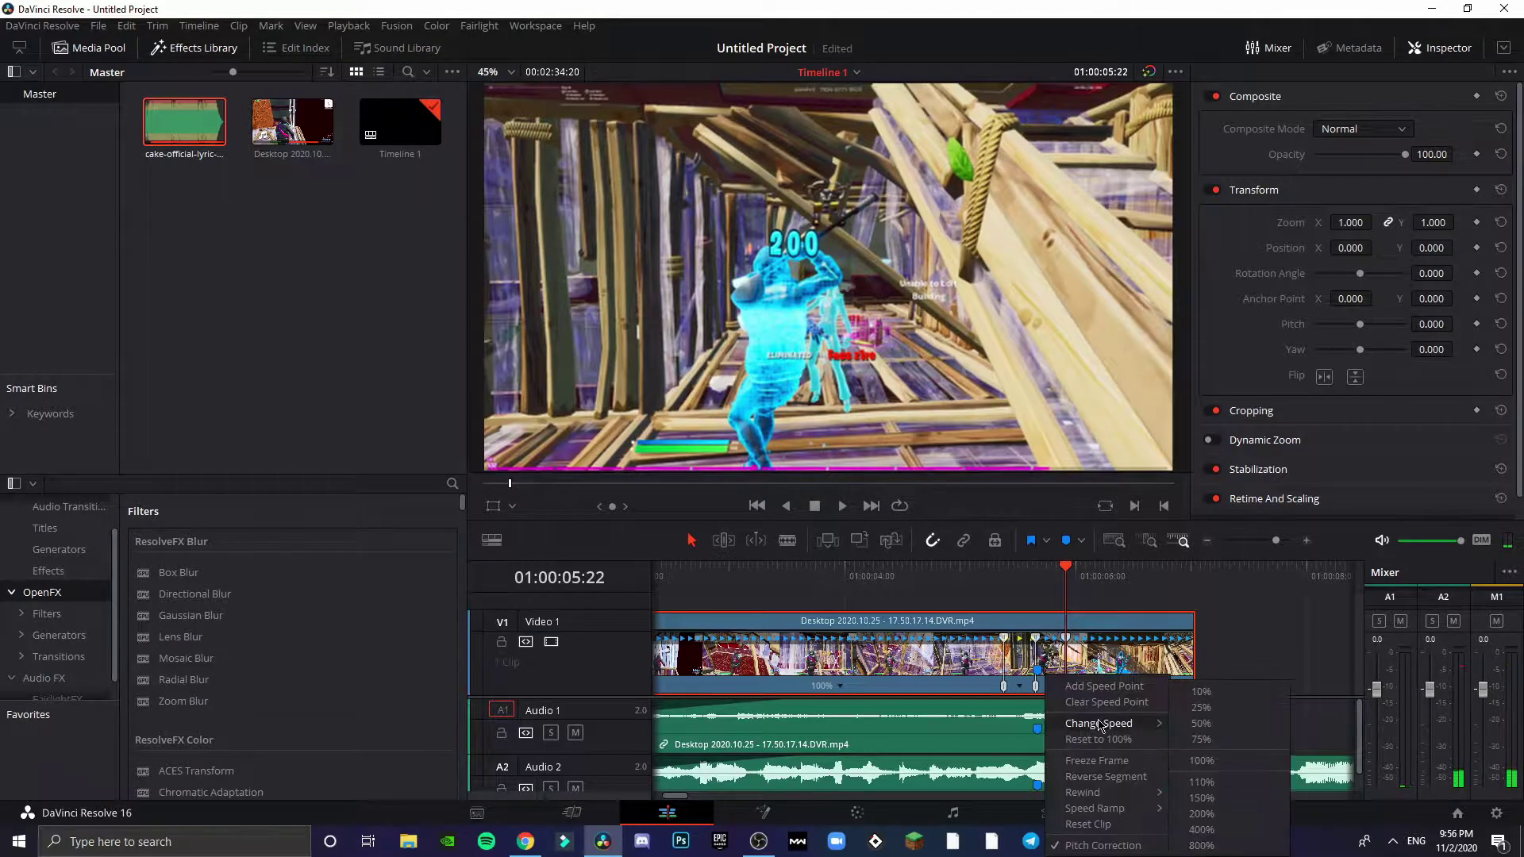
left_click(1202, 782)
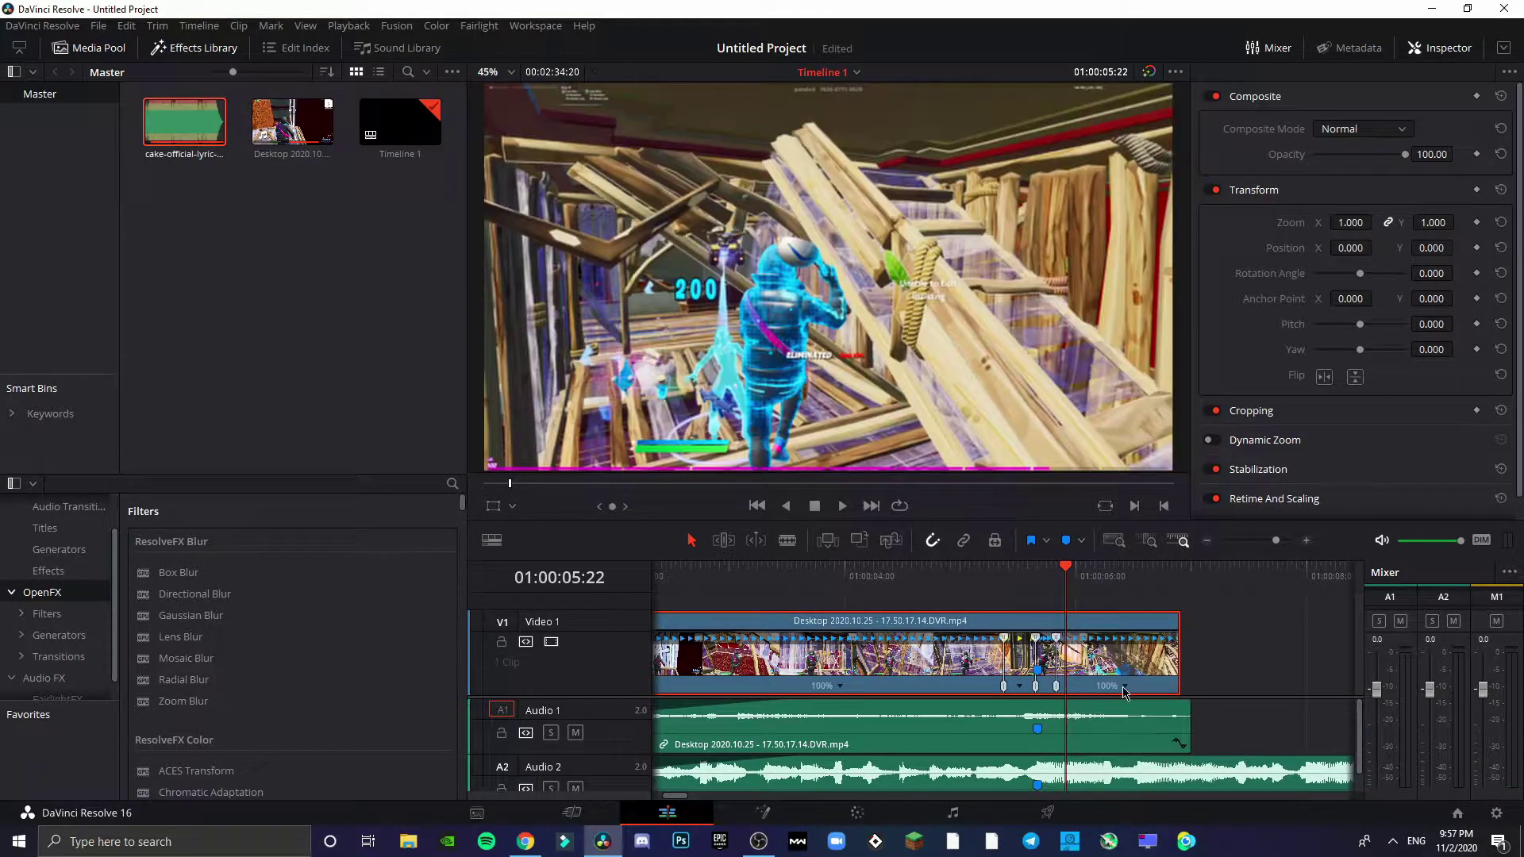
Set the speed of the segment after the last speed point to 50% and play back the retimed section.
left_click(1124, 687)
mouse_move(1214, 722)
left_click(1265, 714)
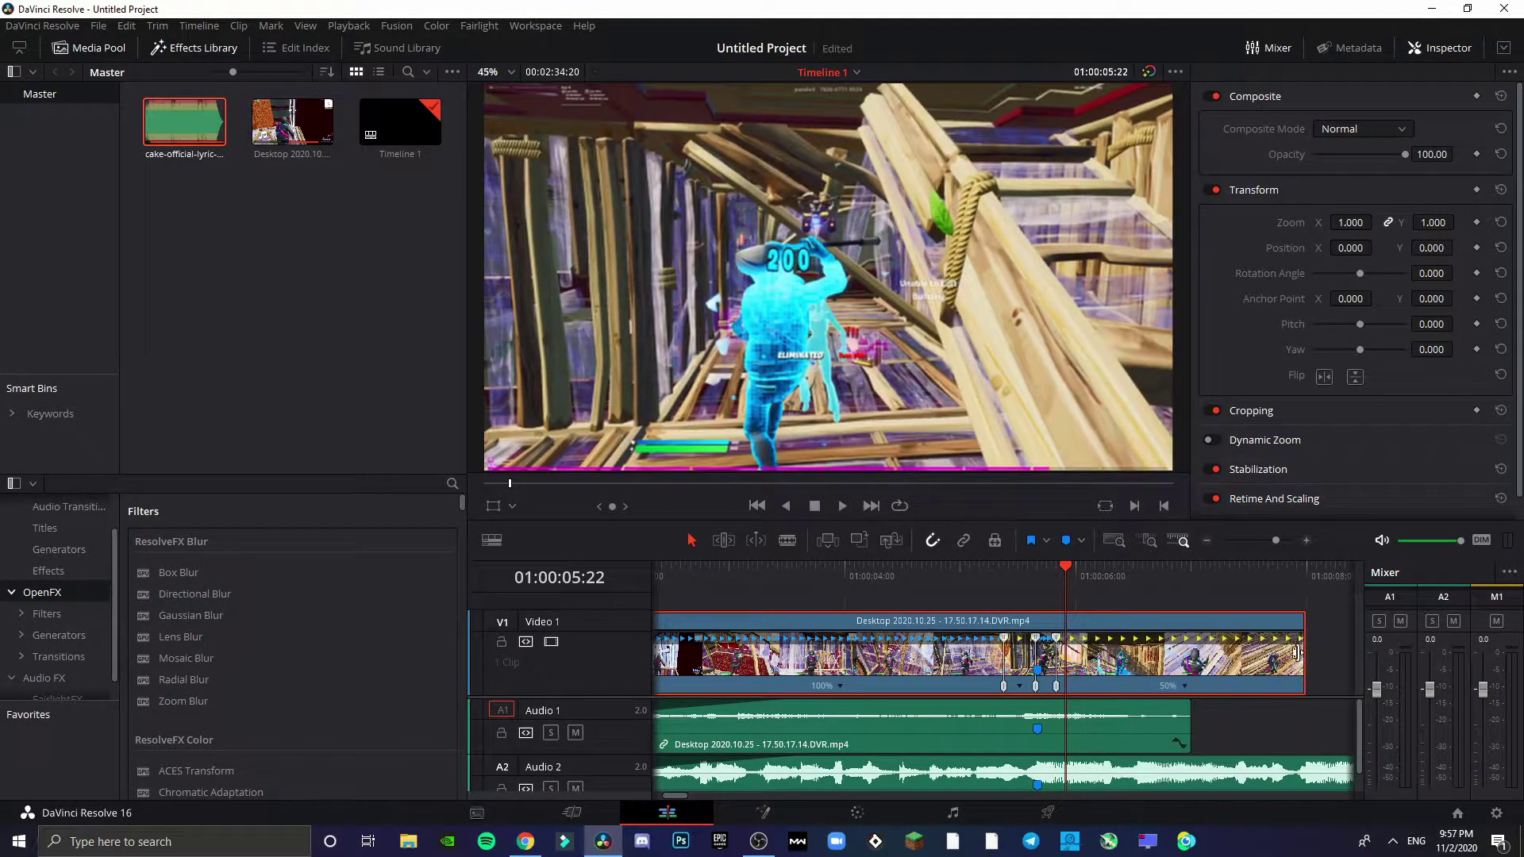
left_click(925, 577)
key("space")
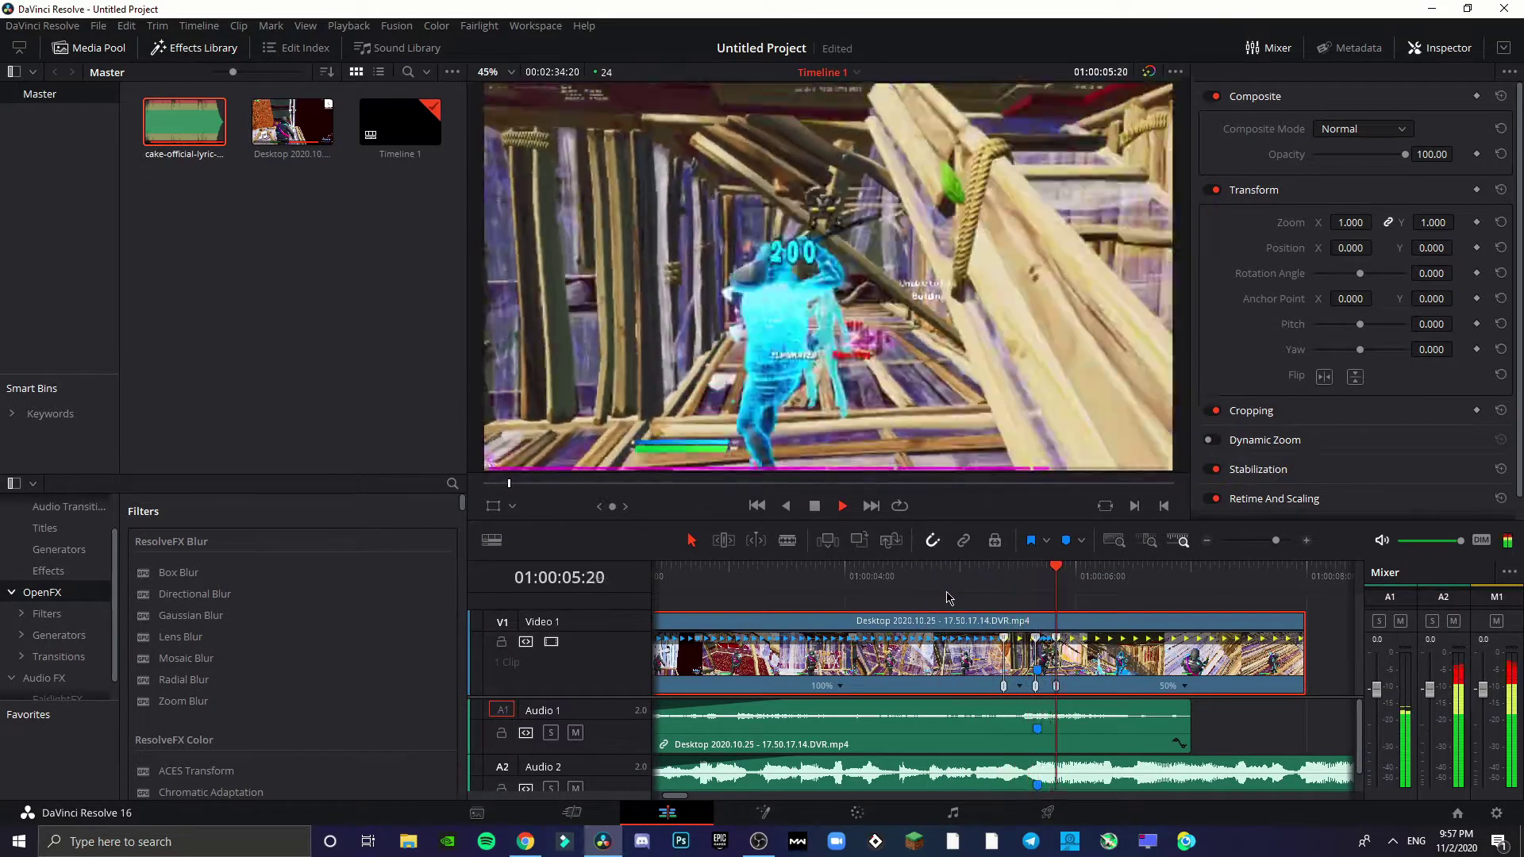
key("space")
Trim the ends of the gameplay video and its audio to the same earlier point and play the result.
left_click_drag(1311, 665, 1167, 665)
left_click_drag(1194, 728, 1166, 728)
left_click(857, 569)
key("space")
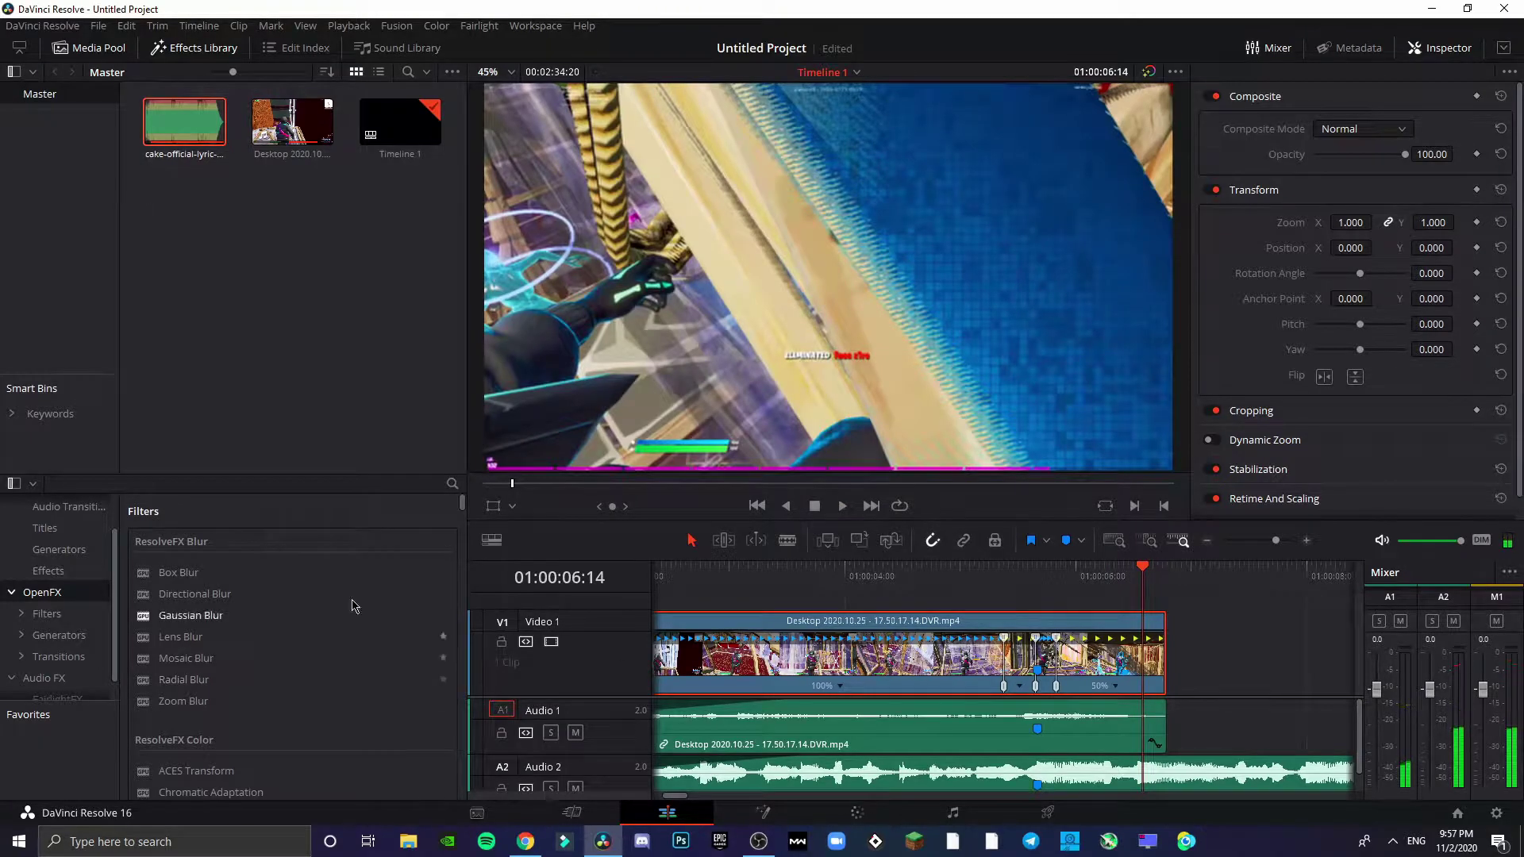
left_click(293, 127)
right_click(295, 132)
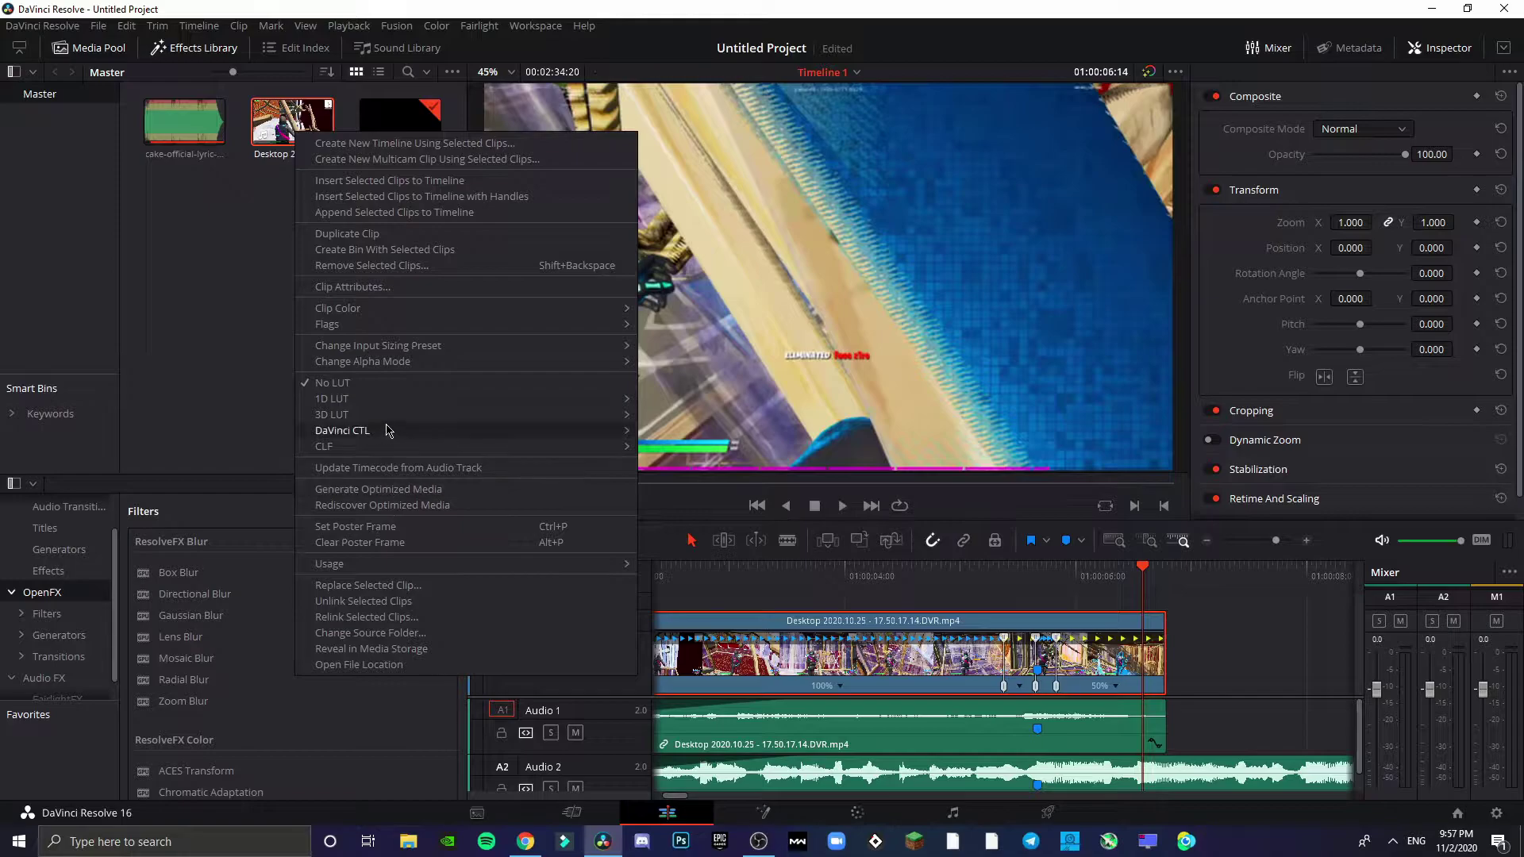
mouse_move(390, 308)
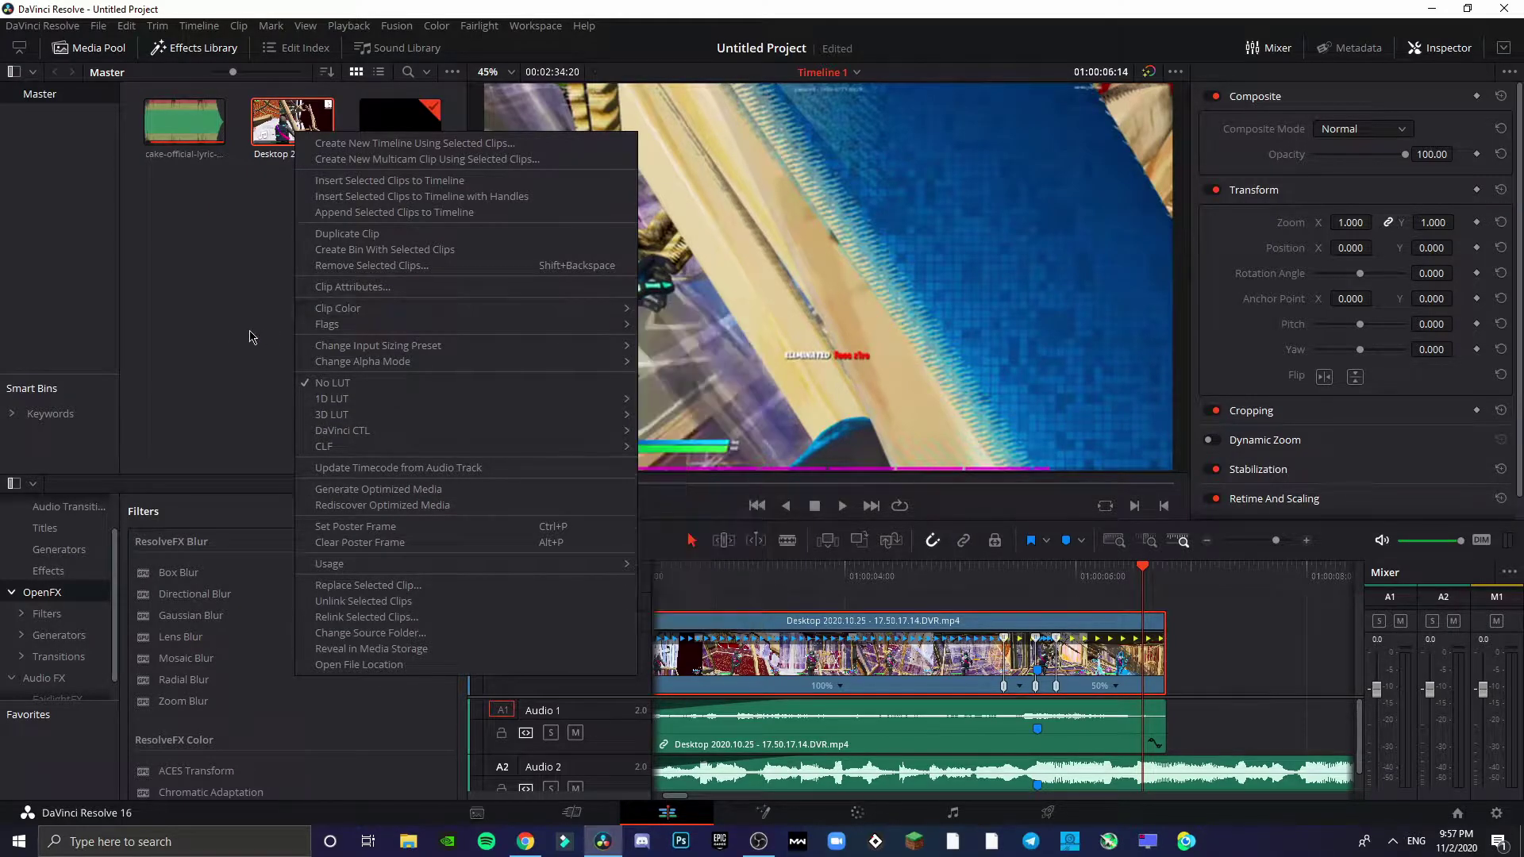
left_click(204, 337)
Search the effects for "rsmb" and apply the RSMB filter to the gameplay video clip.
left_click_drag(1065, 595, 812, 604)
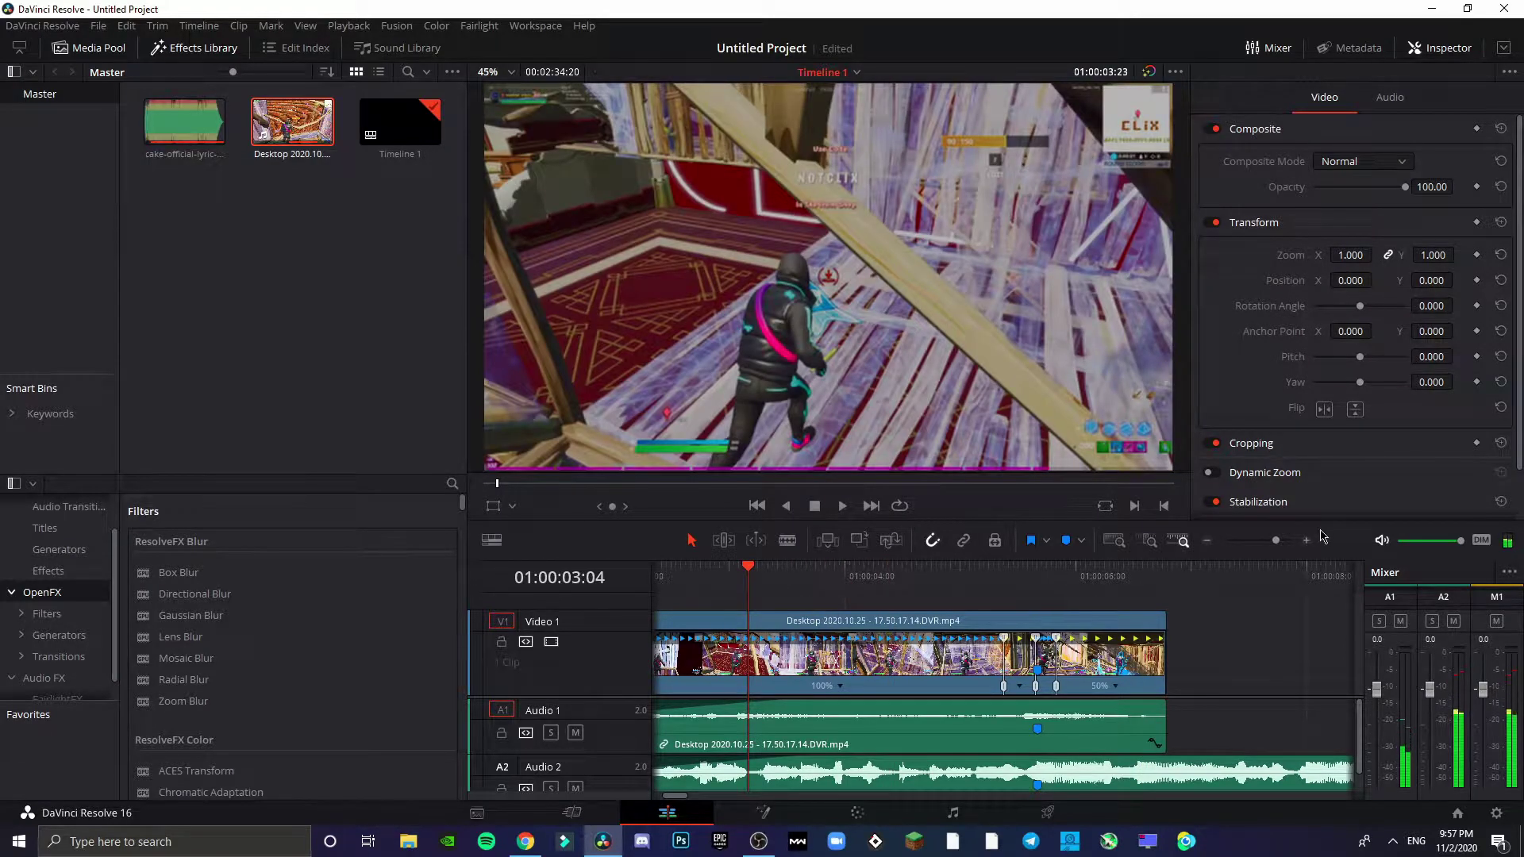
left_click_drag(1276, 540, 1269, 548)
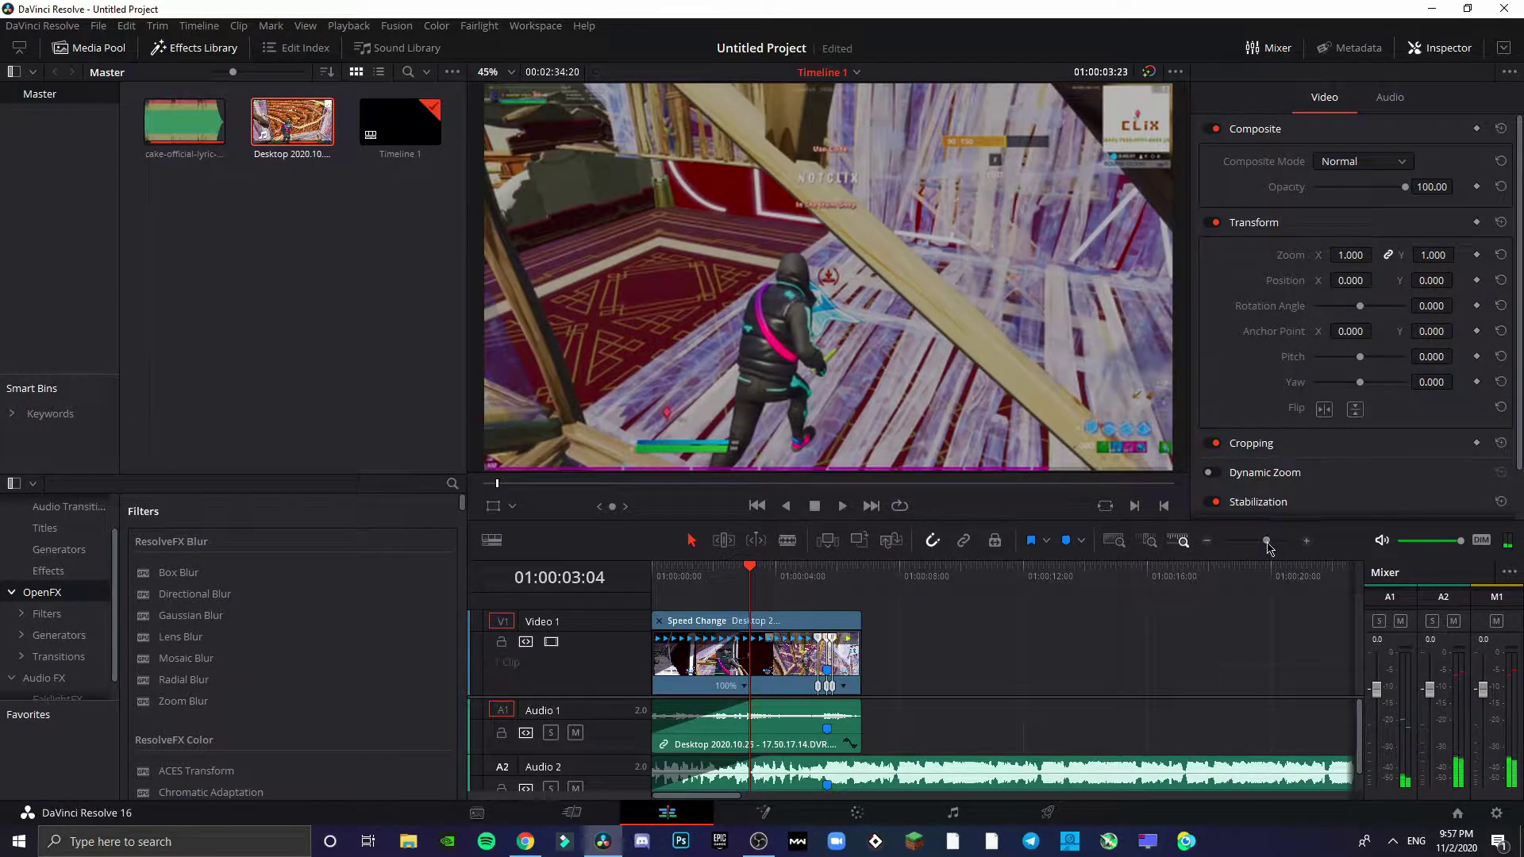
left_click(774, 673)
left_click(963, 750)
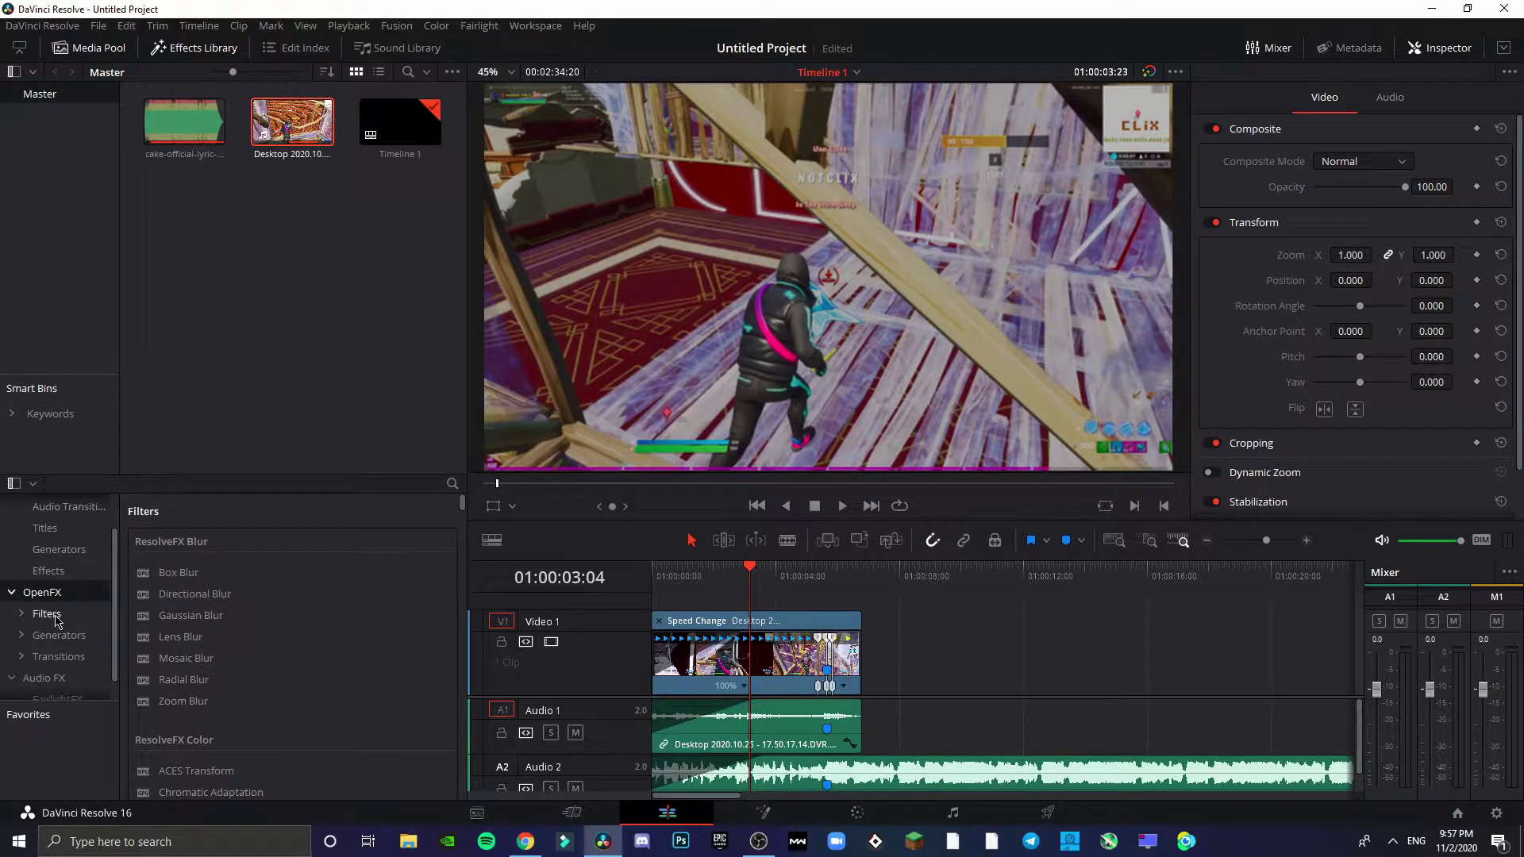
left_click(452, 485)
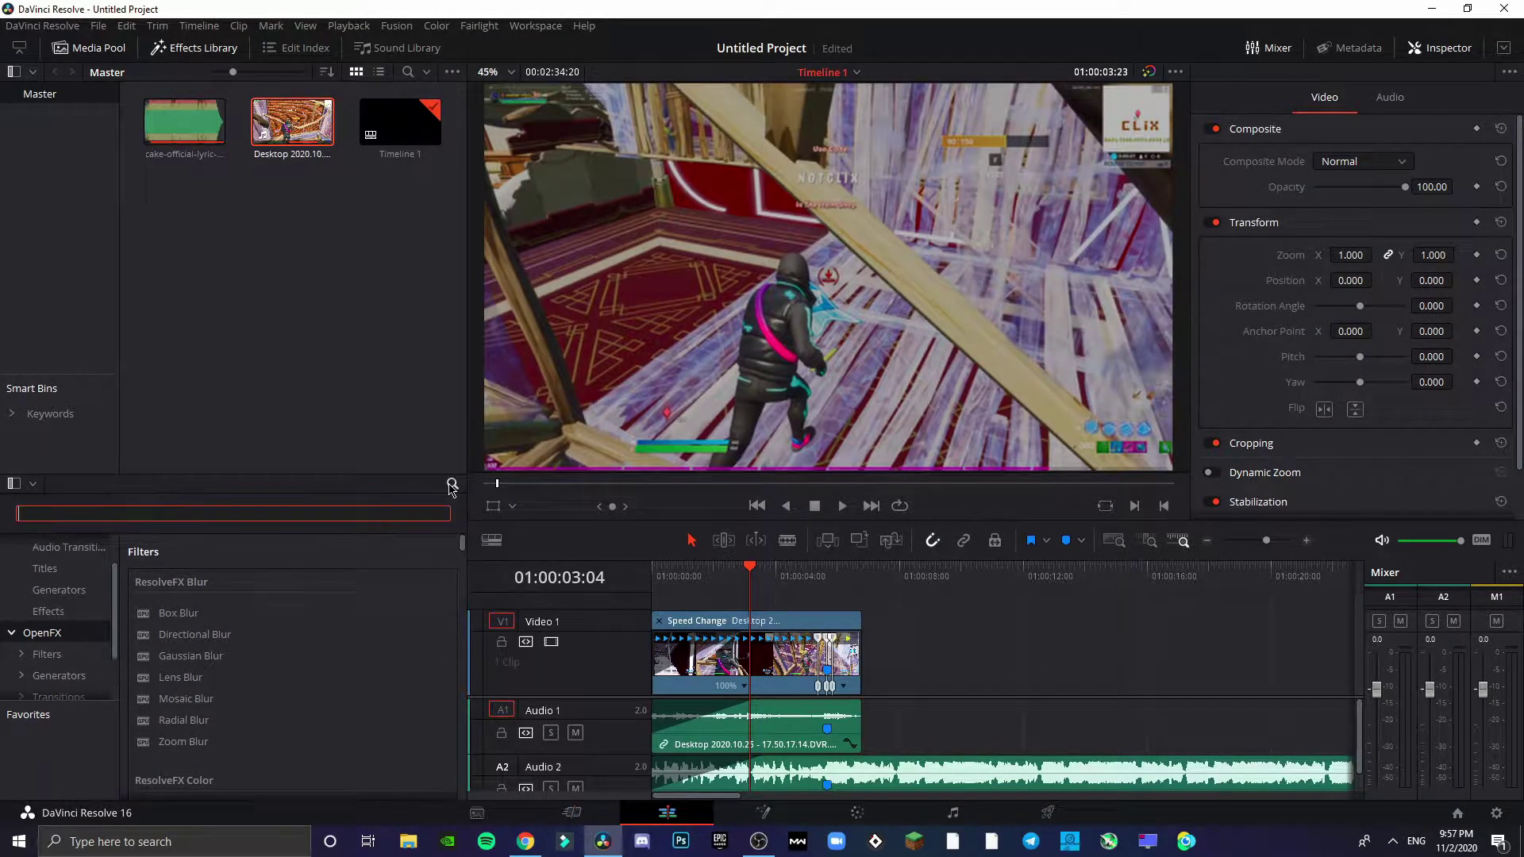
type("rsm")
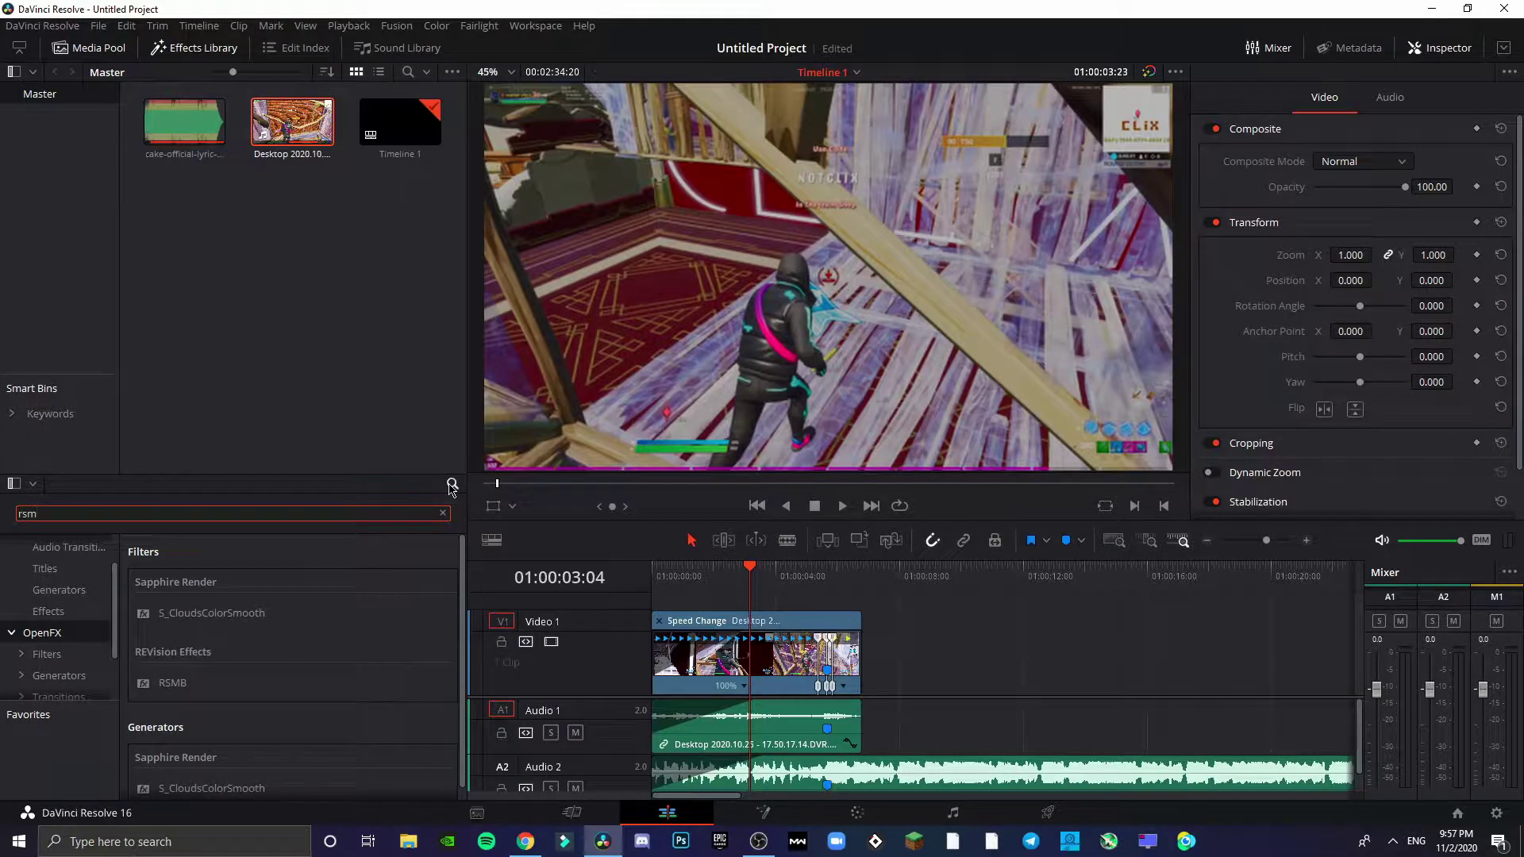
type("b")
left_click_drag(173, 613, 786, 635)
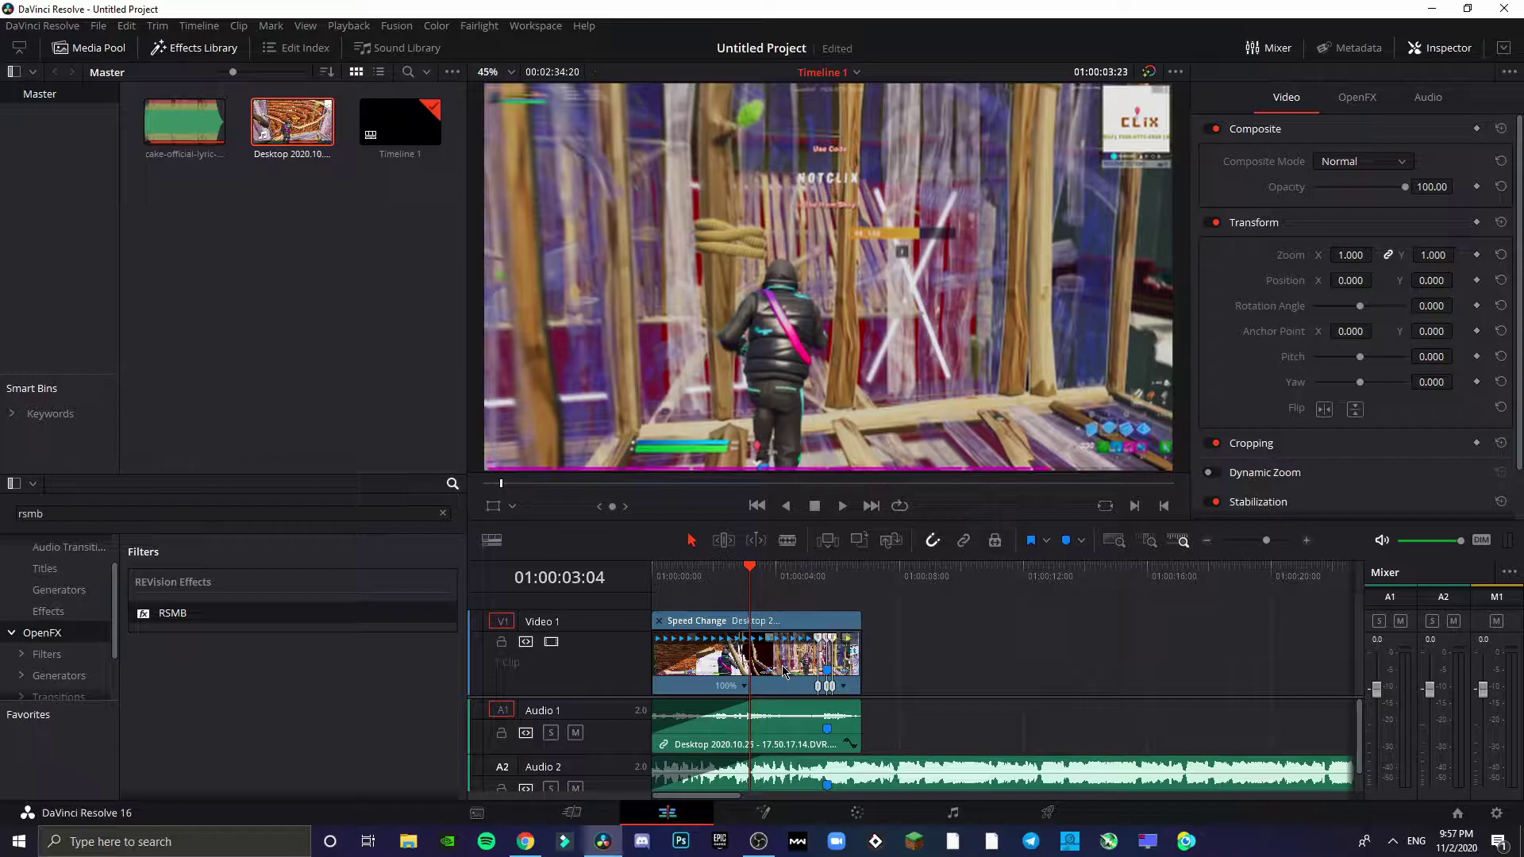
Play the gameplay clip through again to check the RSMB motion blur.
key("space")
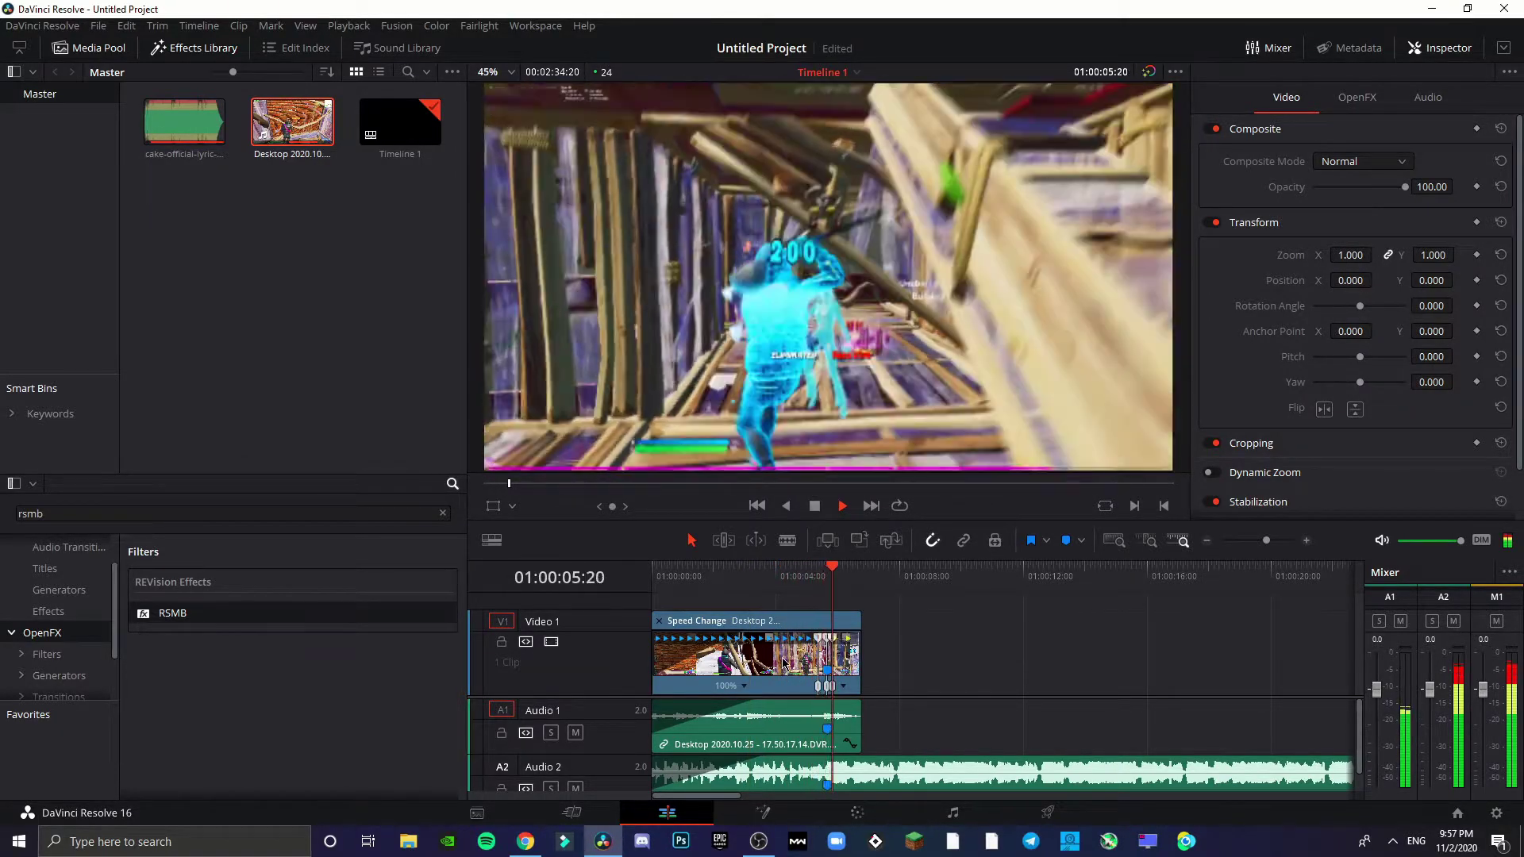
left_click_drag(732, 576, 596, 561)
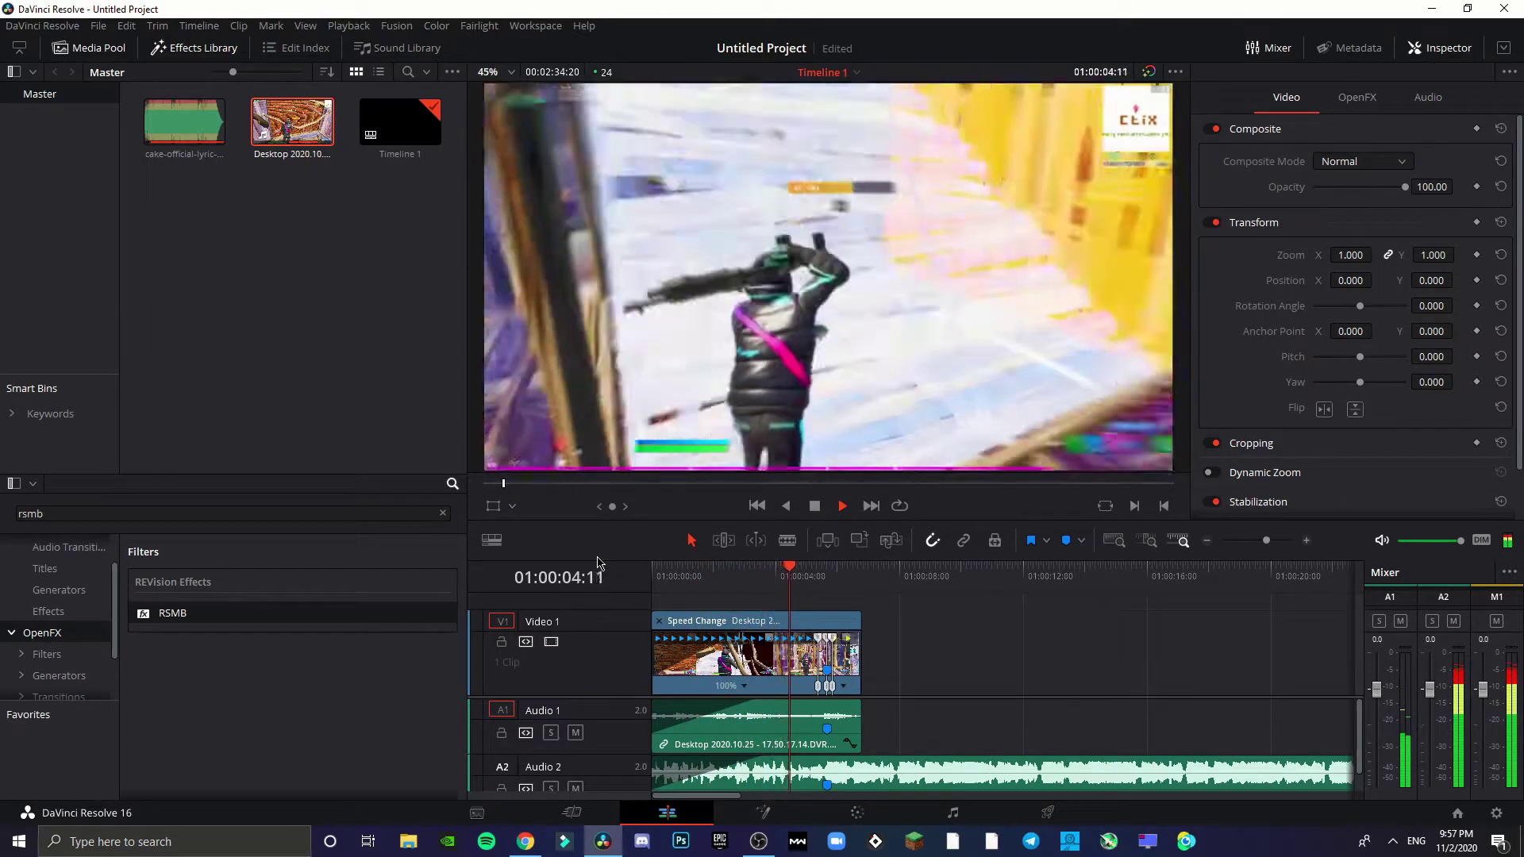
key("space")
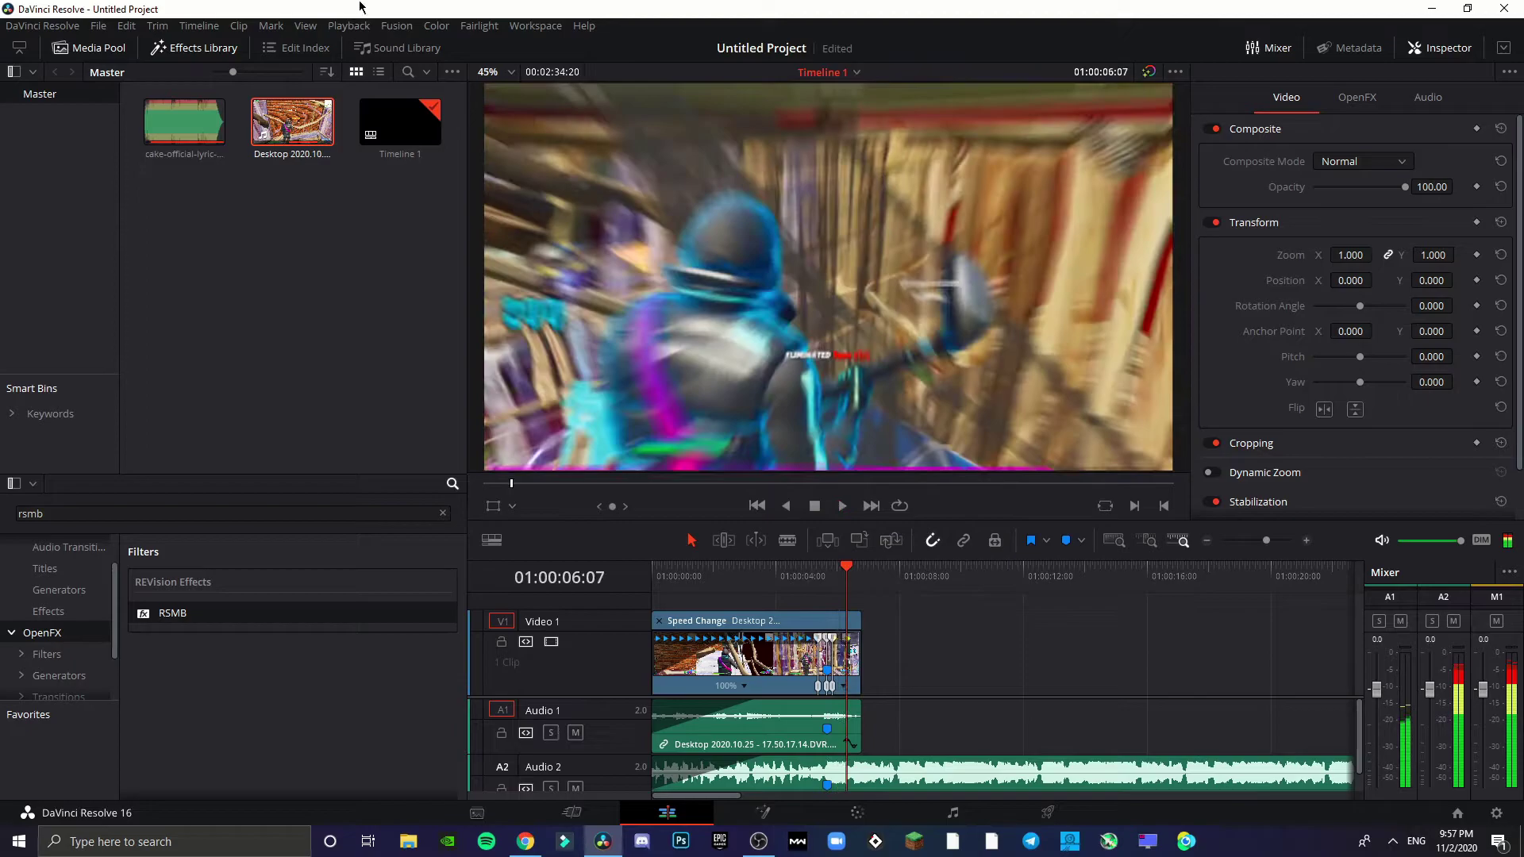
Turn Proxy Mode off and play the start of the gameplay clip at full resolution.
left_click(350, 25)
mouse_move(381, 82)
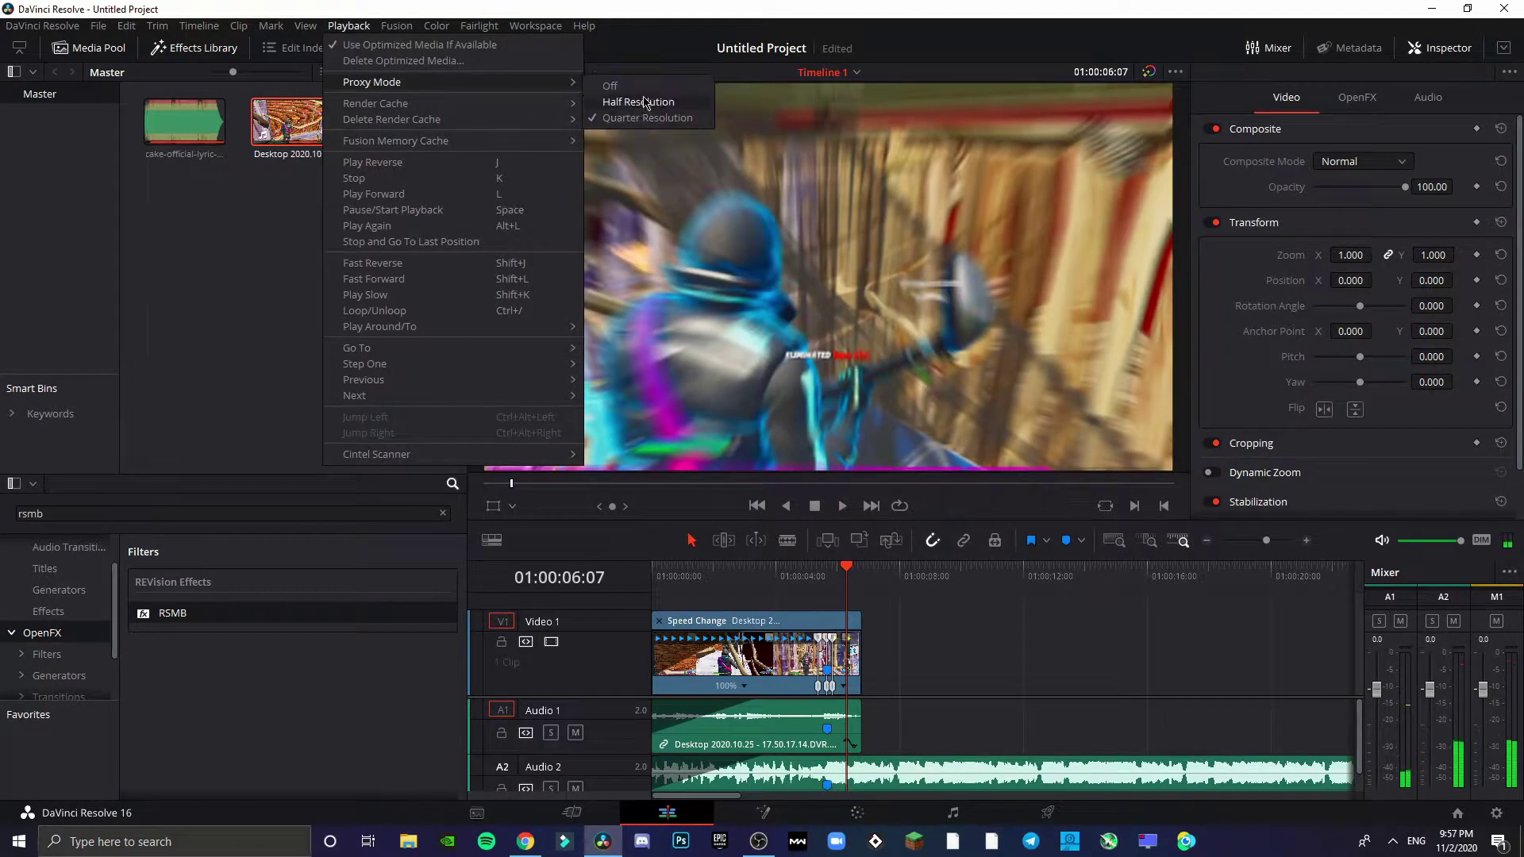
left_click(642, 93)
left_click_drag(734, 586, 702, 587)
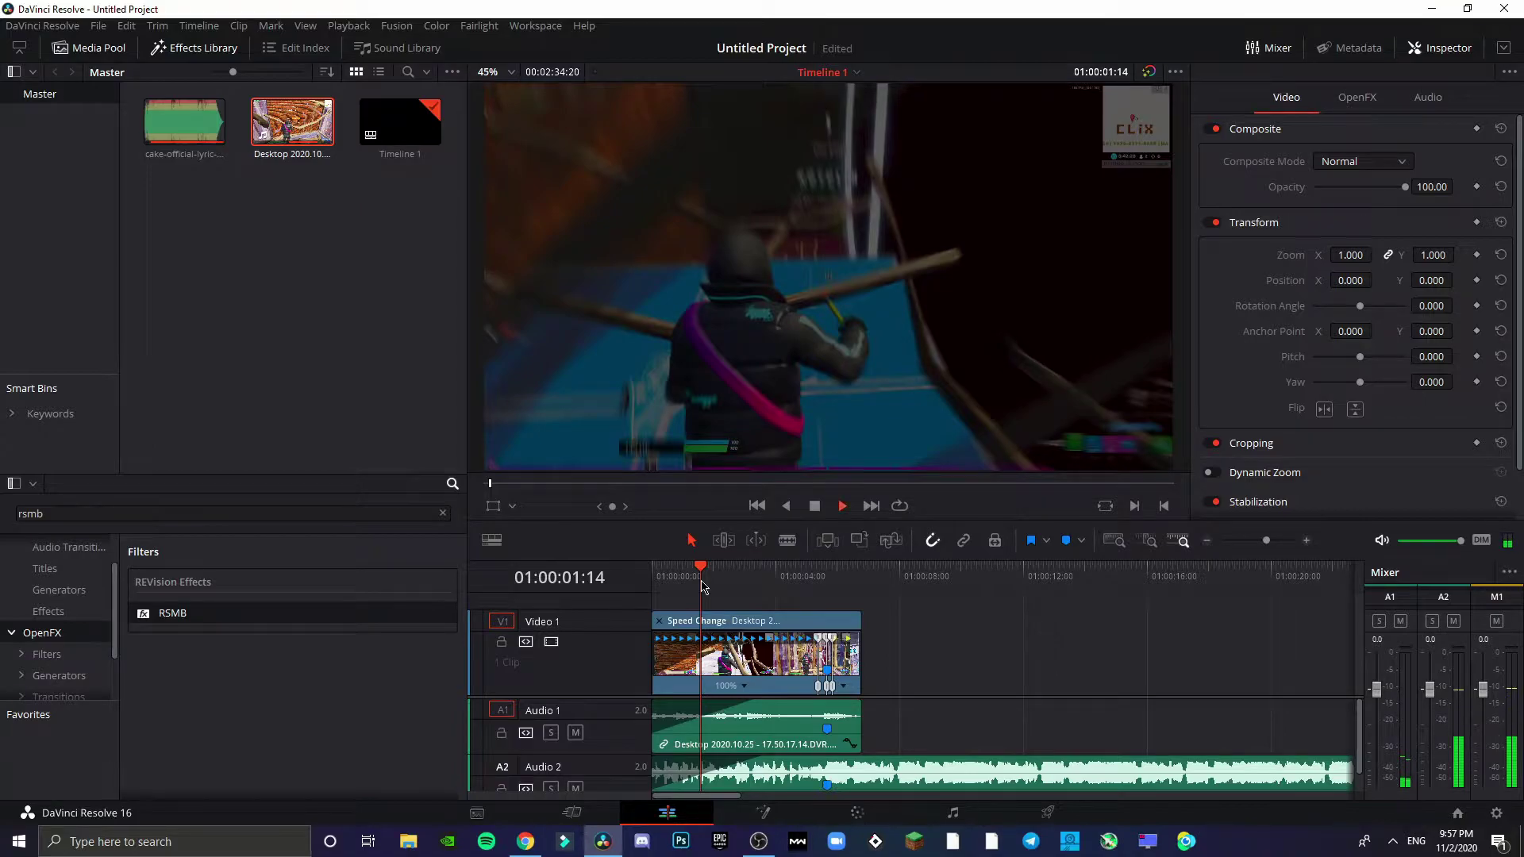
key("space")
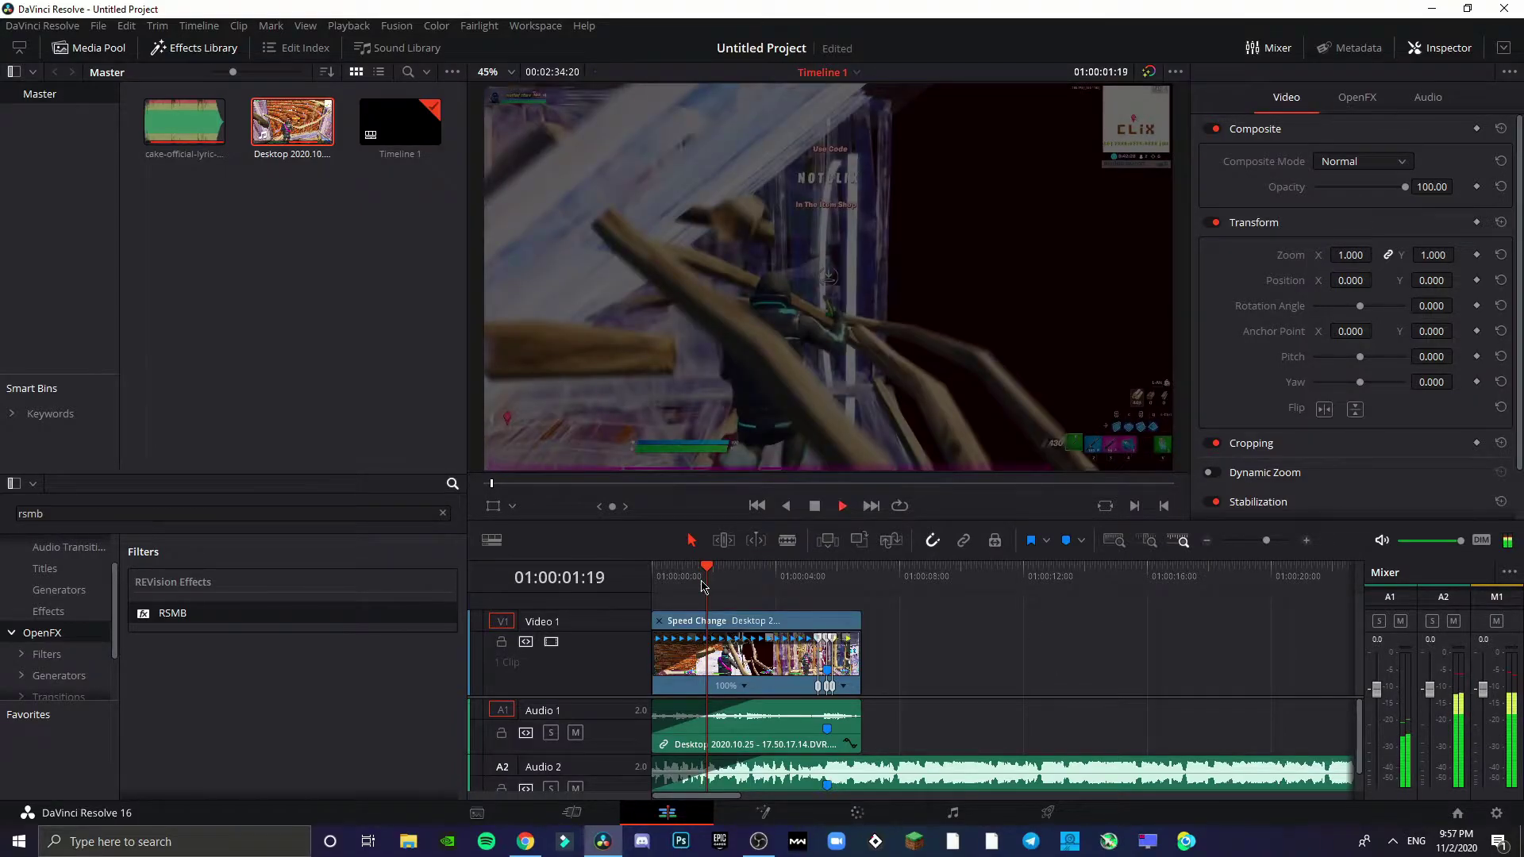
key("space")
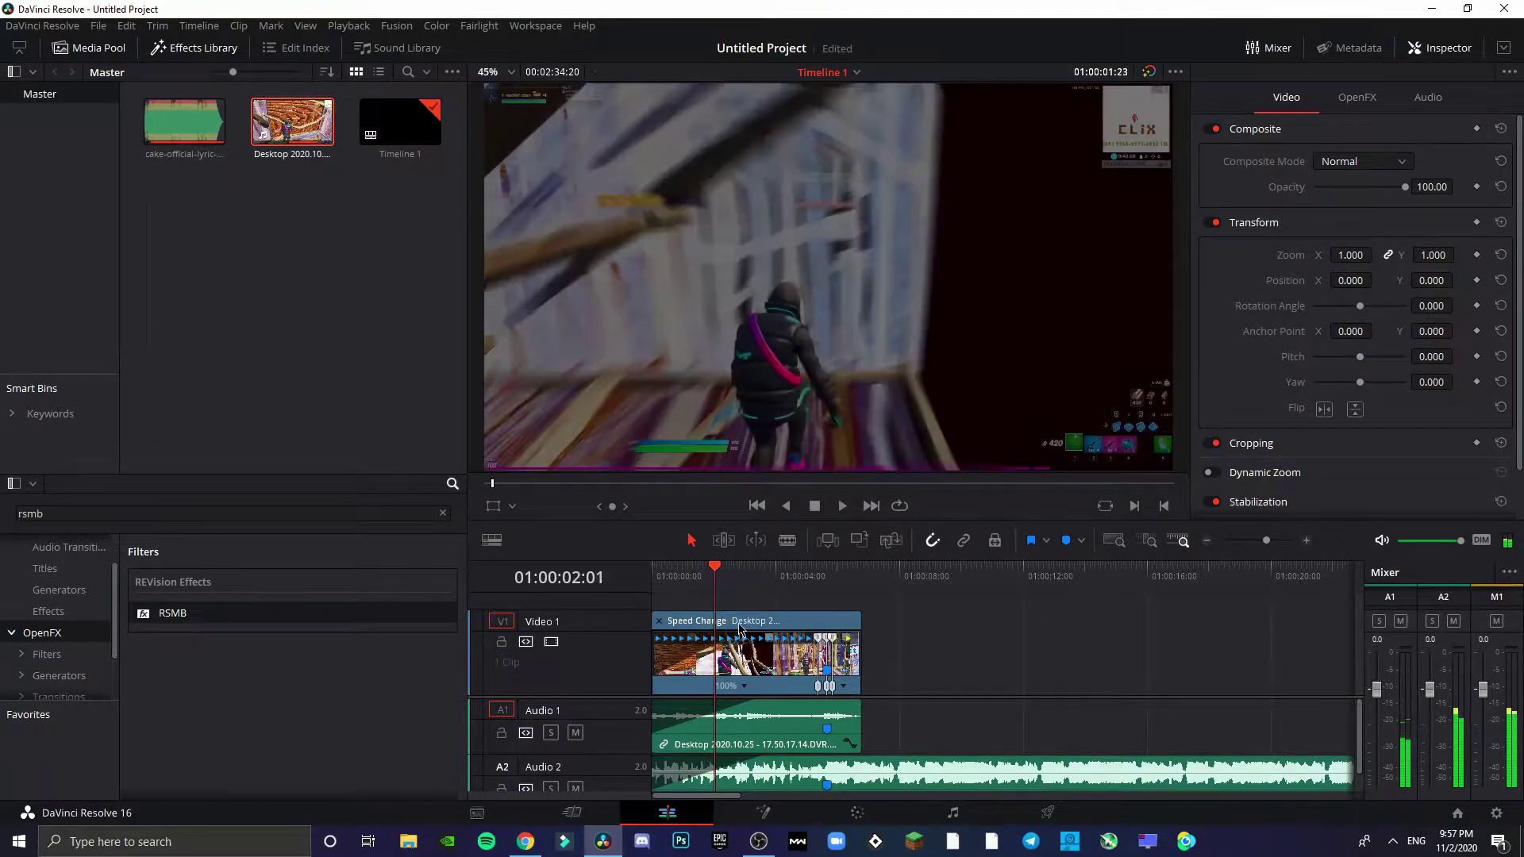
Set Proxy Mode to Quarter Resolution and continue playing the gameplay clip.
left_click(349, 25)
mouse_move(421, 83)
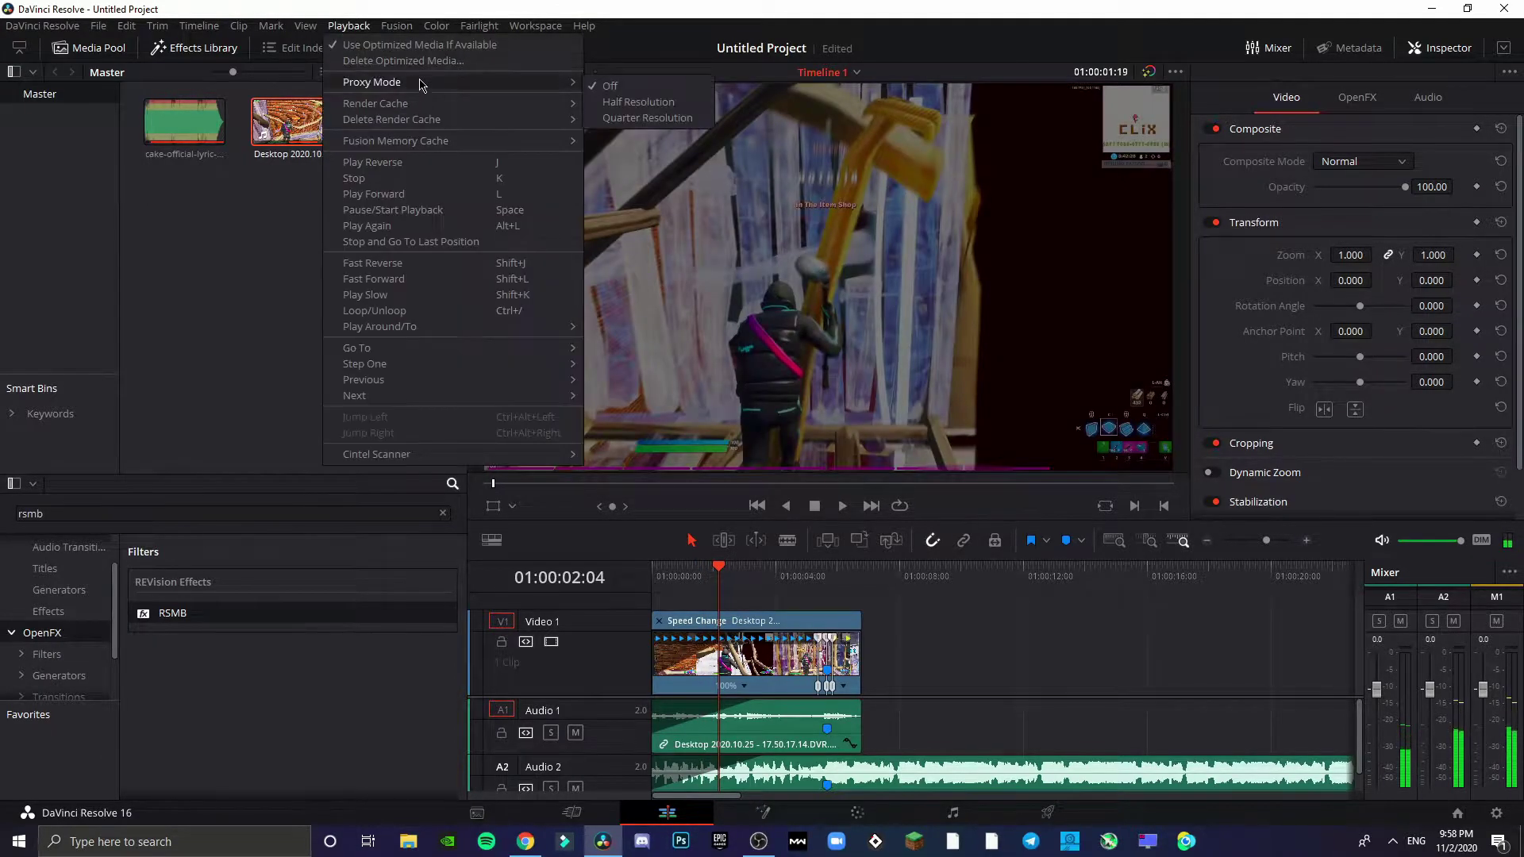
left_click(649, 119)
key("space")
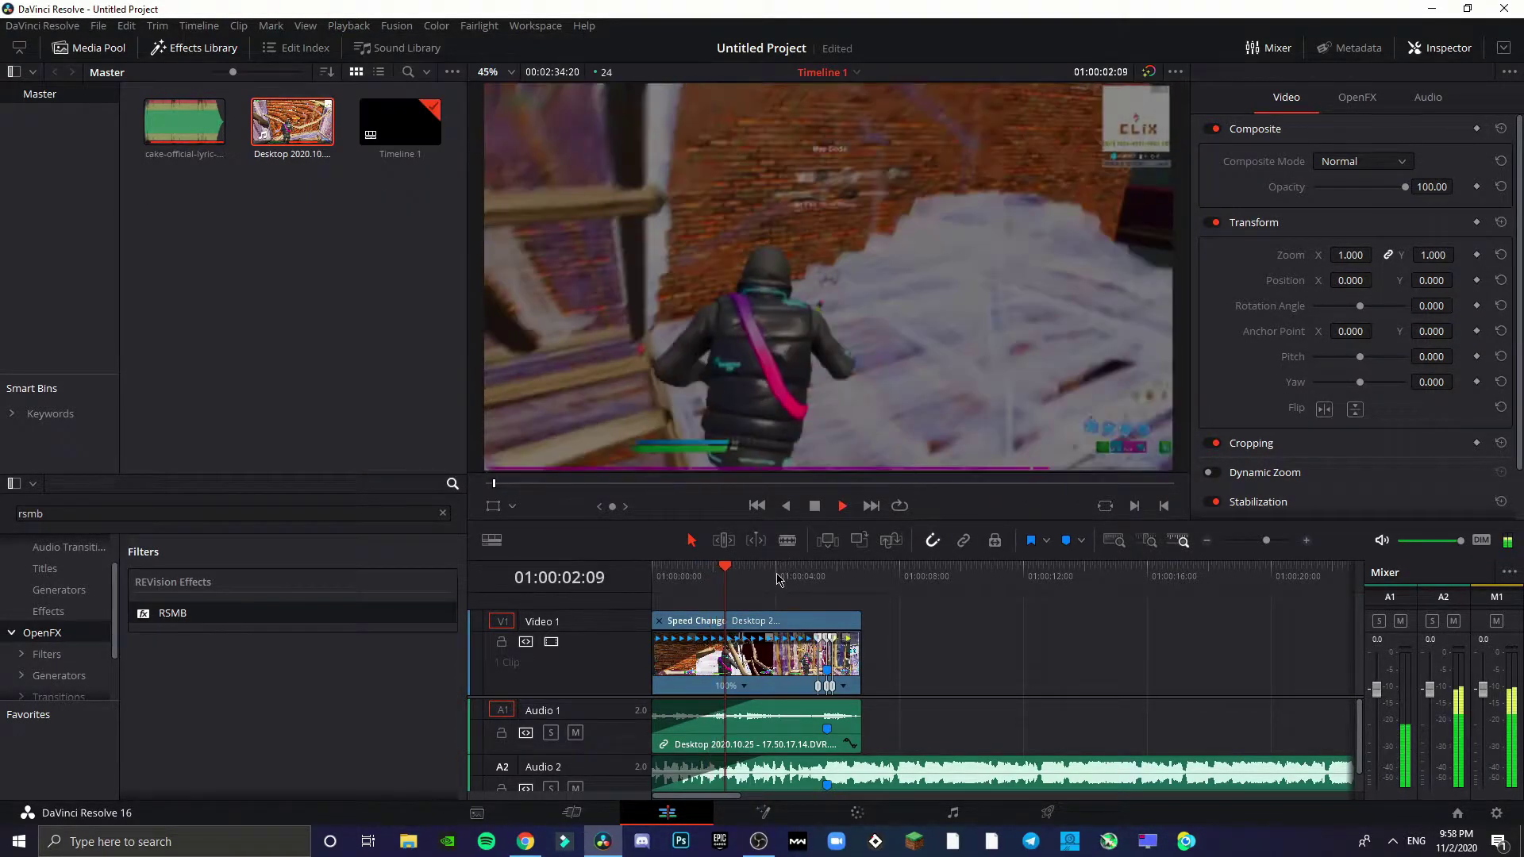
key("space")
Open the RSMB settings of the gameplay clip, lower Blur Amt to 0.30 and play the clip.
left_click(792, 661)
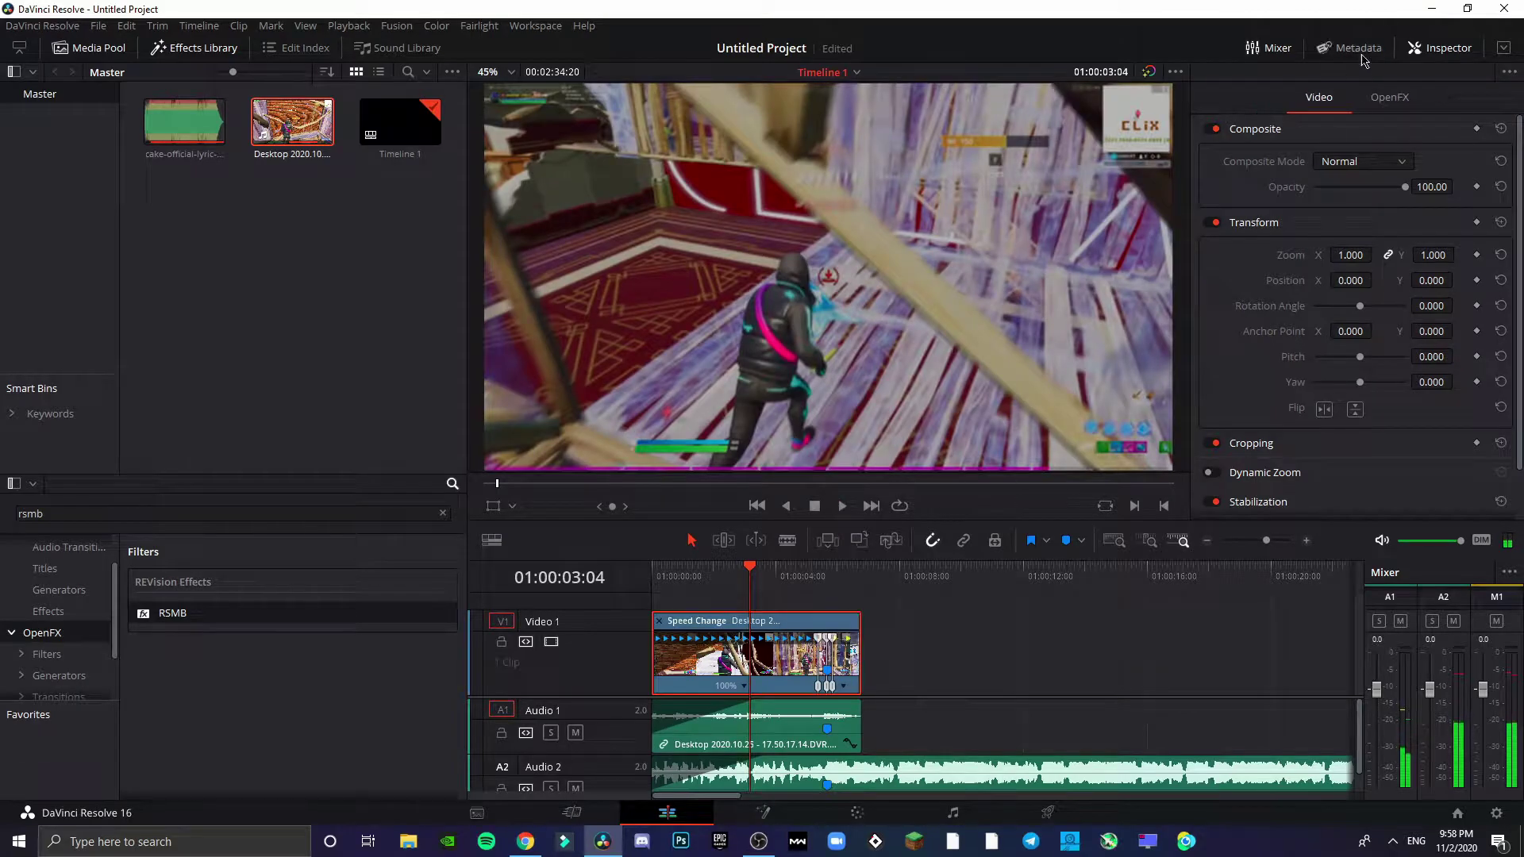
left_click(1389, 97)
left_click_drag(1433, 269, 1429, 270)
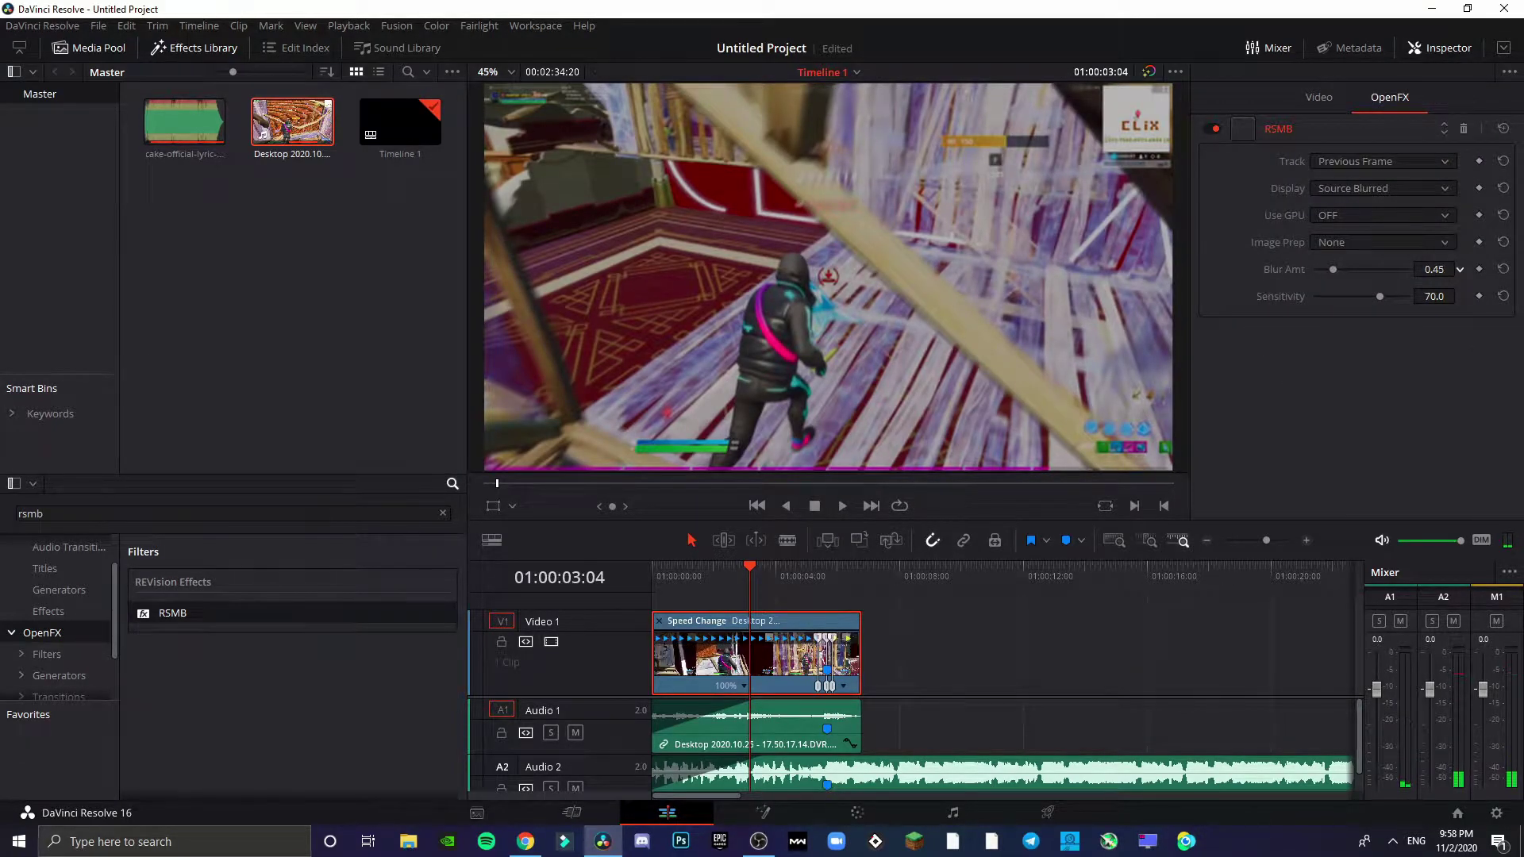
key("space")
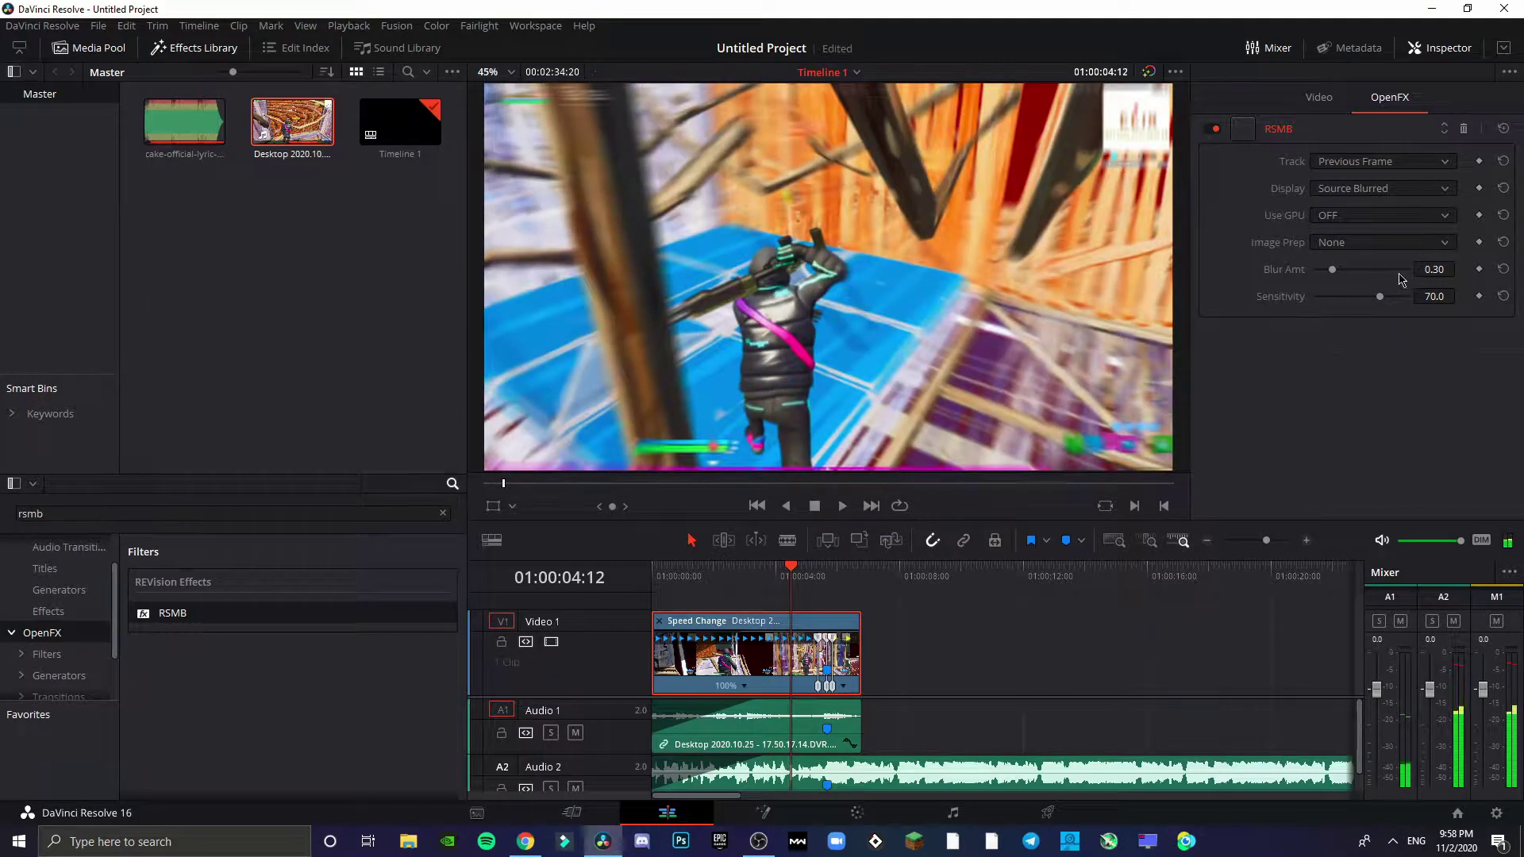
Try RSMB Blur Amt values of 9.39 and 2.43, playing the clip back with each.
mouse_move(1428, 270)
left_mouse_down()
mouse_move(1523, 269)
mouse_move(1459, 269)
left_mouse_up()
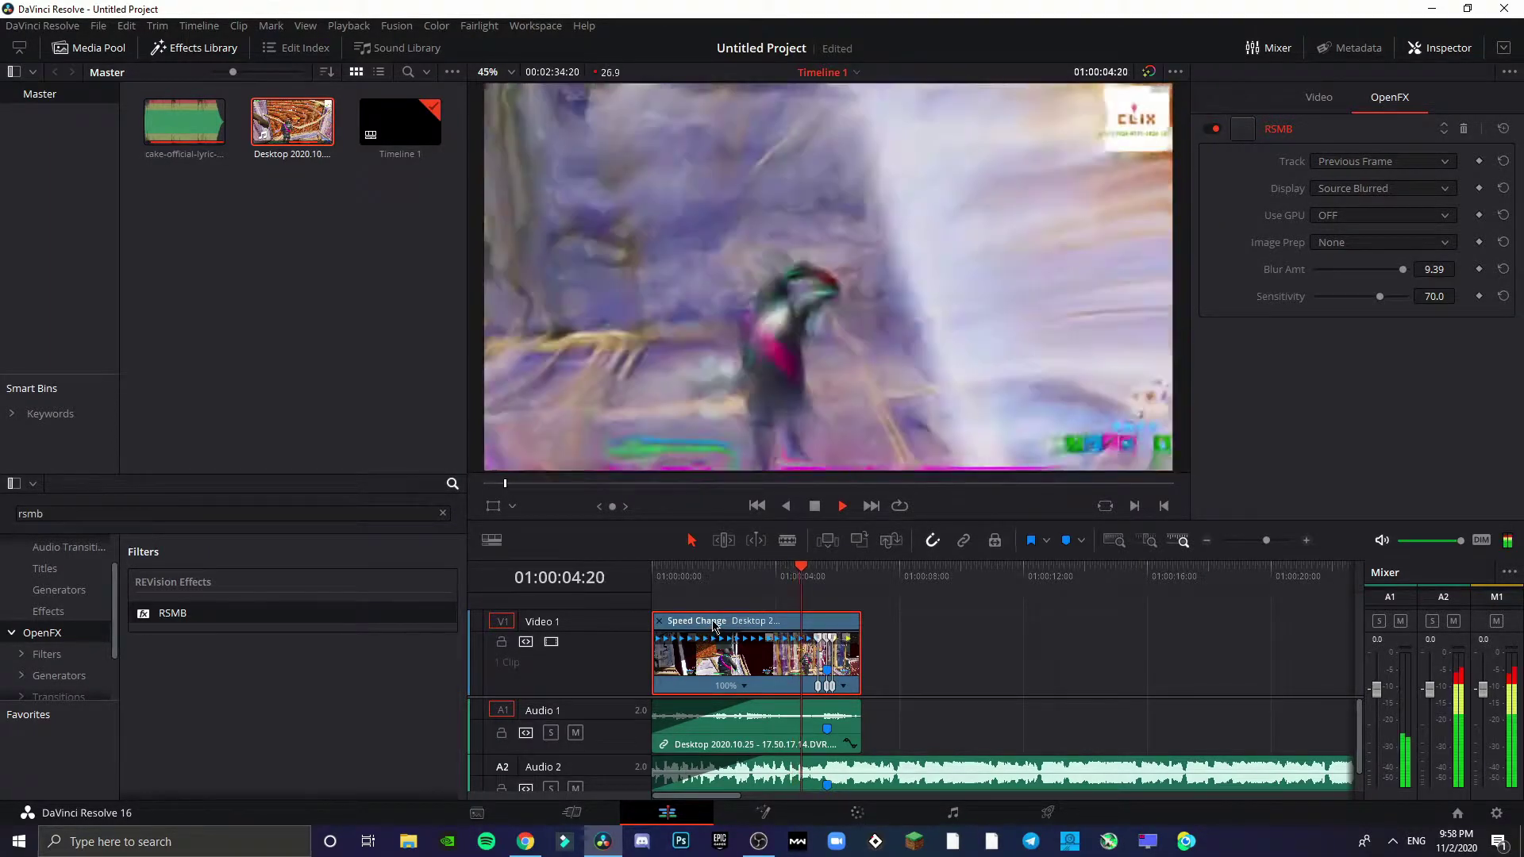
left_click_drag(1437, 268, 1459, 269)
left_click(739, 570)
key("space")
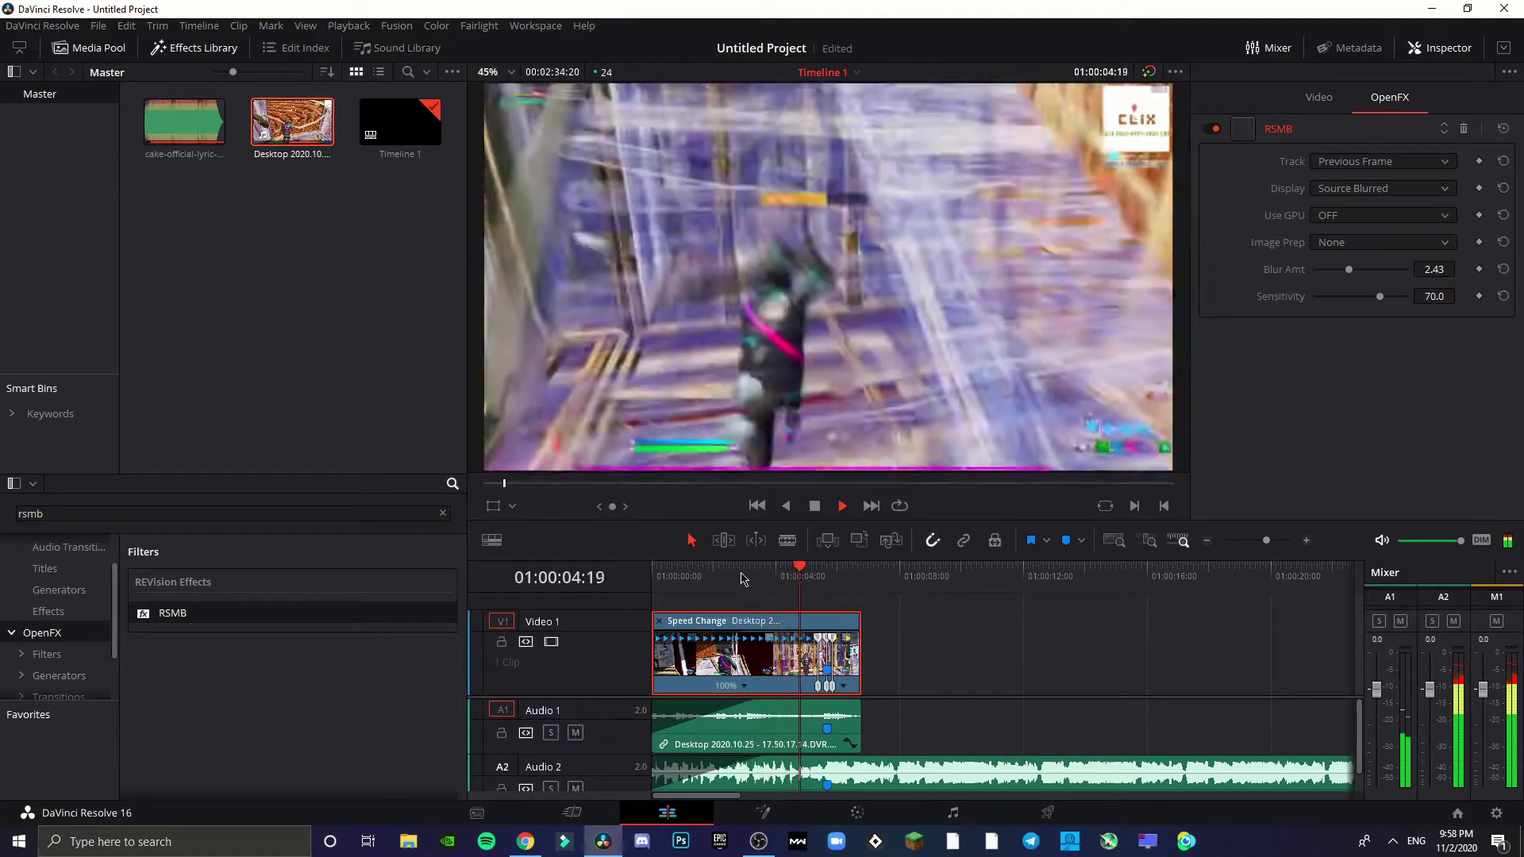
key("space")
Try an RSMB Blur Amt of 1.44 and play through the shot.
key("Left")
key("Left")
key("Left")
key("Left")
key("Left")
key("Left")
key("Left")
key("Left")
key("Left")
key("Left")
key("Left")
key("Left")
key("Left")
key("Left")
key("Left")
key("Left")
key("Left")
key("Left")
left_click_drag(1434, 269, 1460, 269)
left_click(757, 569)
key("space")
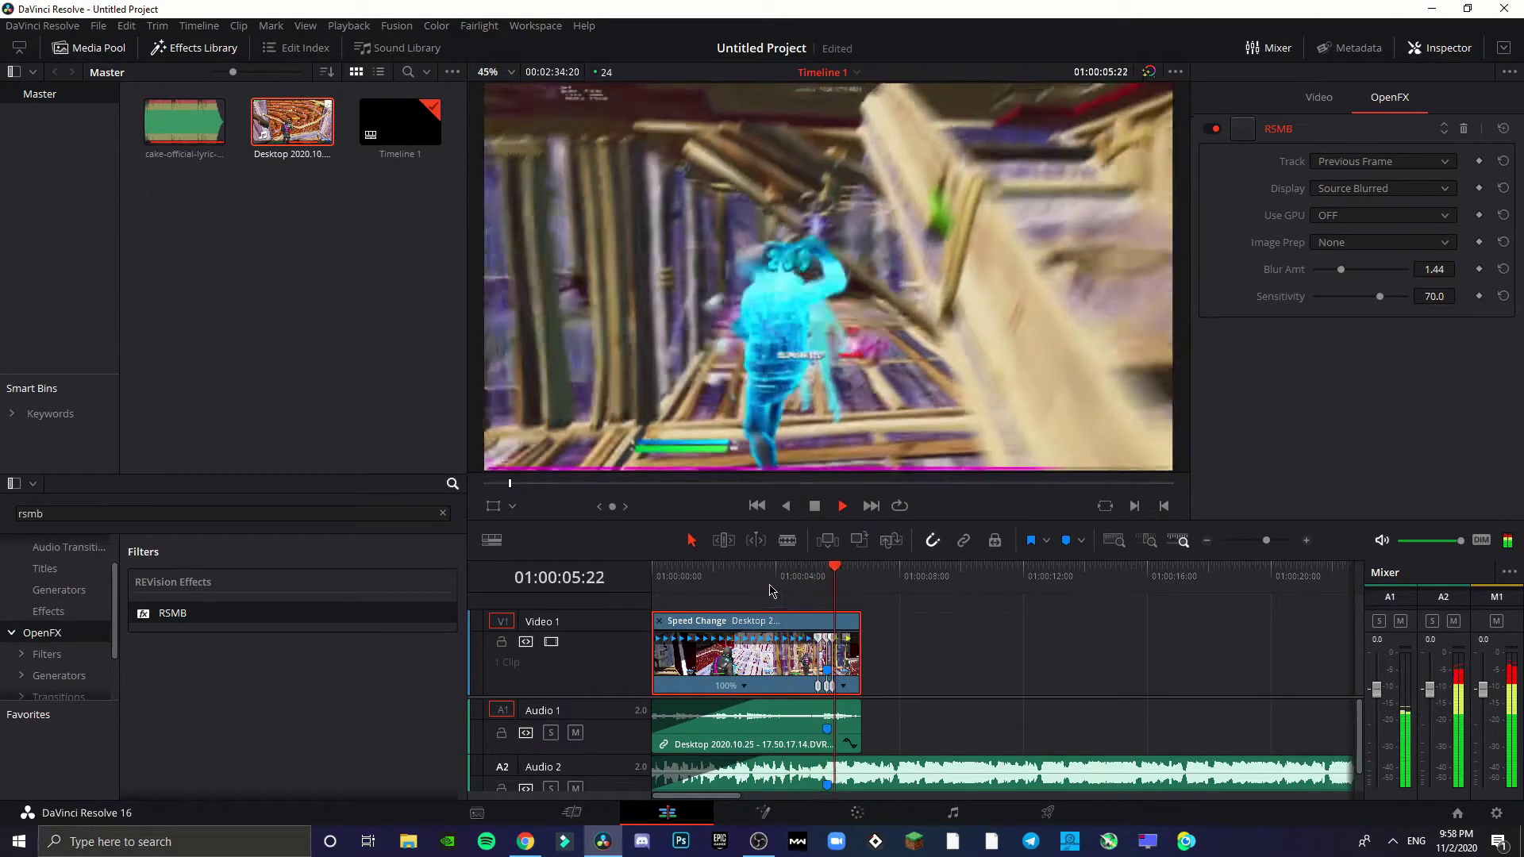
key("space")
Set the RSMB Blur Amt to 0.50 and replay the gameplay clip to check the blur.
left_click(1435, 270)
key("BackSpace")
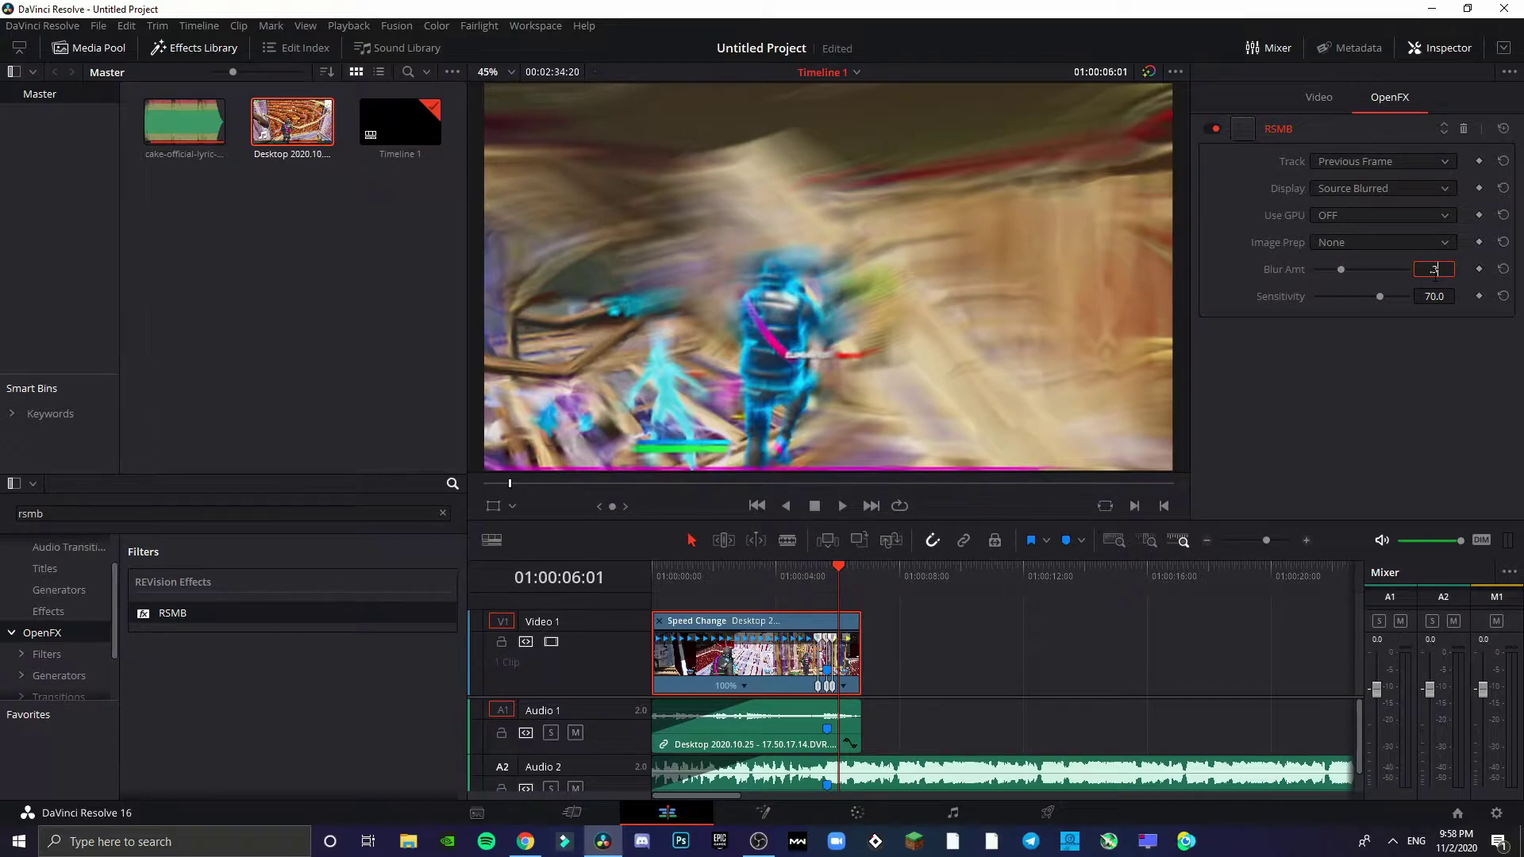
key("Return")
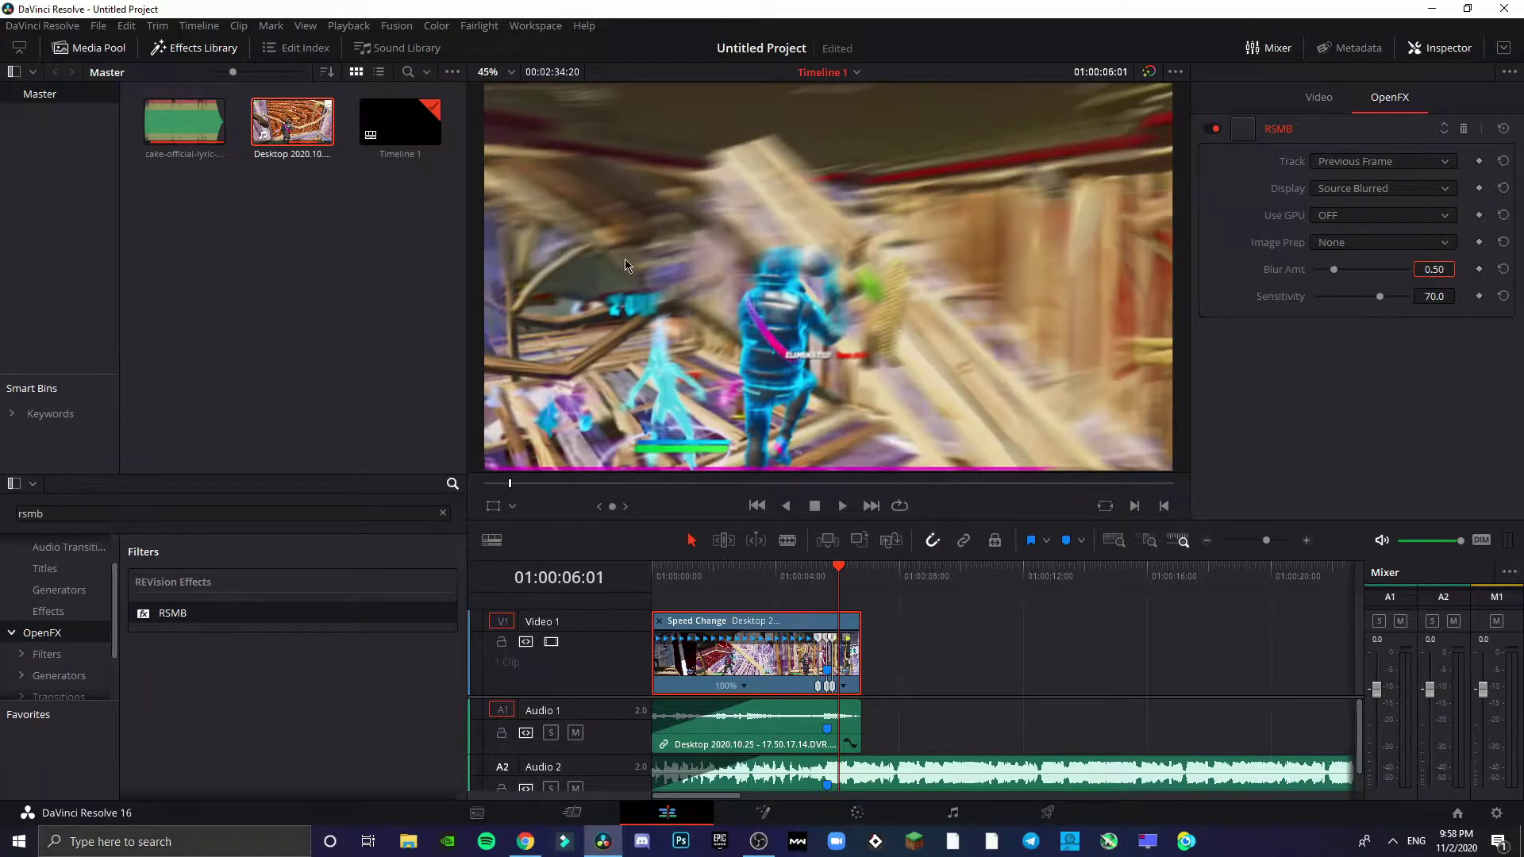
mouse_move(740, 589)
left_mouse_down()
mouse_move(654, 558)
mouse_move(748, 573)
left_mouse_up()
key("space")
left_click(935, 596)
left_click(722, 587)
key("space")
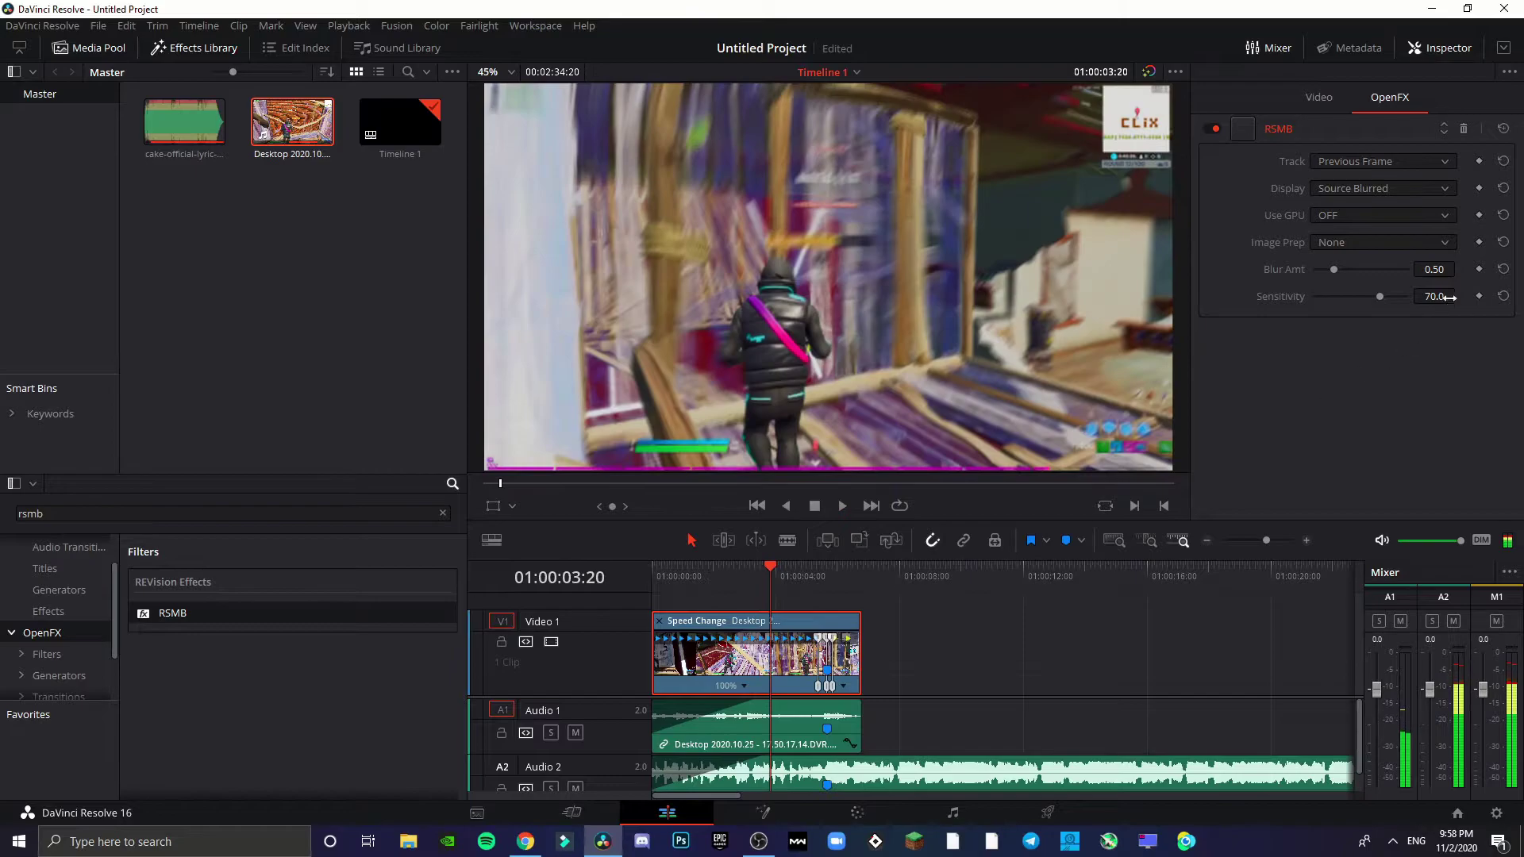
Remove the RSMB effect from the gameplay clip.
left_click(1442, 270)
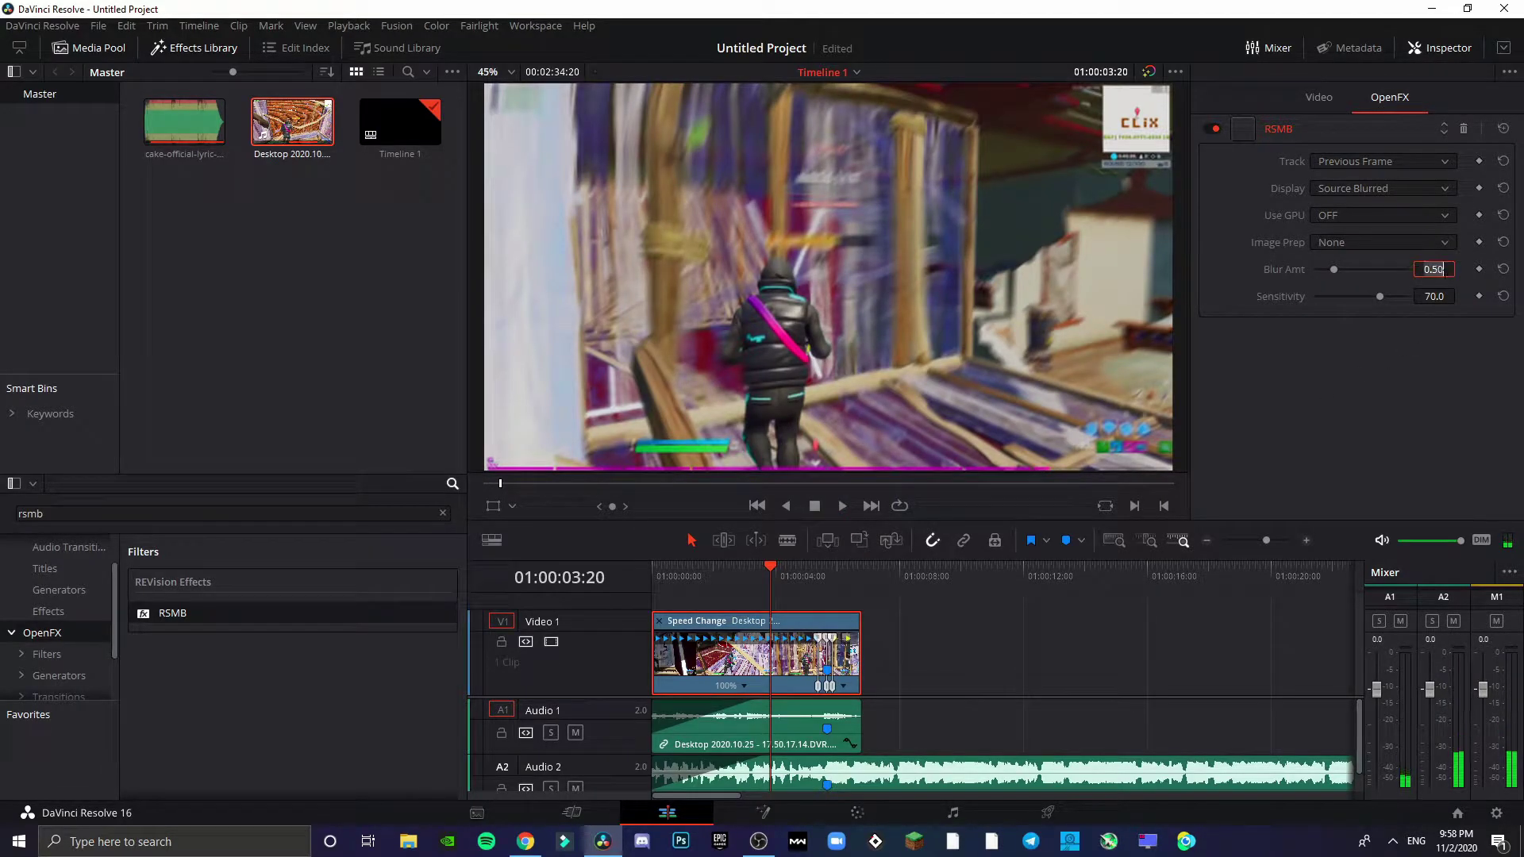
left_click(1464, 127)
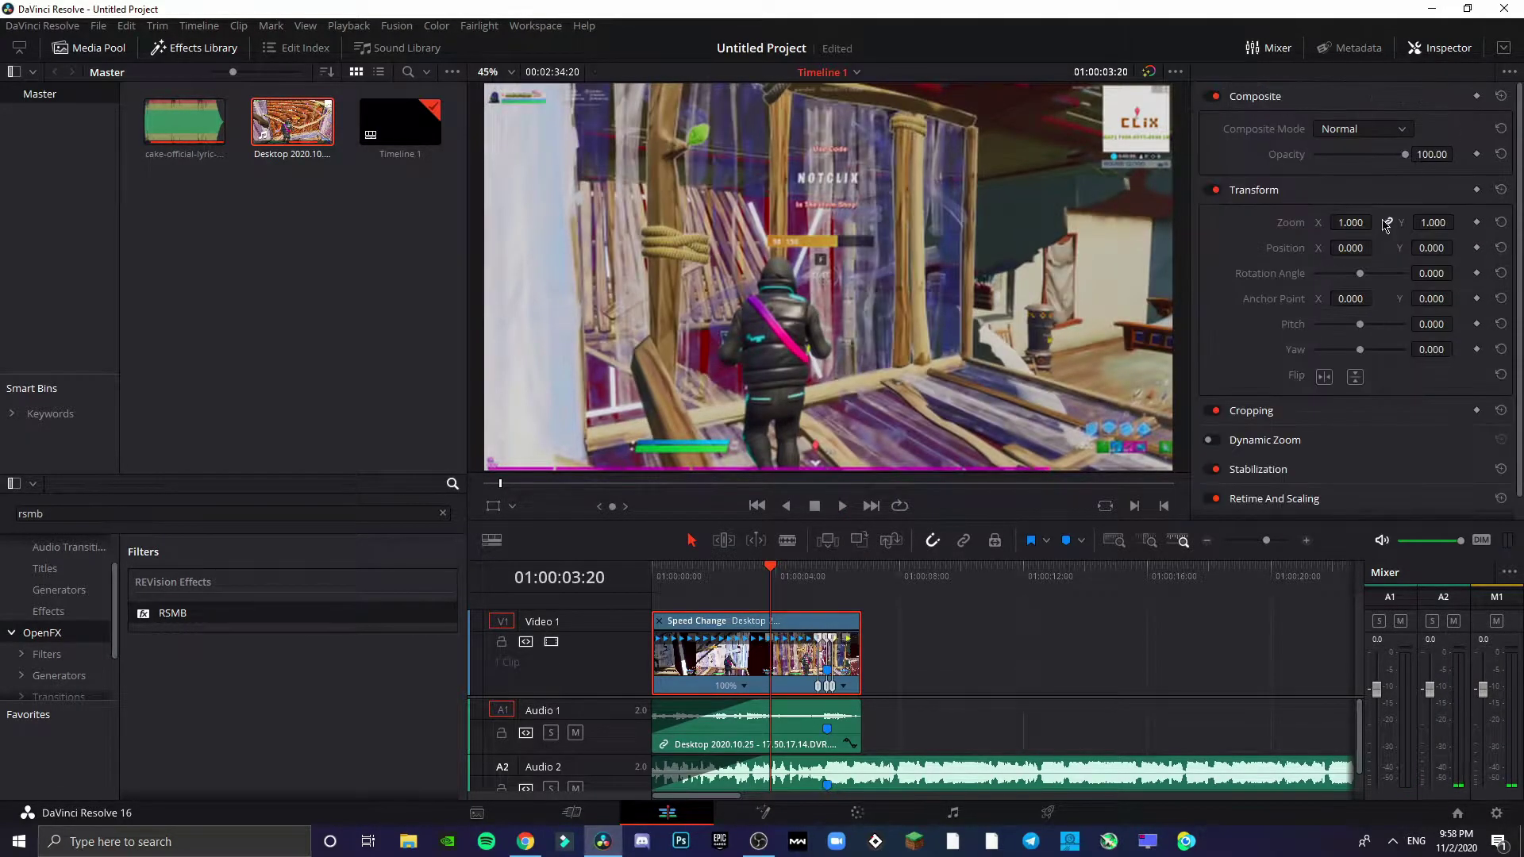
Try RSMB on the gameplay clip again with a Blur Amt of 0.97, and remove the effect.
mouse_move(1268, 541)
left_mouse_down()
mouse_move(1244, 543)
mouse_move(1262, 542)
mouse_move(1255, 557)
mouse_move(1274, 541)
left_mouse_up()
left_click_drag(166, 612, 964, 664)
left_click(1403, 100)
left_click_drag(1435, 269, 1471, 269)
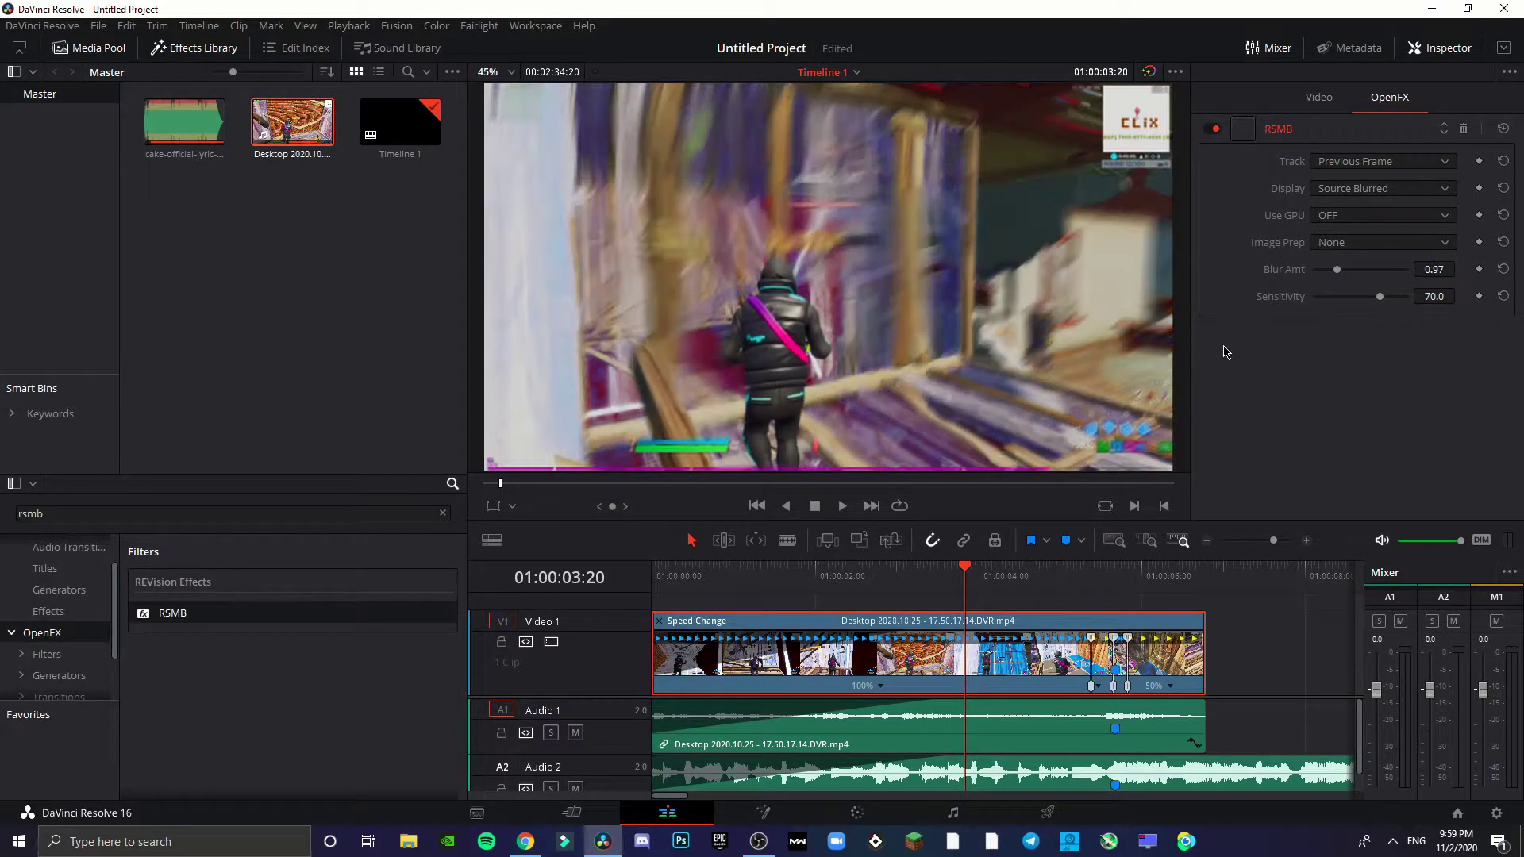
left_click(1465, 129)
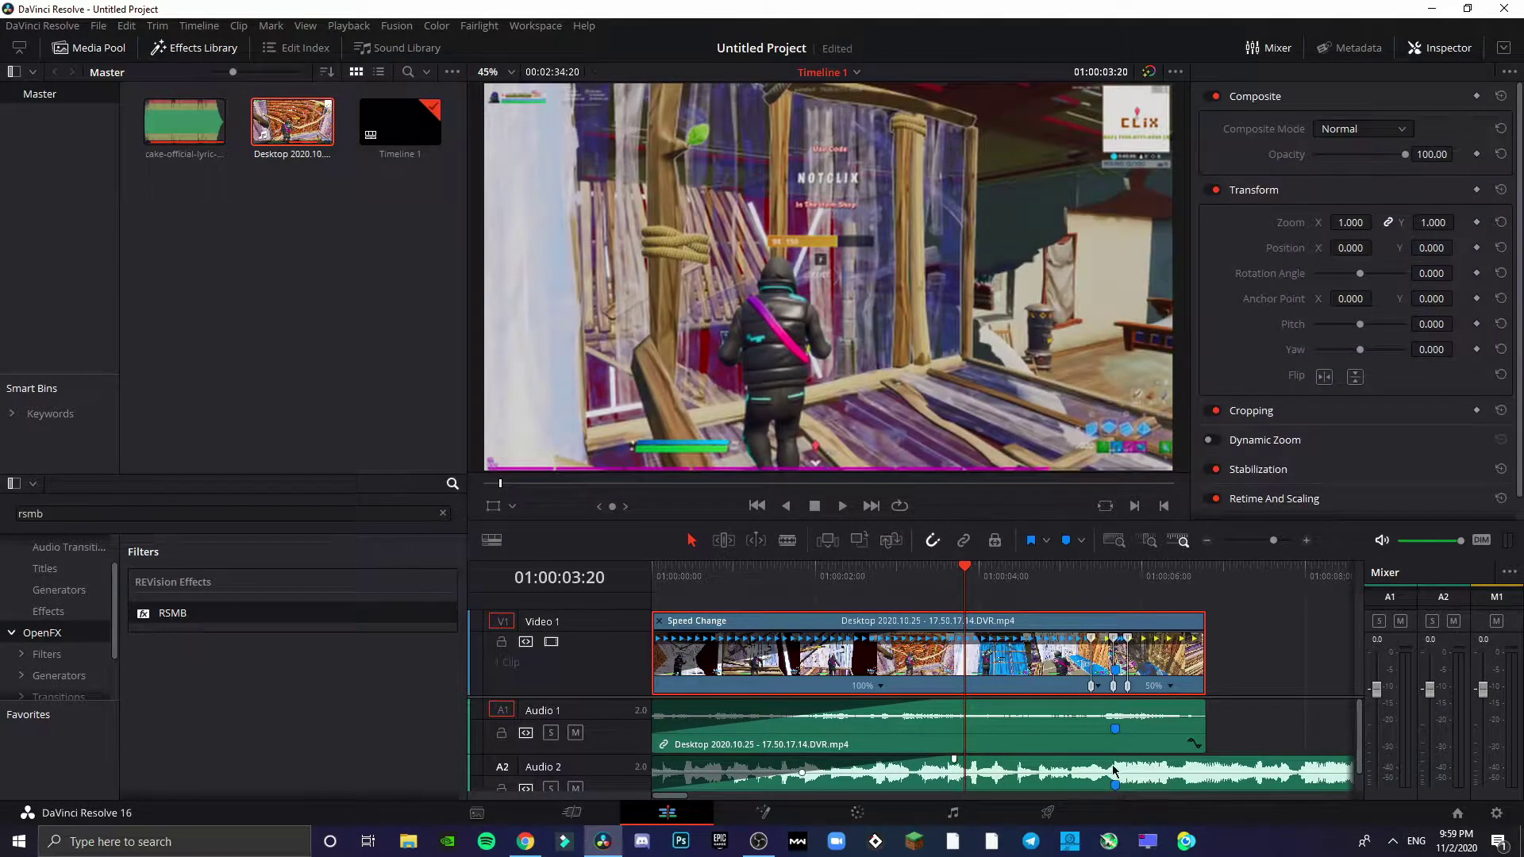
Name the render output MY SICK MONTAGE LITTLE TIMMY HILIGHTS 121 in the delivery settings and return to the Edit page.
left_click(1048, 812)
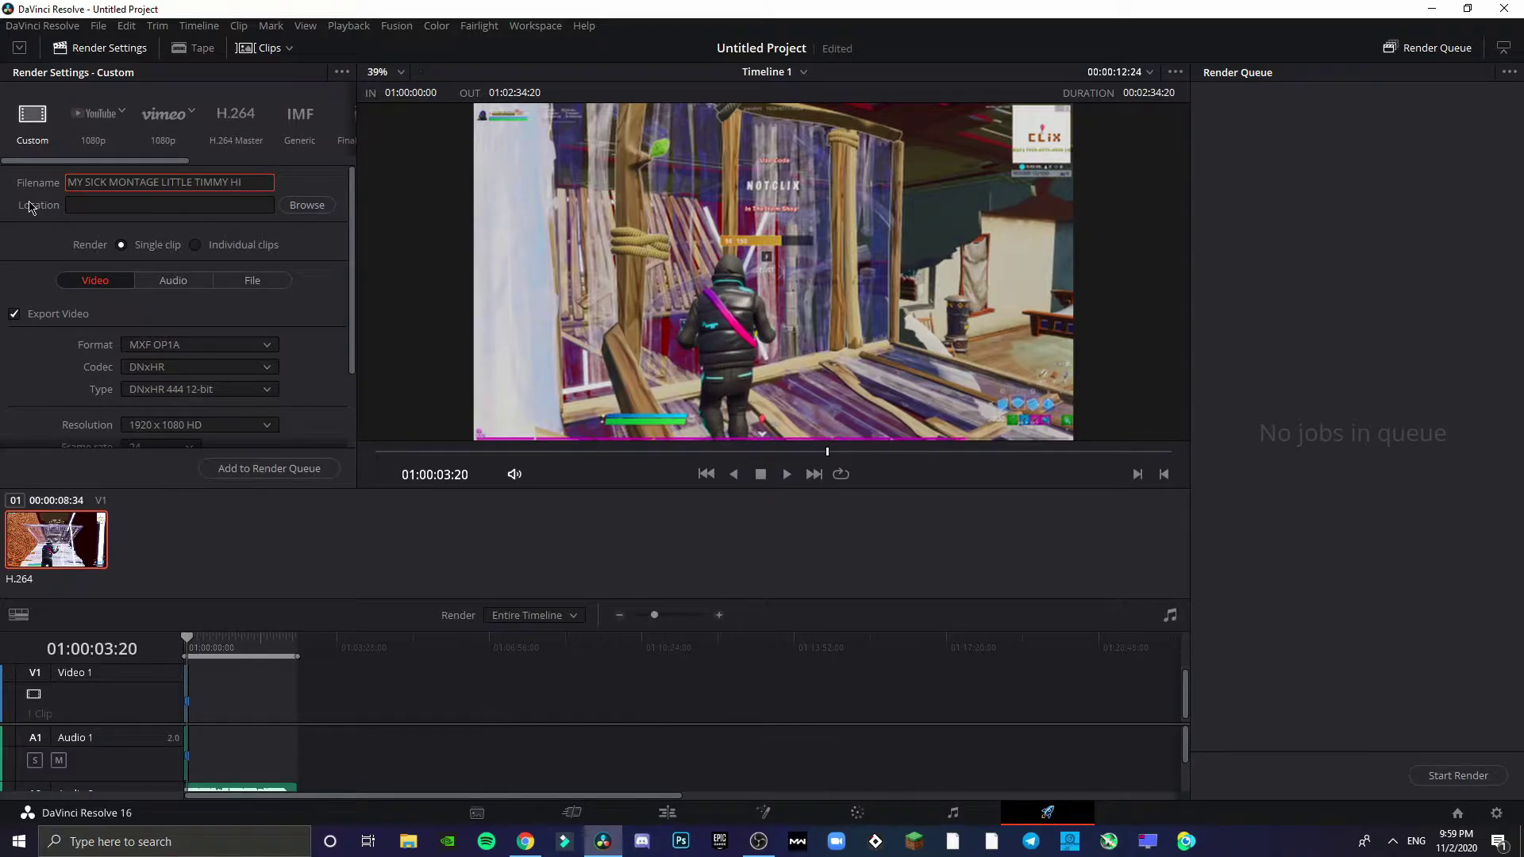
type("TS 121")
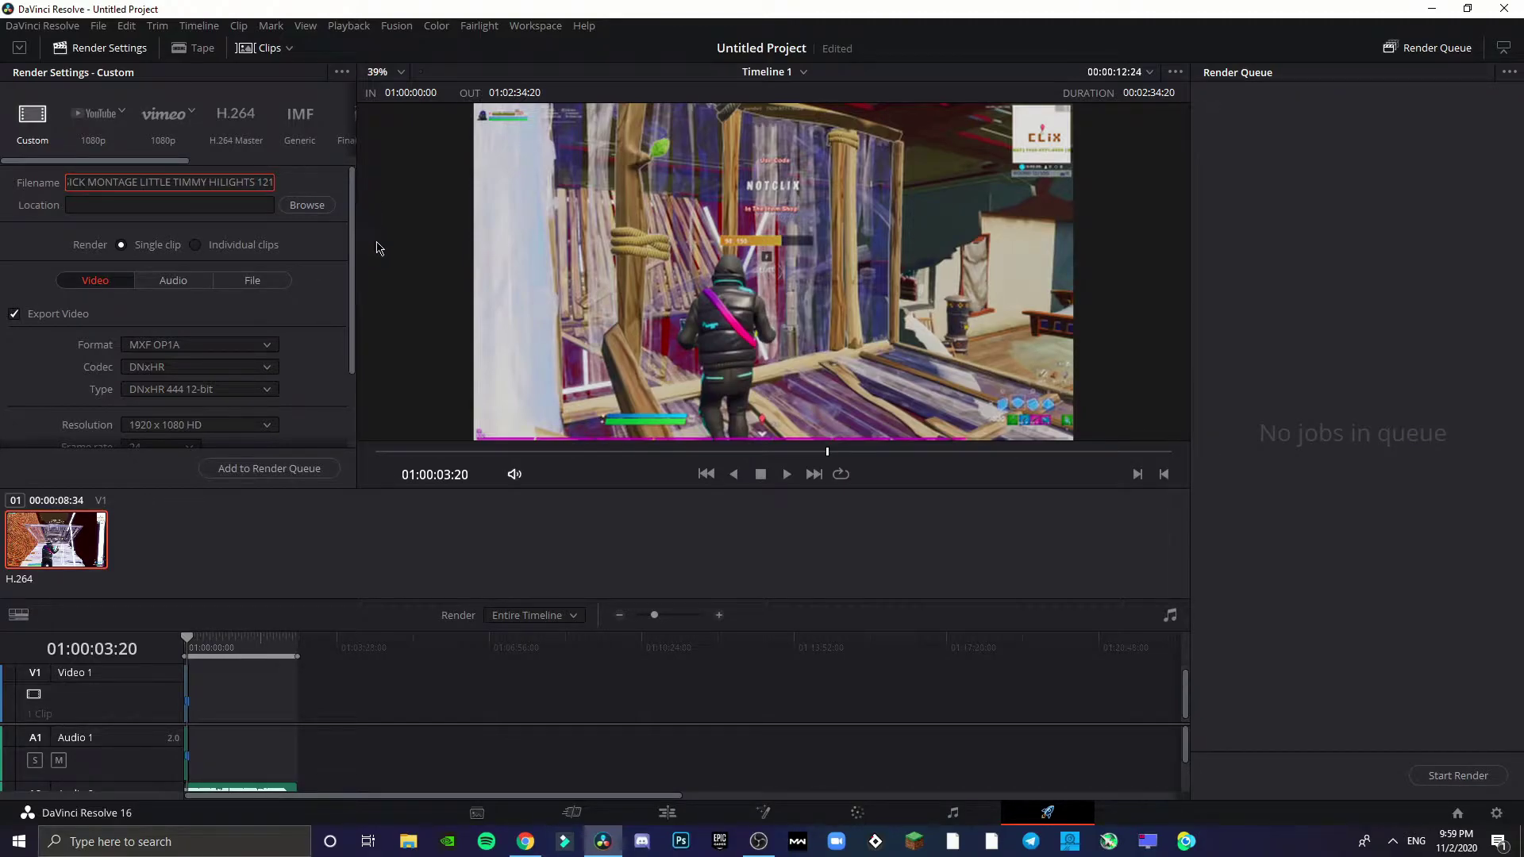
left_click(674, 811)
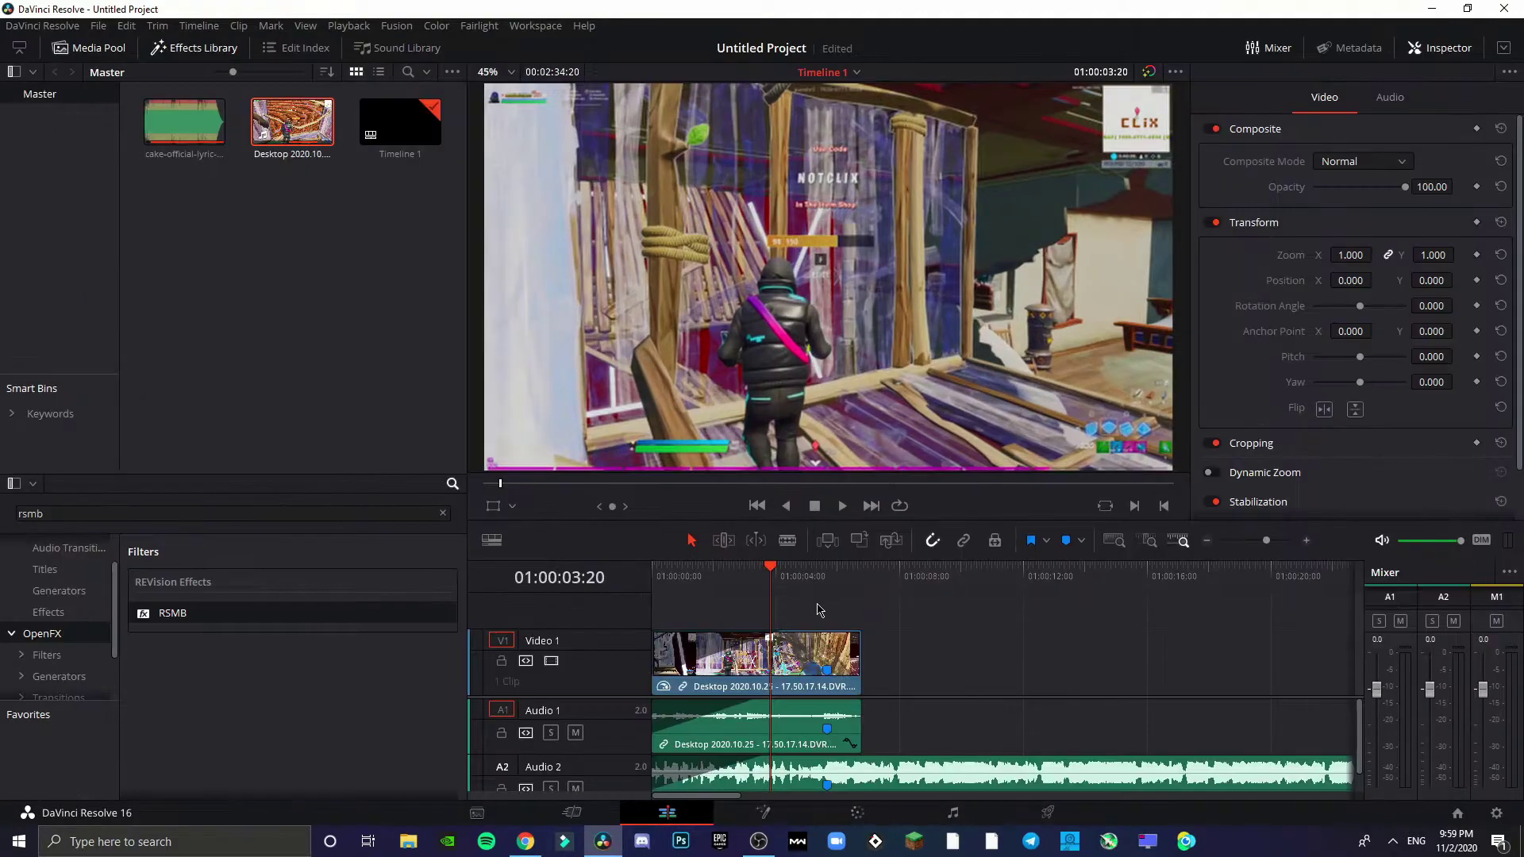
Clear the rsmb search from the effects library and show the OpenFX filters.
left_click_drag(1266, 540, 1266, 540)
left_click(784, 643)
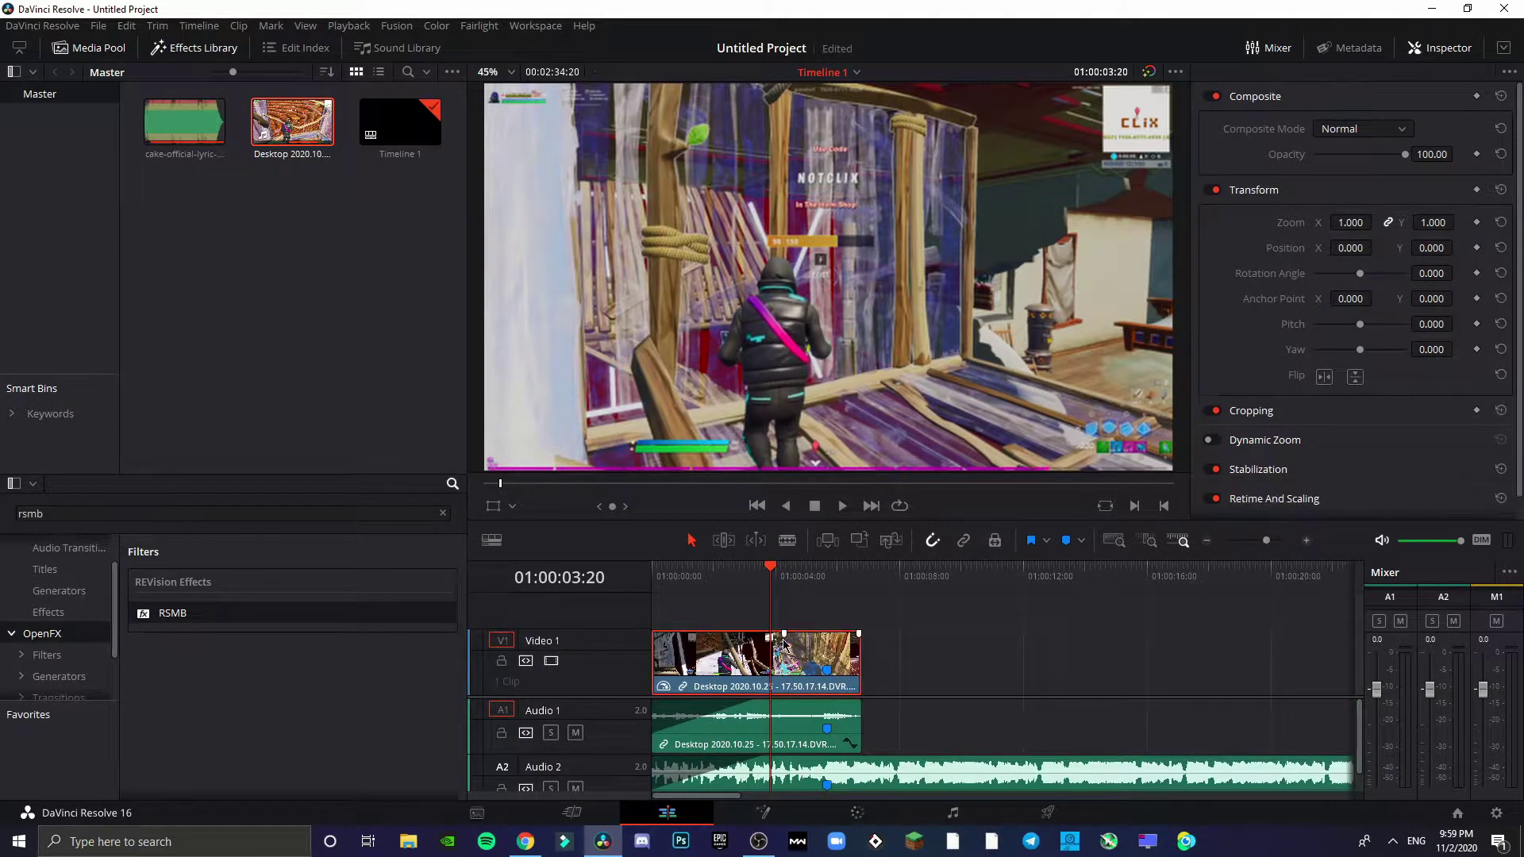
left_click(444, 514)
left_click(919, 650)
left_click(828, 664)
scroll(49, 604, "up", 2)
left_click(46, 569)
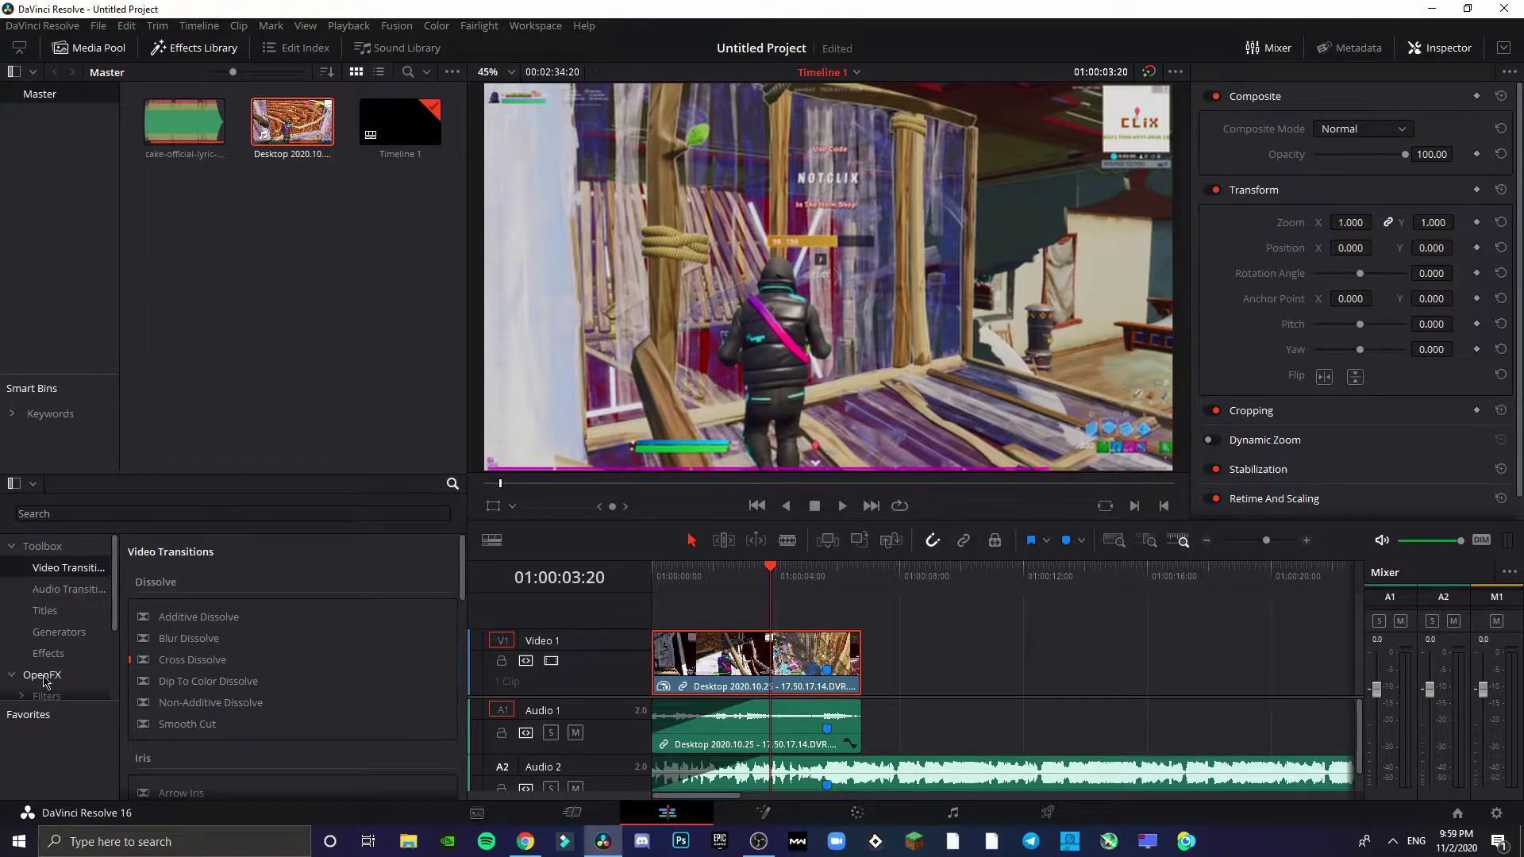
left_click(44, 675)
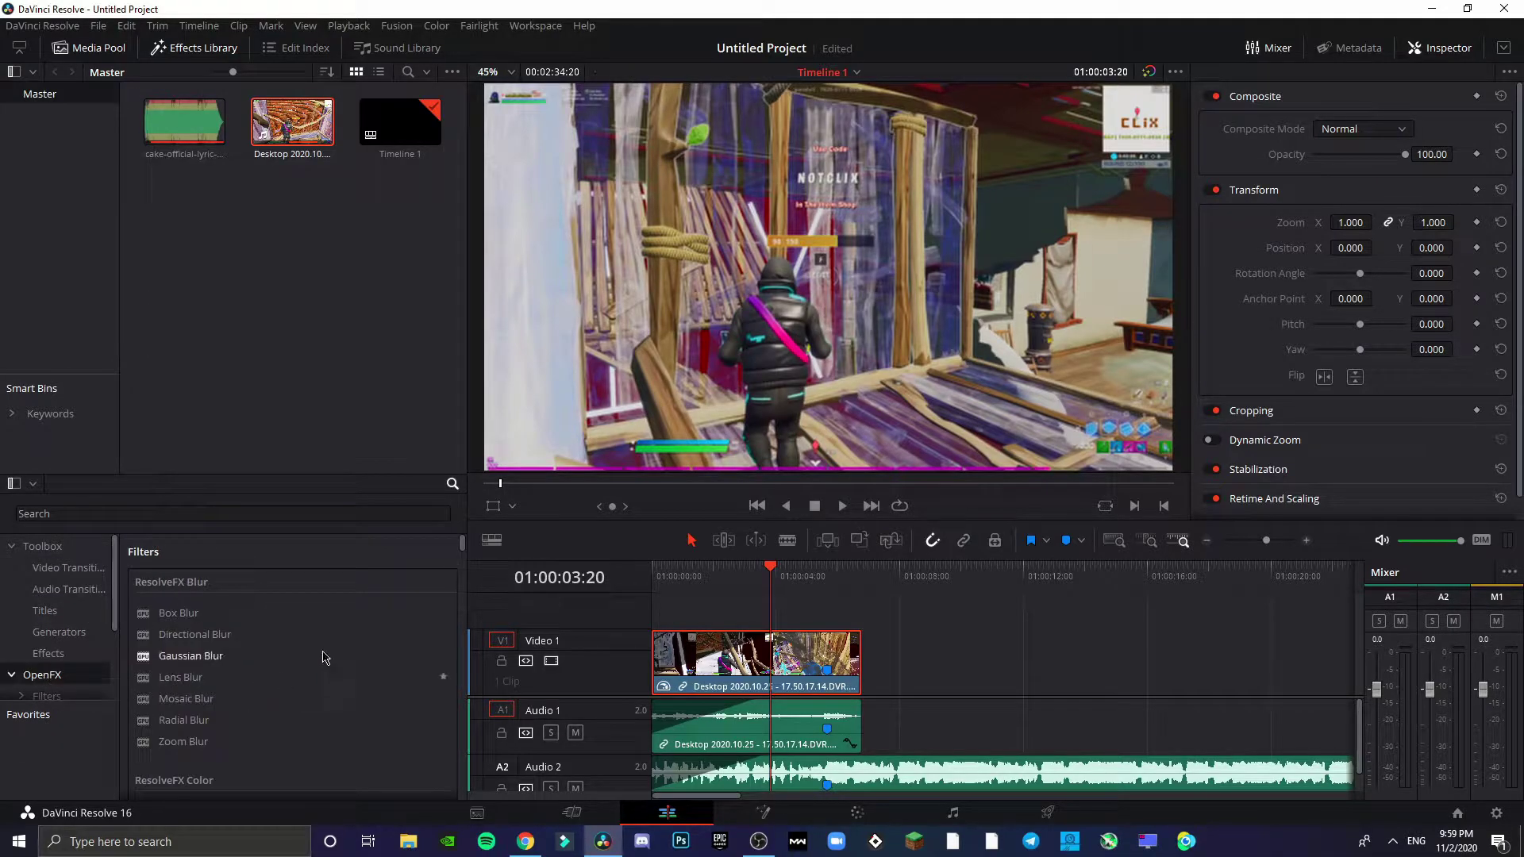
Switch to File Explorer, locate the RSMB-TWIXTOR-EFXN13OFX-13.0.3.CE installer in the Downloads folder, and close the window.
left_click(408, 842)
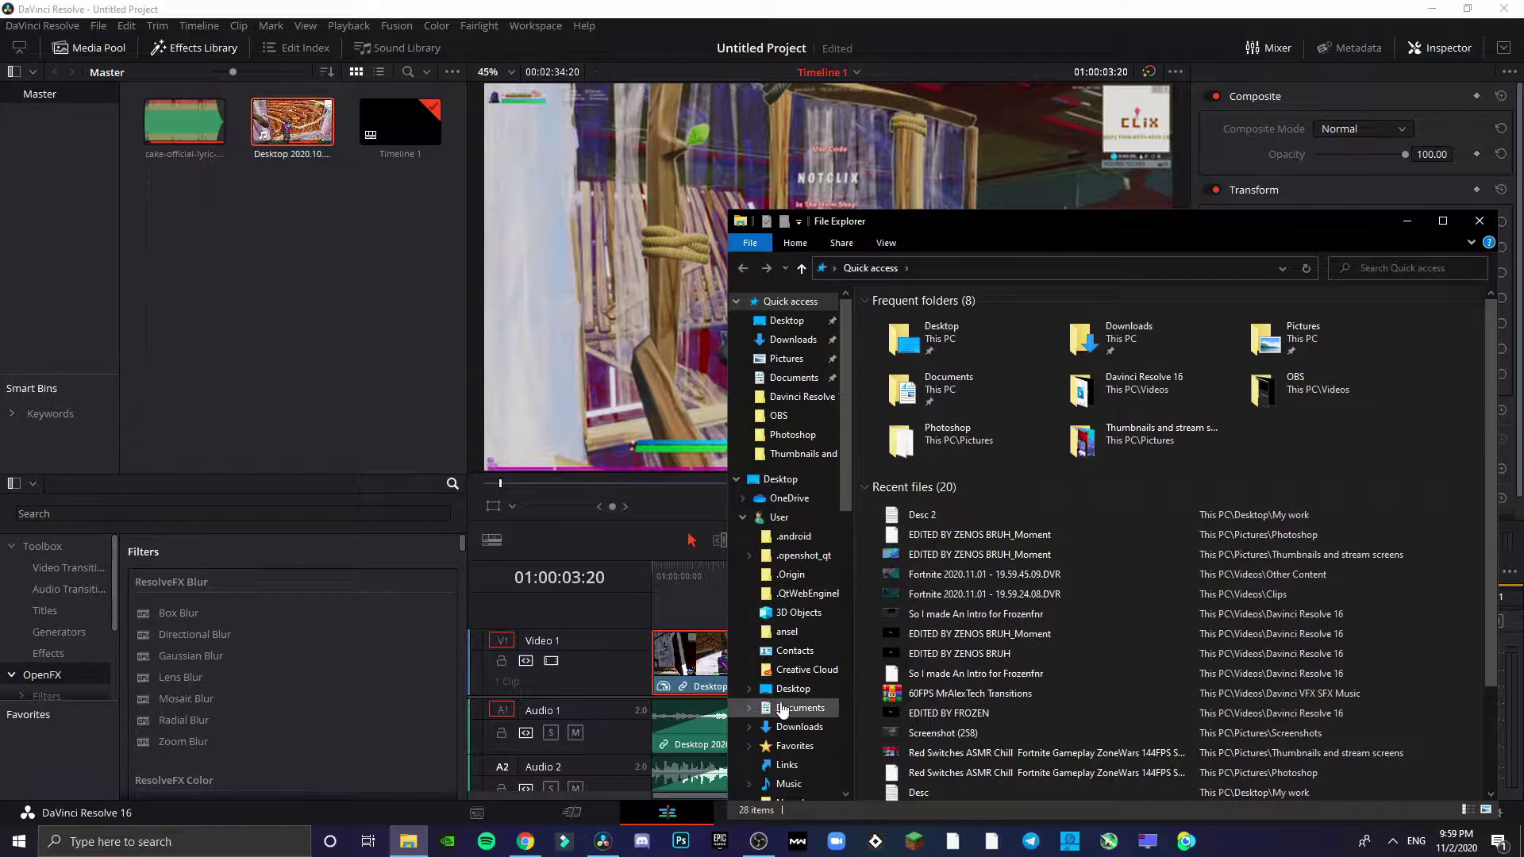
left_click(798, 726)
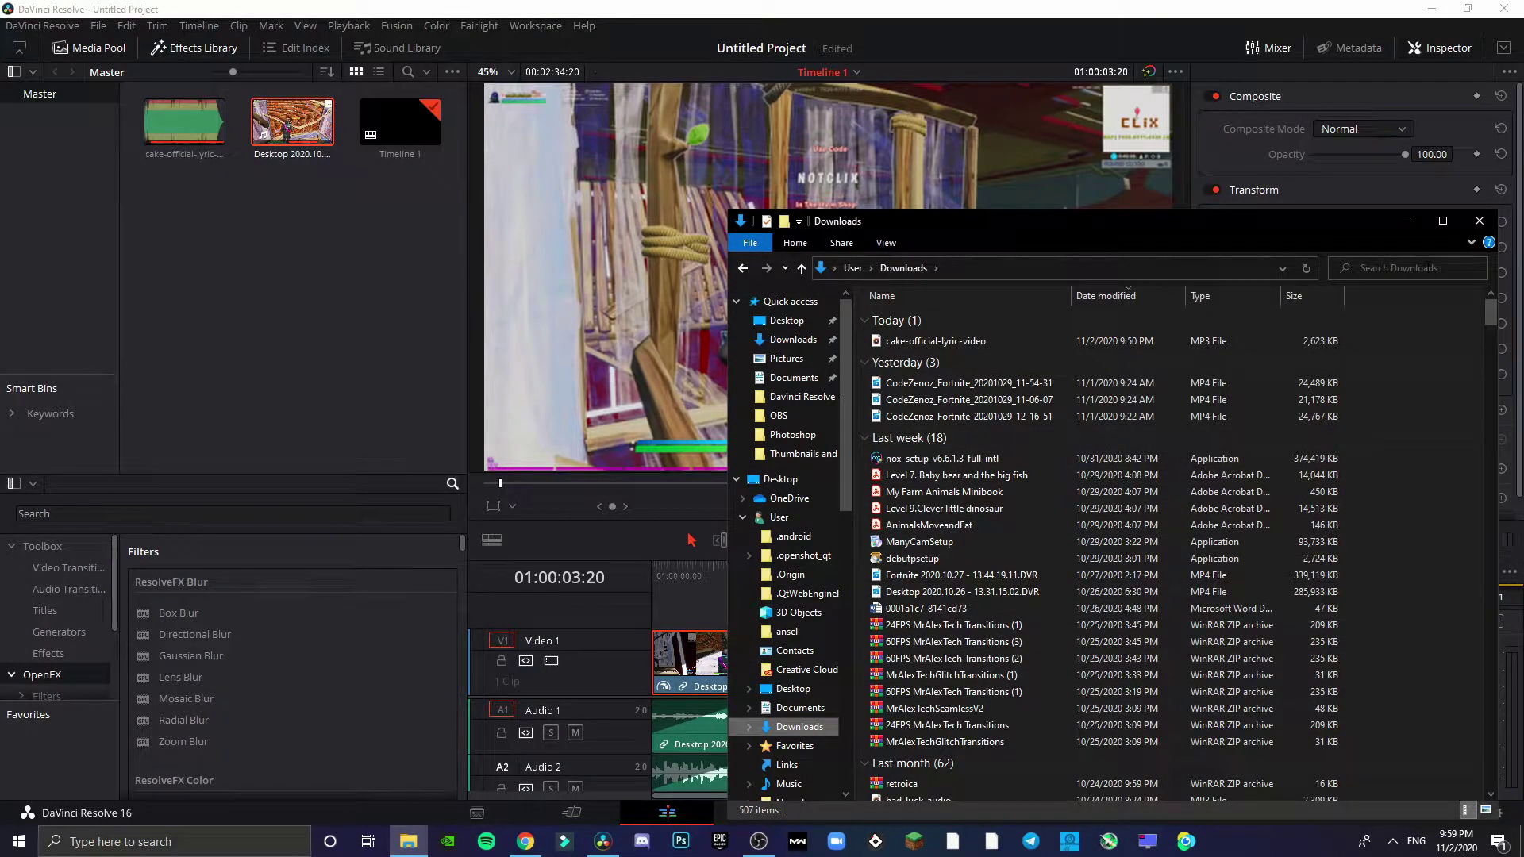
scroll(793, 714, "down", 8)
left_click(1414, 269)
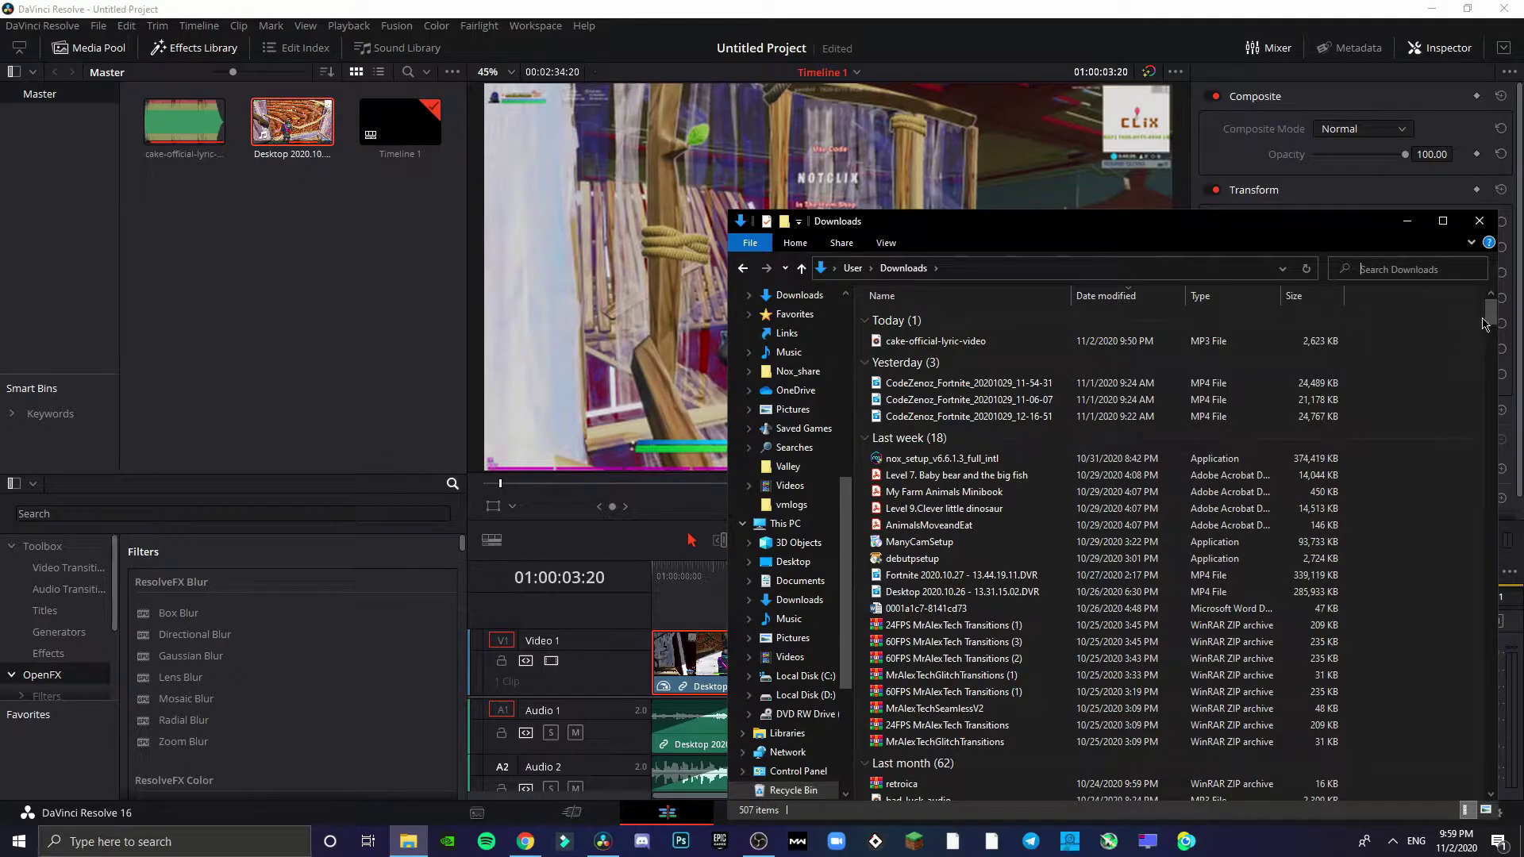
left_click_drag(1491, 314, 1492, 407)
left_click(944, 560)
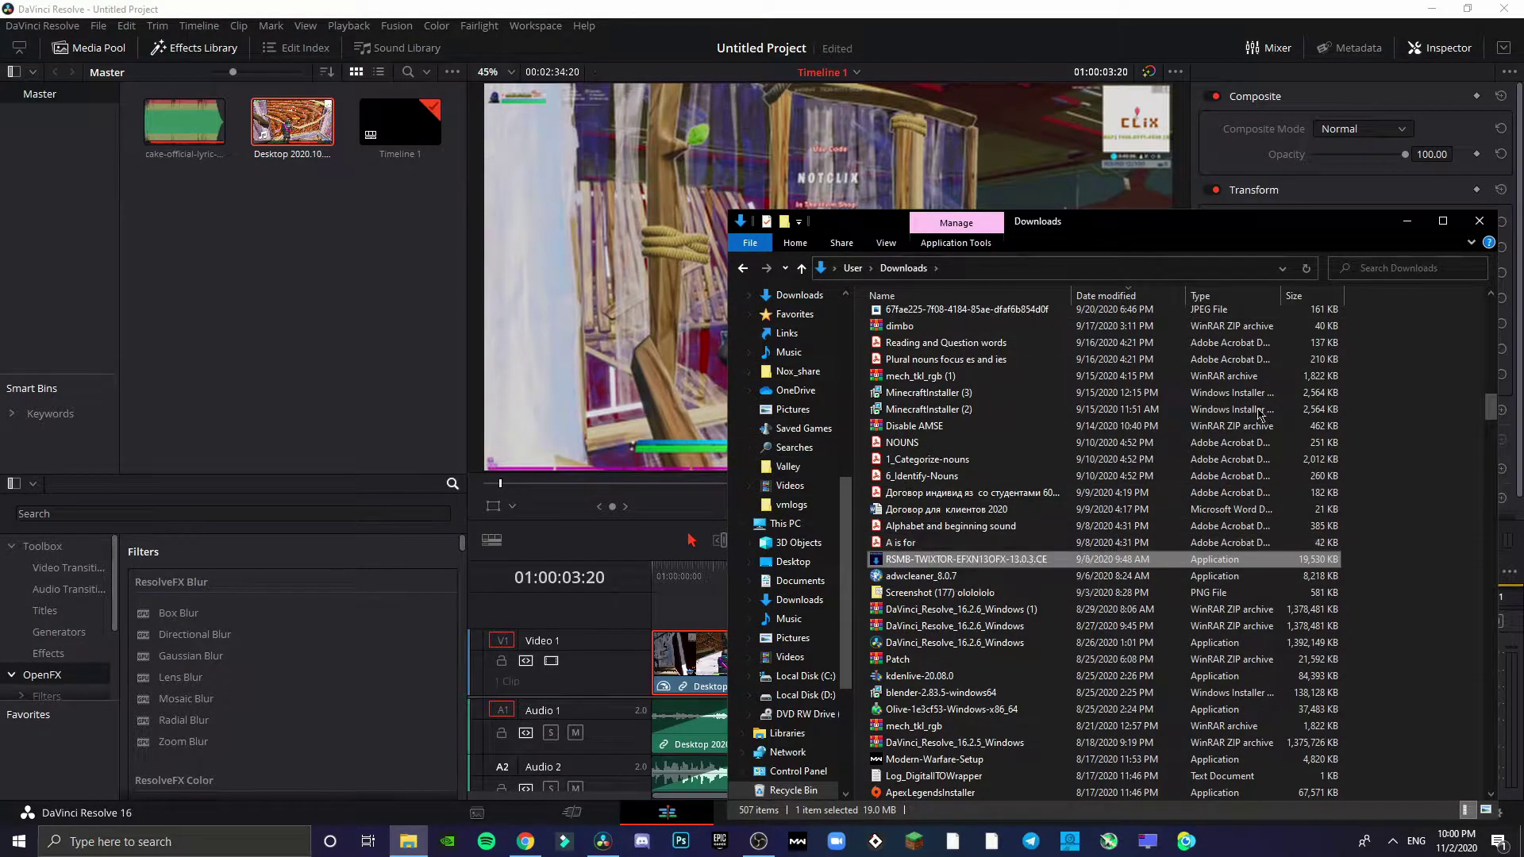
left_click(1474, 226)
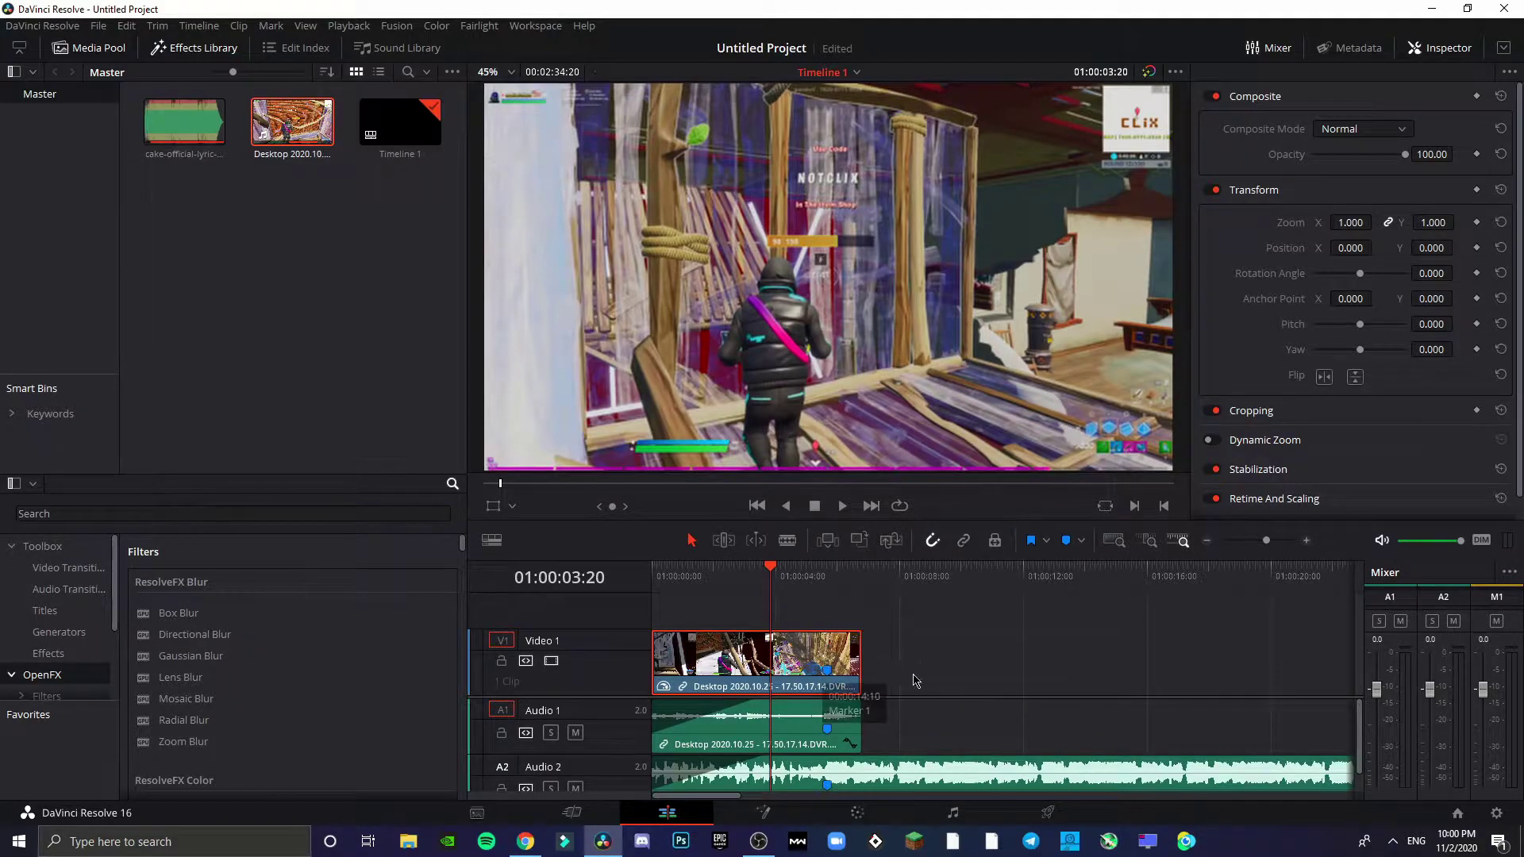
Save the project as LITTLE TIMMY HIGHLIGHTS (EDITS LIKE YARN).
left_click(951, 670)
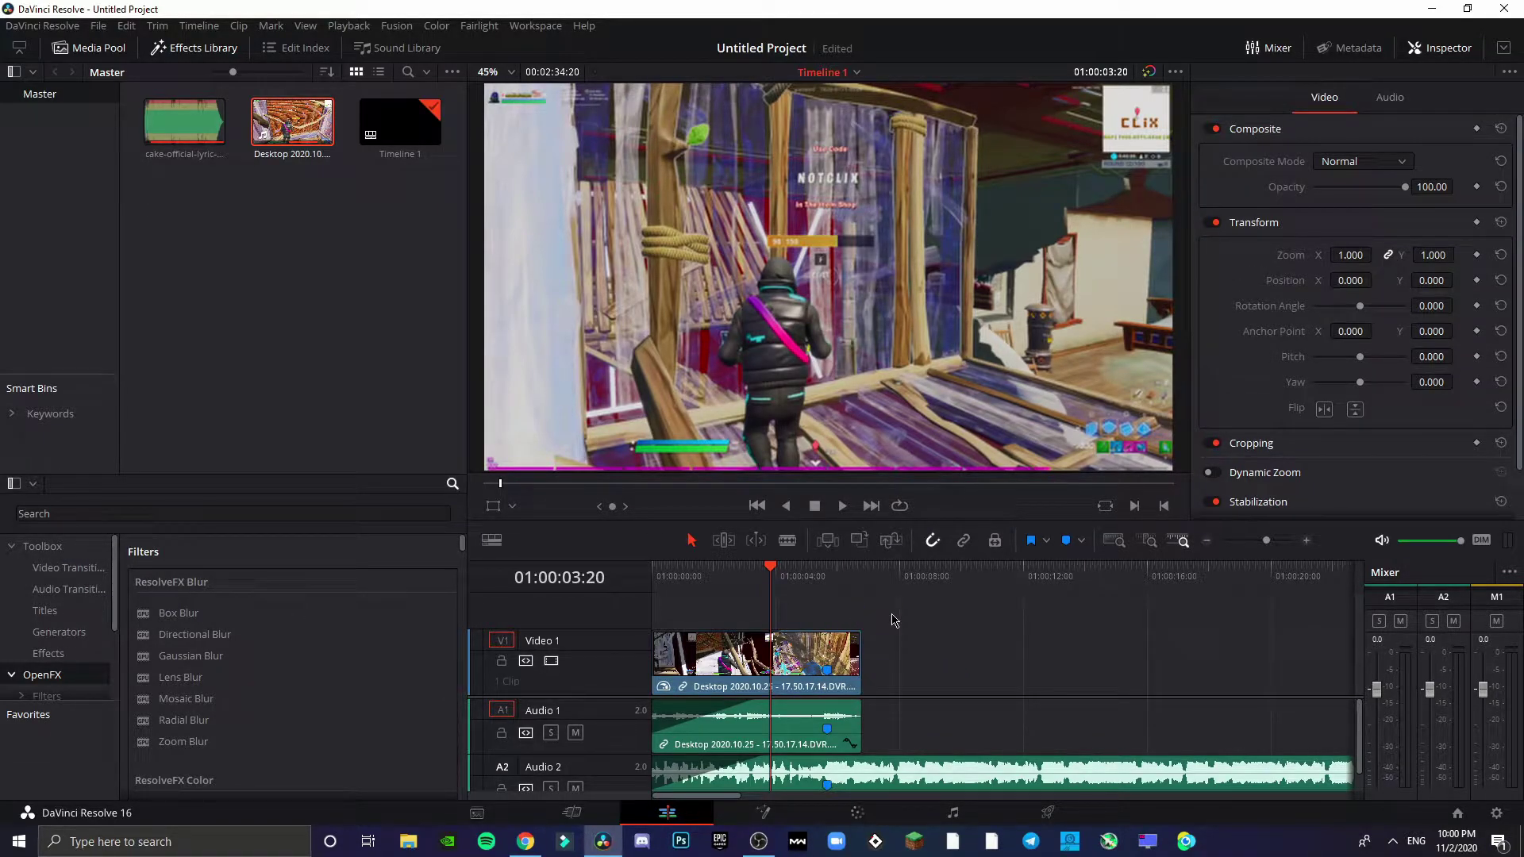
key("ctrl+s")
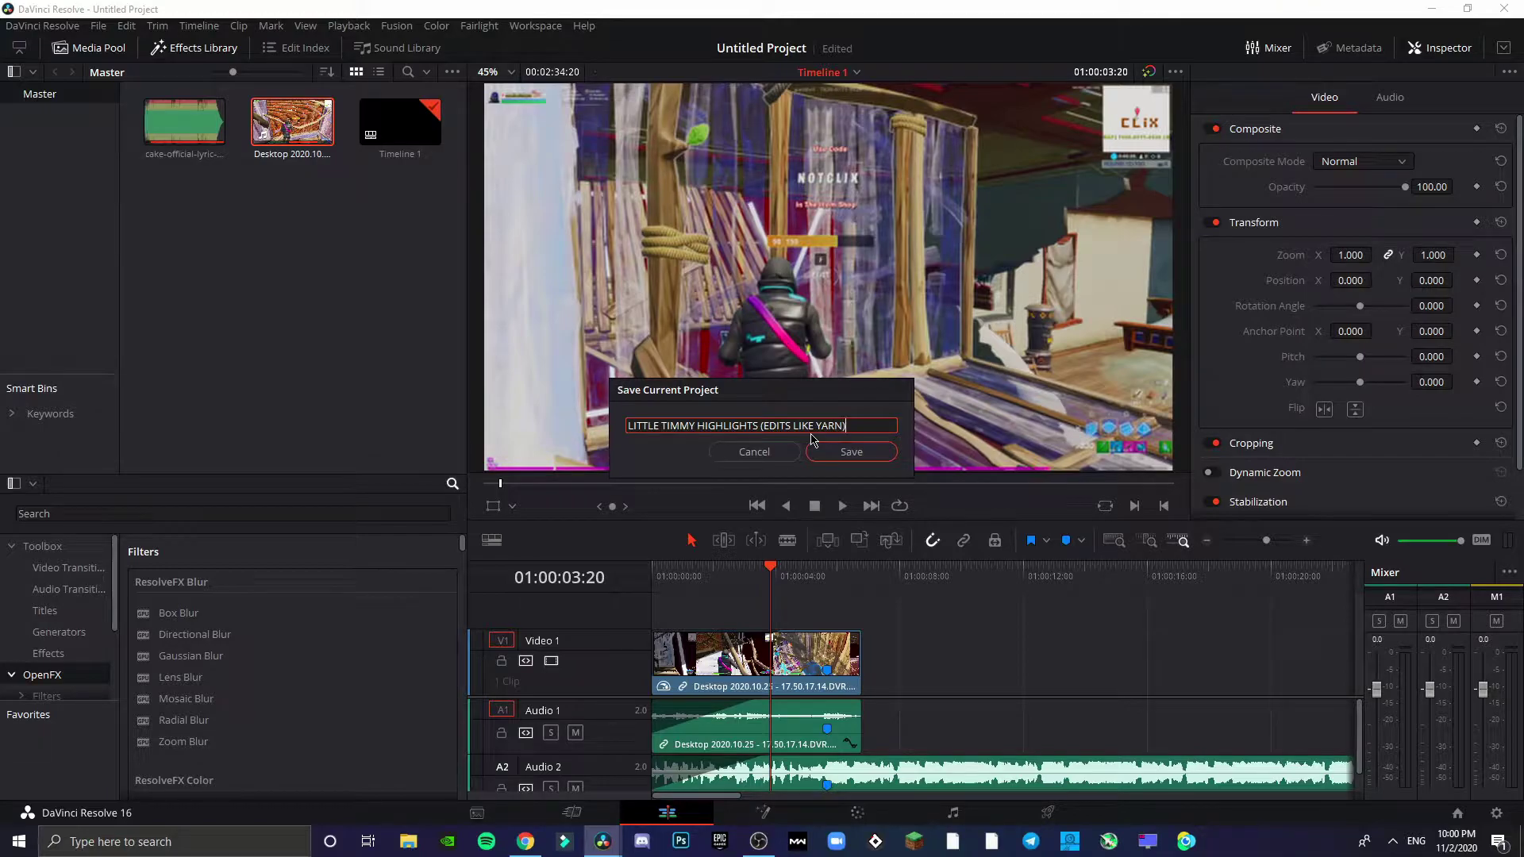
left_click(893, 458)
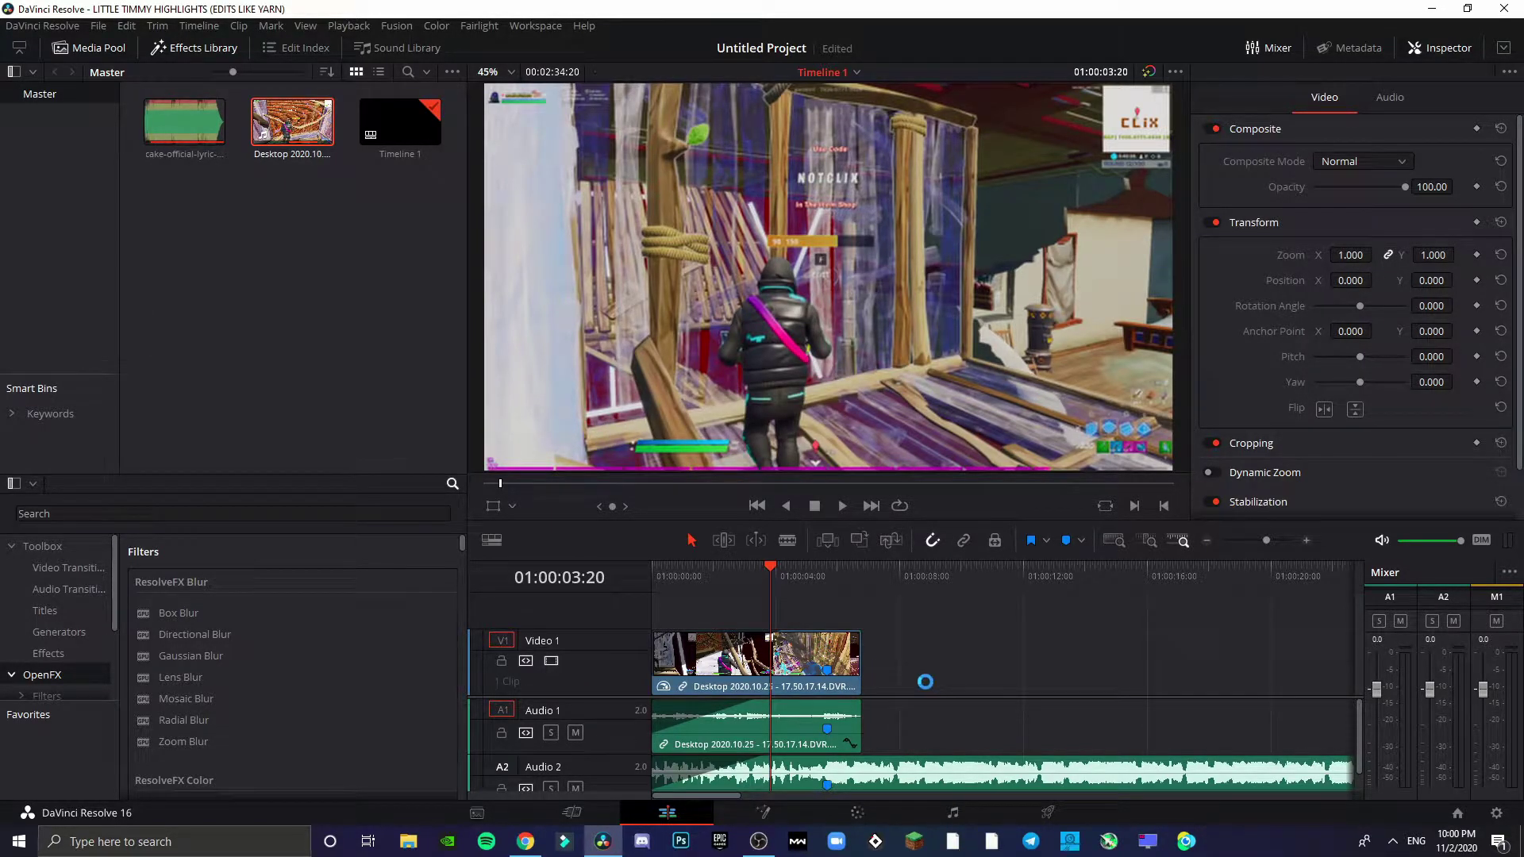
Play the gameplay clip past the beat marker to review the shot.
left_click(826, 641)
key("space")
left_click(911, 680)
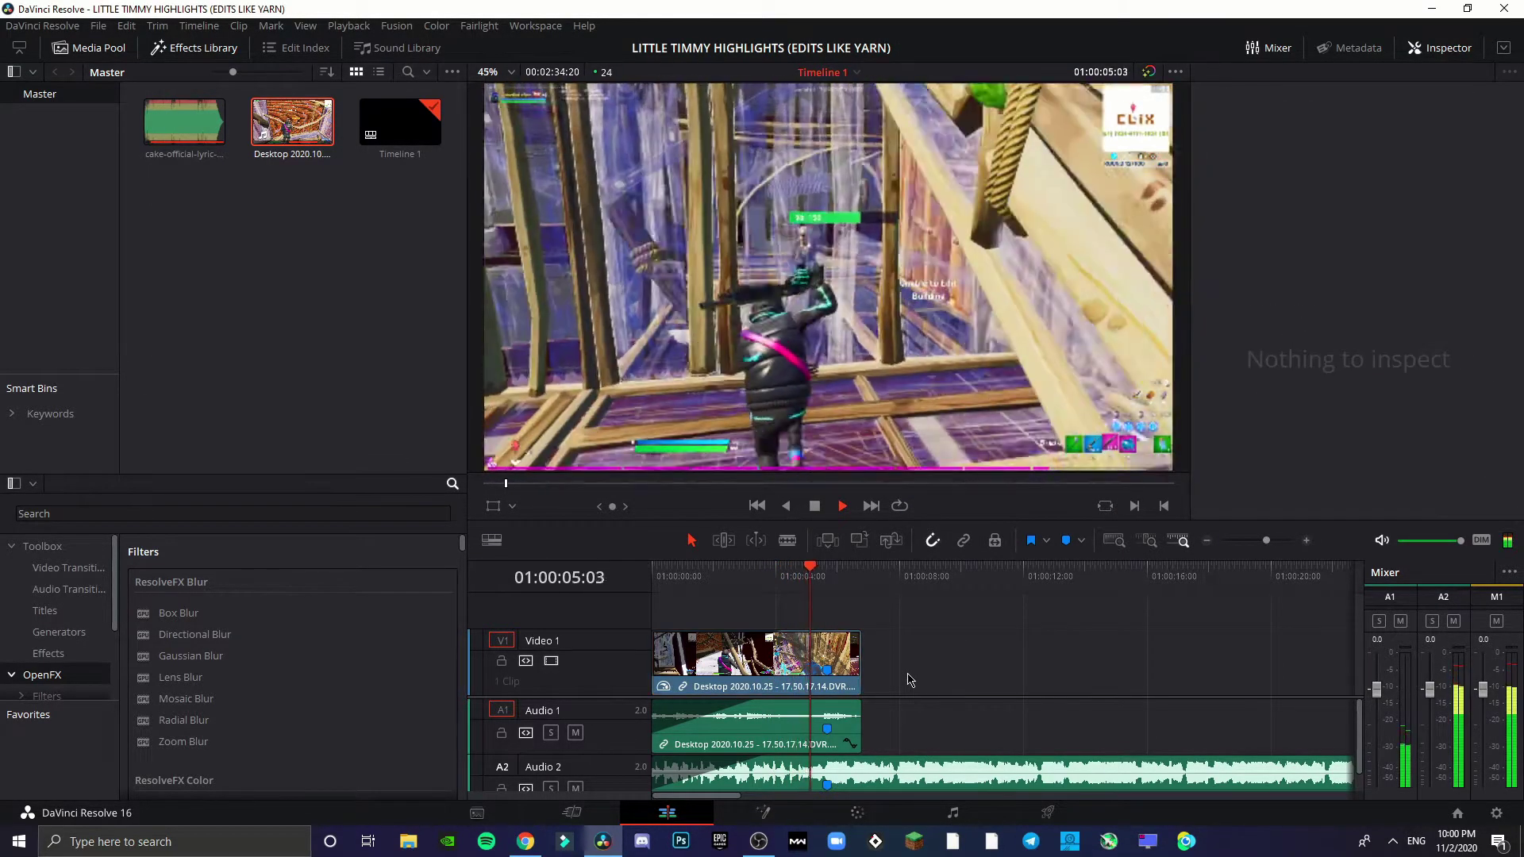
left_click(838, 667)
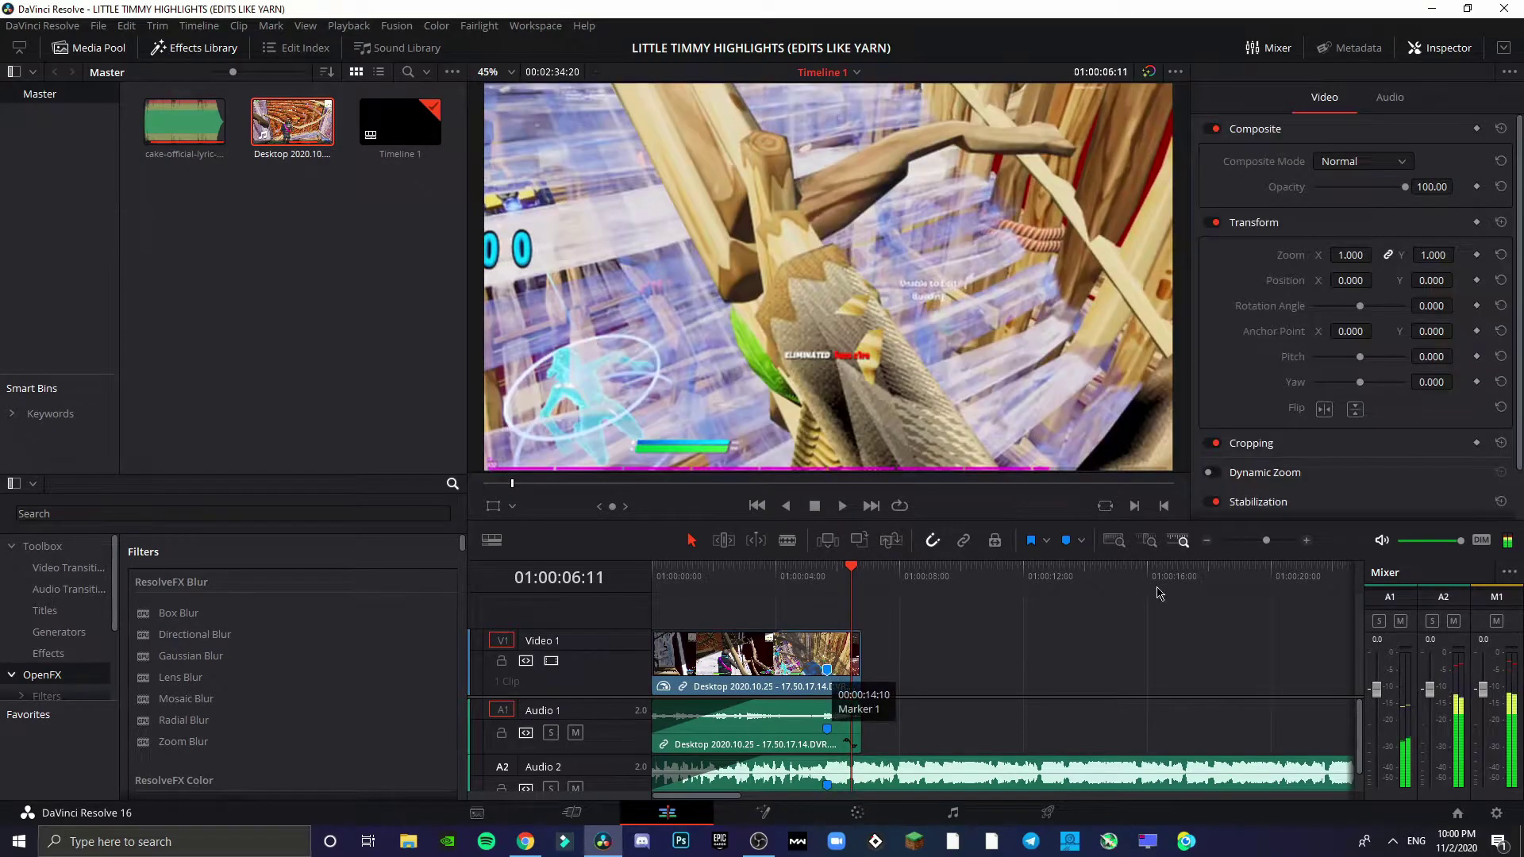
left_click(788, 540)
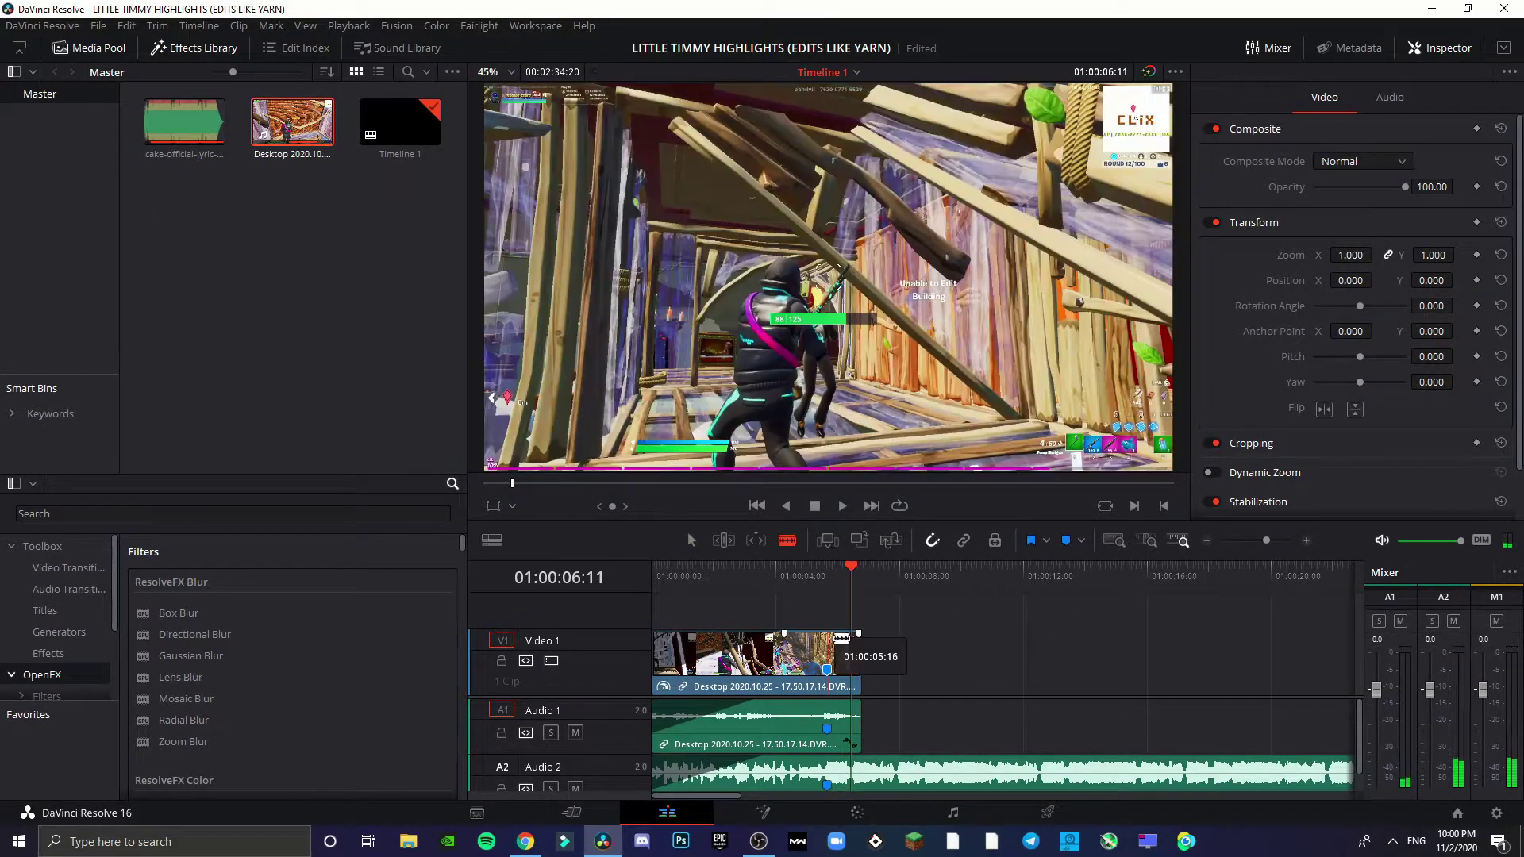
left_click(691, 540)
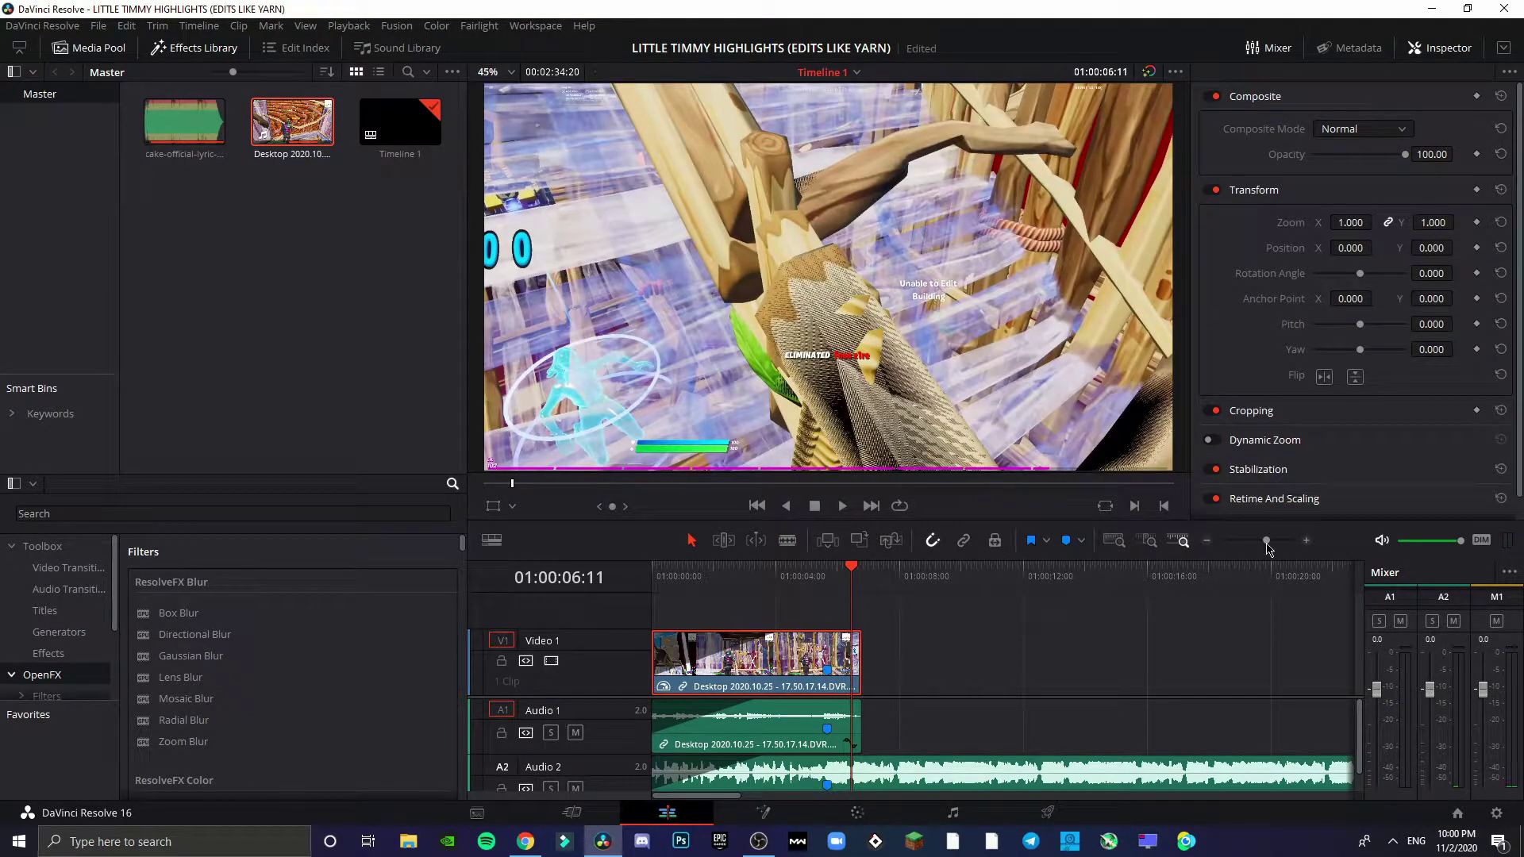
Add an Adjustment Clip on Video 2 starting at the beat marker and trim it to the end of the gameplay clip.
left_click_drag(1268, 549, 1272, 543)
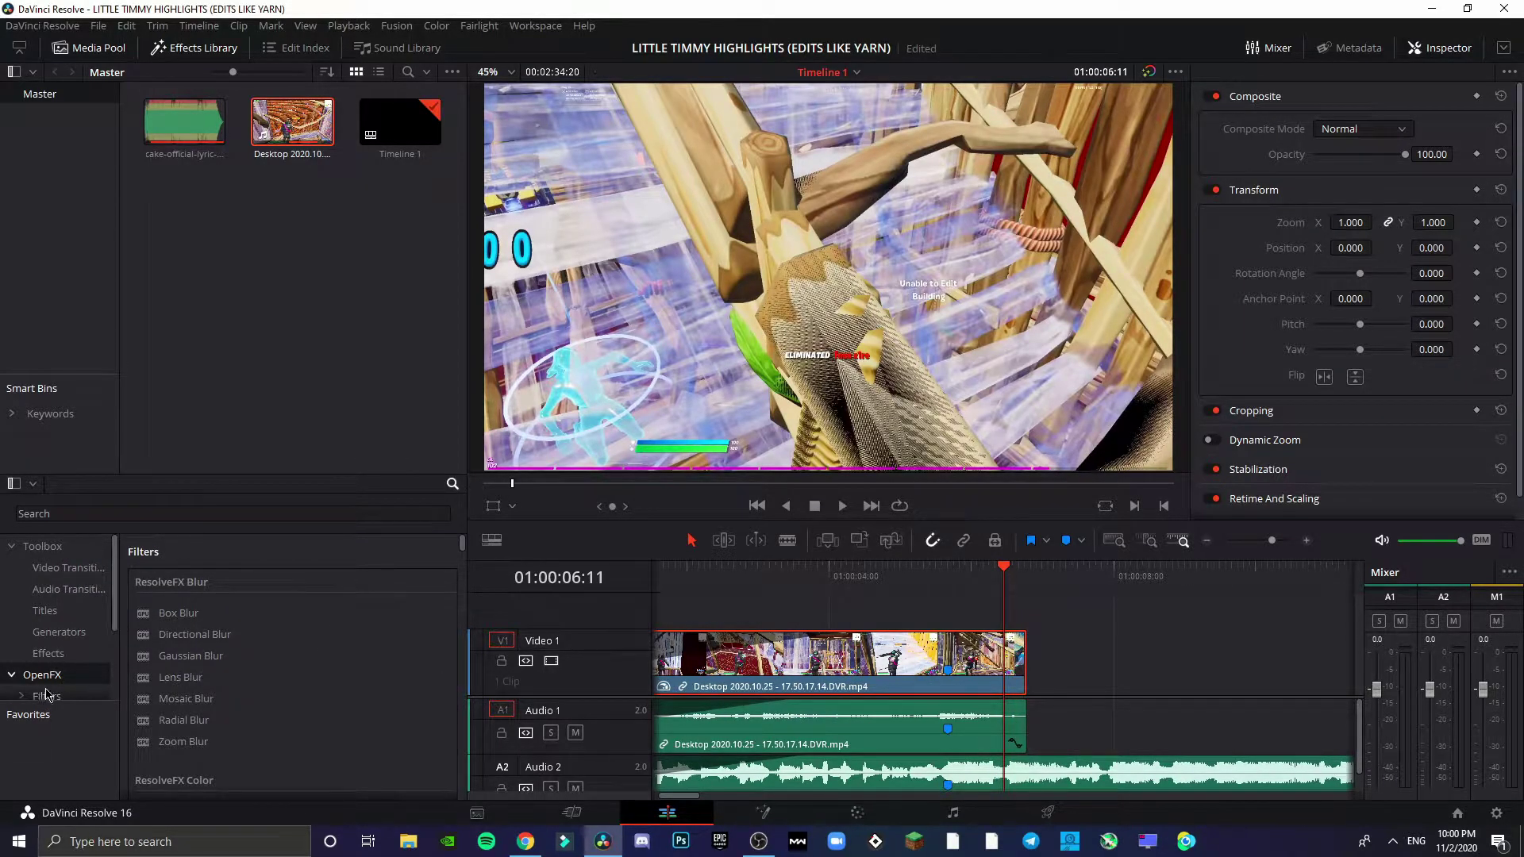
left_click(48, 653)
left_click_drag(190, 587, 949, 612)
left_click(1291, 627)
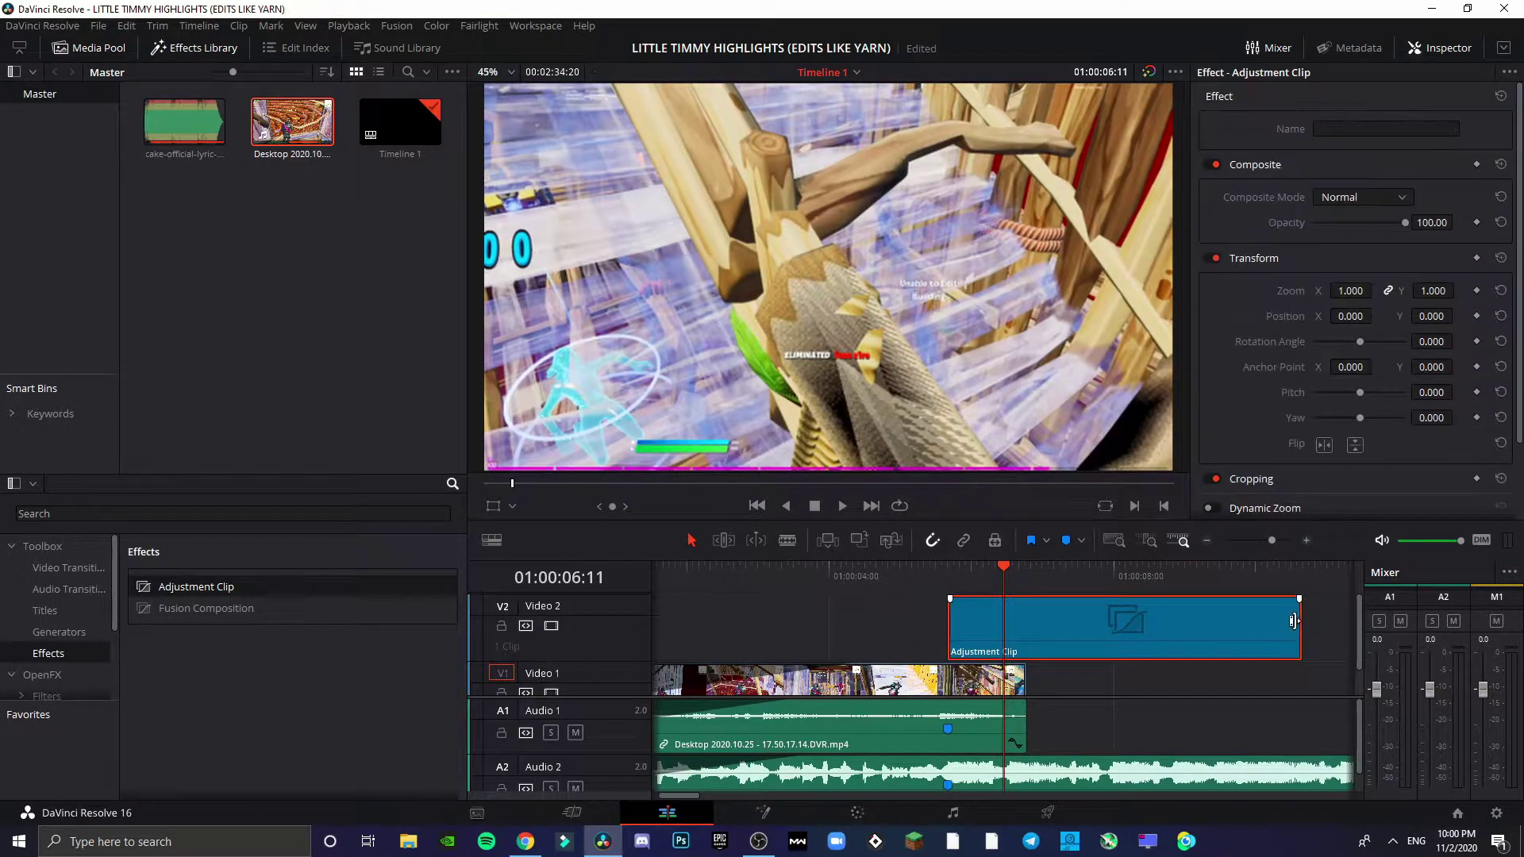
mouse_move(1296, 620)
left_mouse_down()
mouse_move(1011, 620)
mouse_move(1024, 620)
left_mouse_up()
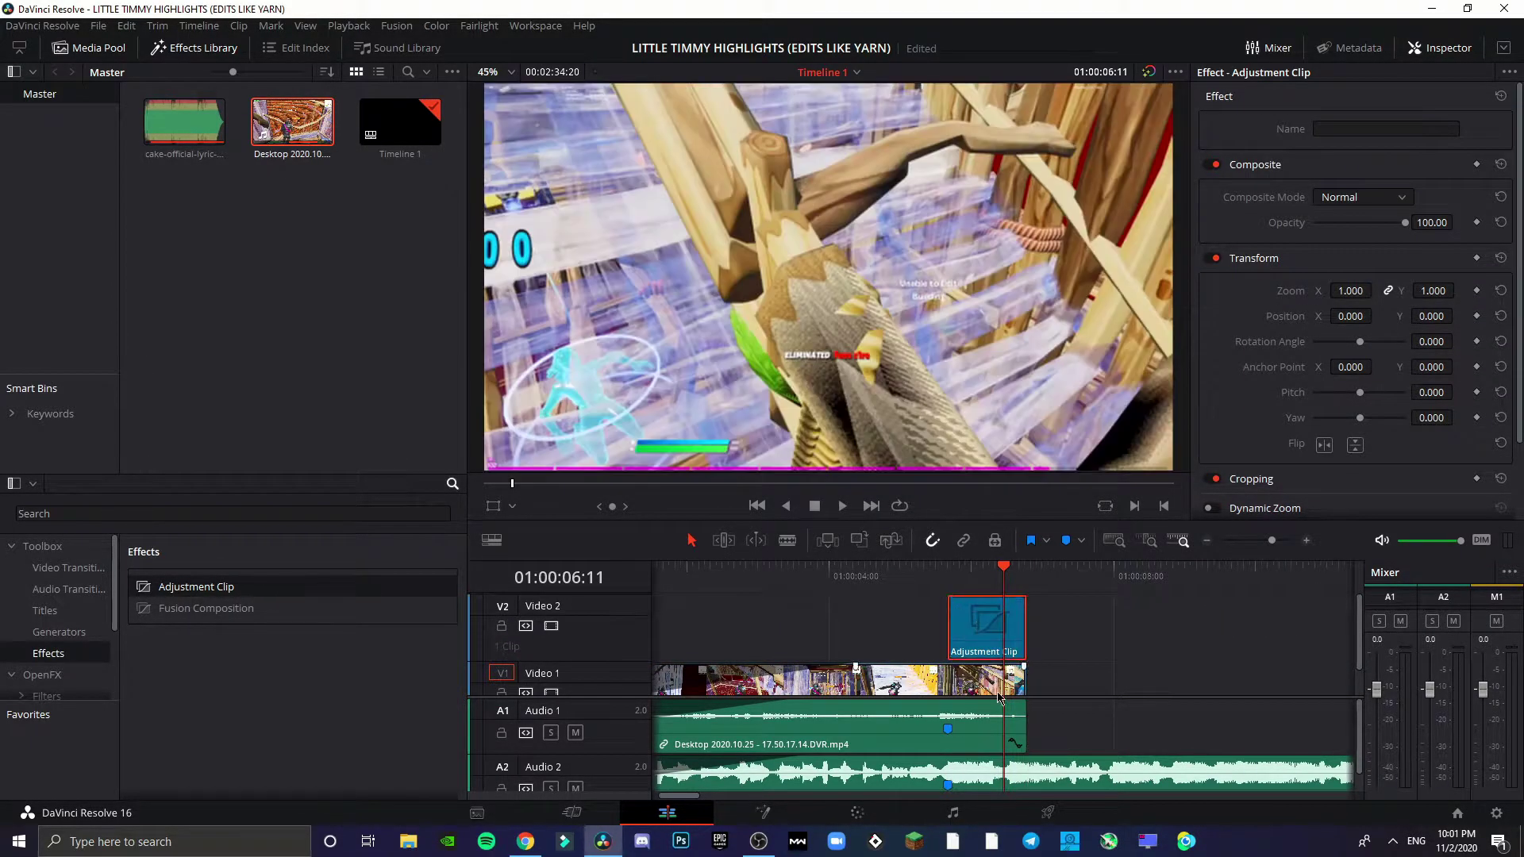
Open the adjustment clip on the Color page and add splitter and combiner nodes after its first node.
scroll(874, 714, "down", 1)
left_click(858, 812)
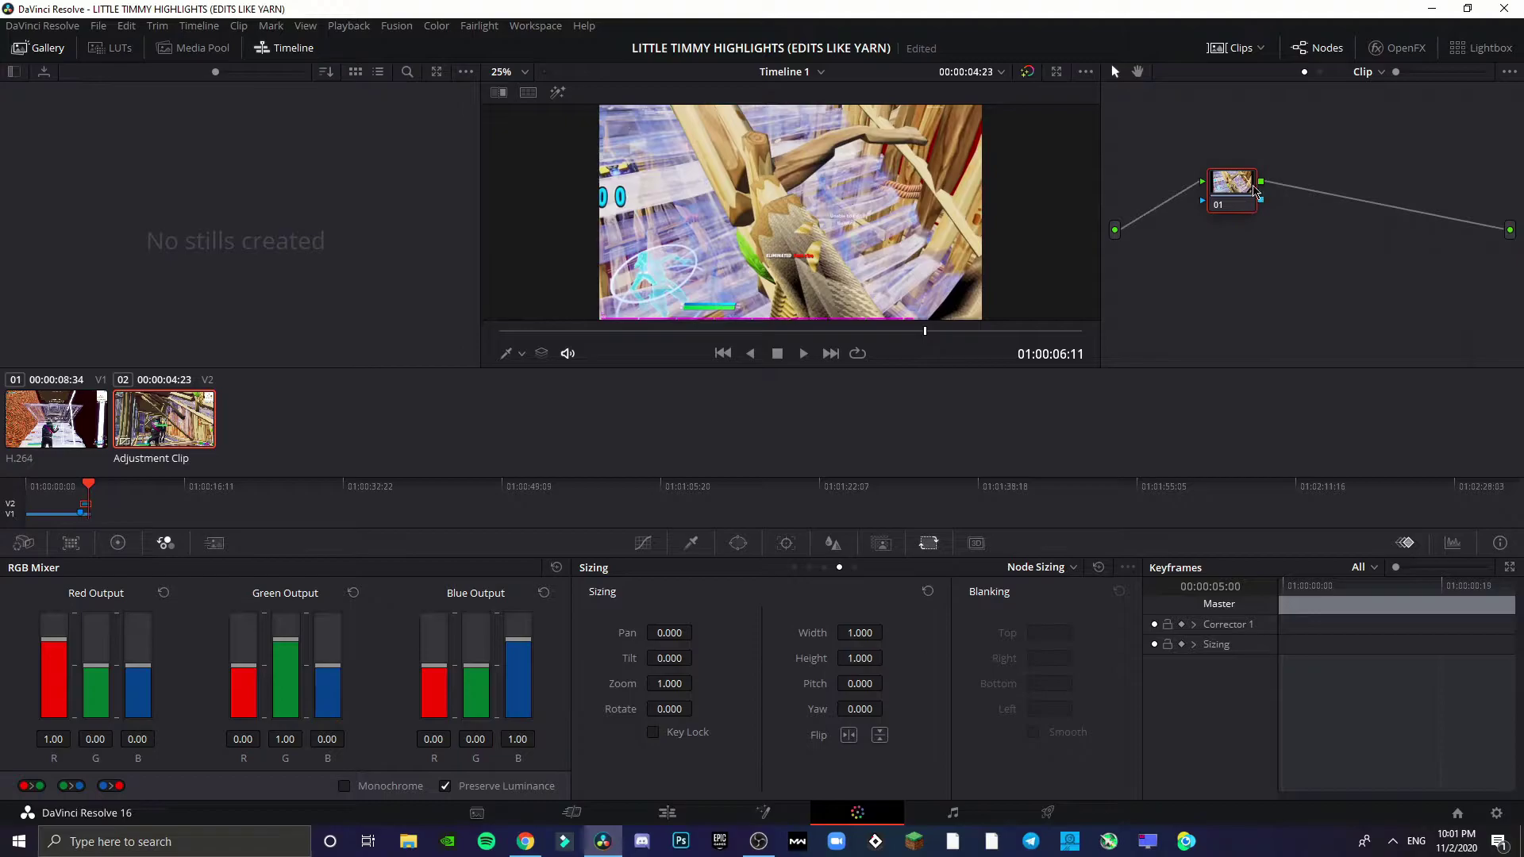
left_click_drag(1240, 191, 1240, 192)
key("alt+y")
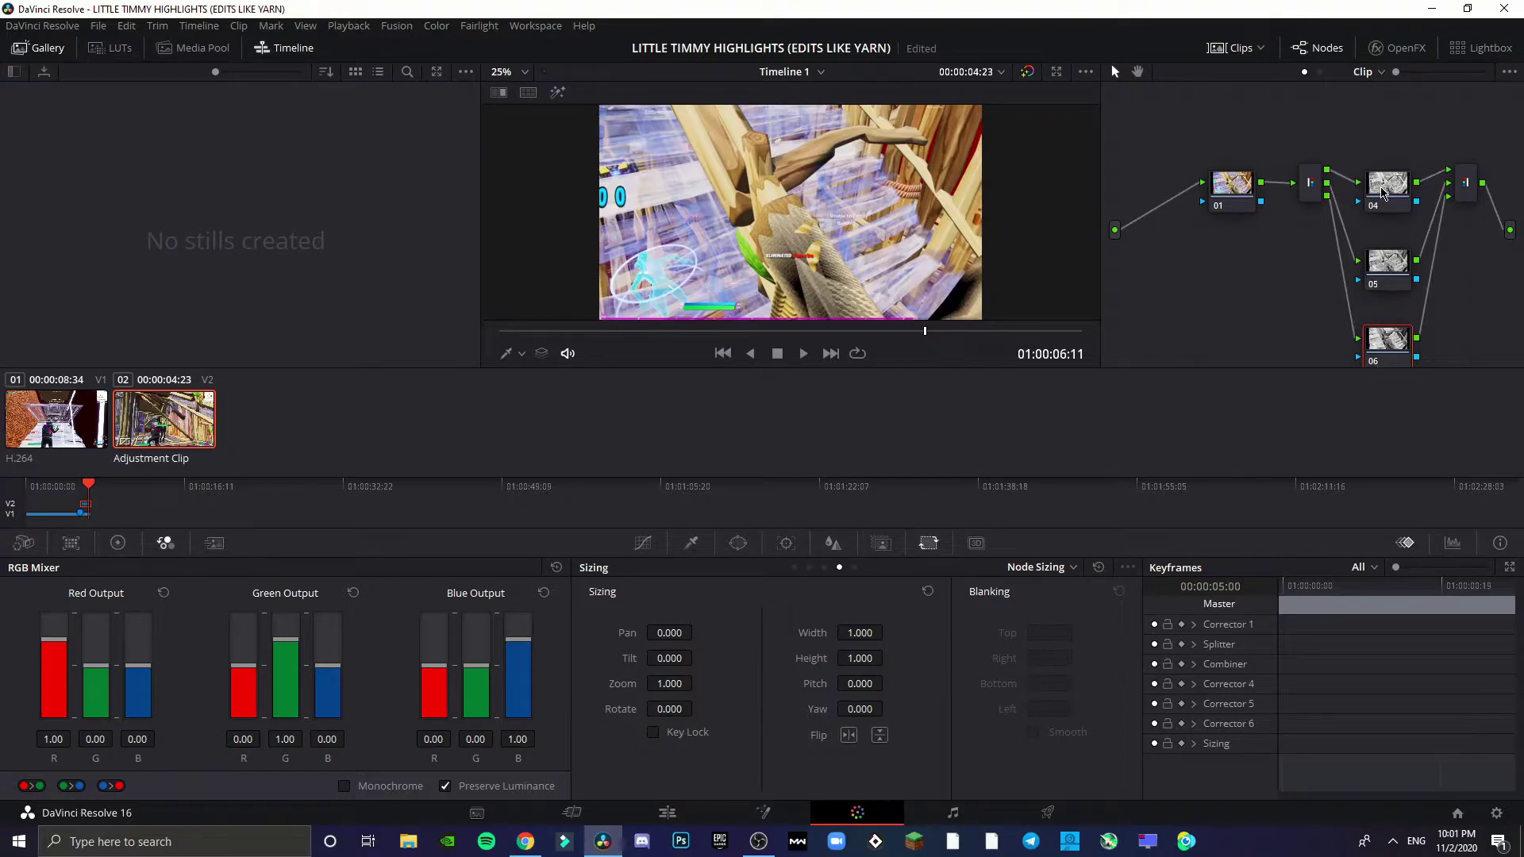
Set the Node Sizing zoom of node 04, the first of the three split channel nodes, to 1.014.
left_click(1382, 192)
left_click(881, 543)
left_click(643, 543)
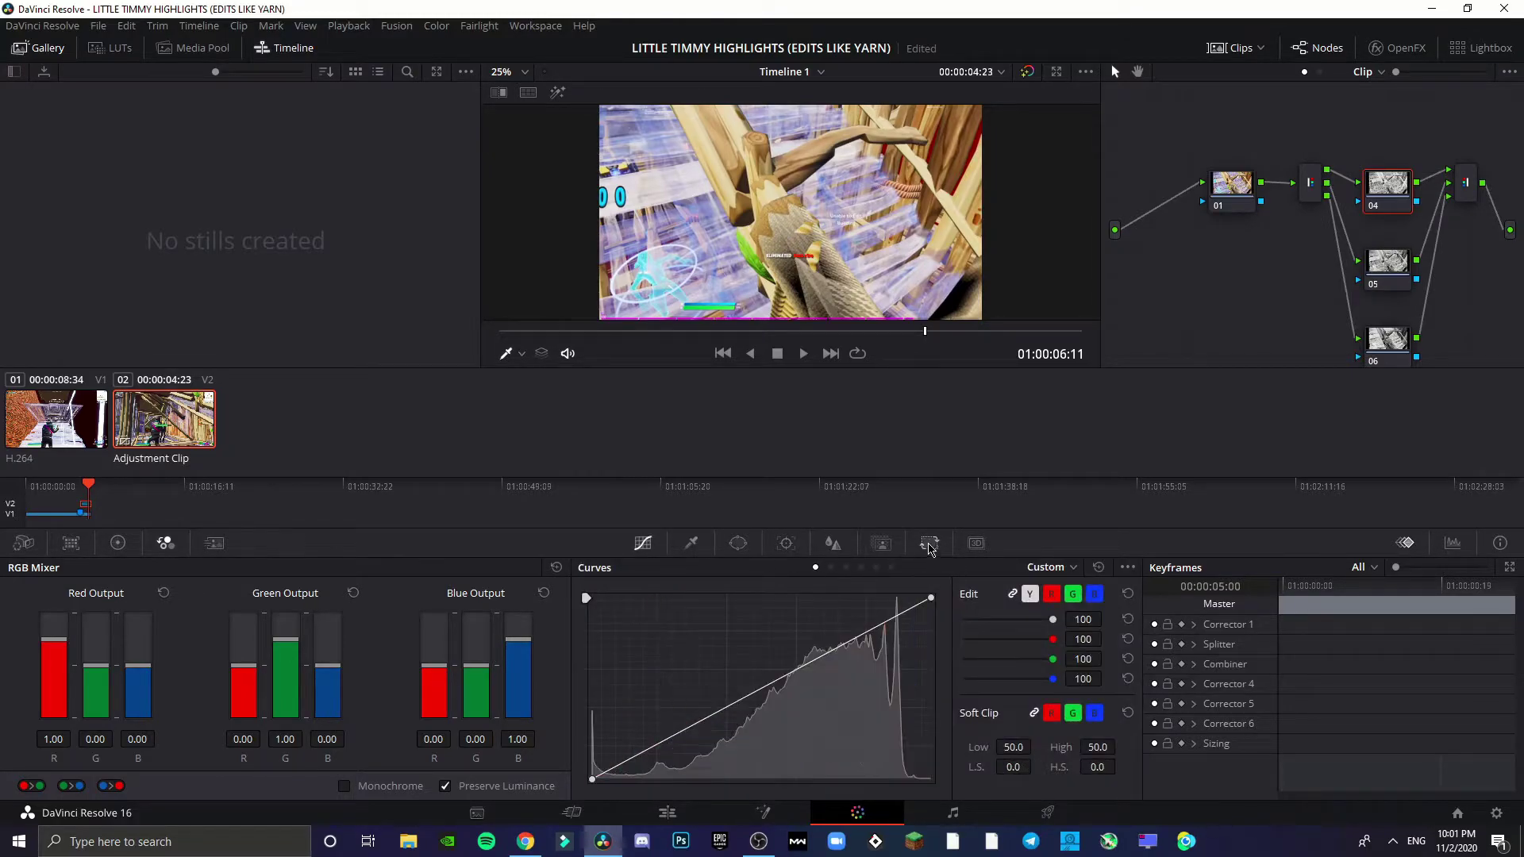
left_click(930, 543)
left_click(1071, 568)
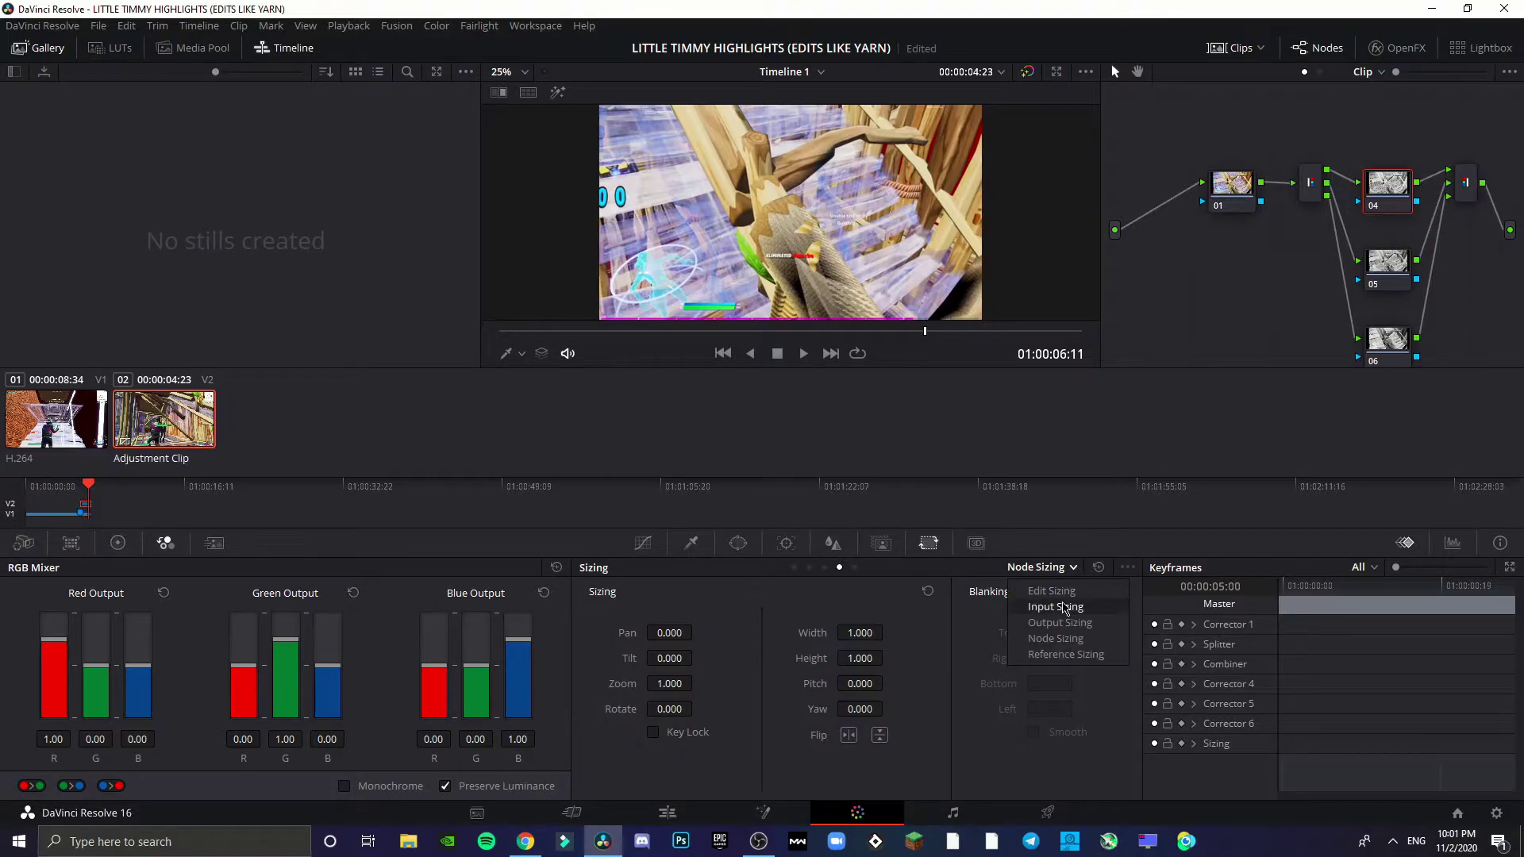
left_click(1065, 607)
left_click(1072, 569)
left_click(1048, 639)
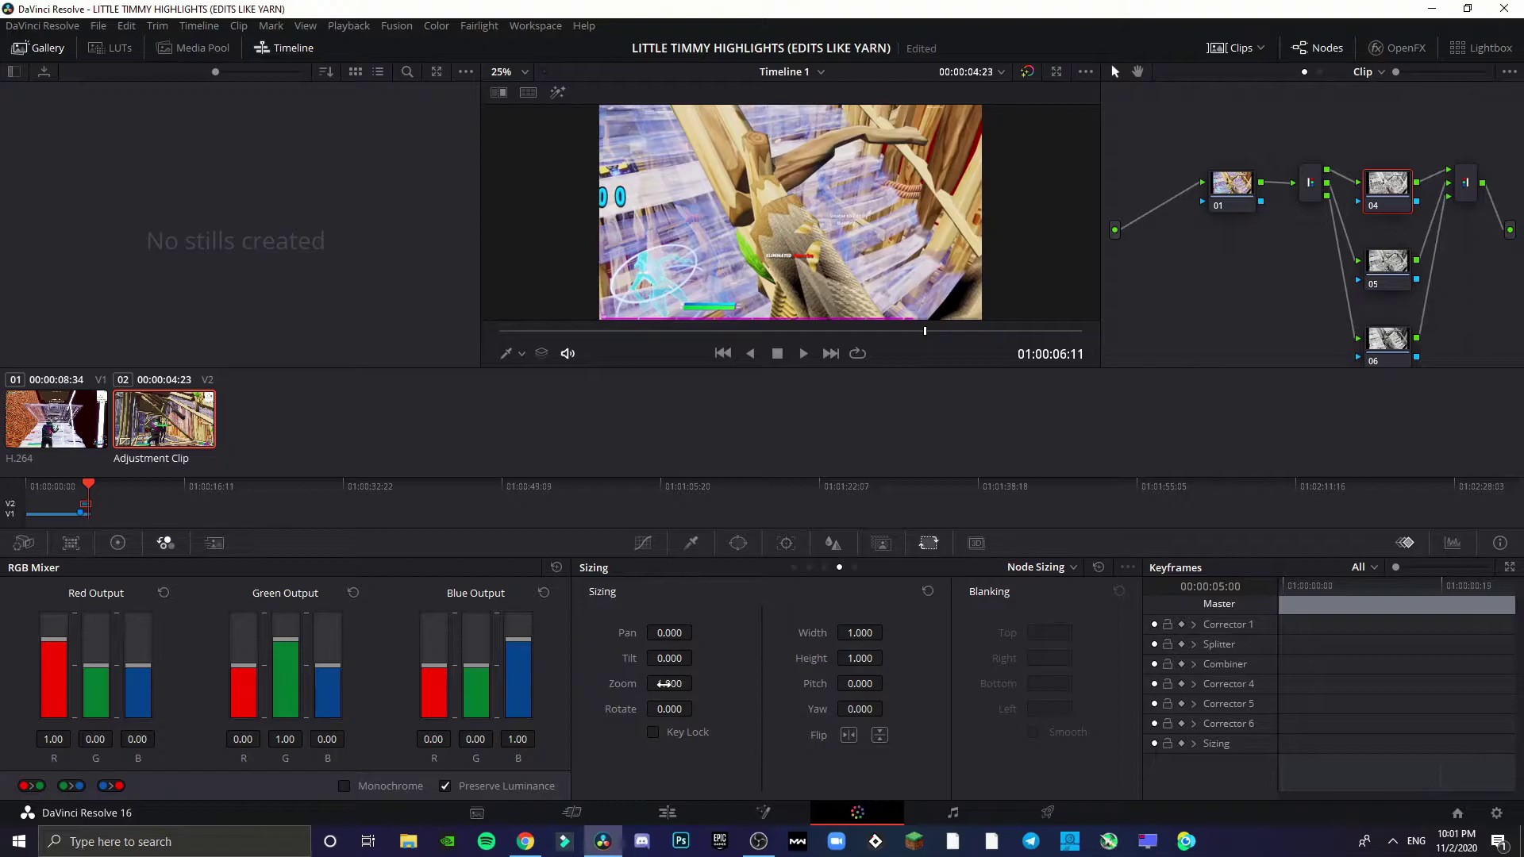
left_click_drag(697, 682, 698, 682)
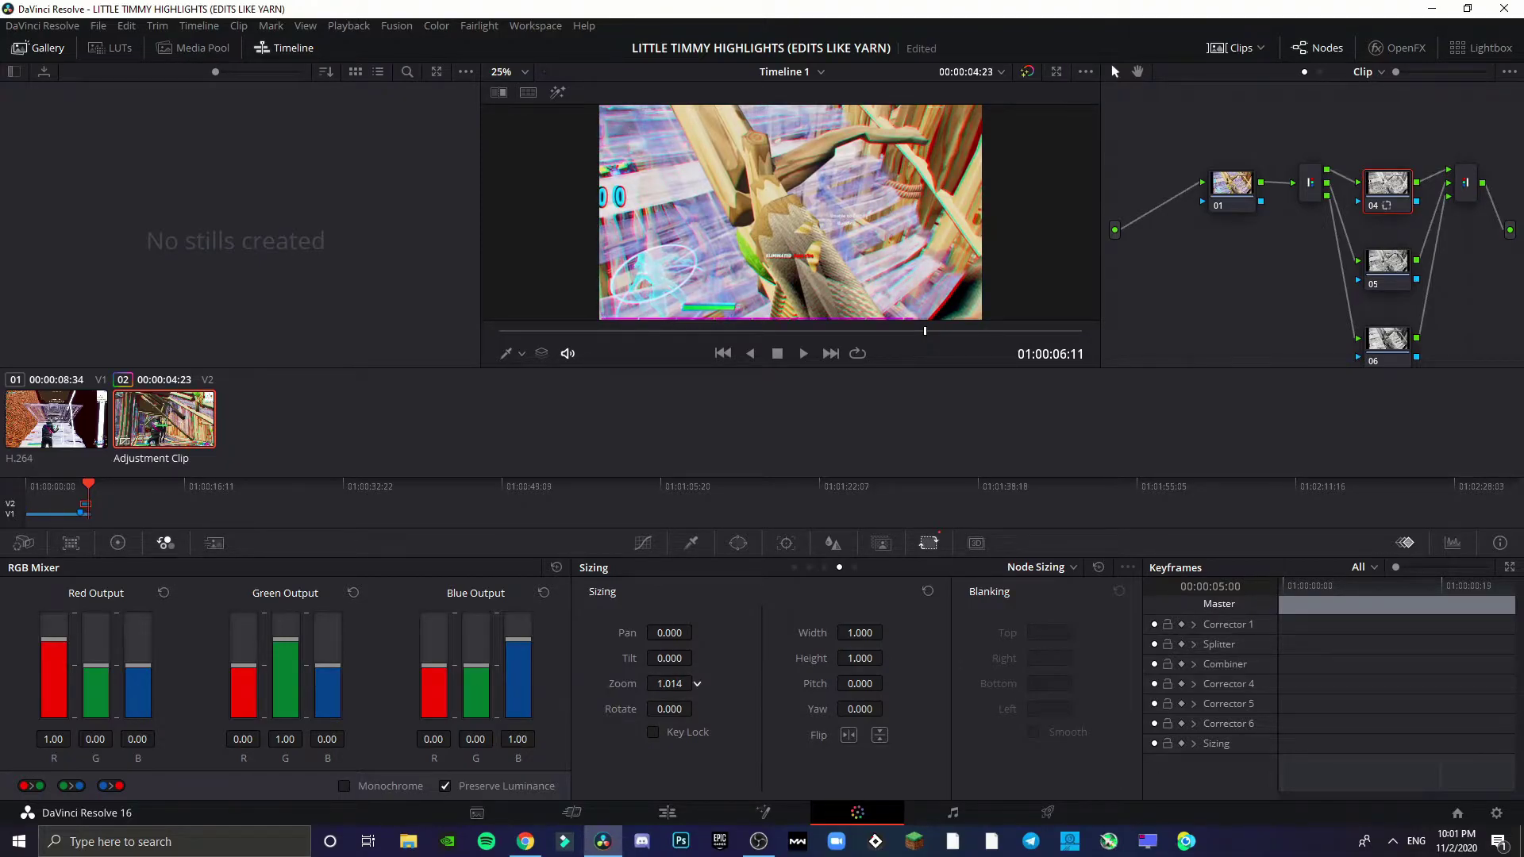
Return to the Edit page and play the section under the adjustment clip to check the colour-split effect.
left_click(668, 813)
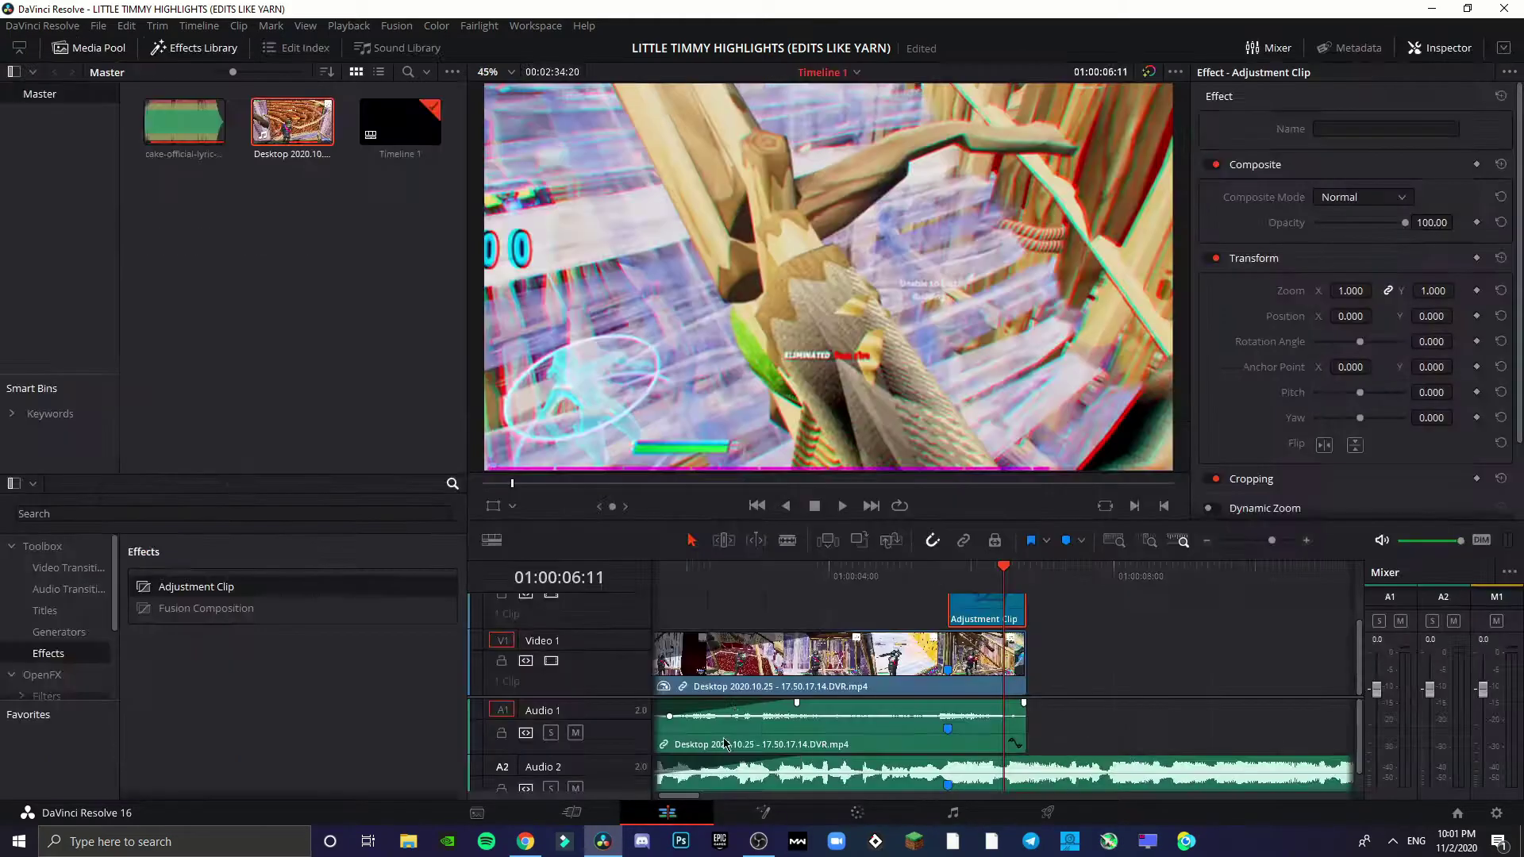
left_click(923, 575)
key("space")
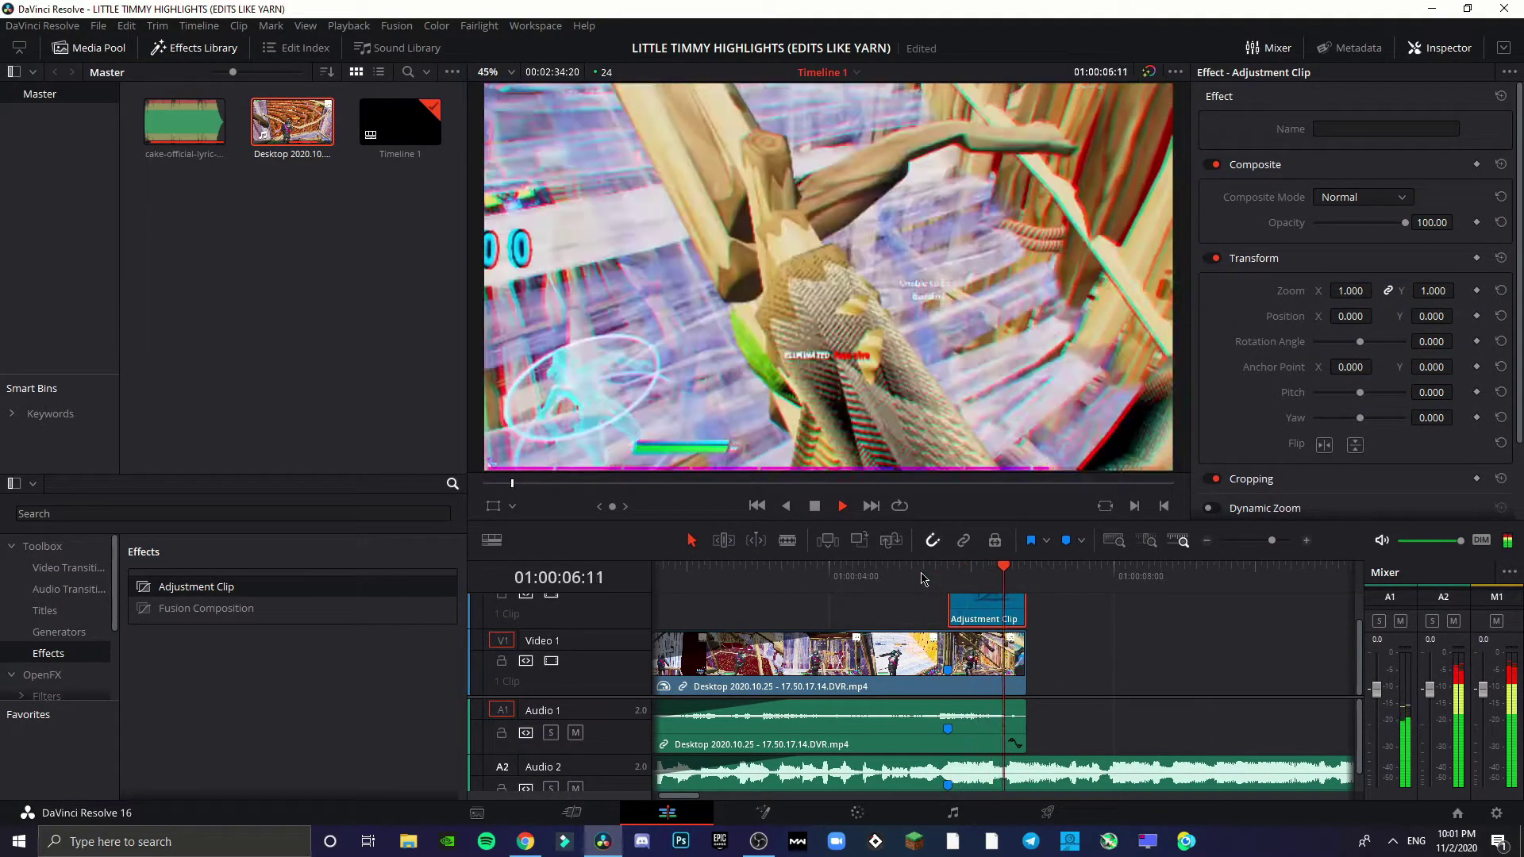
key("space")
Split the gameplay video at the beat marker and select the segment after the cut.
left_click(948, 578)
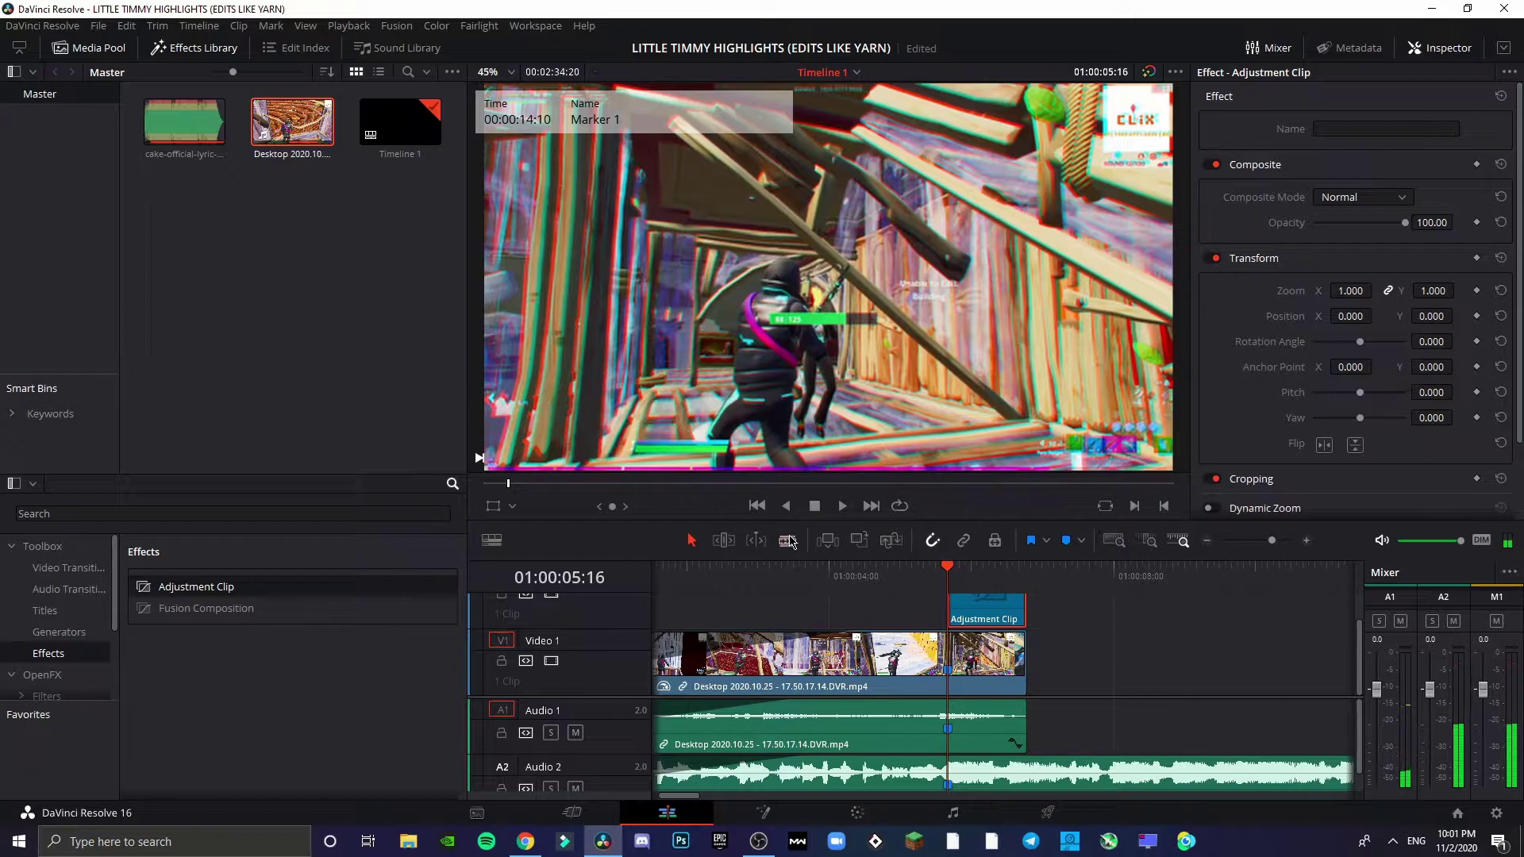
key("ctrl+b")
left_click(689, 541)
left_click(975, 658)
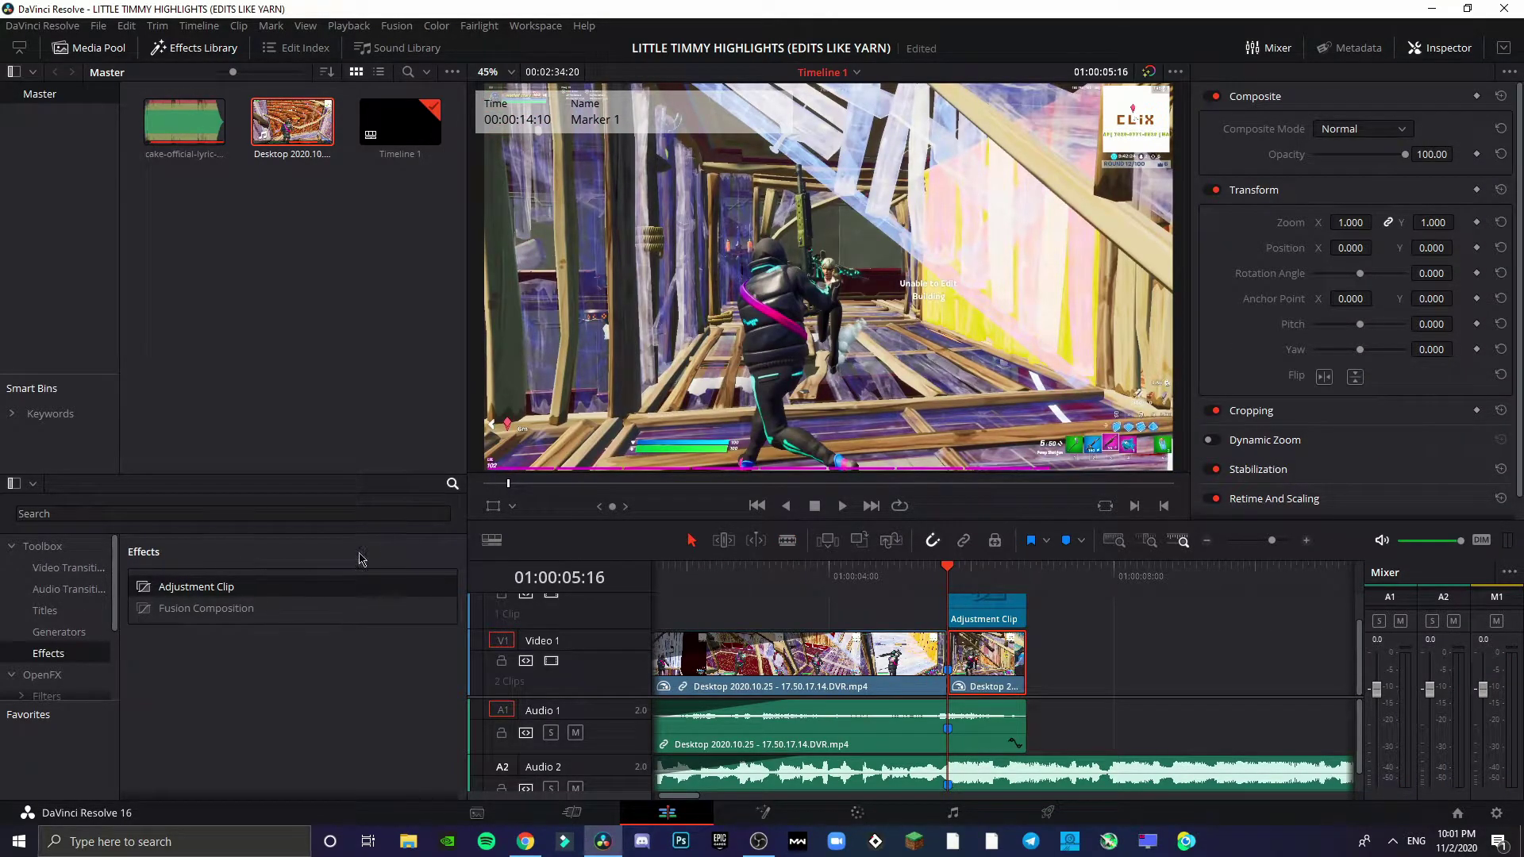
Apply the Glow filter to the video segment after the cut and set its Shine Threshold to 0.600.
left_click(43, 674)
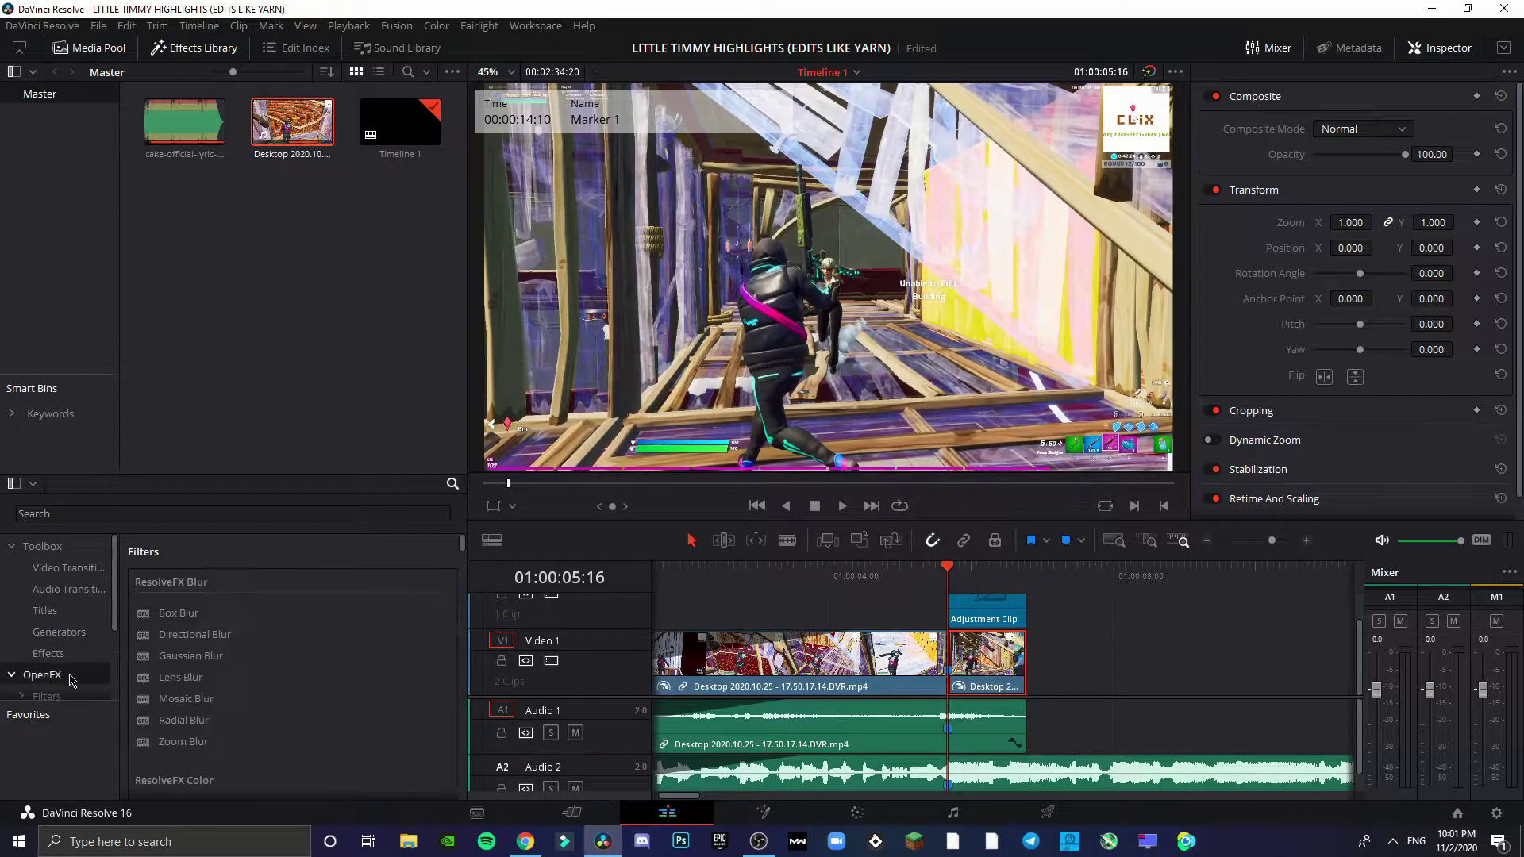
scroll(187, 667, "down", 2)
left_click(366, 516)
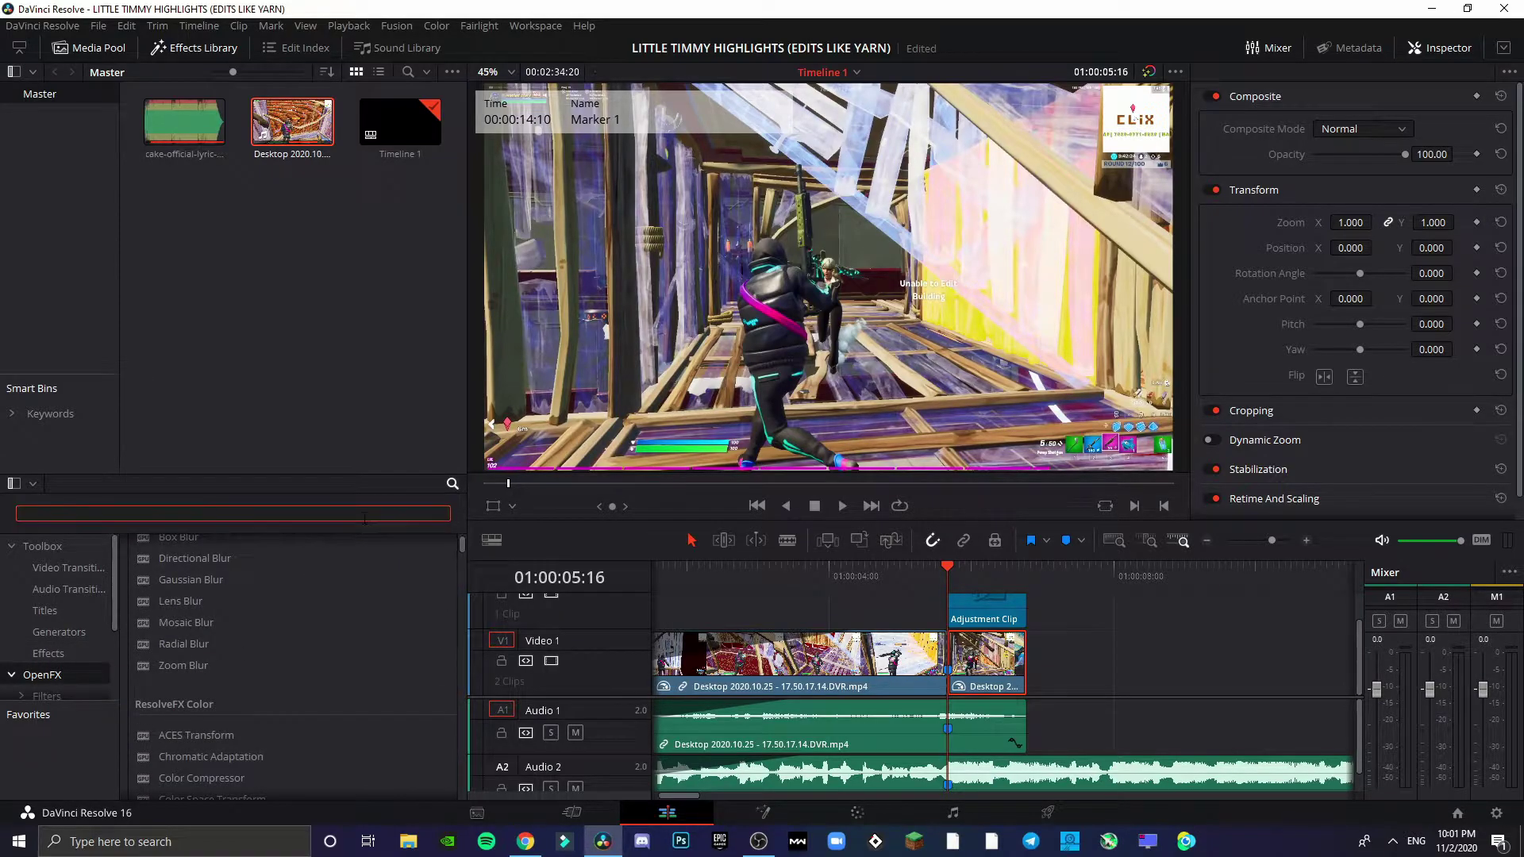
type("glo")
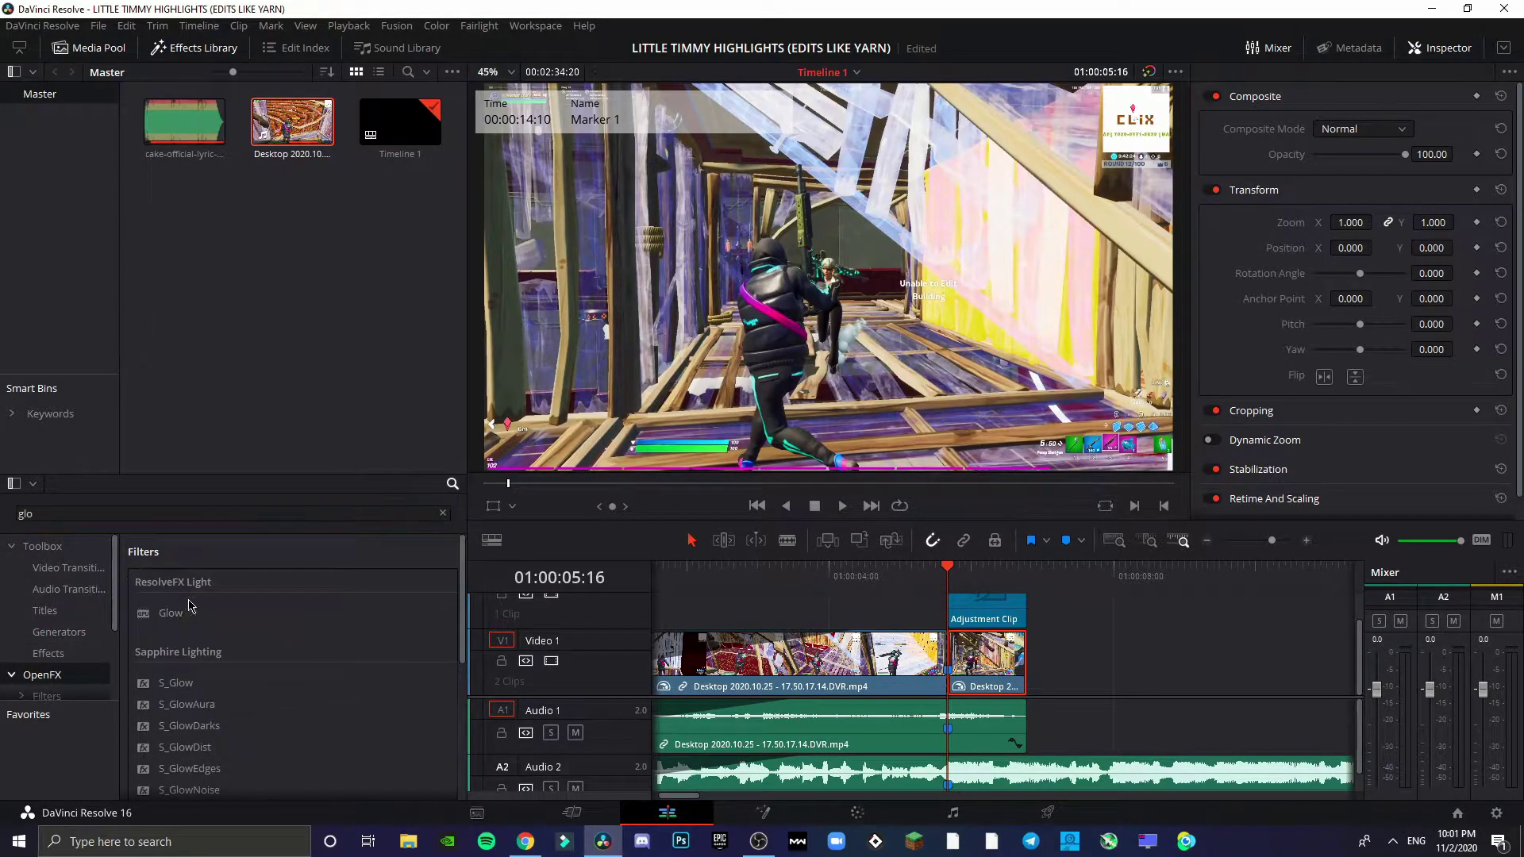
left_click_drag(238, 612, 989, 666)
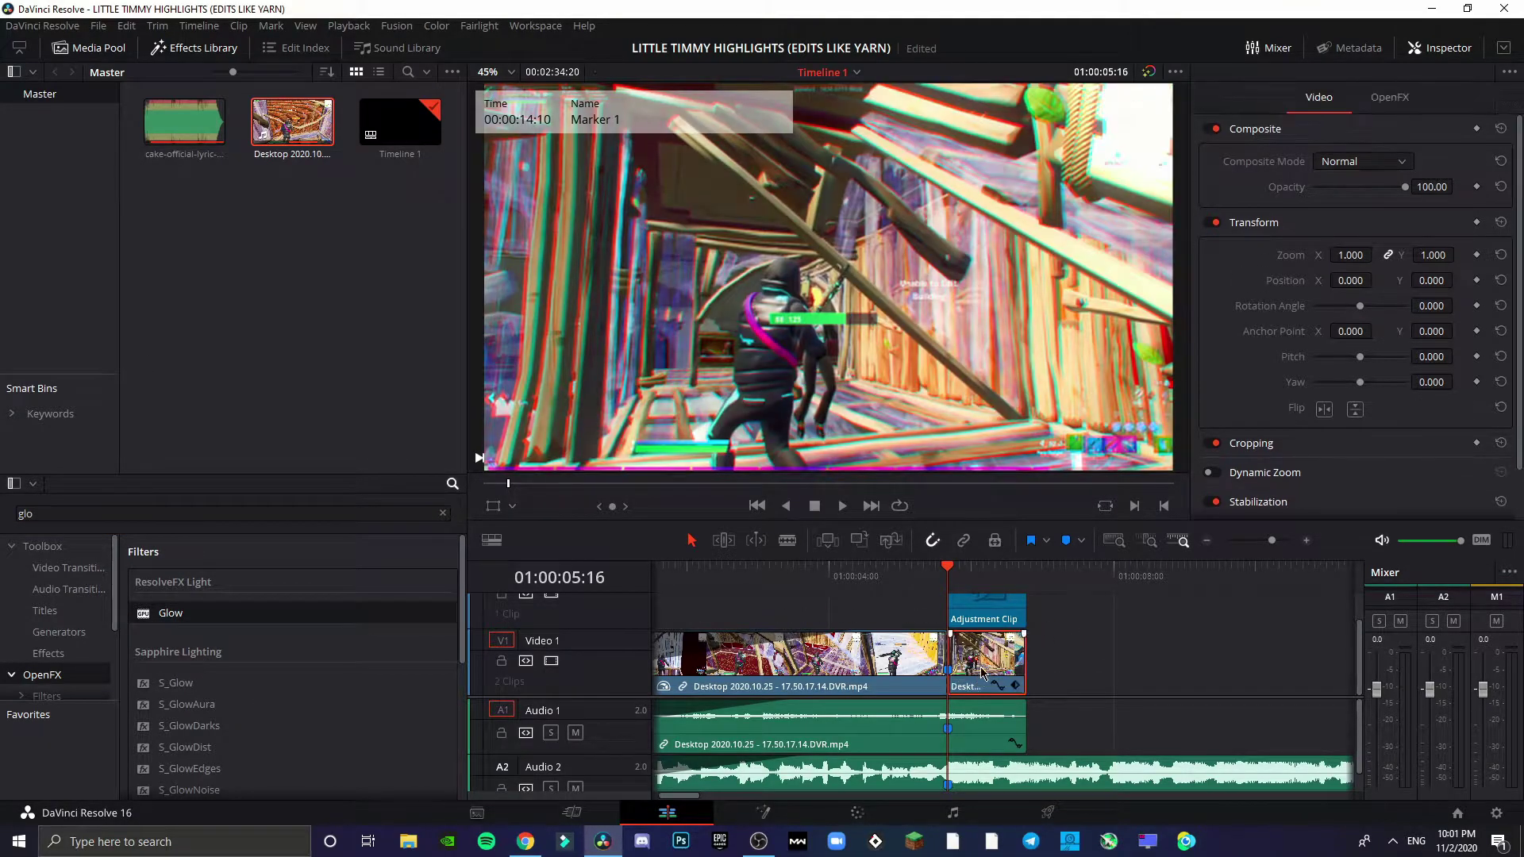
left_click(1397, 111)
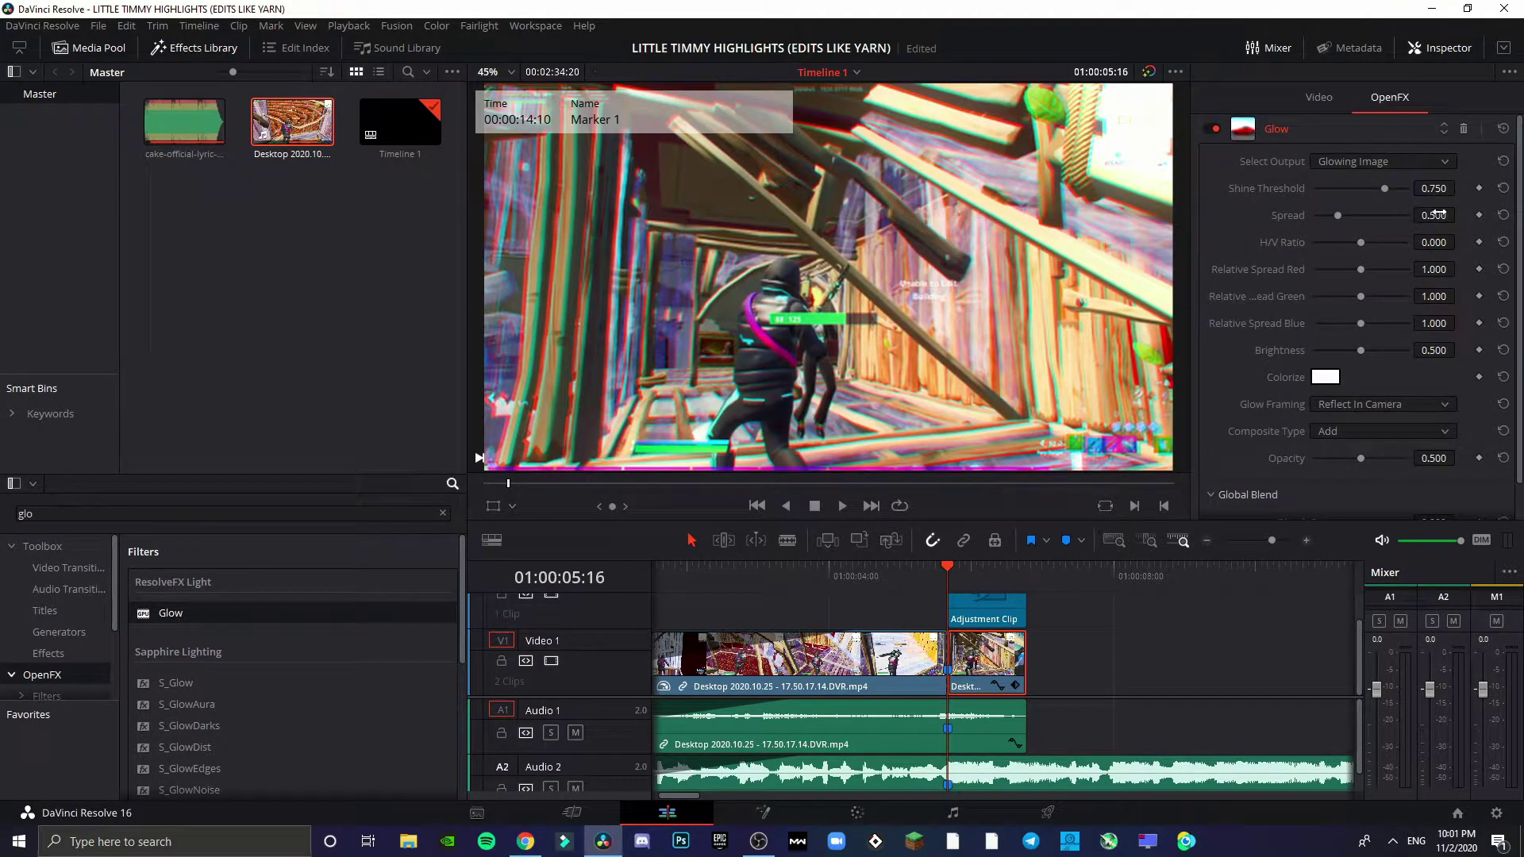
mouse_move(1440, 189)
left_mouse_down()
mouse_move(1398, 189)
mouse_move(1460, 189)
left_mouse_up()
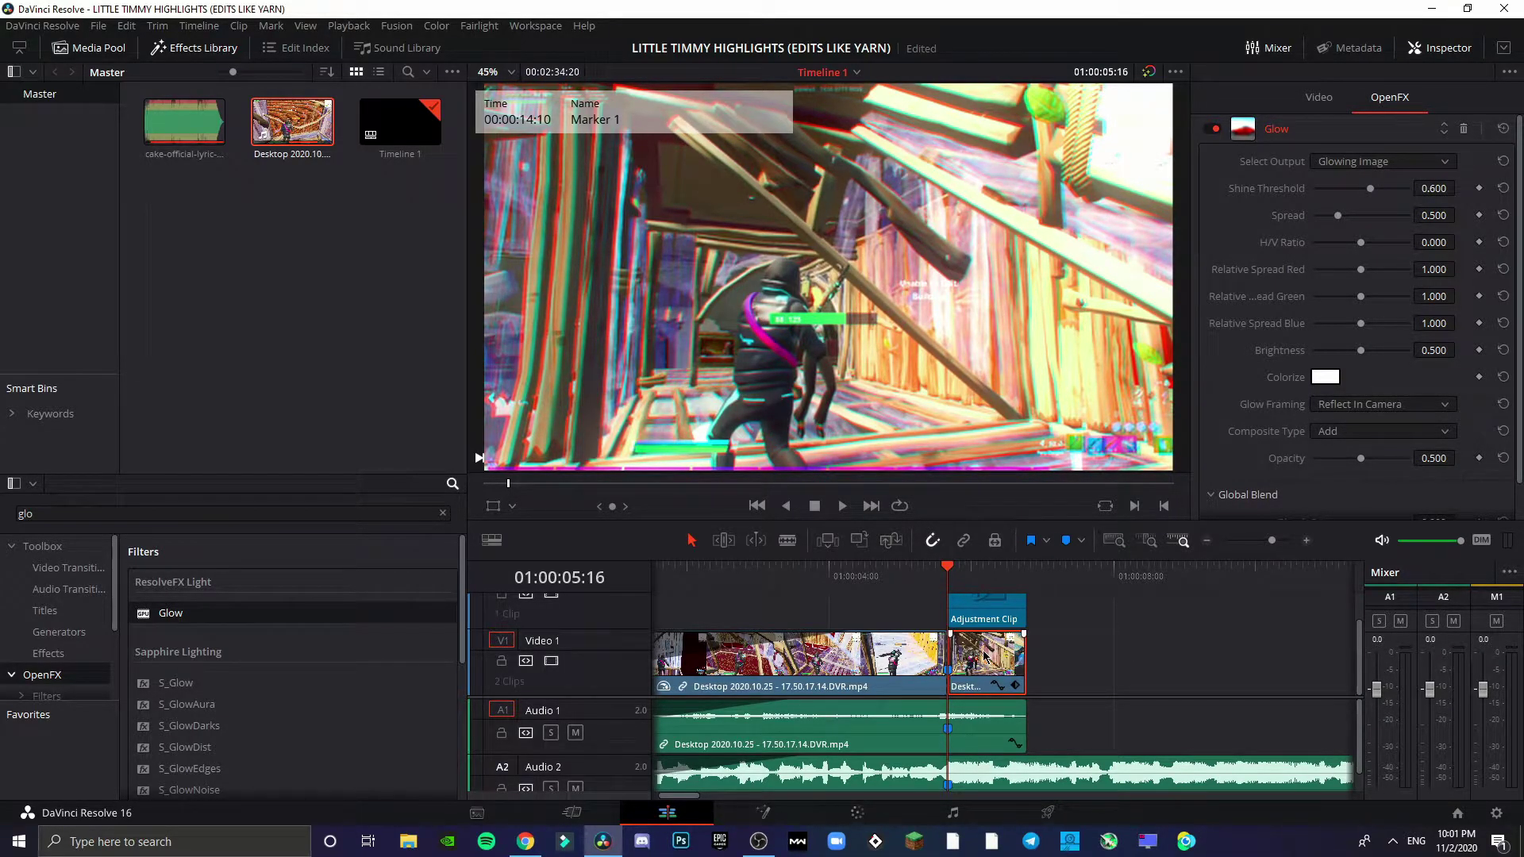
On the Color page, set the blue value of clip 02's Red Output in the RGB Mixer to 0.70 at its first frame.
left_click(855, 817)
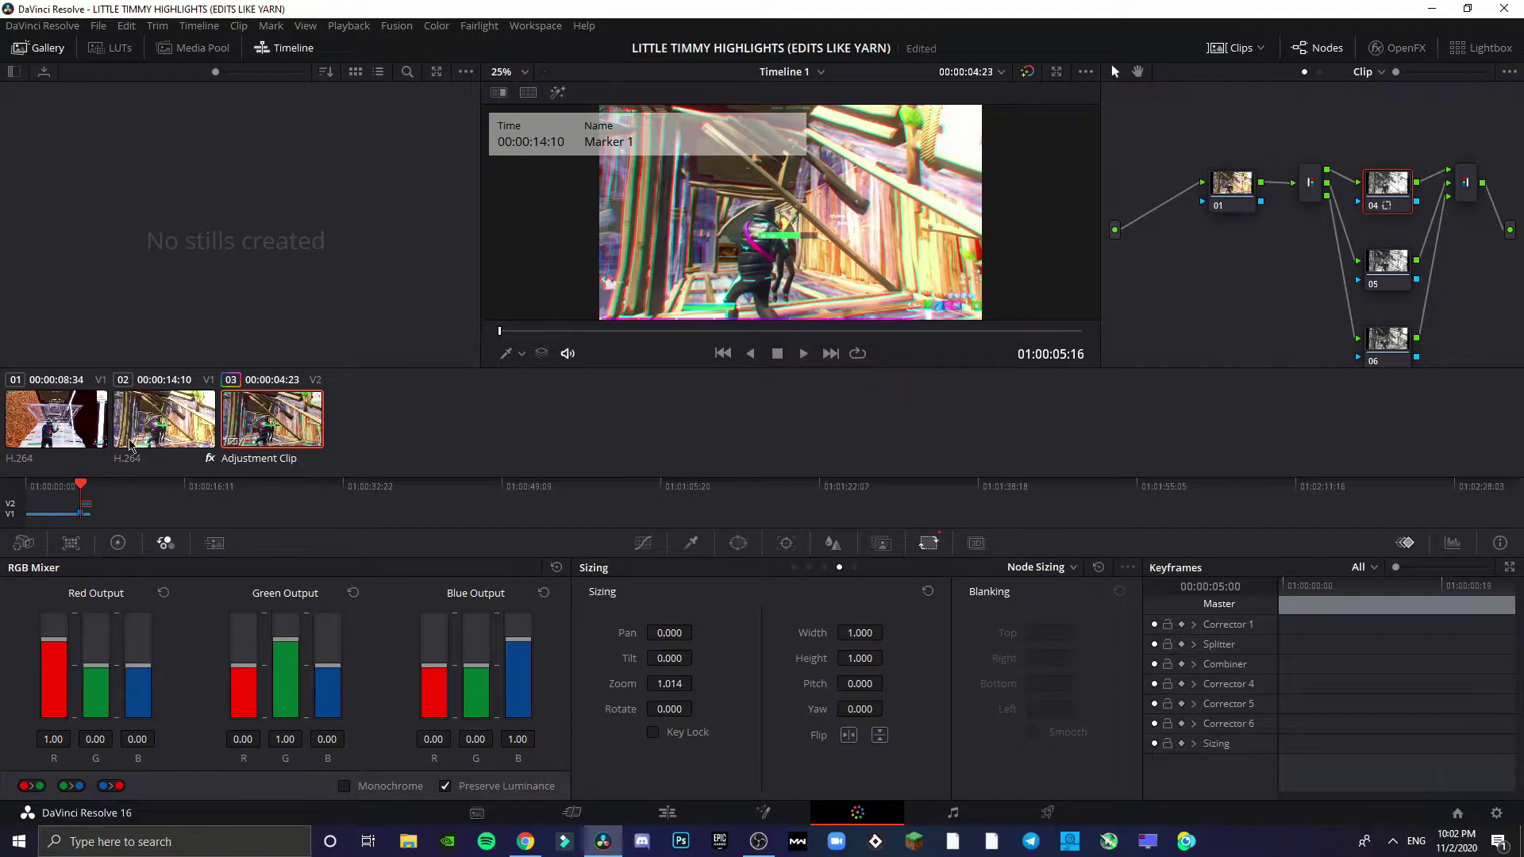
left_click(131, 431)
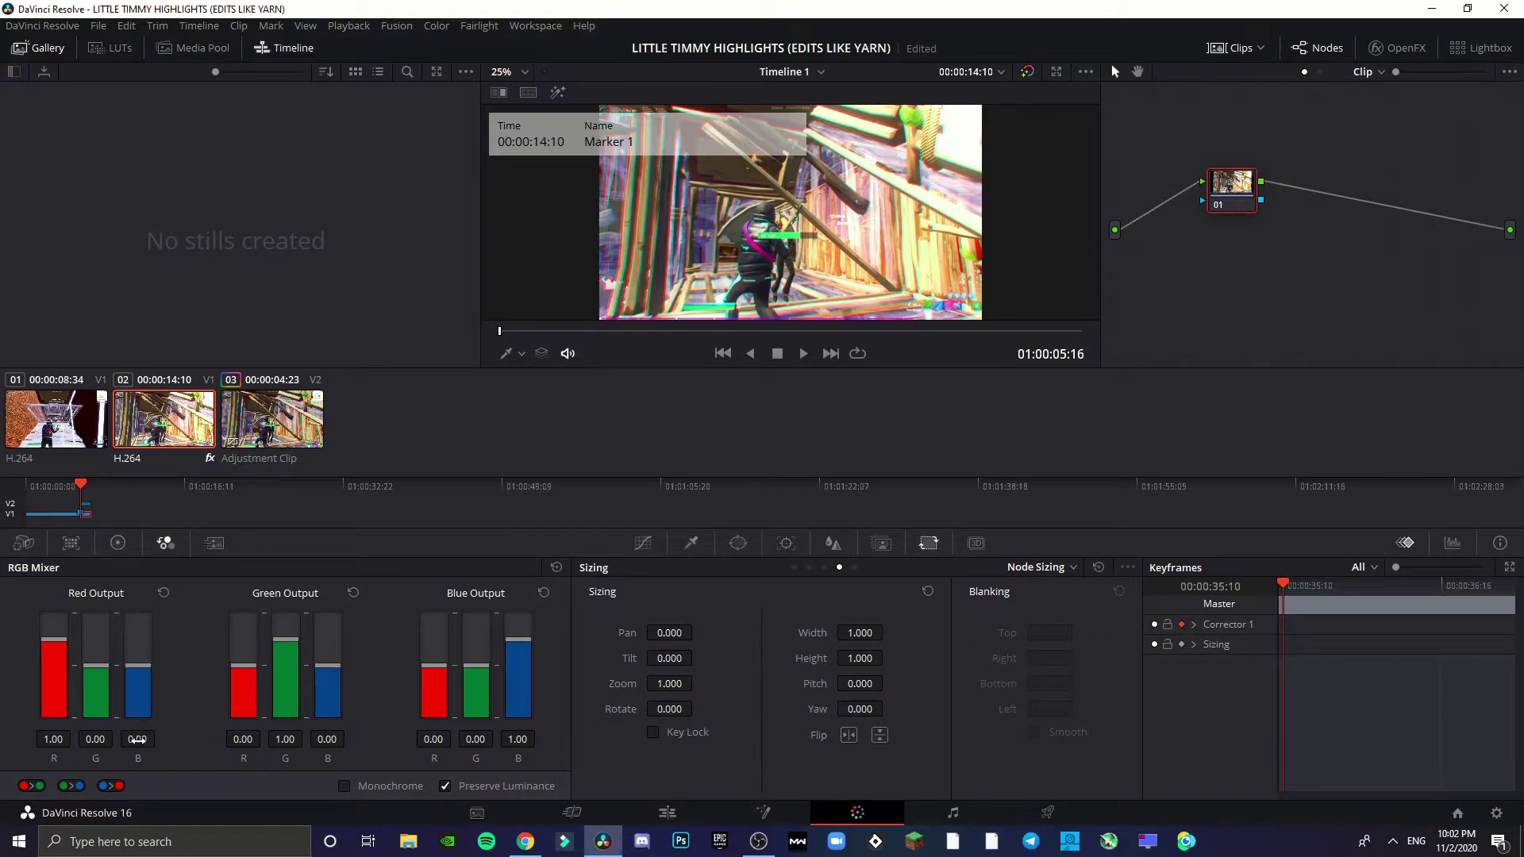
left_click_drag(138, 664, 137, 651)
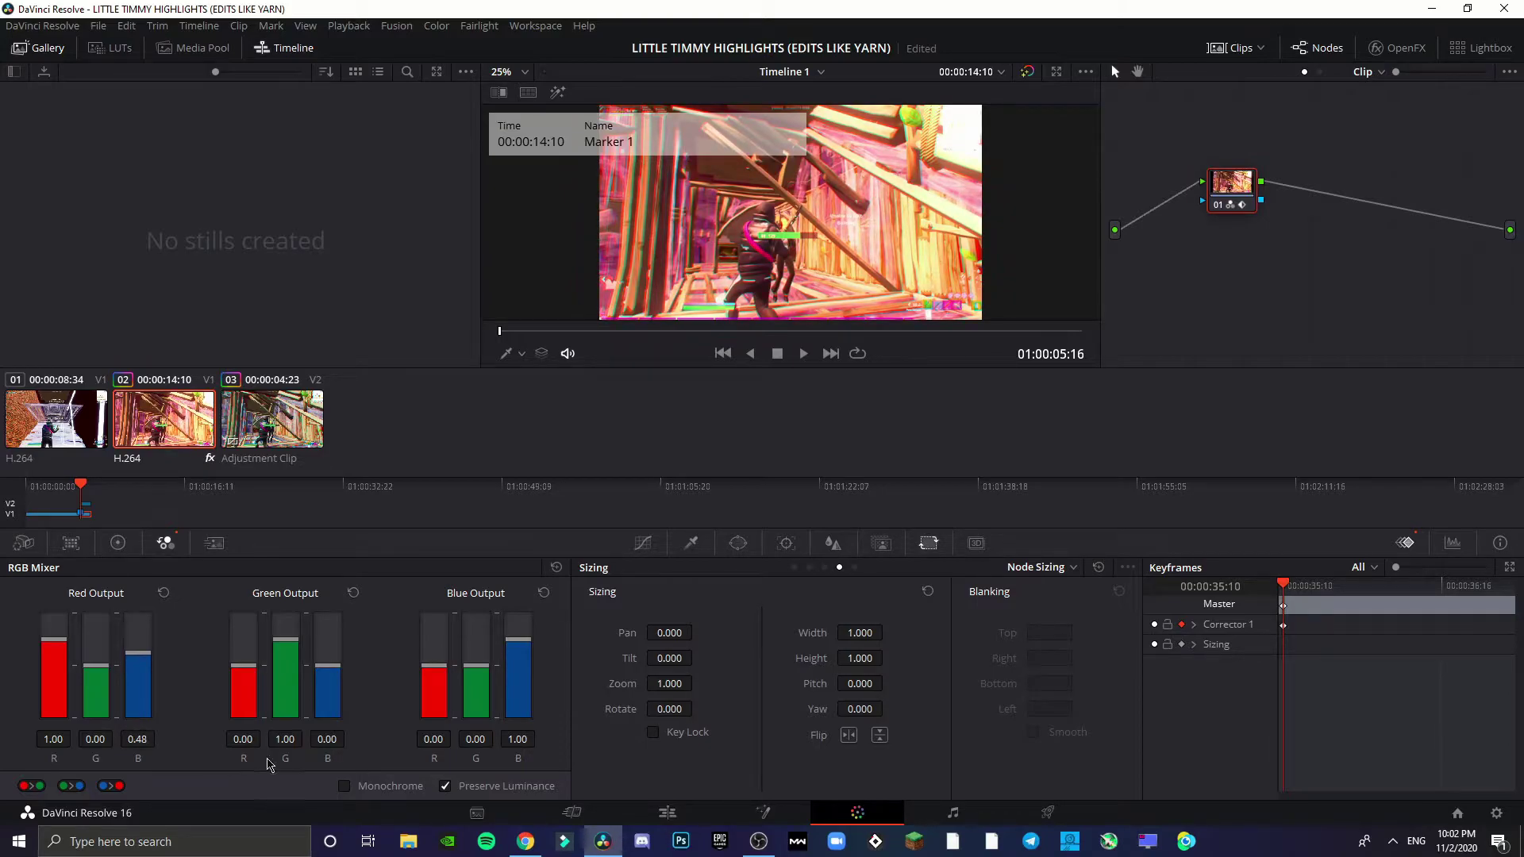
left_click_drag(442, 740, 433, 740)
double_click(444, 740)
key("BackSpace")
type("0")
left_click_drag(149, 739, 169, 739)
Set the blue value of clip 02's Red Output back to 0.00 at the clip's last frame.
left_click_drag(1024, 330, 1075, 330)
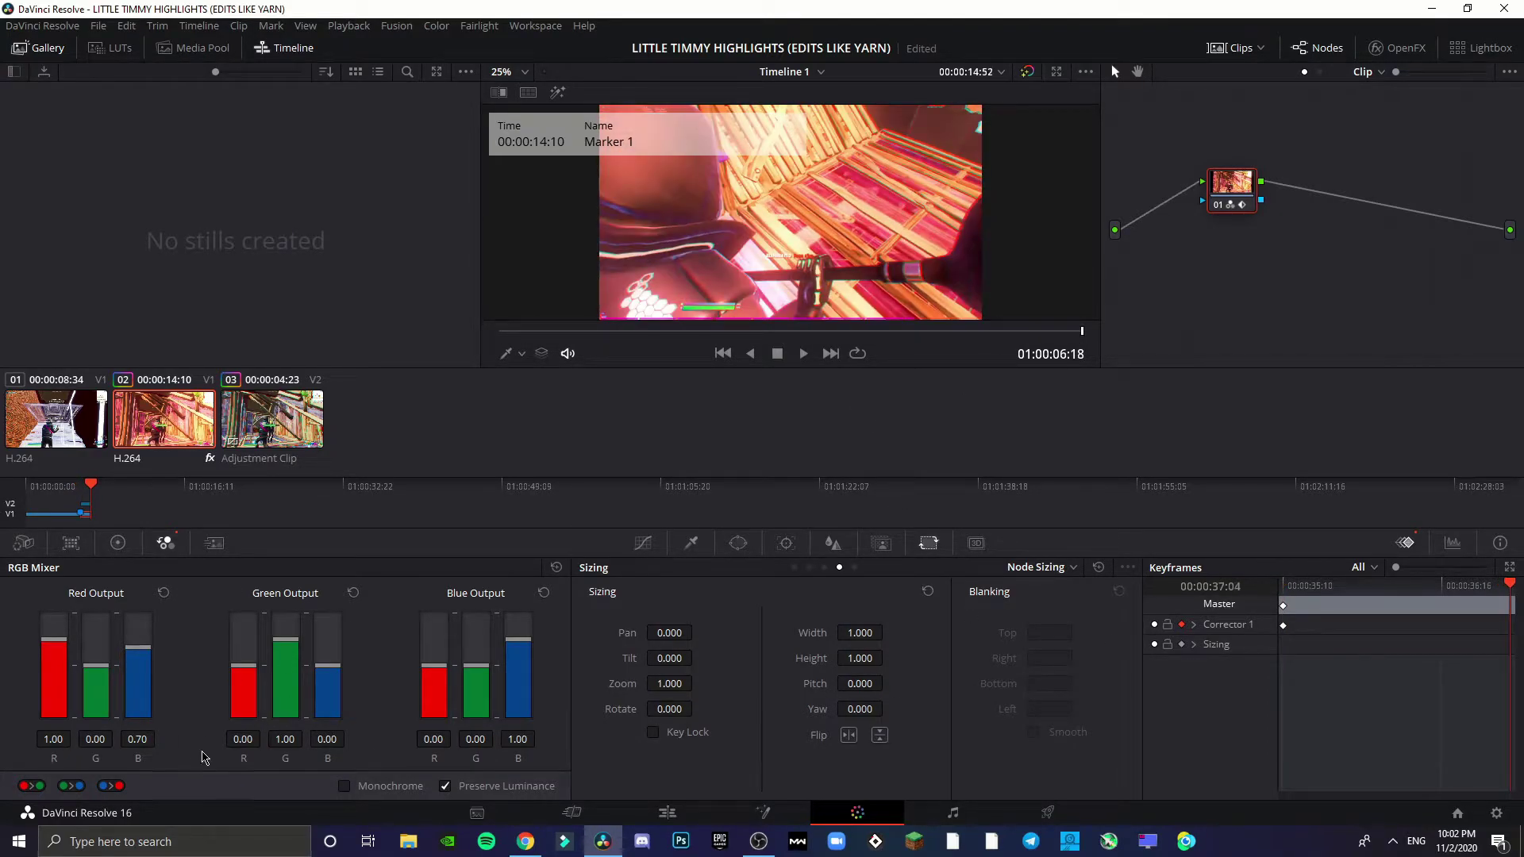
double_click(141, 739)
key("BackSpace")
Return to the Edit page and play from before the cut to check the glow and colour flash.
left_click(663, 815)
left_click(912, 587)
key("space")
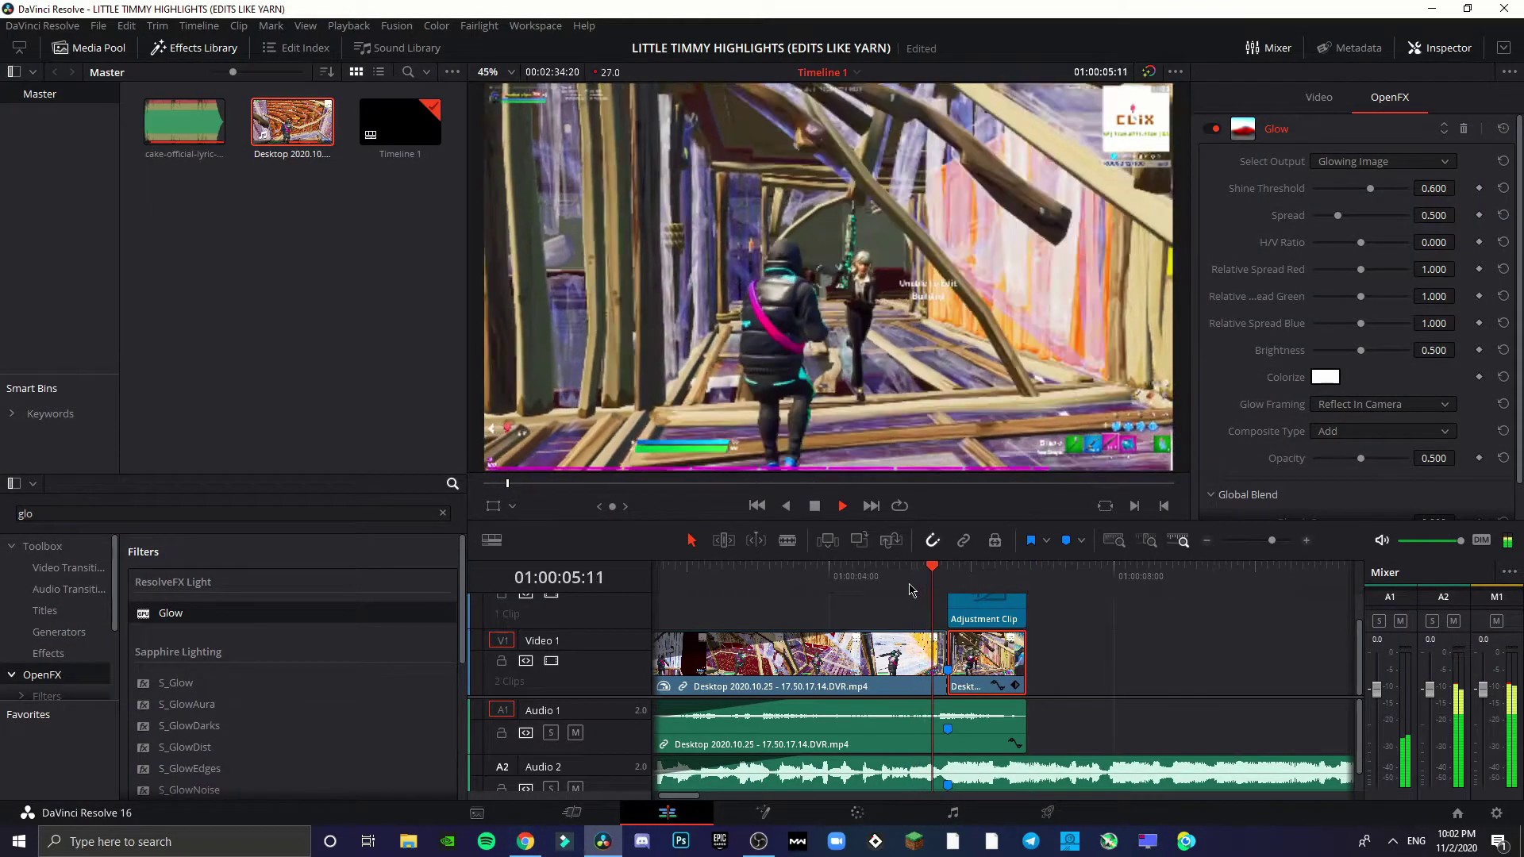
key("space")
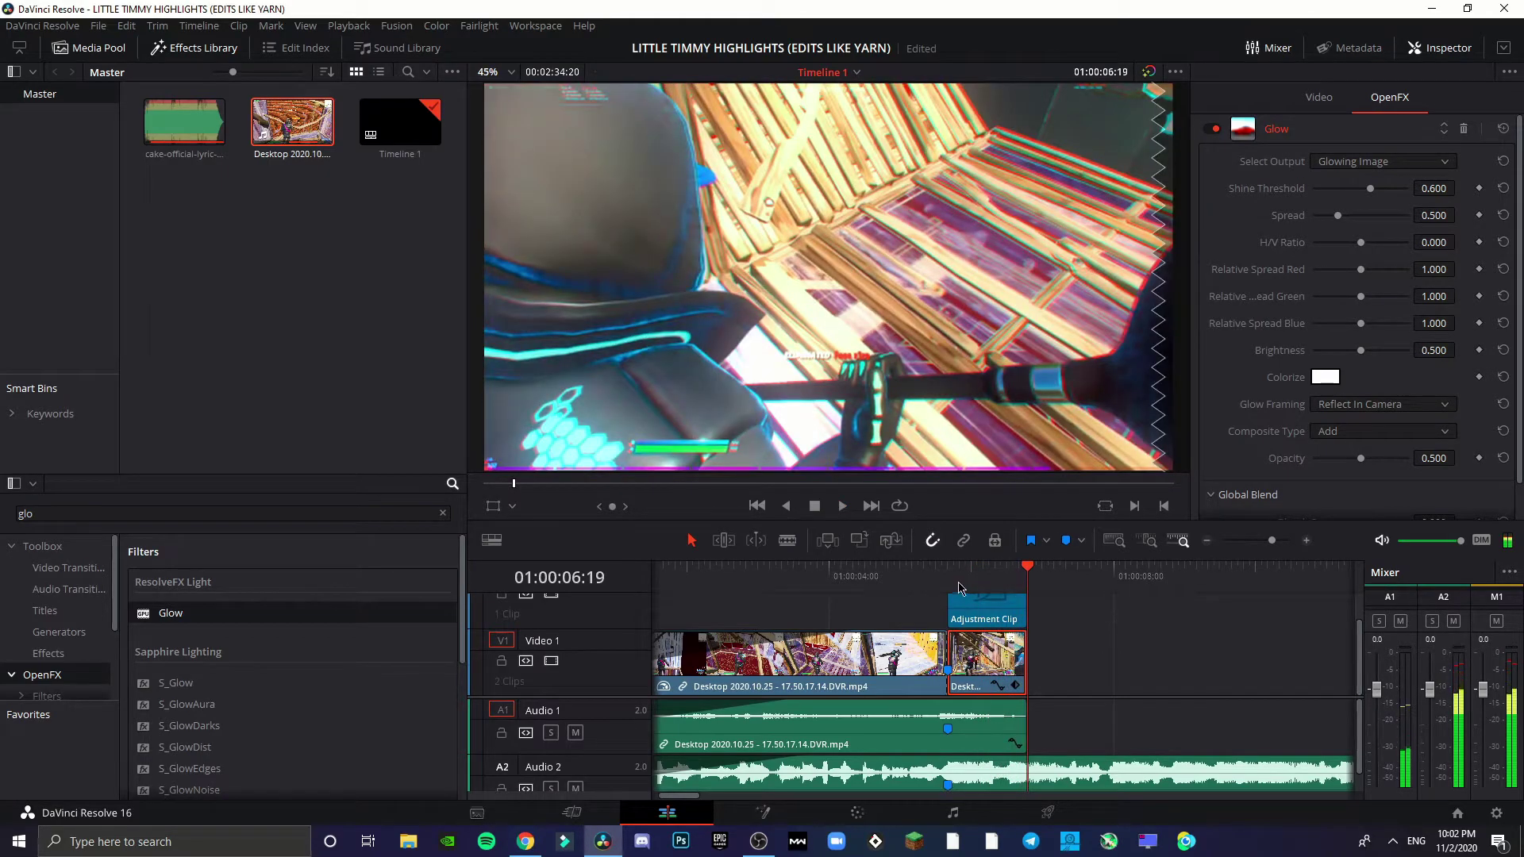
Keyframe the Glow's Shine Threshold at the start of the cut segment and change its value at the segment's end.
key("Up")
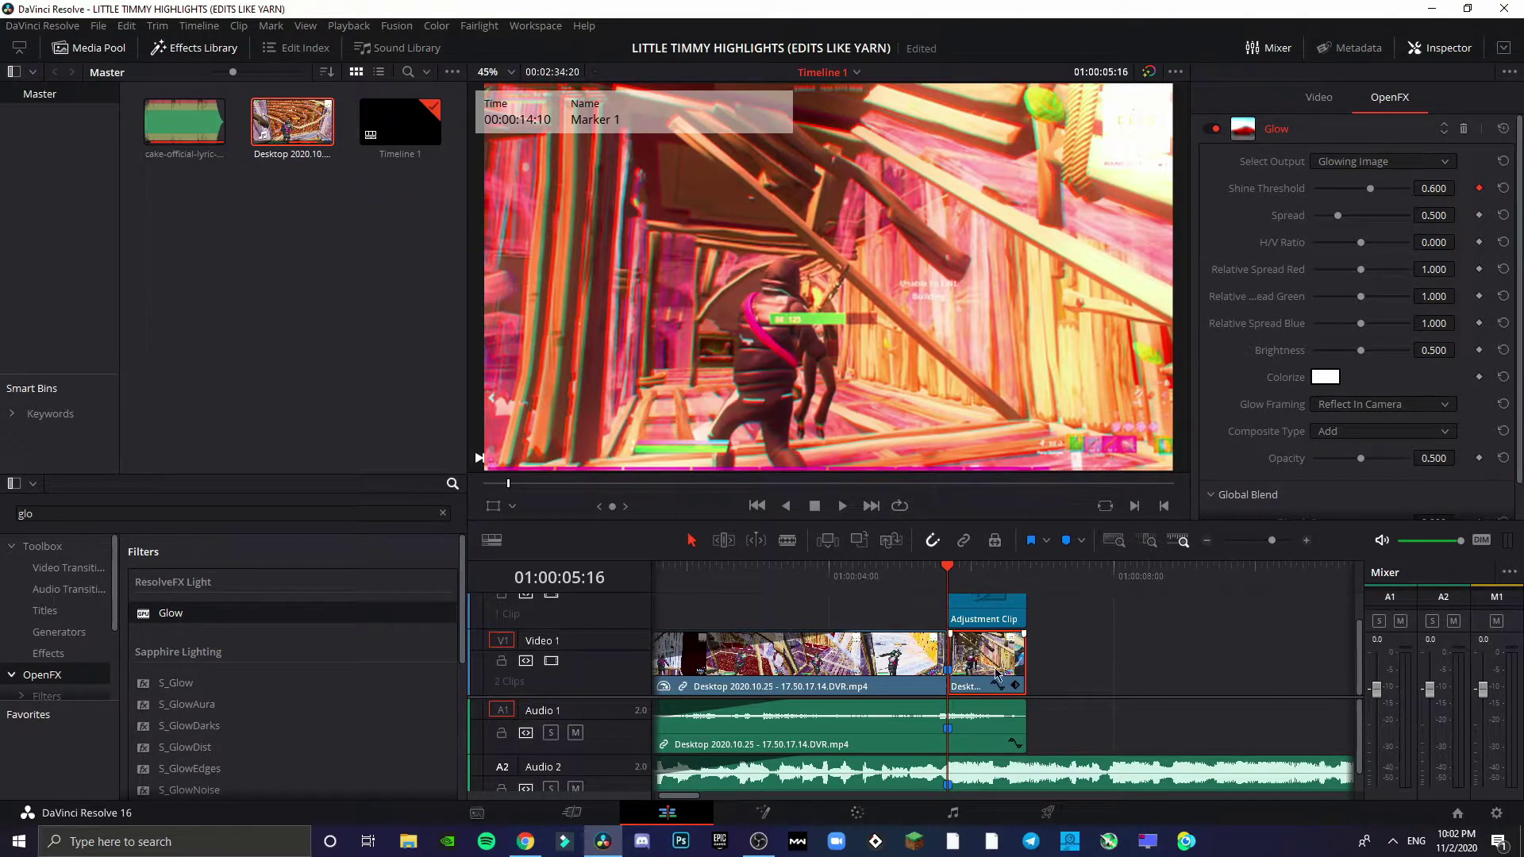
left_click(1029, 576)
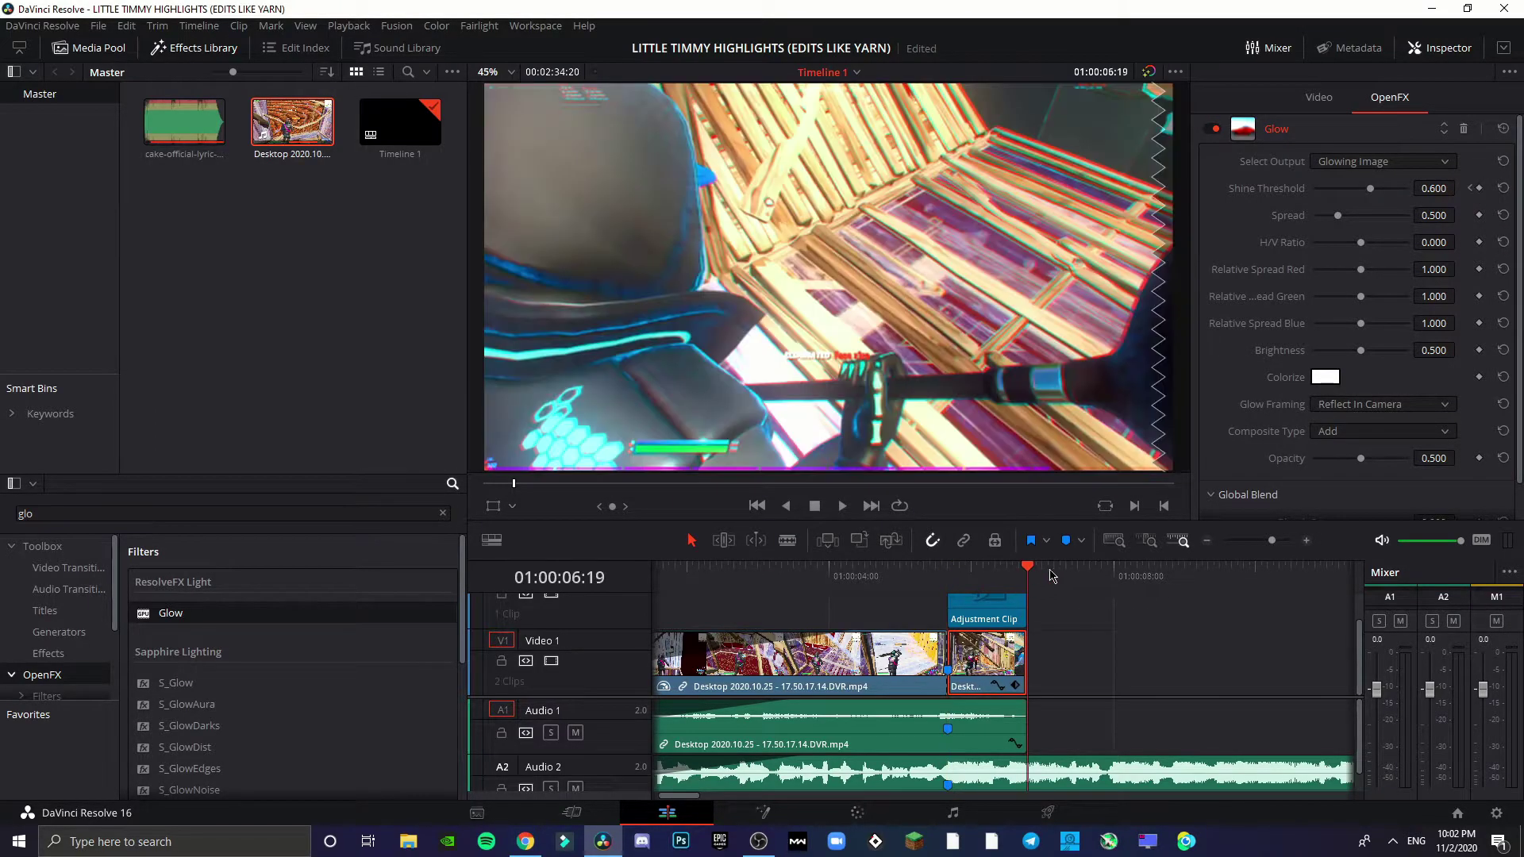
left_click(1480, 189)
left_click_drag(1437, 189, 1459, 187)
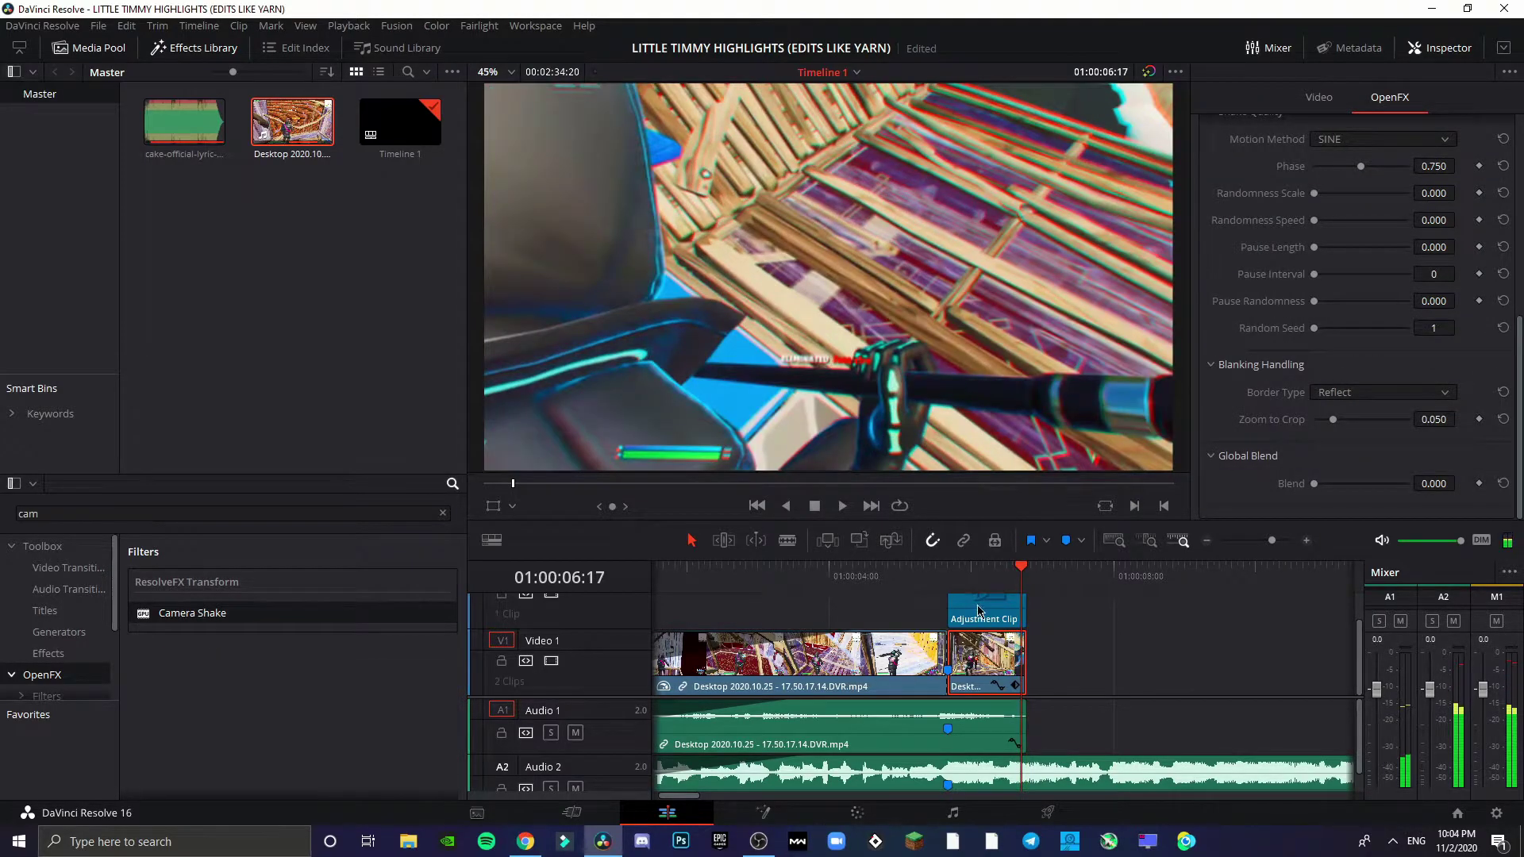
Add a fade-out of about 7 frames to the end of the adjustment clip on Video 2.
left_click(949, 580)
scroll(949, 585, "up", 2)
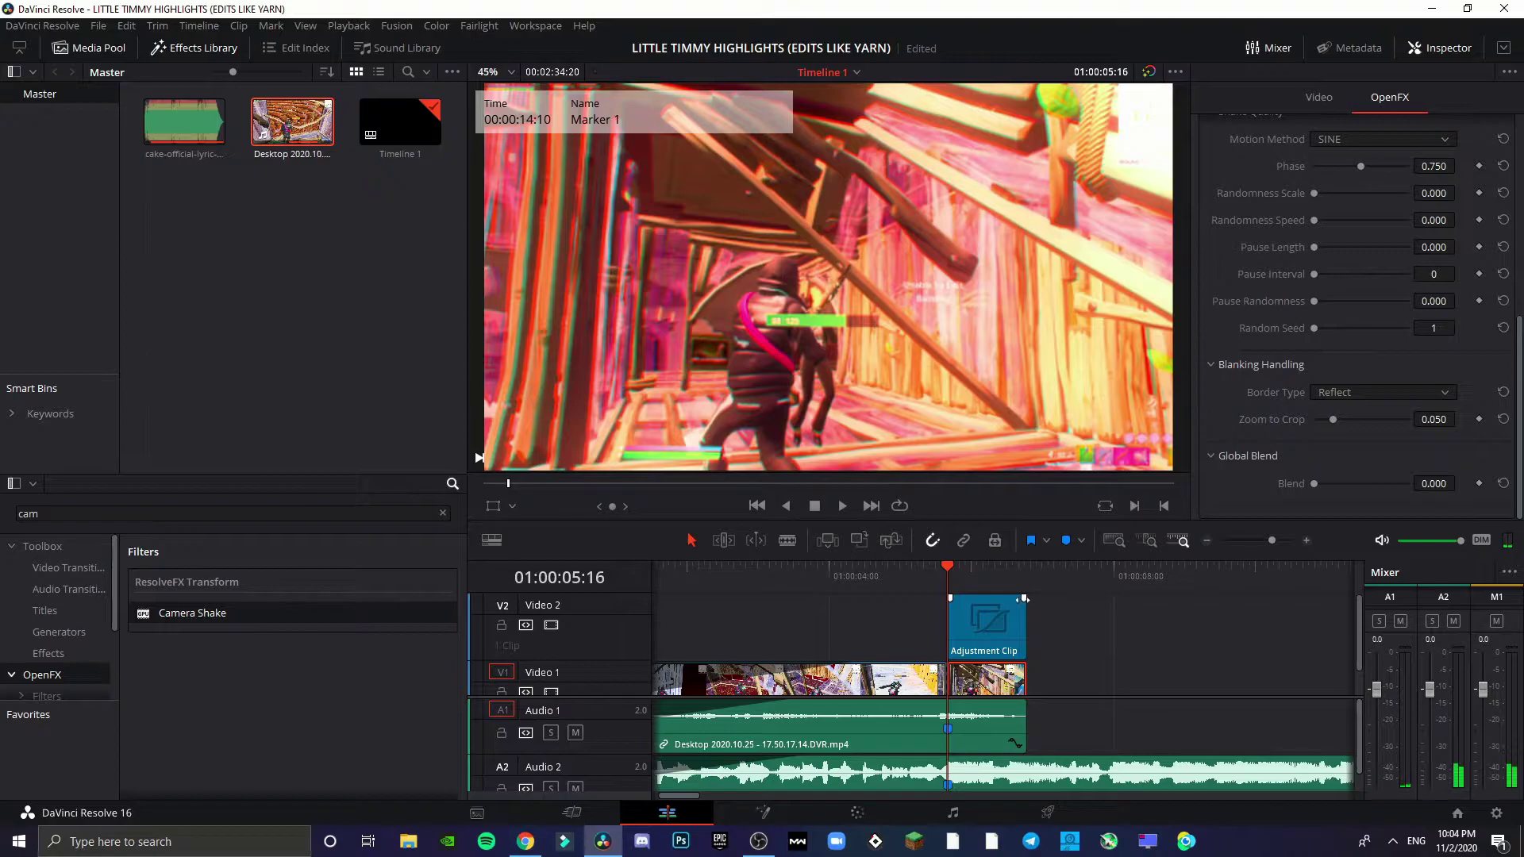
left_click_drag(1024, 612, 1002, 605)
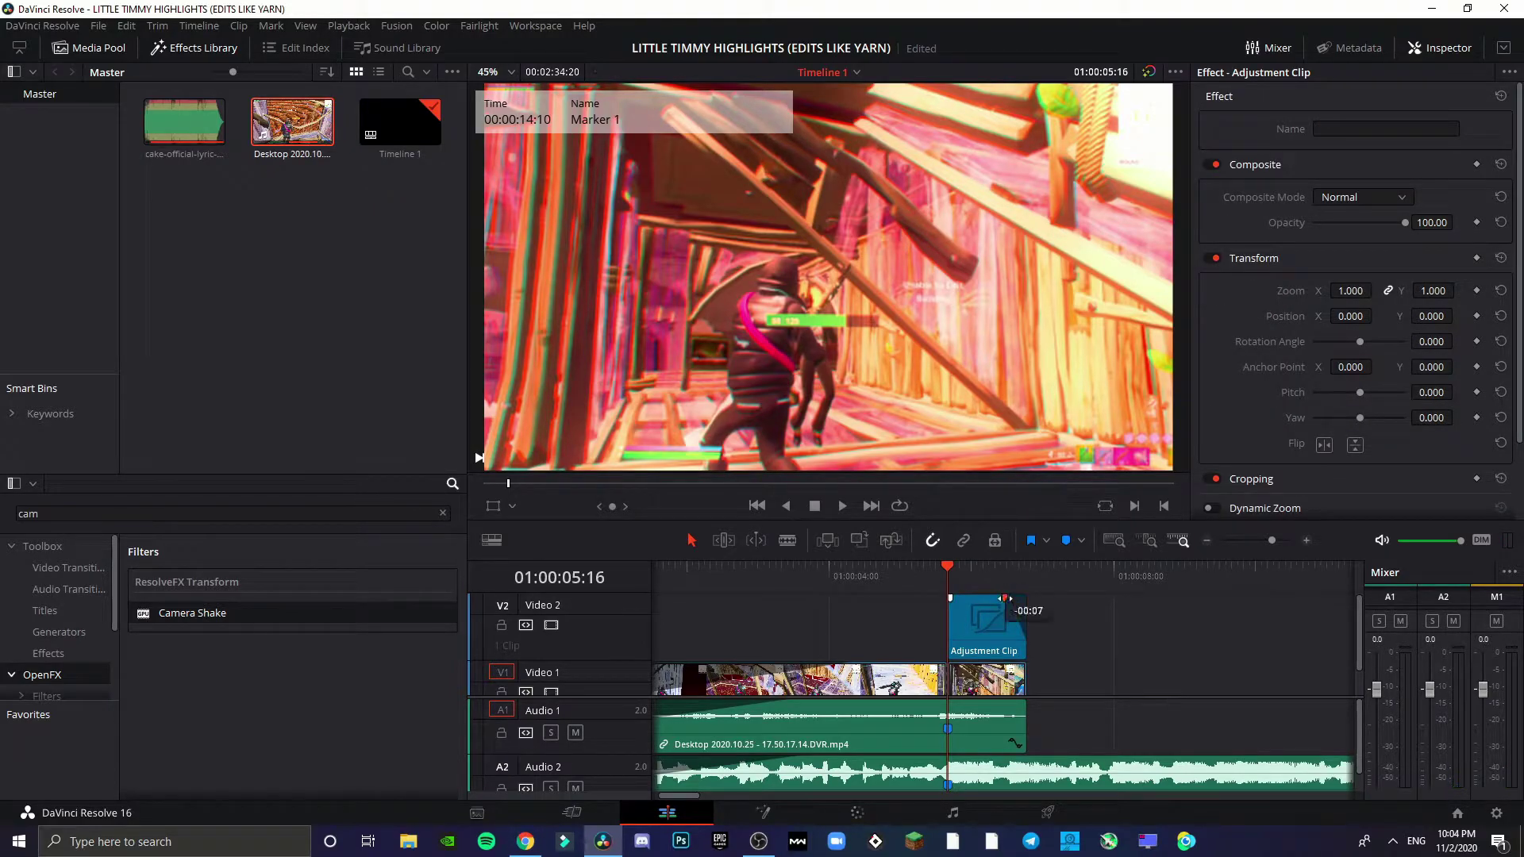
scroll(1020, 632, "down", 1)
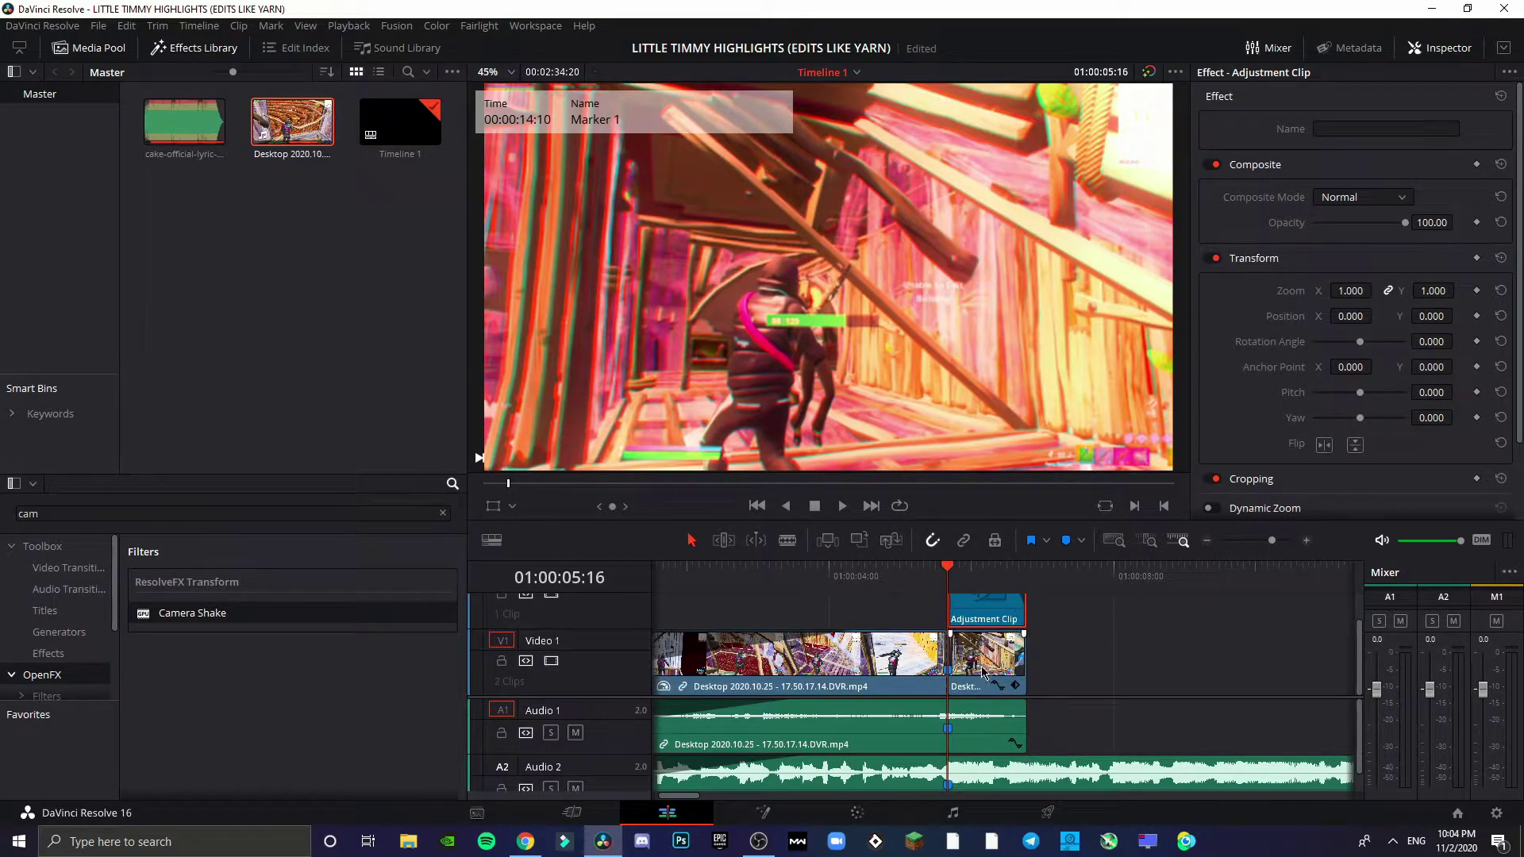
Set the blue value of clip 02's Red Output to 0.15 at its first frame on the Color page.
left_click(868, 819)
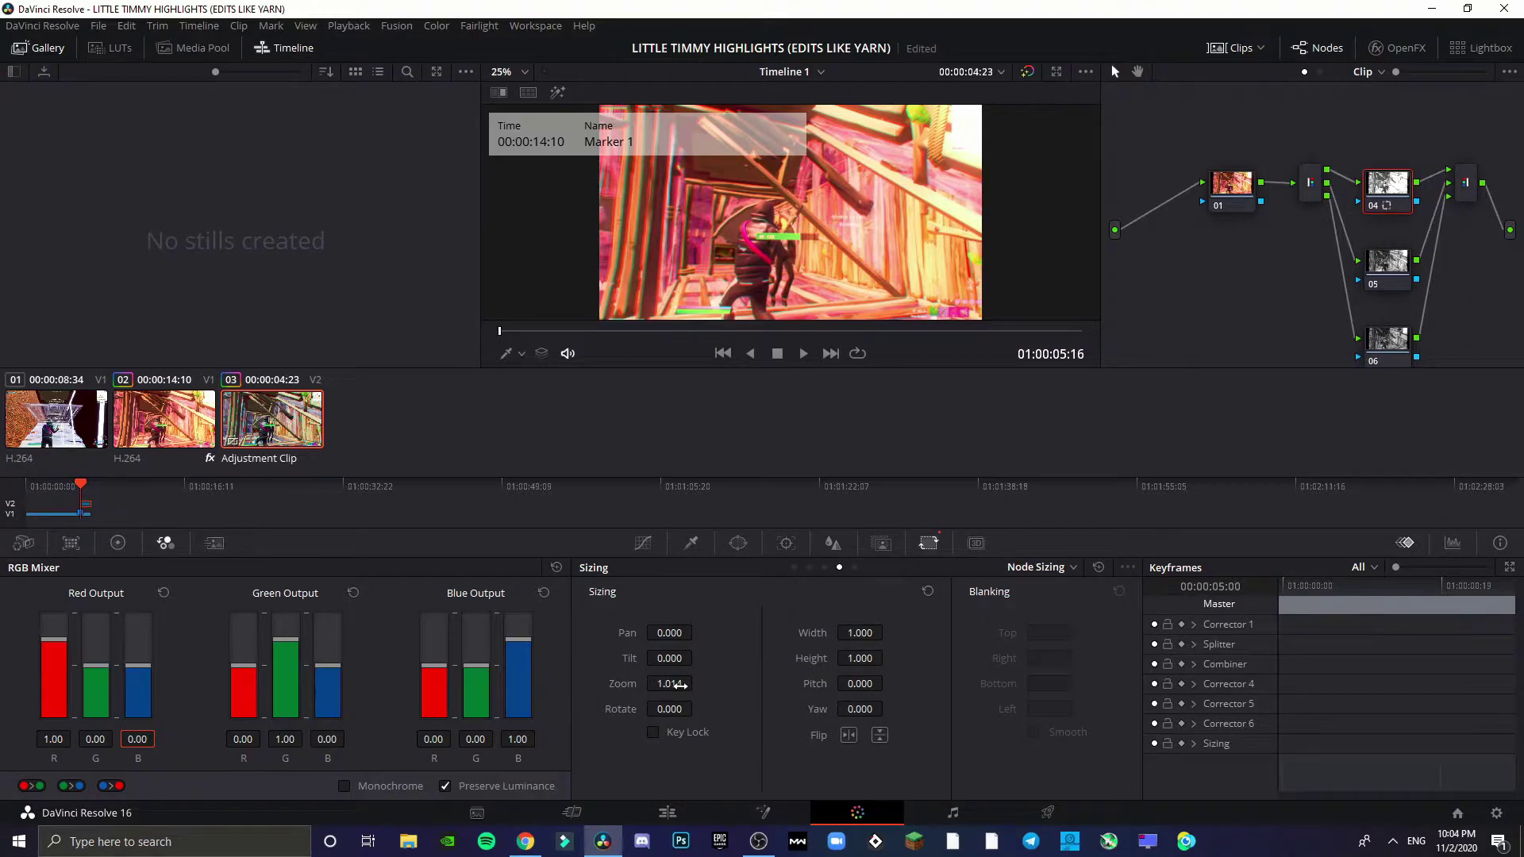
left_click(177, 433)
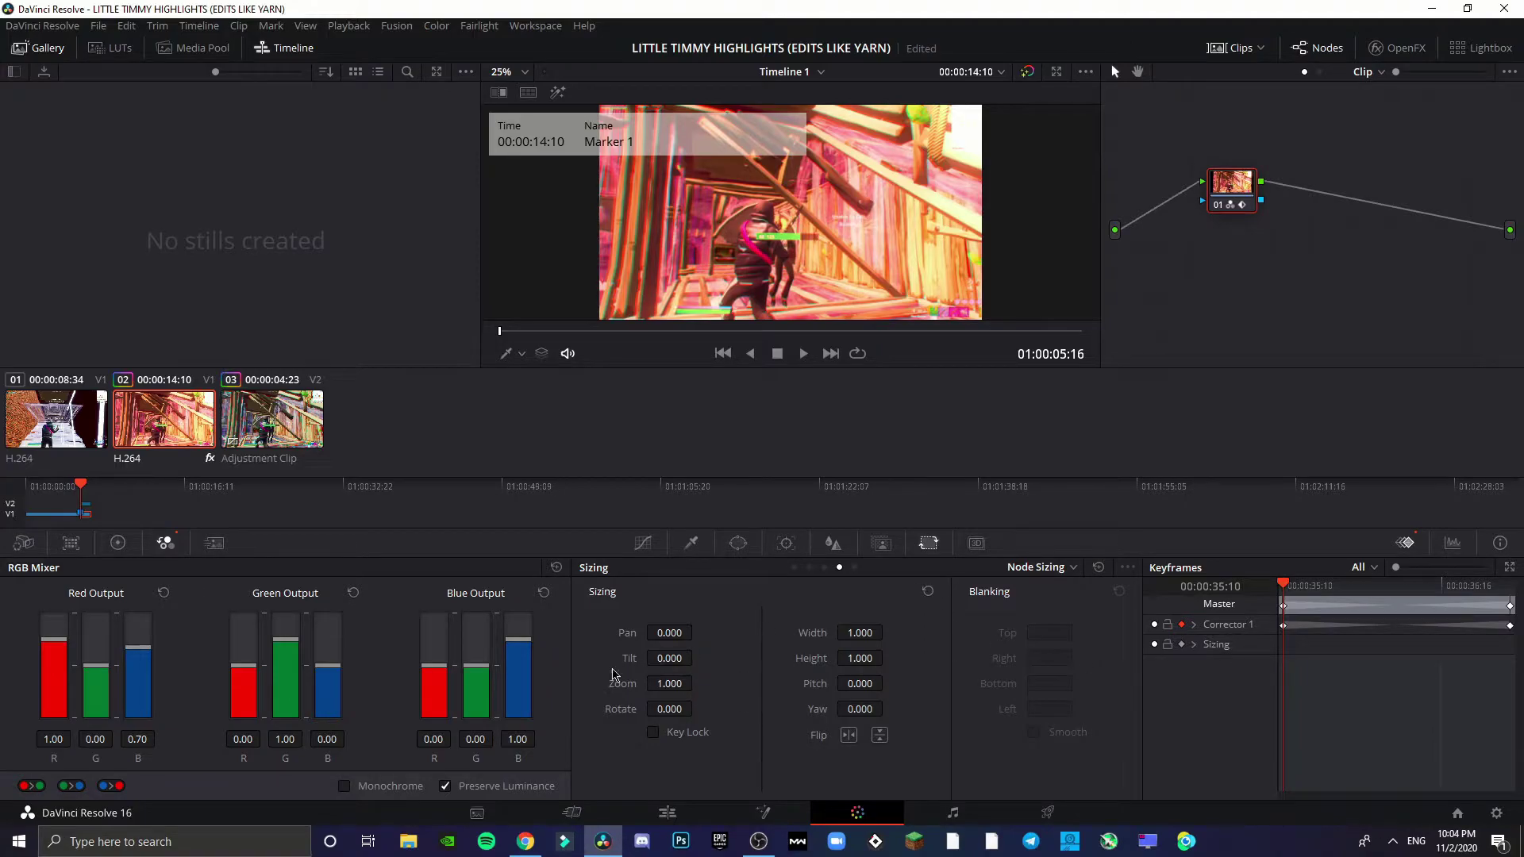
left_click_drag(137, 739, 92, 739)
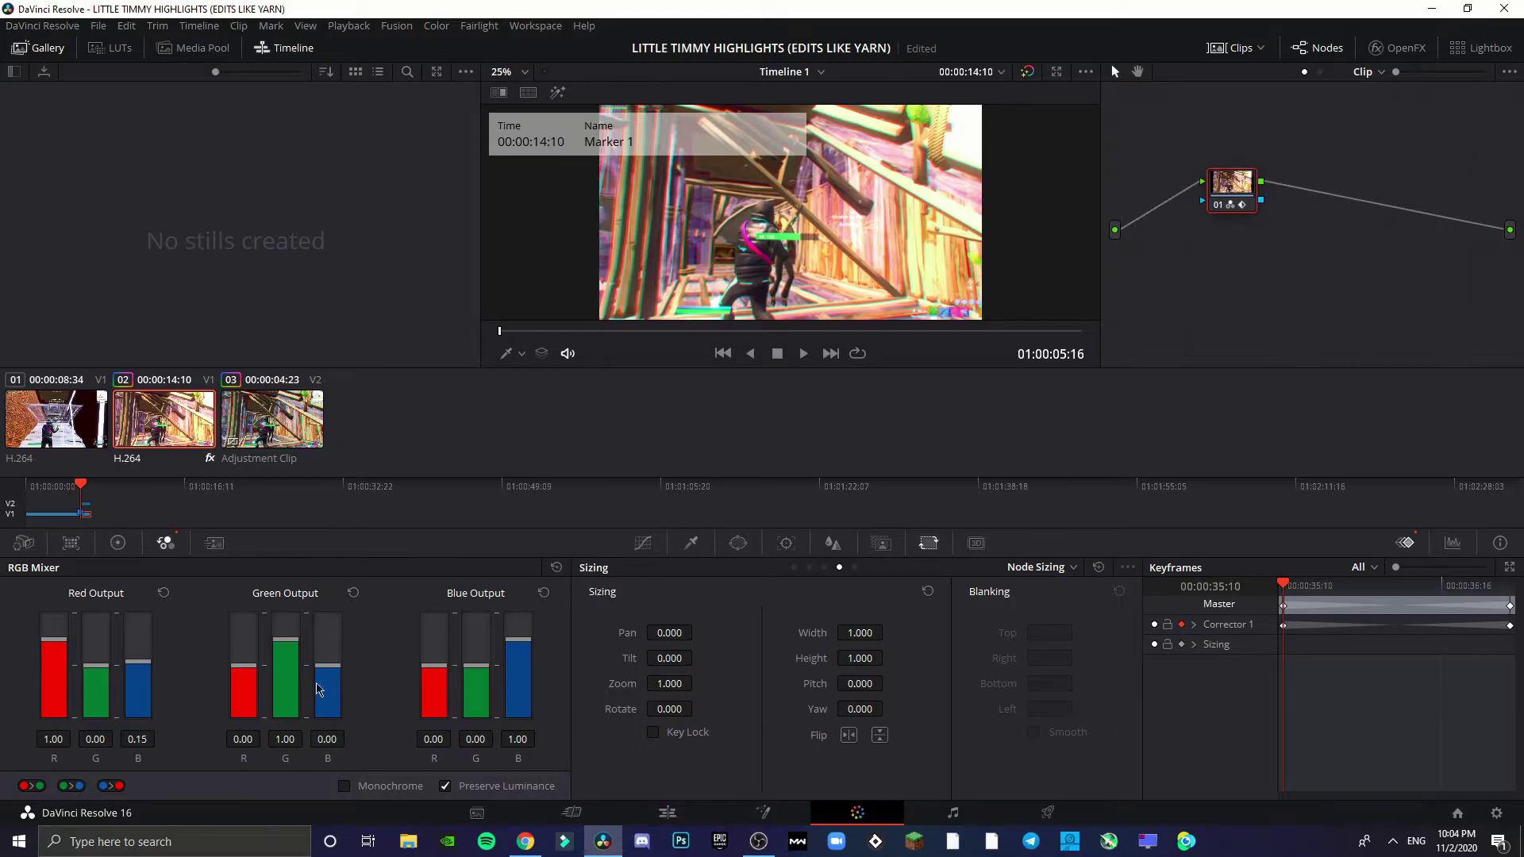
Play the section across the cut on the Edit page to check the reduced colour flash.
left_click(667, 813)
left_click(926, 568)
key("space")
key("space")
Go back to the beat marker and set the blue value of clip 02's Red Output to 0.25 on the Color page.
left_click(947, 588)
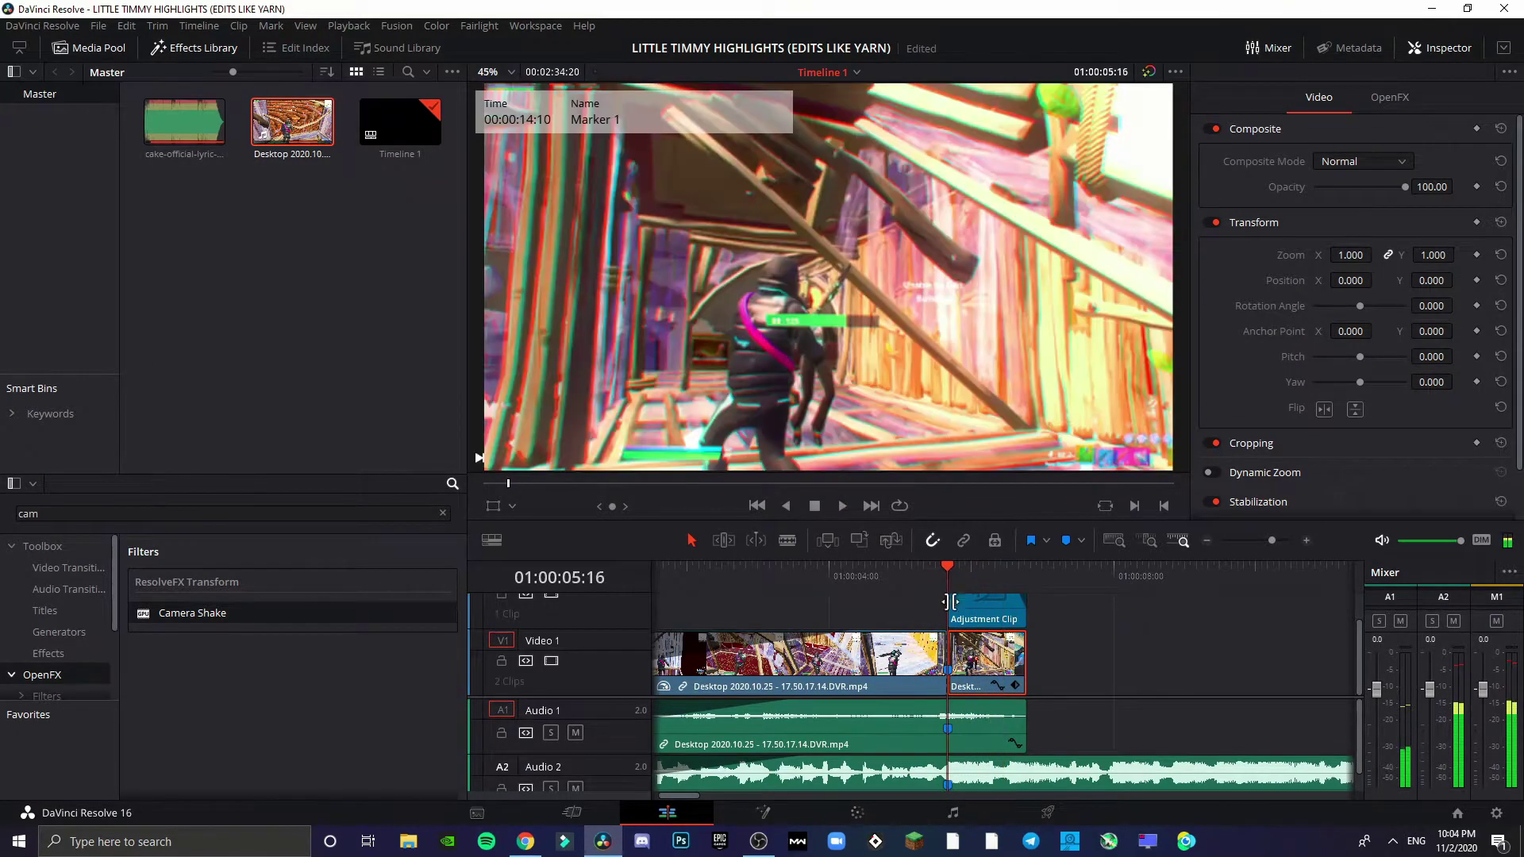
left_click(857, 813)
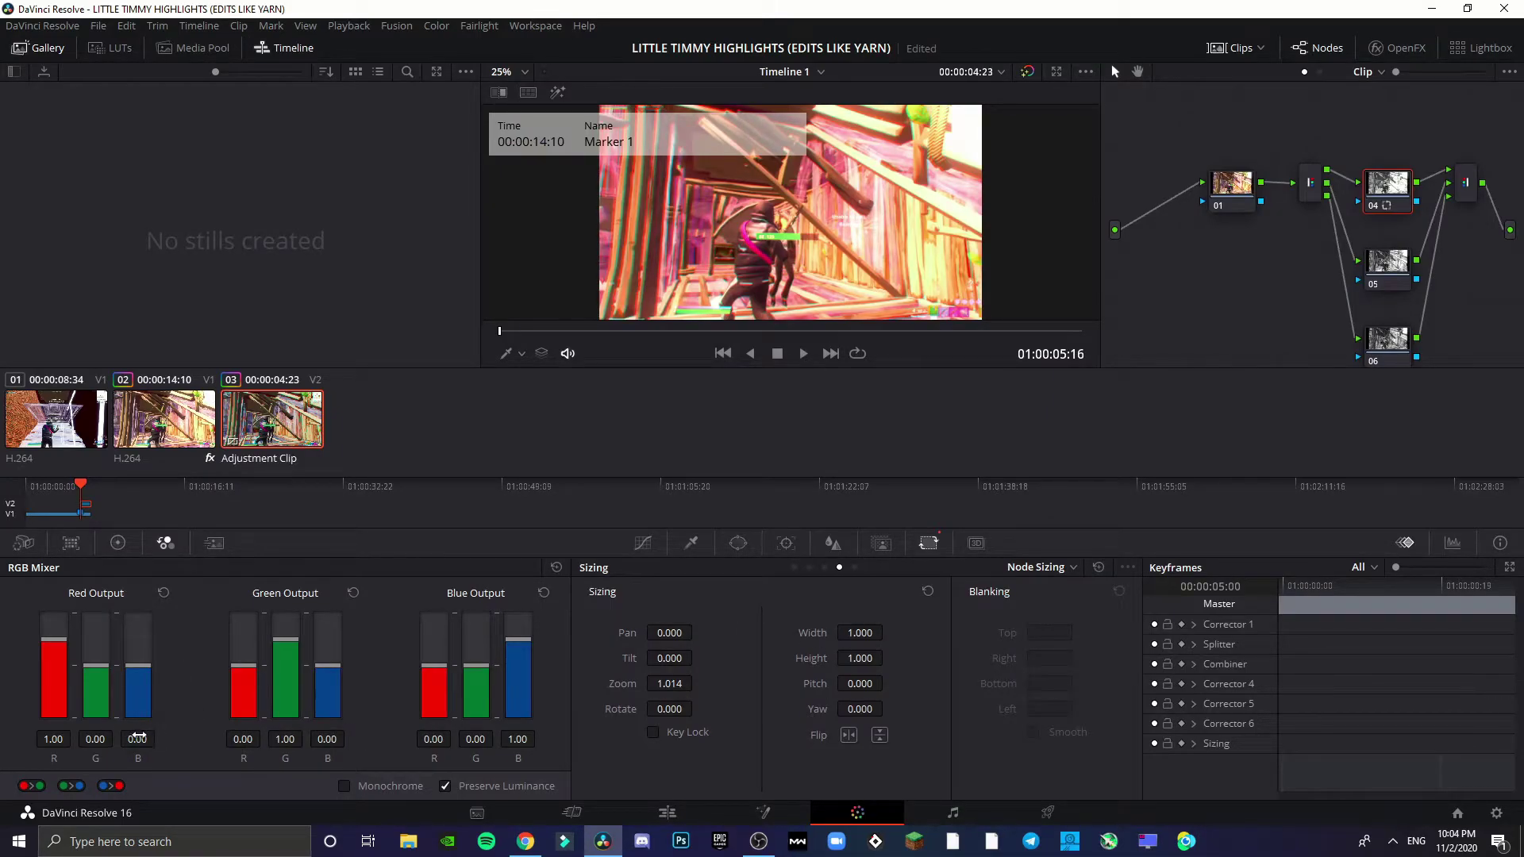
left_click(166, 432)
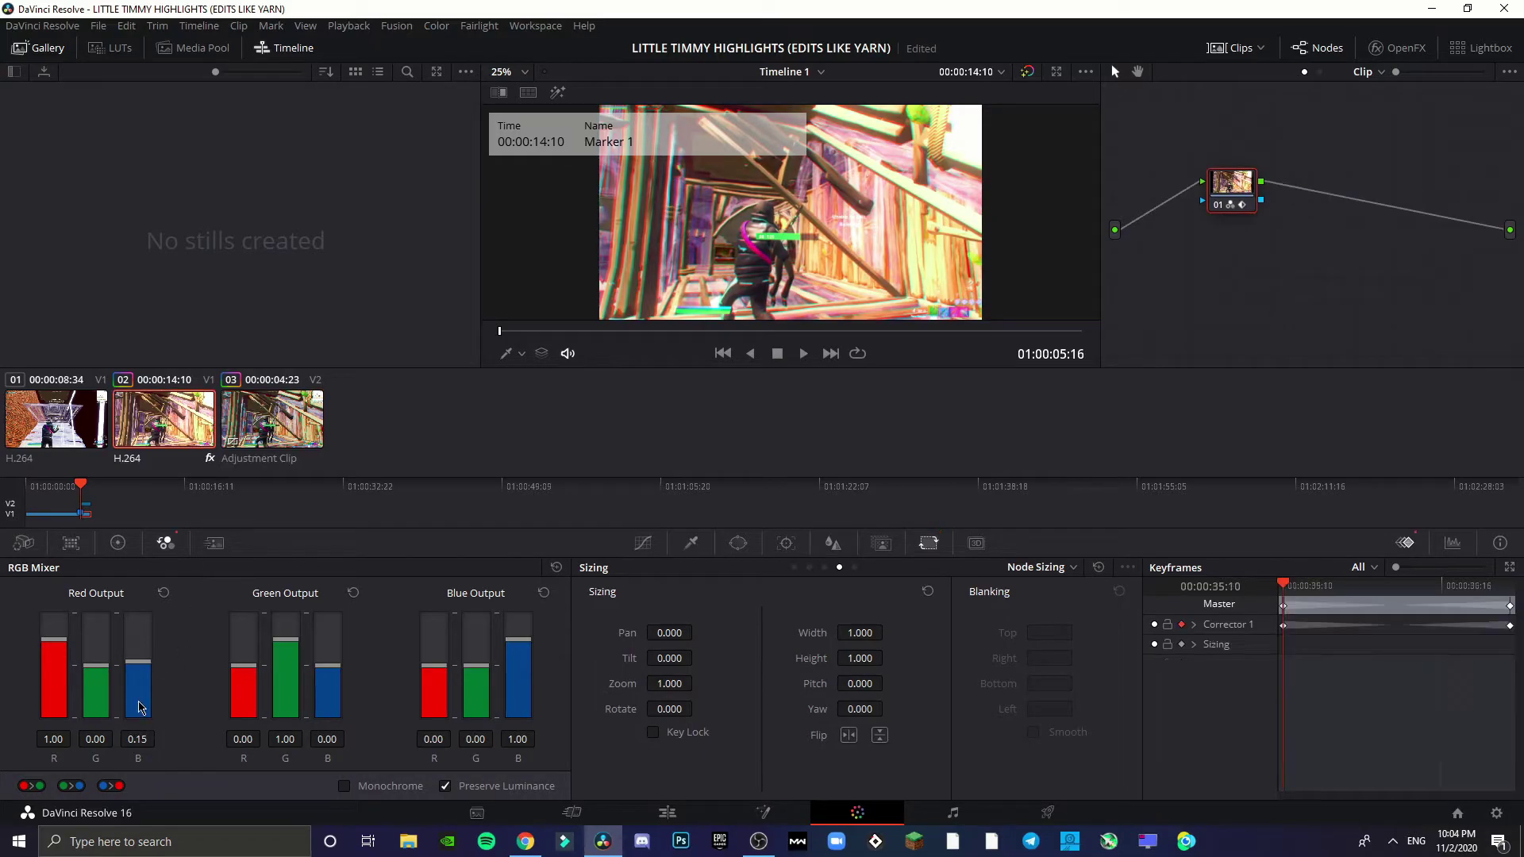
left_click_drag(137, 739, 149, 739)
Play the Edit page timeline from before the cut to review the adjusted red tint.
left_click(668, 812)
left_click(872, 587)
key("space")
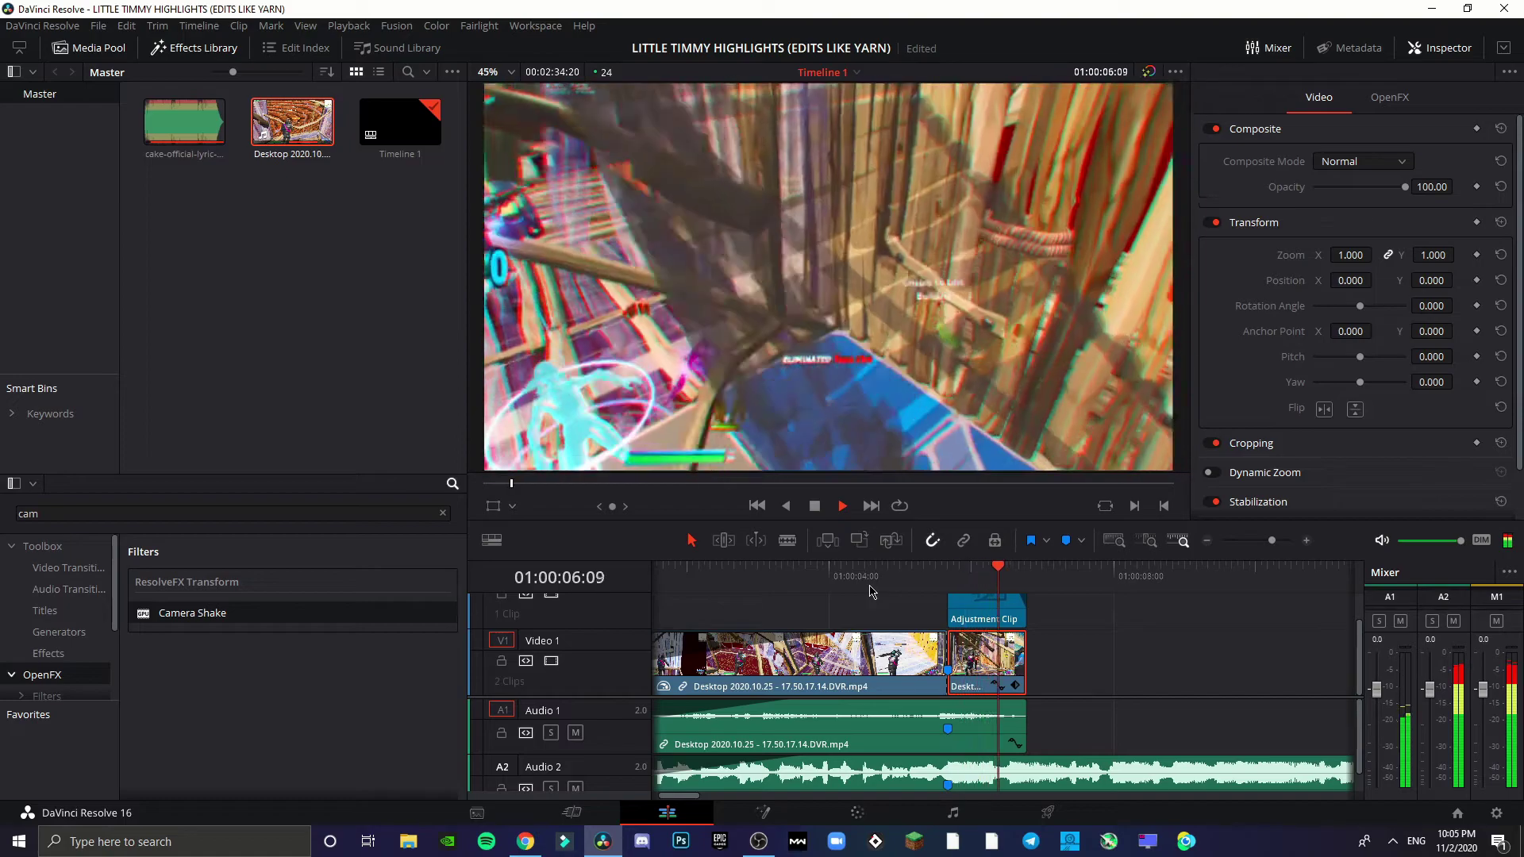
At the beat marker, set the blue value of clip 02's Red Output to 0.50 on the Color page.
left_click(949, 589)
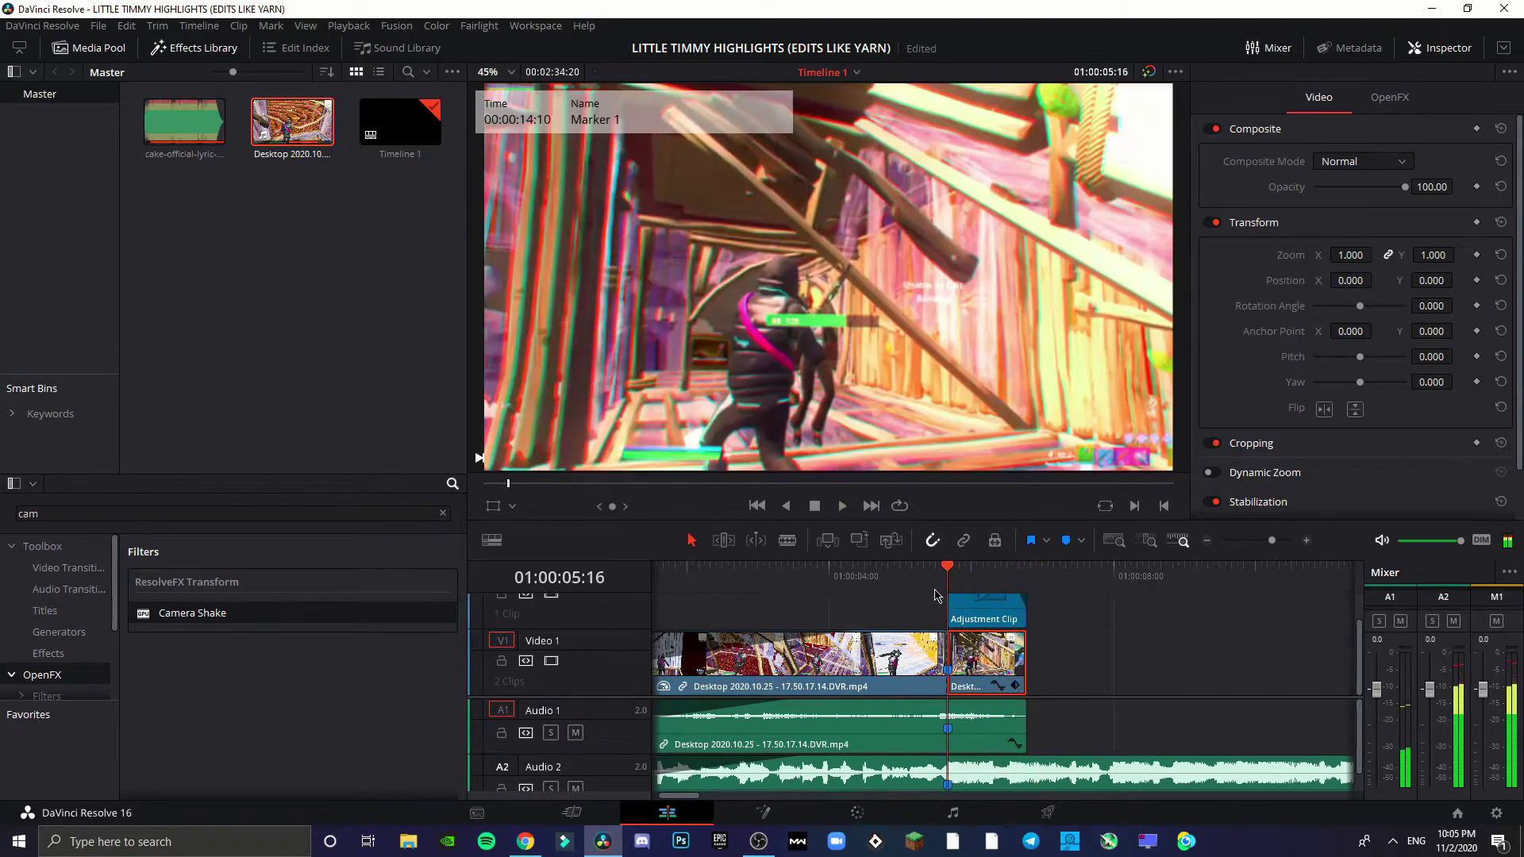
left_click(857, 812)
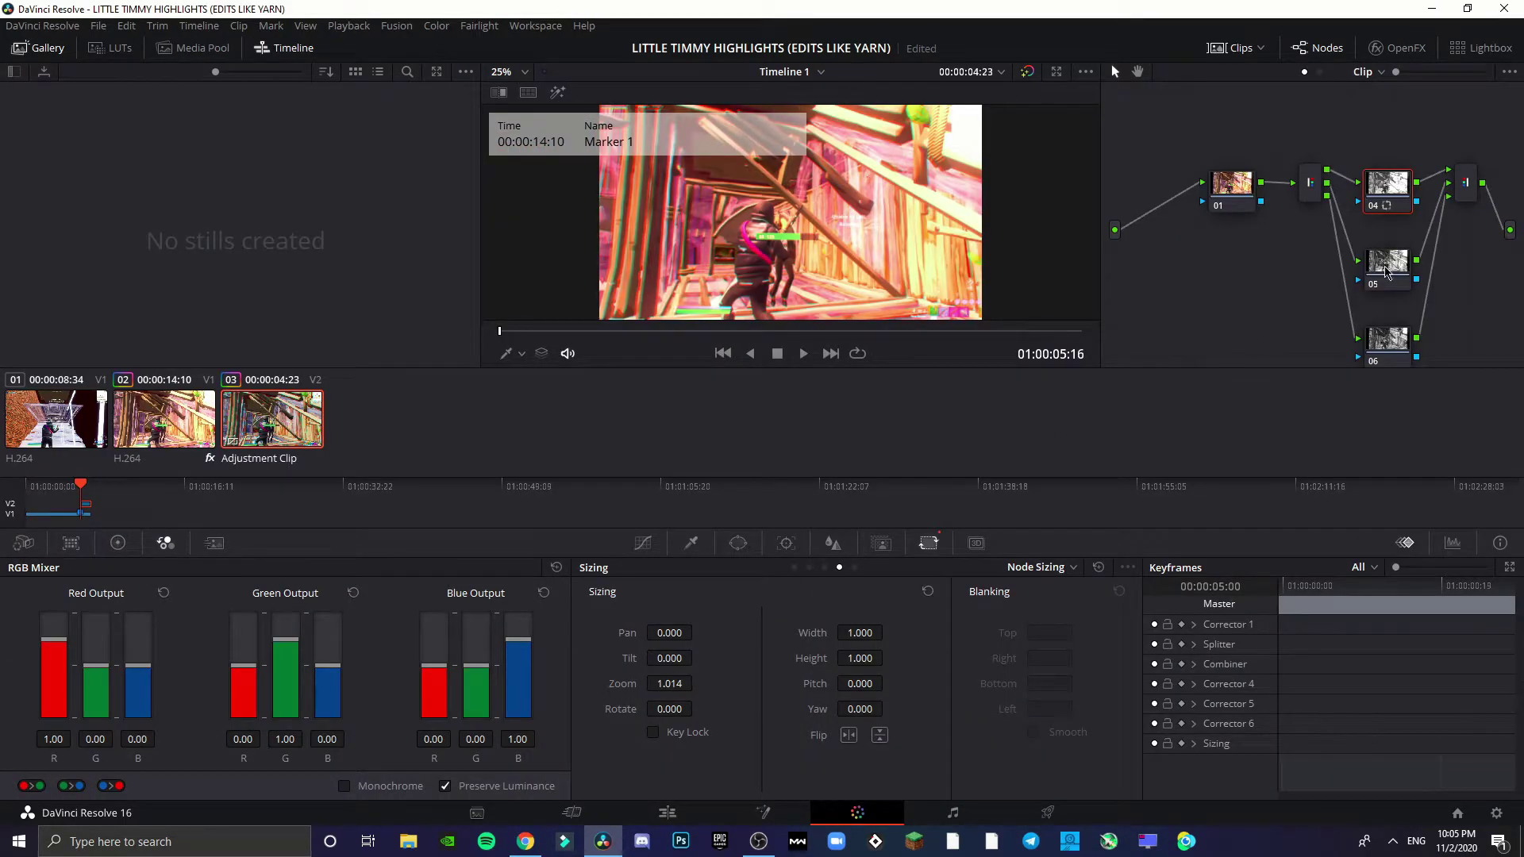
left_click(178, 441)
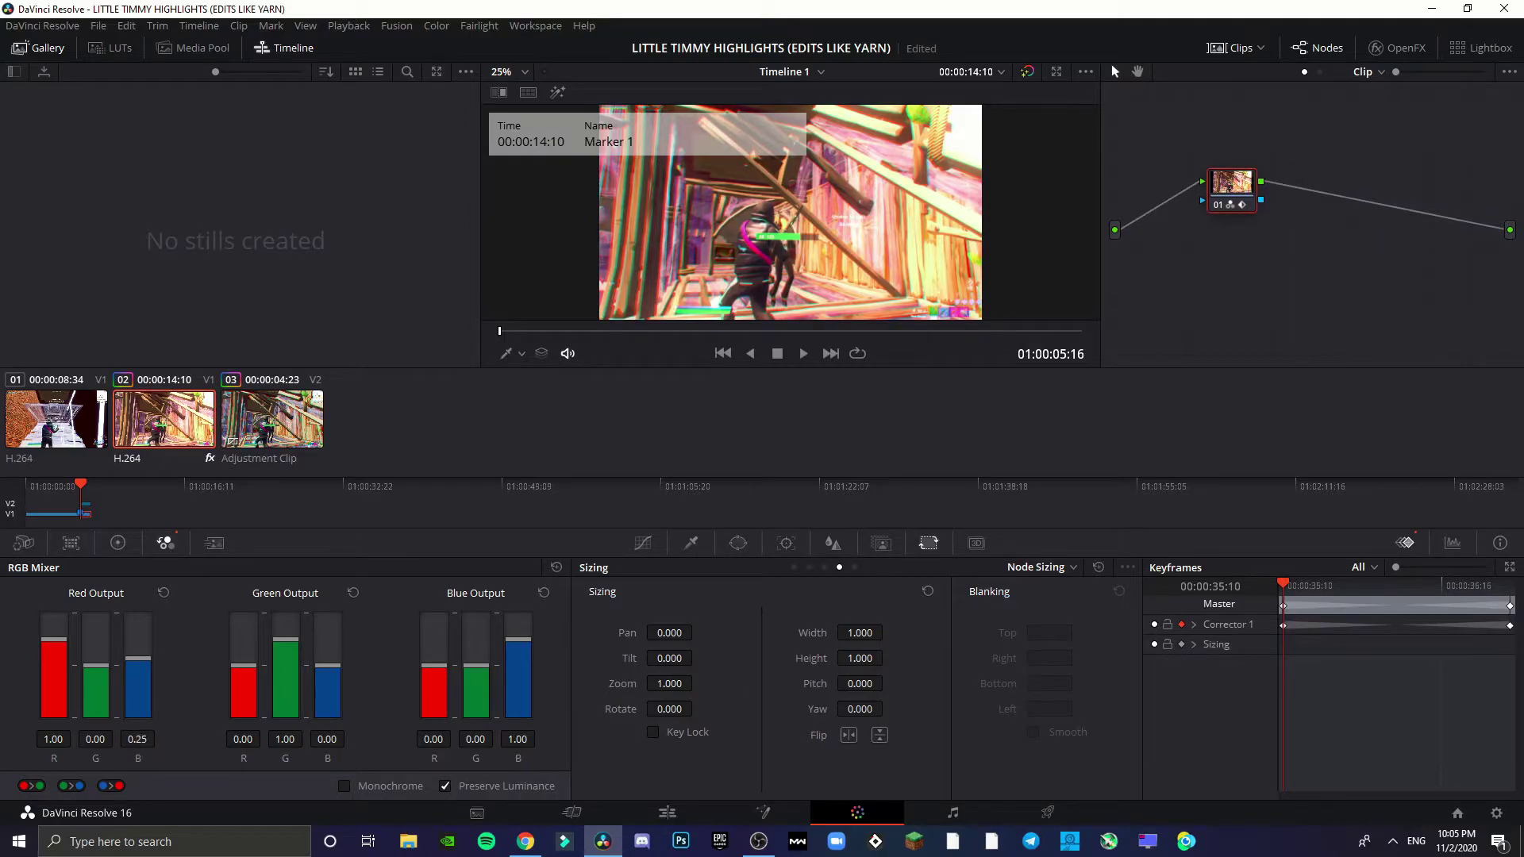
left_click_drag(137, 659, 138, 651)
Return to the Edit page and play the clip repeatedly through the shot to review the combined effects.
left_click(667, 812)
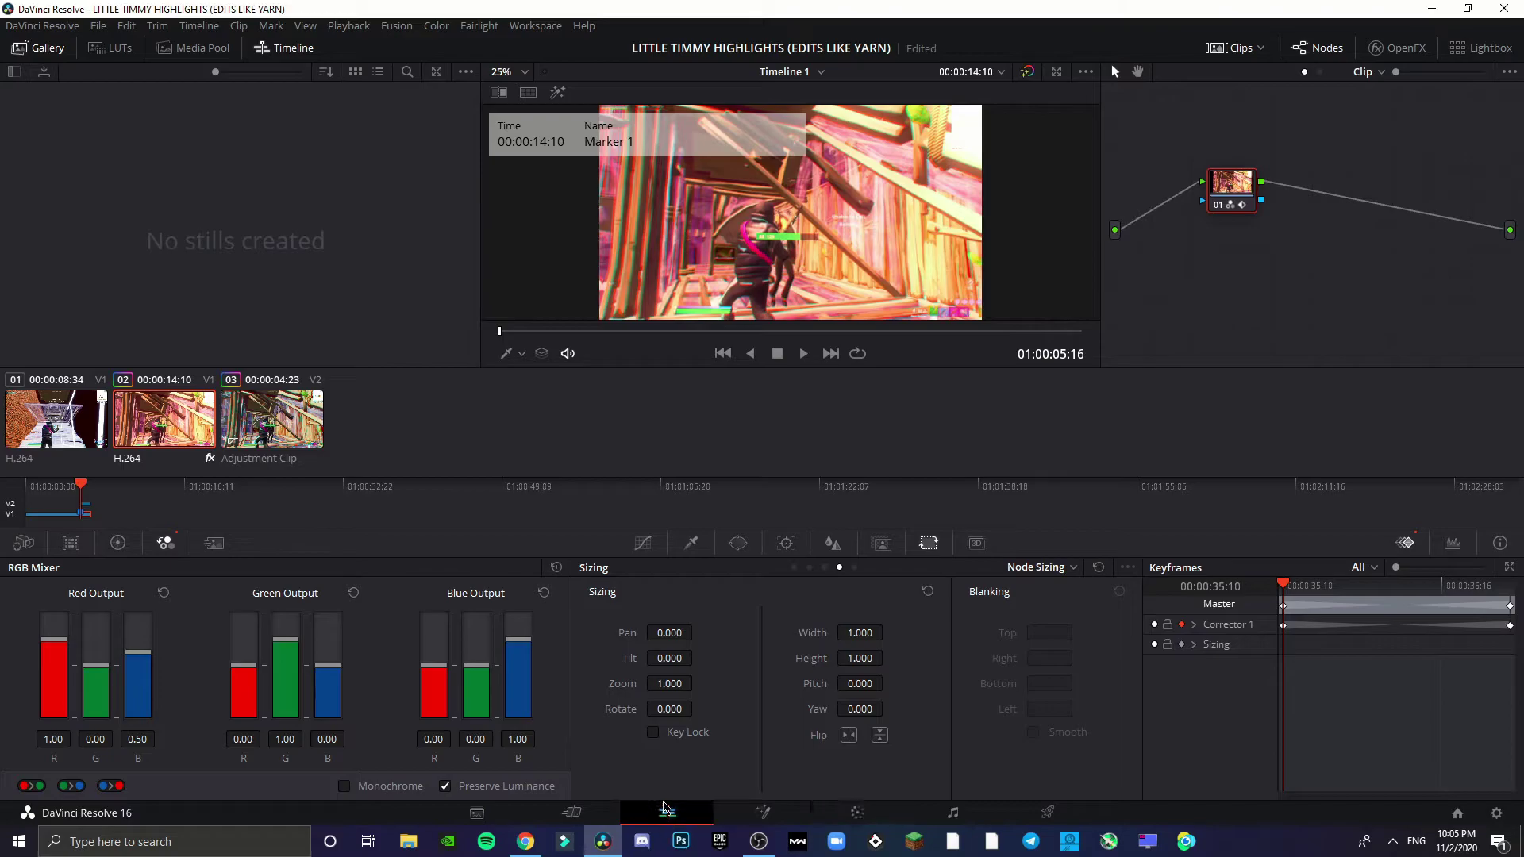
left_click(841, 620)
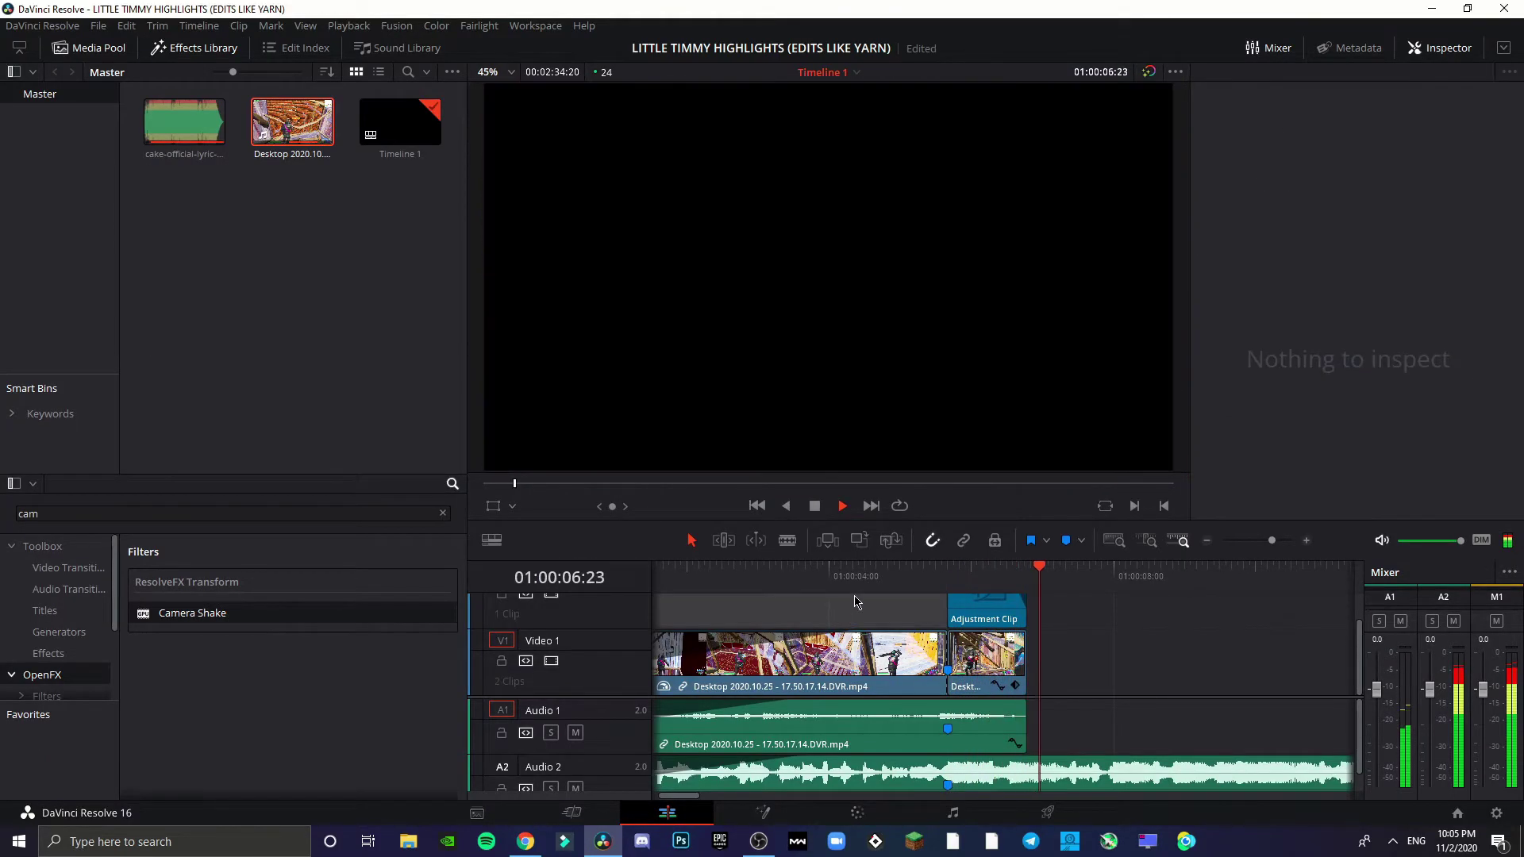
left_click(857, 577)
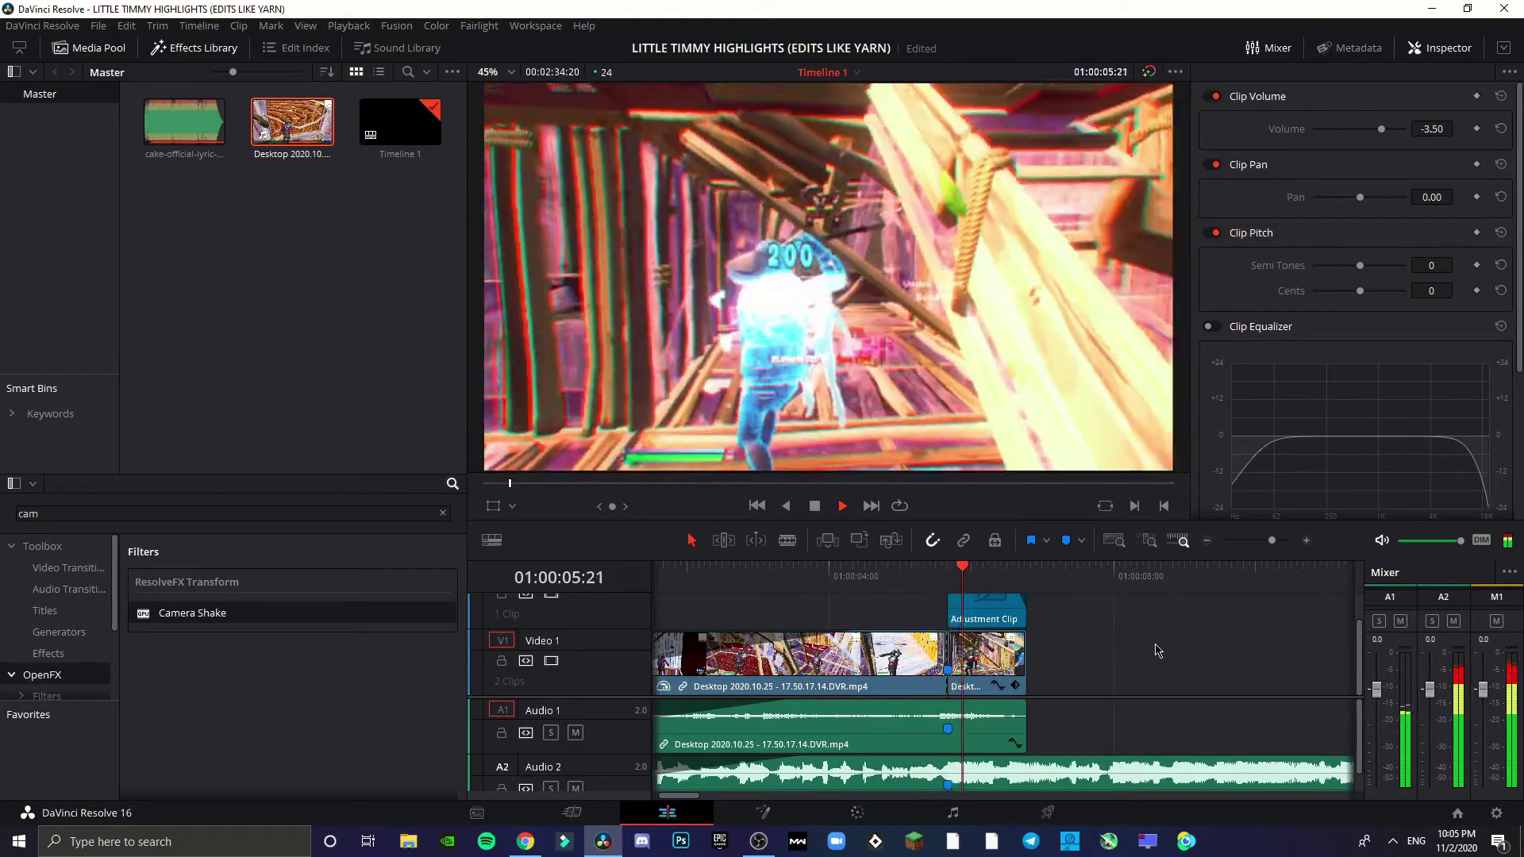
key("space")
left_click(852, 575)
key("space")
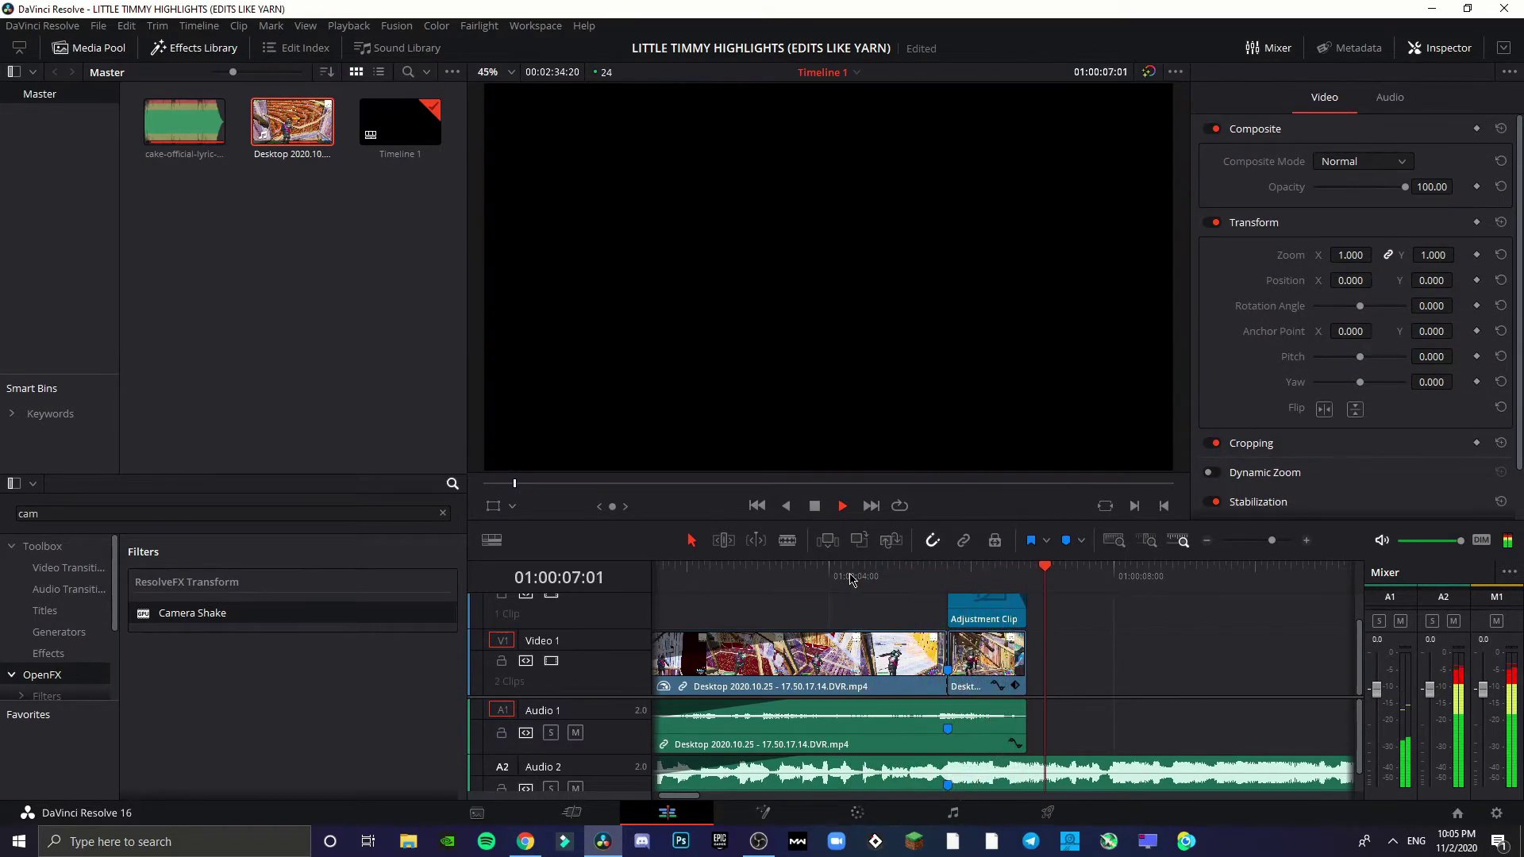
left_click(742, 575)
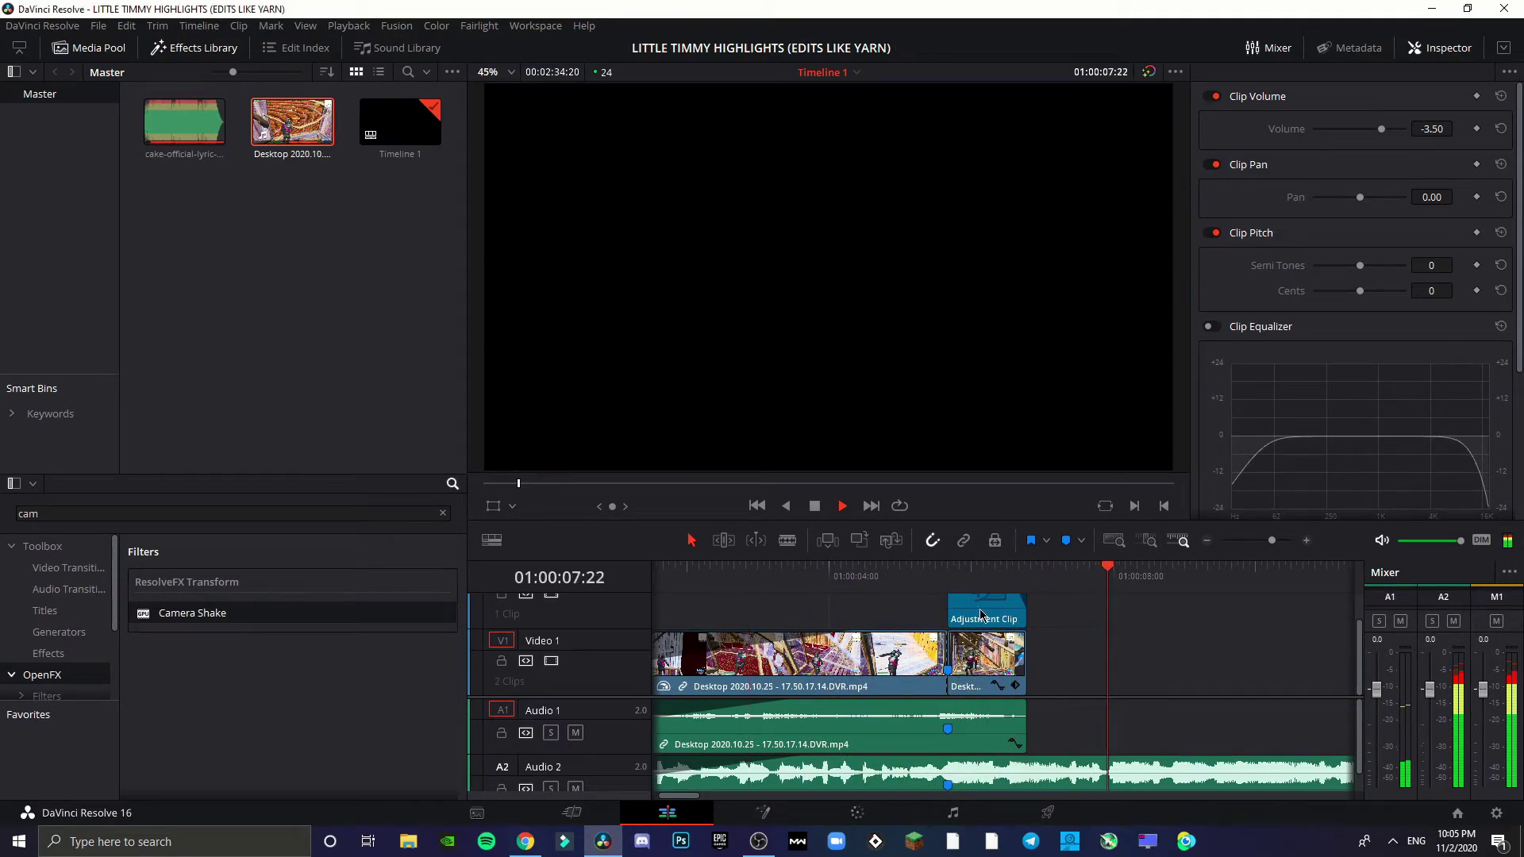
key("space")
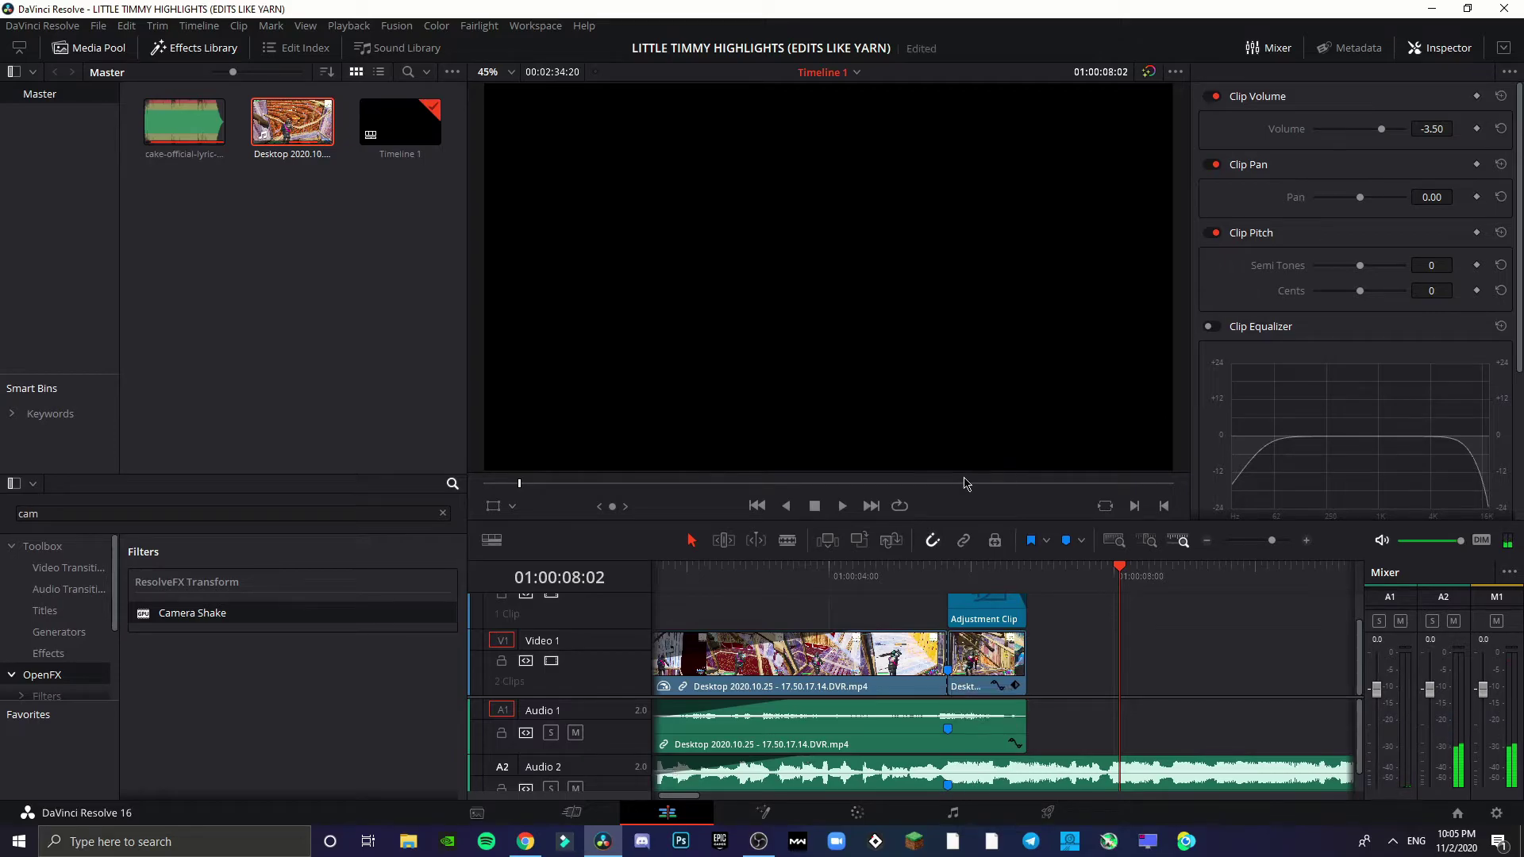
Turn on linked selection for the timeline clips.
left_click(963, 540)
left_click_drag(1272, 540, 1272, 550)
scroll(1040, 715, "down", 1)
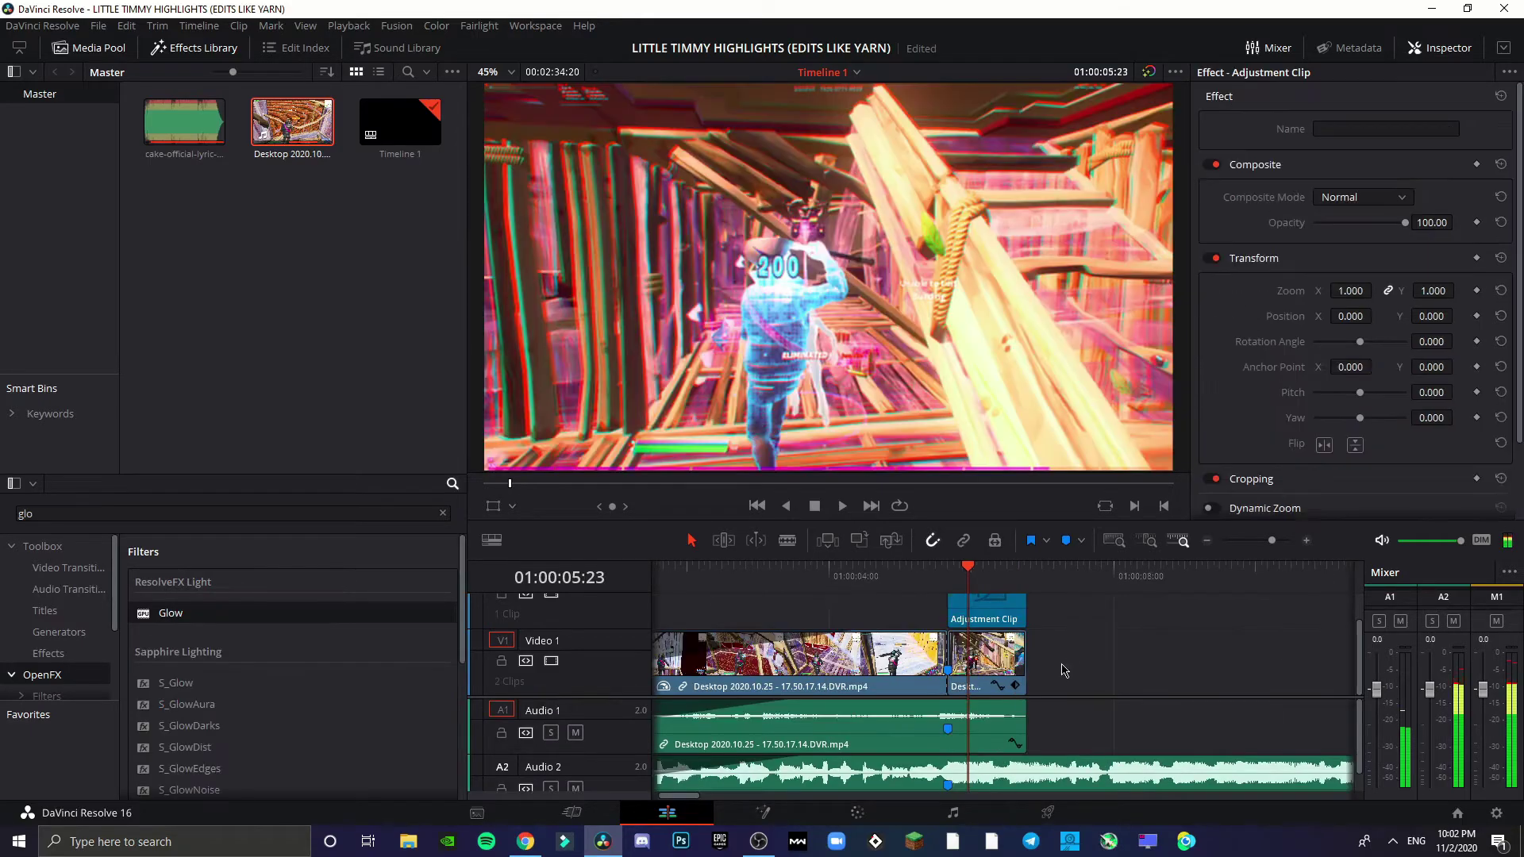
Search the effects for "cam" and add Camera Shake to the clip after the cut.
left_click(951, 651)
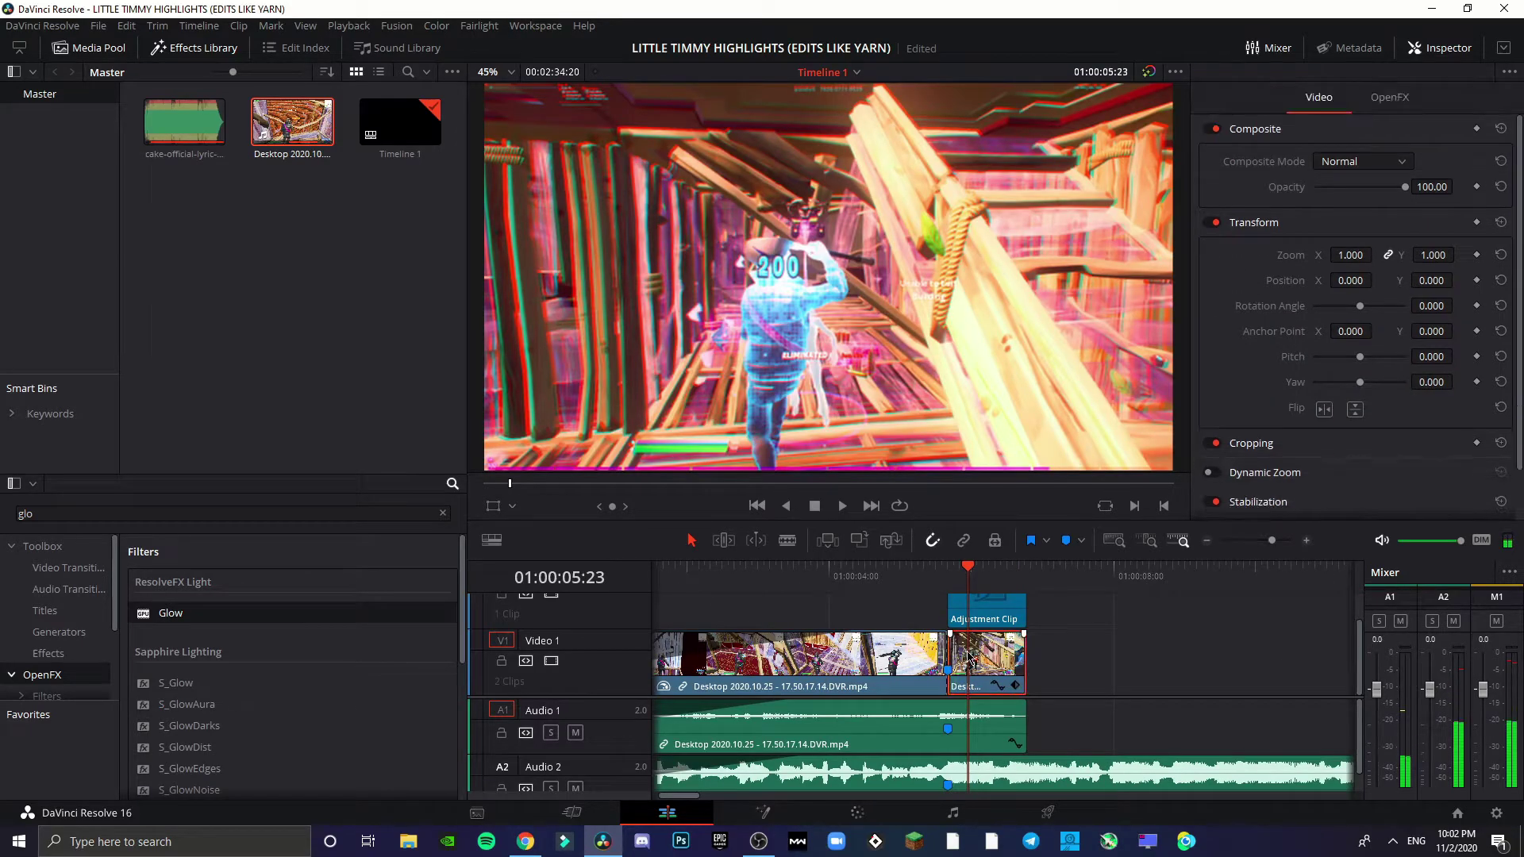
left_click(443, 513)
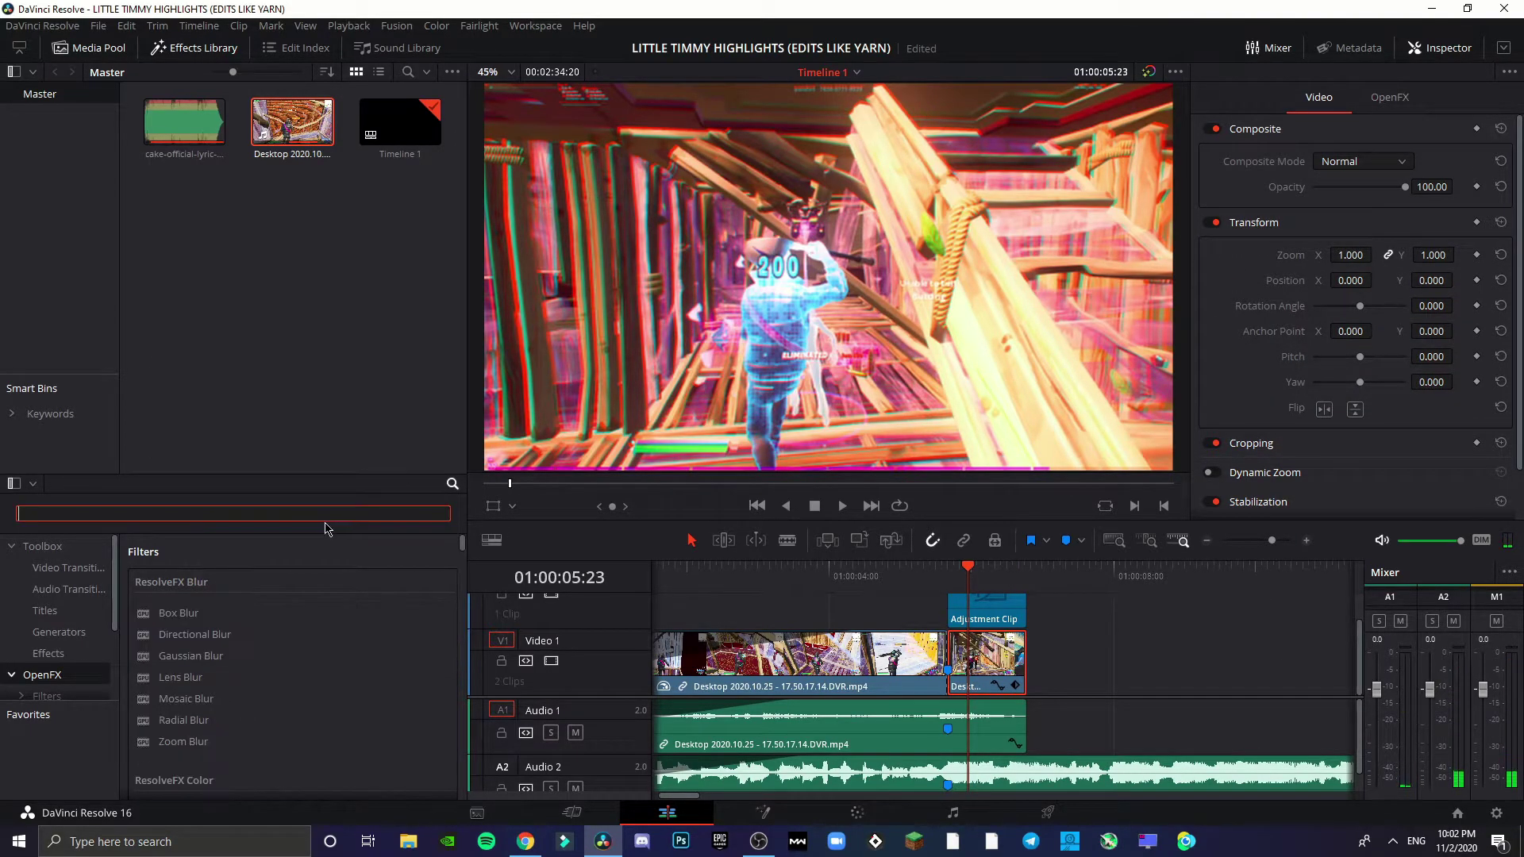
type("cam")
left_click_drag(214, 613, 988, 613)
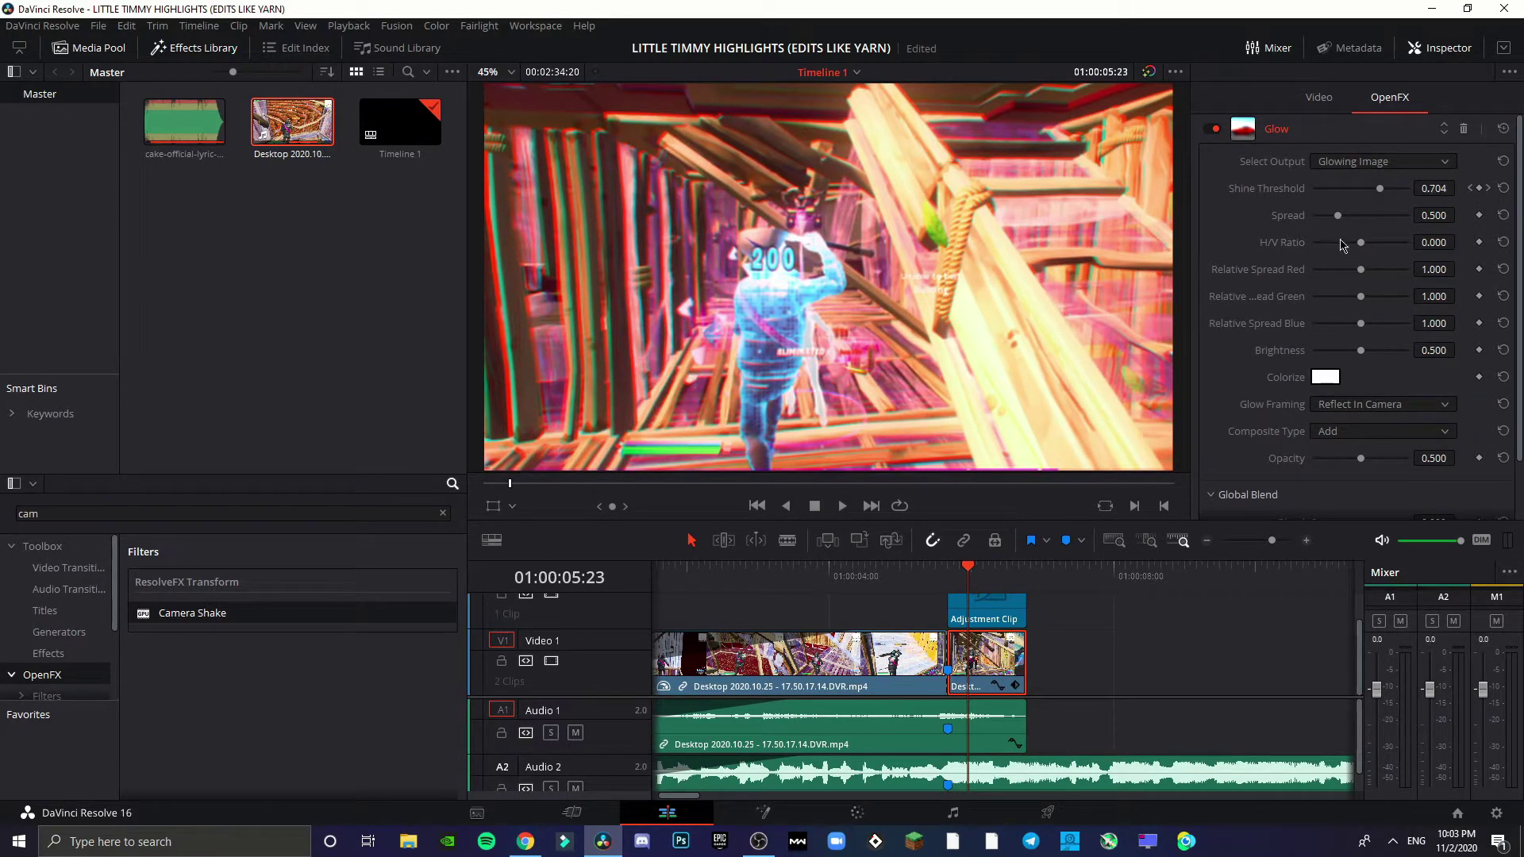
Set the Camera Shake's Motion Scale to 0.55 and Speed Scale to 0.25.
scroll(1318, 314, "down", 2)
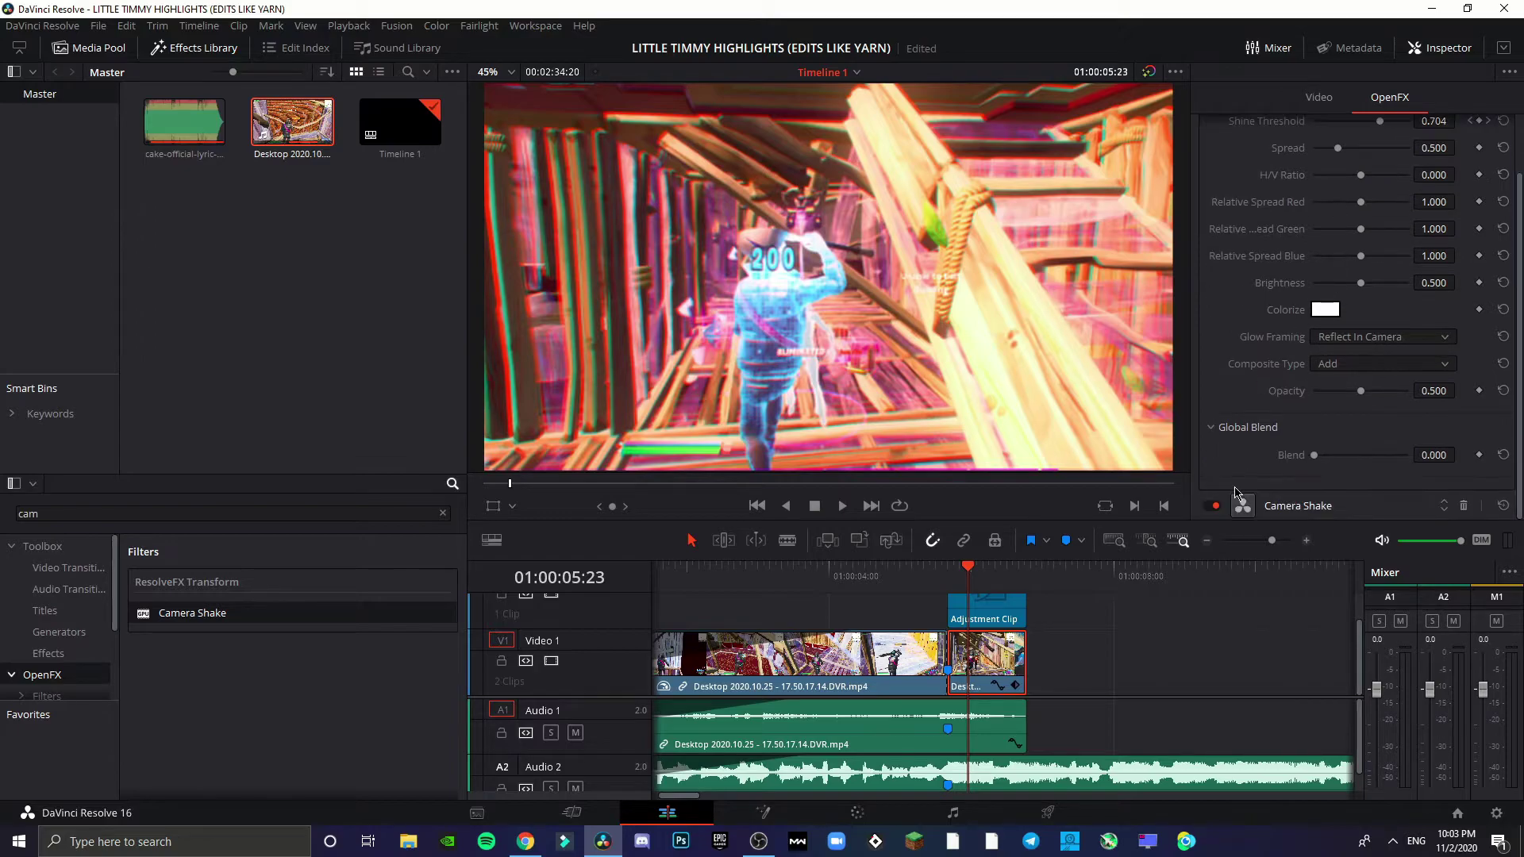
left_click(1288, 506)
left_click(1434, 189)
key("BackSpace")
type(".55")
key("Return")
left_click(1428, 221)
key("BackSpace")
key("Return")
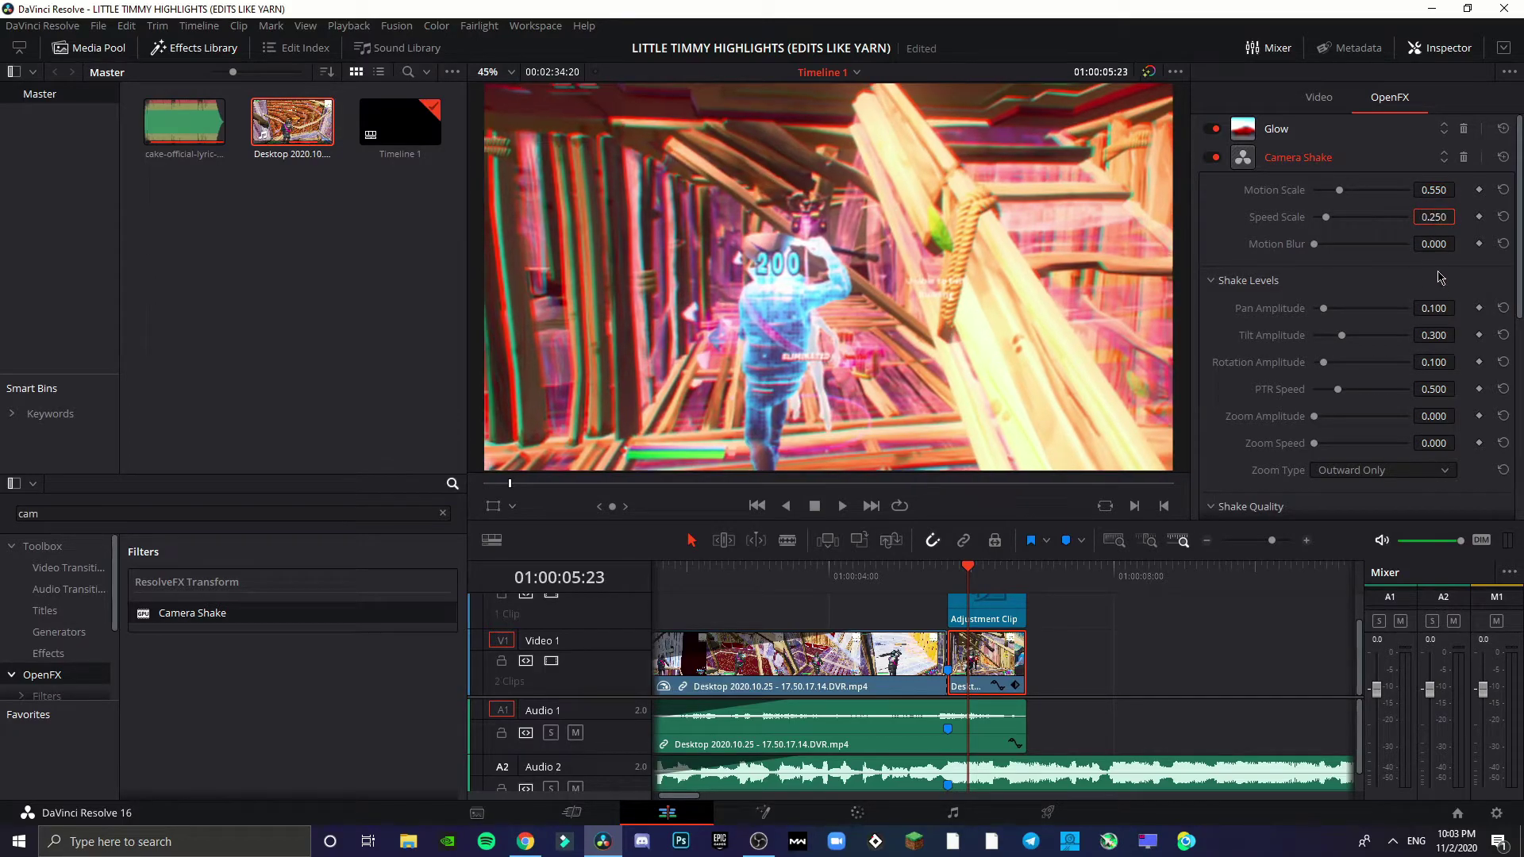
Adjust the Camera Shake's levels, setting Pan Amplitude to 0 and PTR Speed to 0.9.
left_click(1434, 309)
type("0")
key("Return")
left_click_drag(1434, 337, 1459, 361)
left_click(1434, 389)
key("BackSpace")
type(".9")
key("Return")
Set the Camera Shake's Randomness Scale, Randomness Speed, Pause Length, Pause Interval and Pause Randomness all to 0.
scroll(1424, 358, "down", 3)
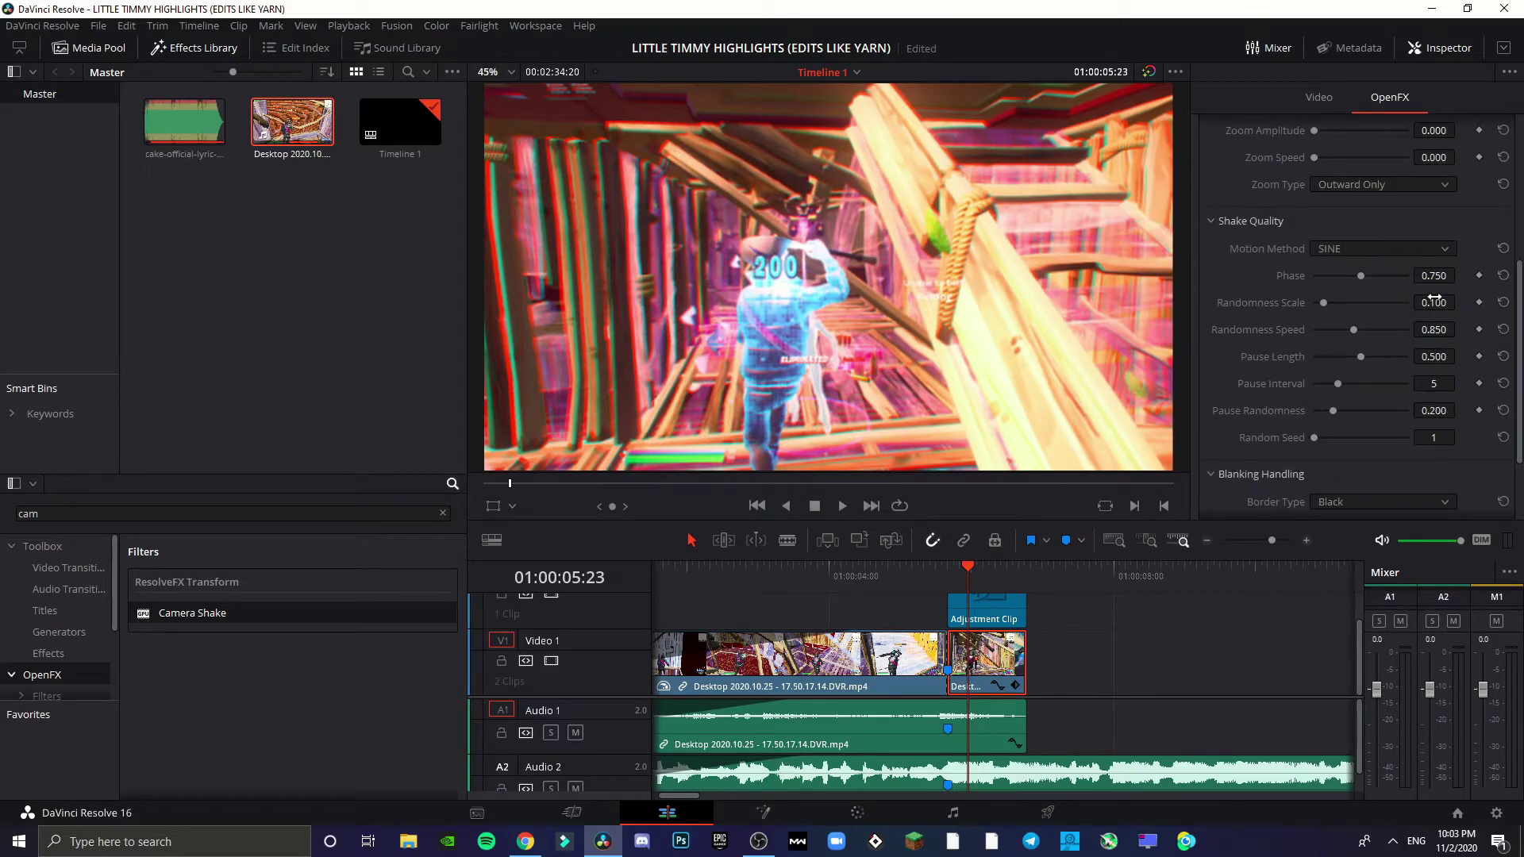
left_click_drag(1434, 300, 1254, 296)
left_click(1434, 329)
key("BackSpace")
type("0")
left_click(1451, 361)
key("BackSpace")
left_click(1442, 380)
type("0")
left_click(1435, 410)
key("BackSpace")
type("0")
left_click(1441, 438)
Change the Camera Shake's blanking Border Type to Reflect.
scroll(1438, 481, "down", 2)
scroll(1438, 413, "down", 2)
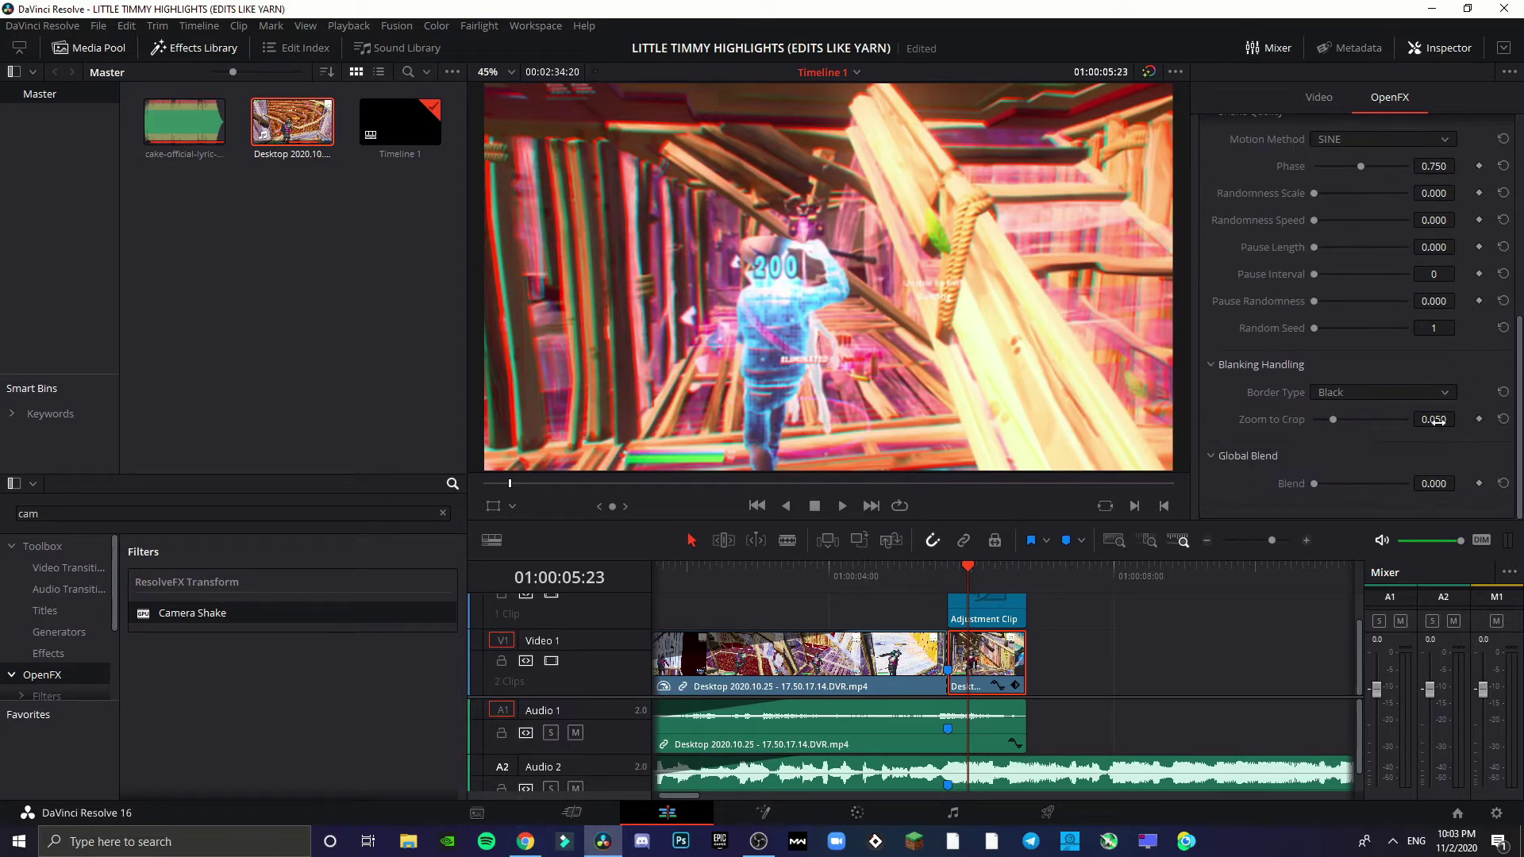
left_click(1376, 396)
left_click(1358, 435)
Play and step frame by frame through the cut to review the camera shake on the shot.
key("space")
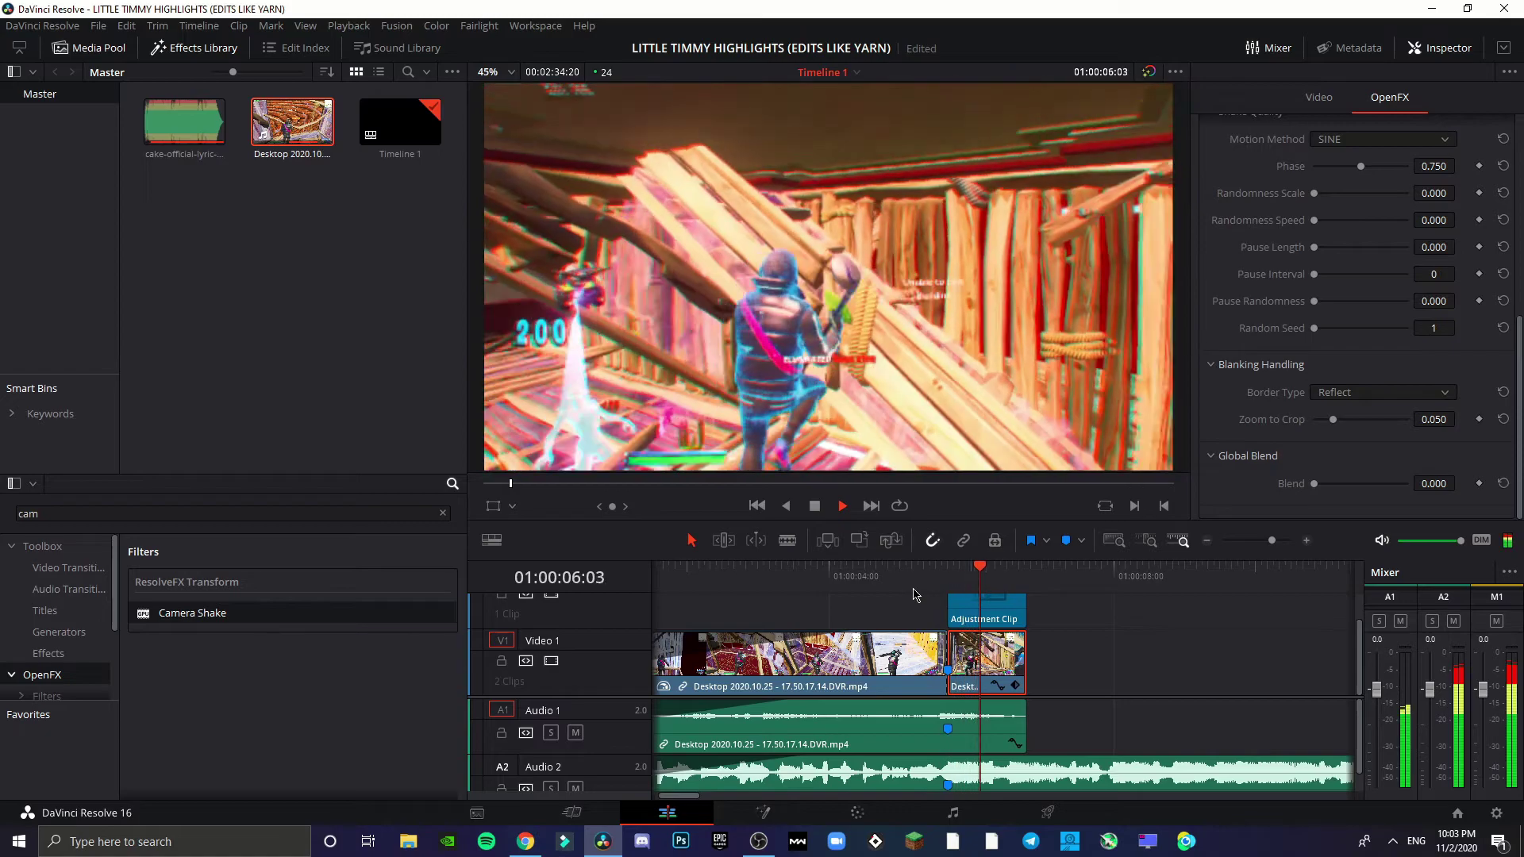
left_click_drag(933, 581, 927, 577)
key("Right")
key("Right")
key("Right")
key("Right")
key("Right")
key("Right")
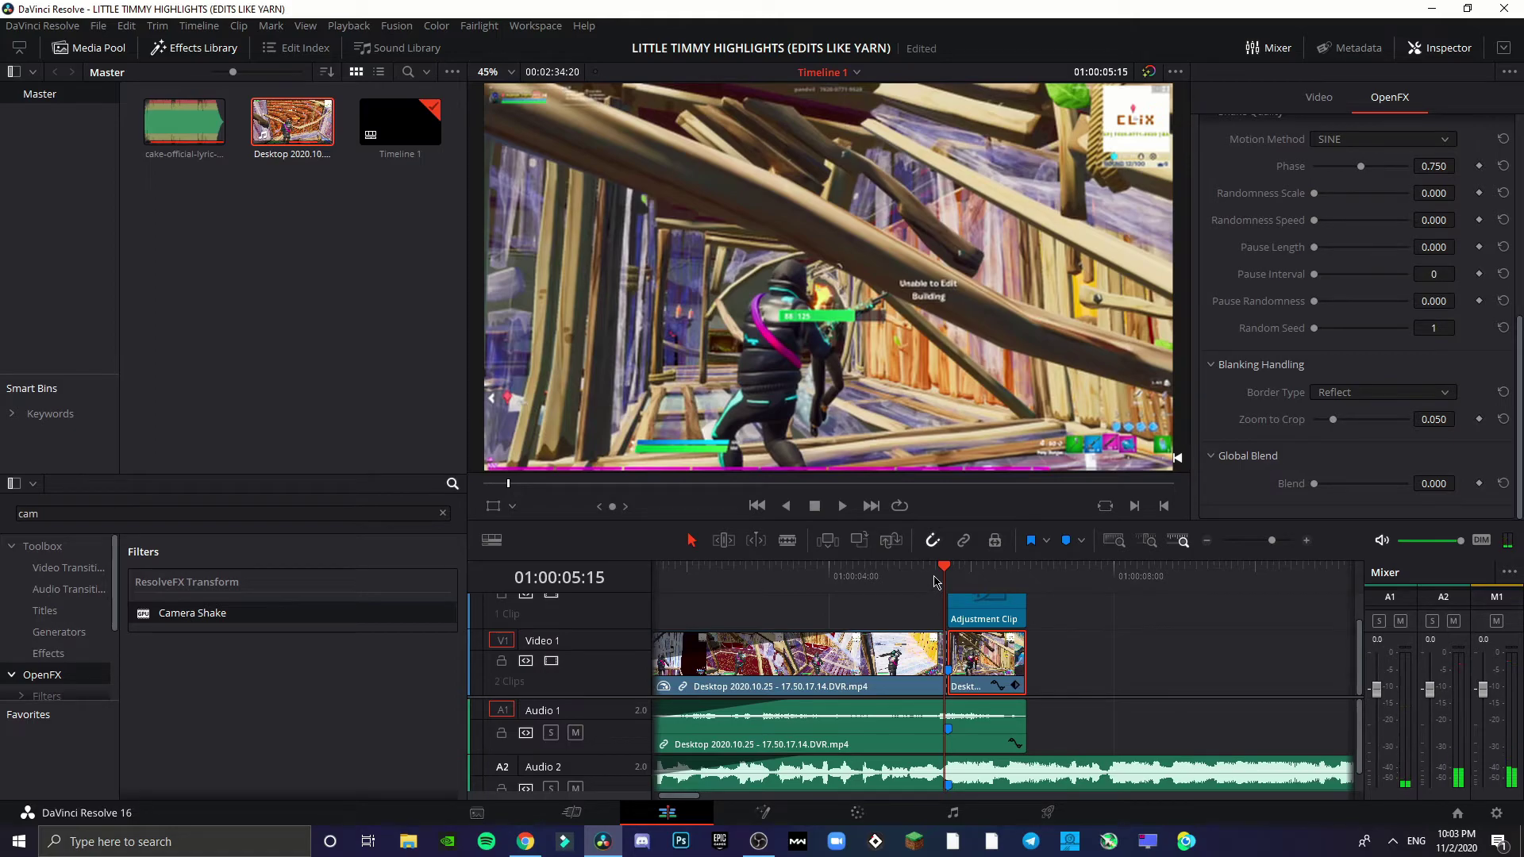
key("space")
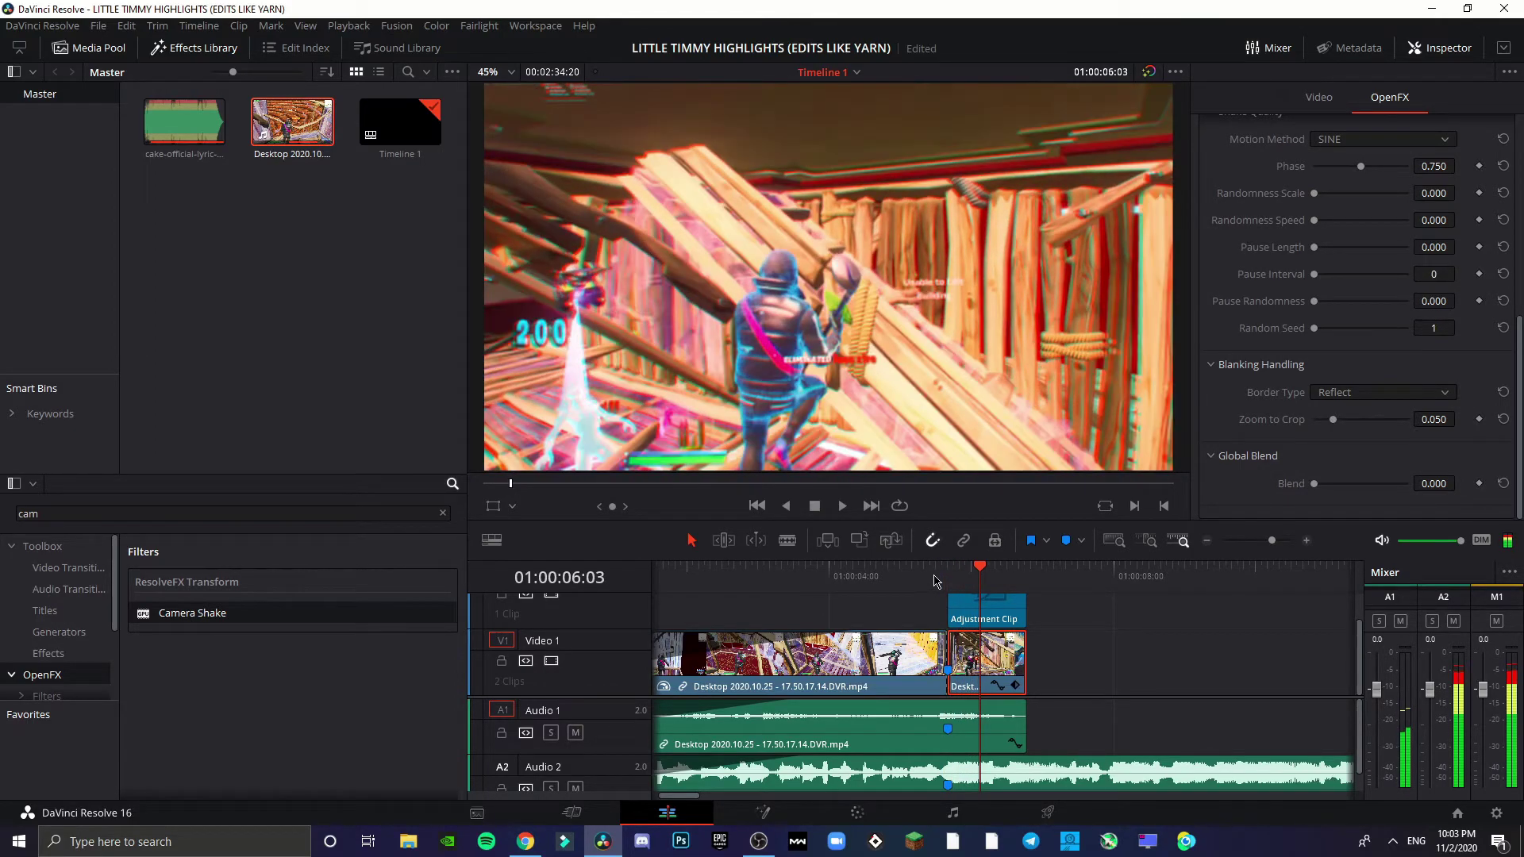
key("Left")
key("Left")
key("Left")
key("Left")
key("Left")
key("Left")
key("Left")
key("Left")
key("Left")
key("Left")
key("Left")
key("Left")
key("Left")
key("Left")
key("Left")
key("Left")
key("Right")
key("Right")
key("Right")
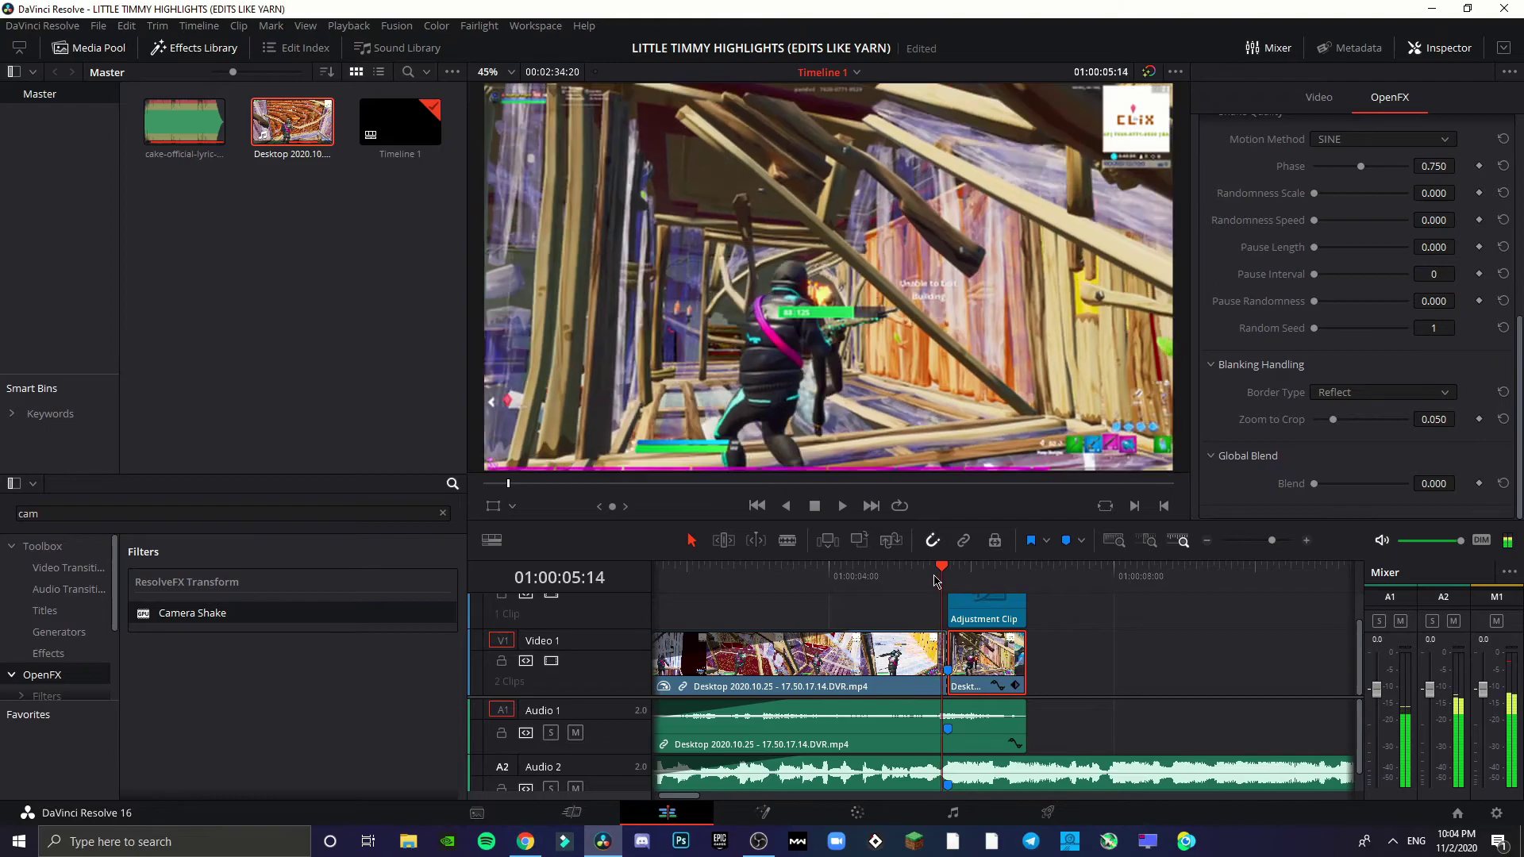
key("Right")
key("Right")
key("Right")
key("Right")
key("Right")
key("Right")
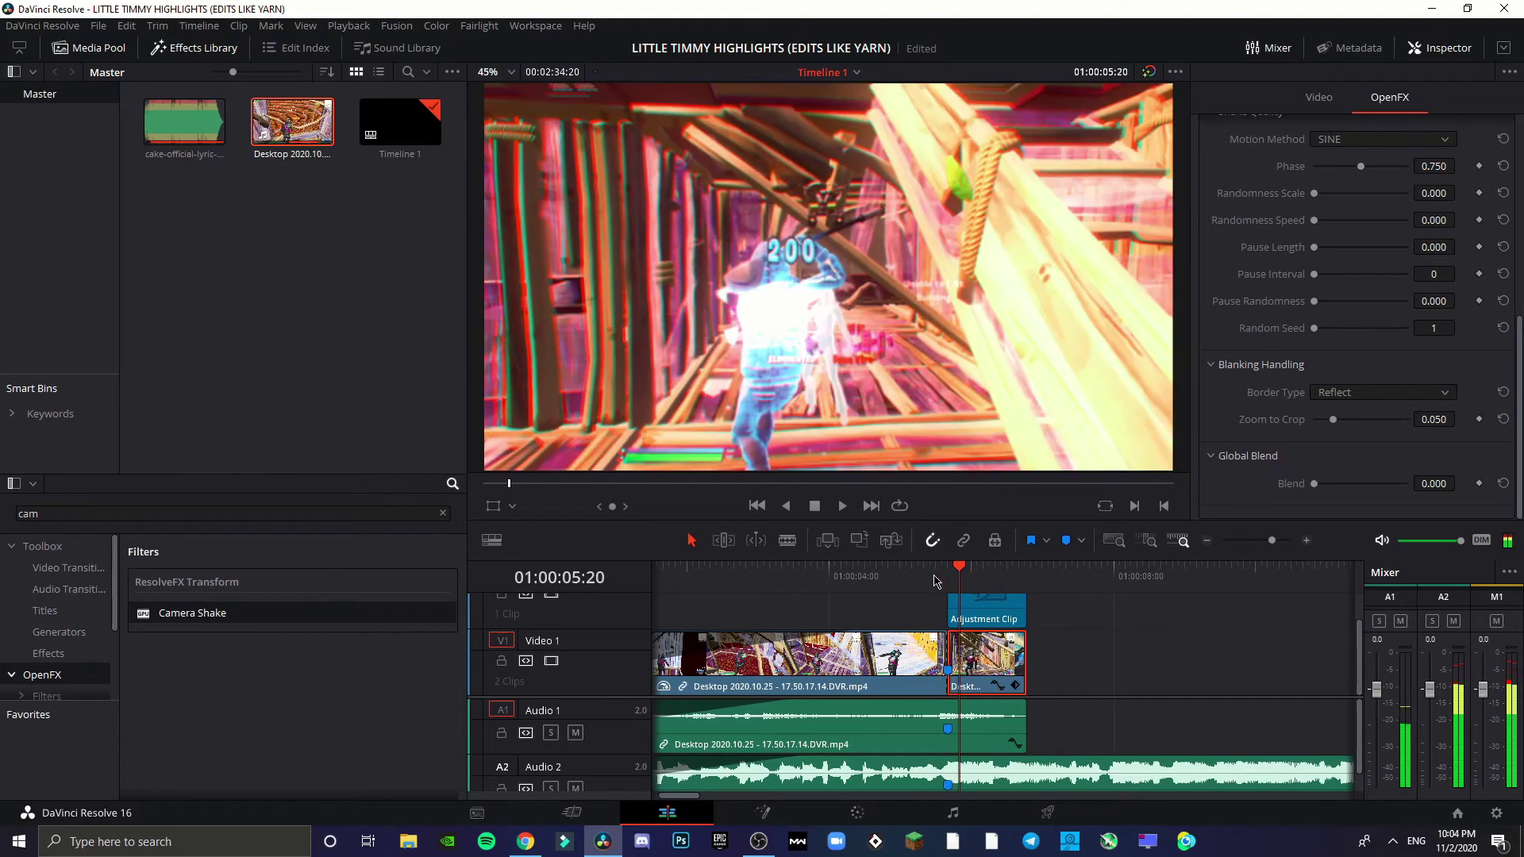
Play the timeline from 01:00:03:20 through the end of the clip to review all effects together.
left_click(915, 580)
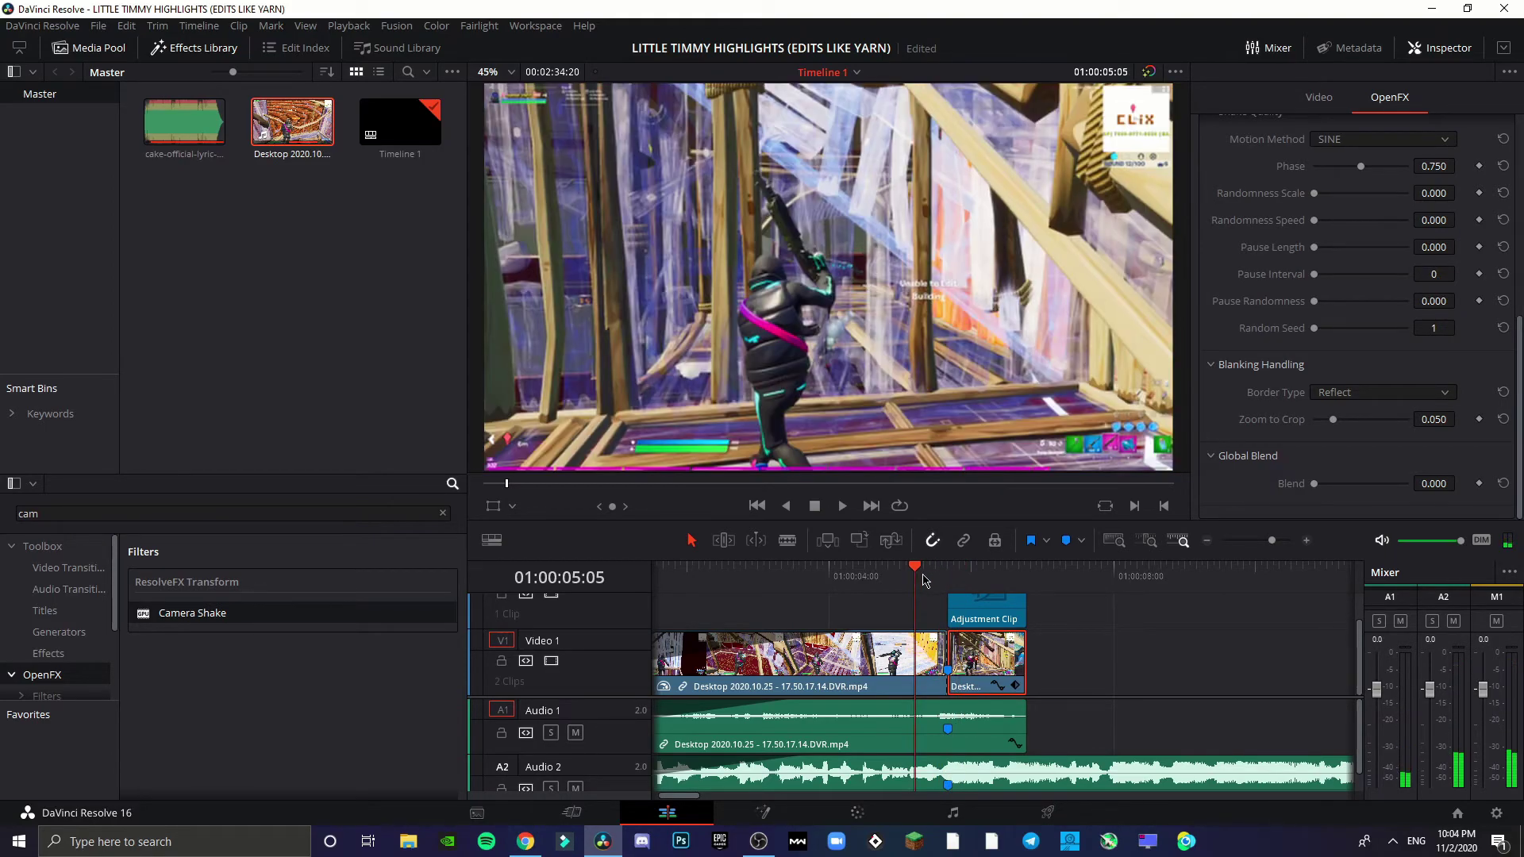
left_click(818, 580)
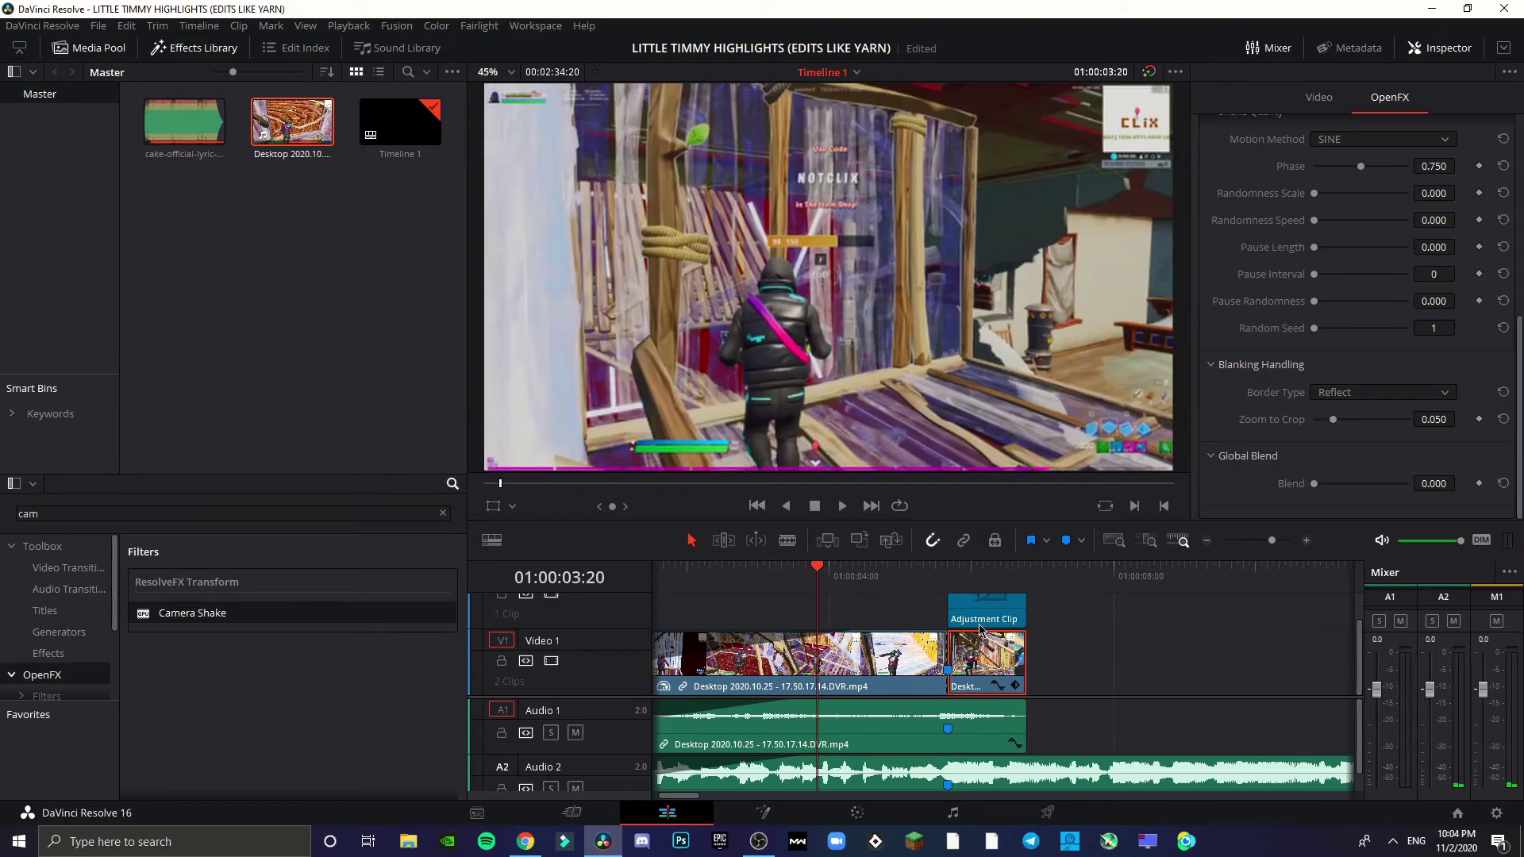
key("space")
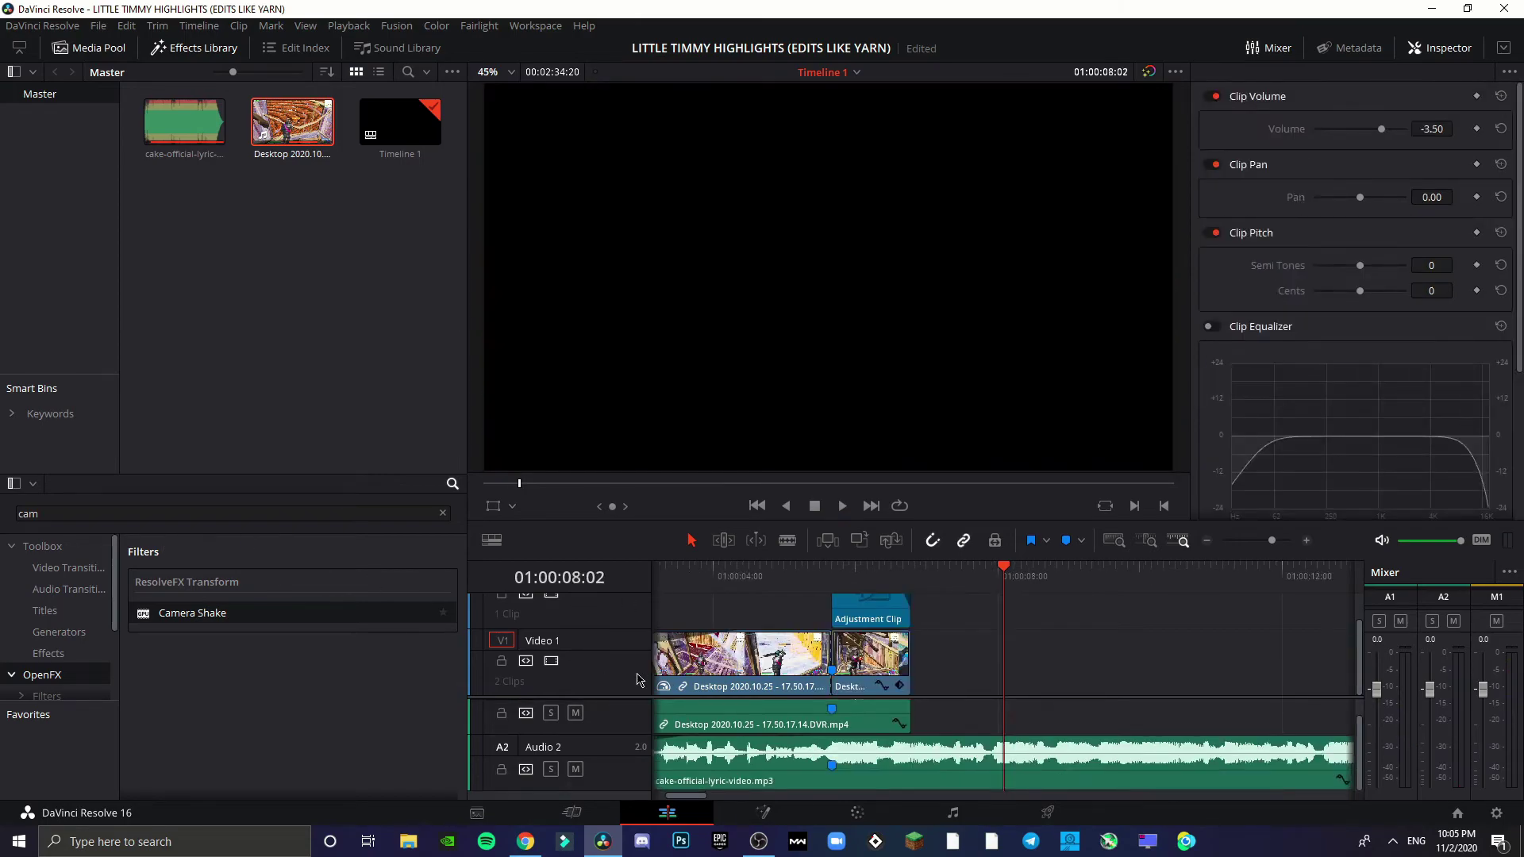
Clear the "cam" search from the effects list.
scroll(638, 680, "up", 2)
left_click(443, 513)
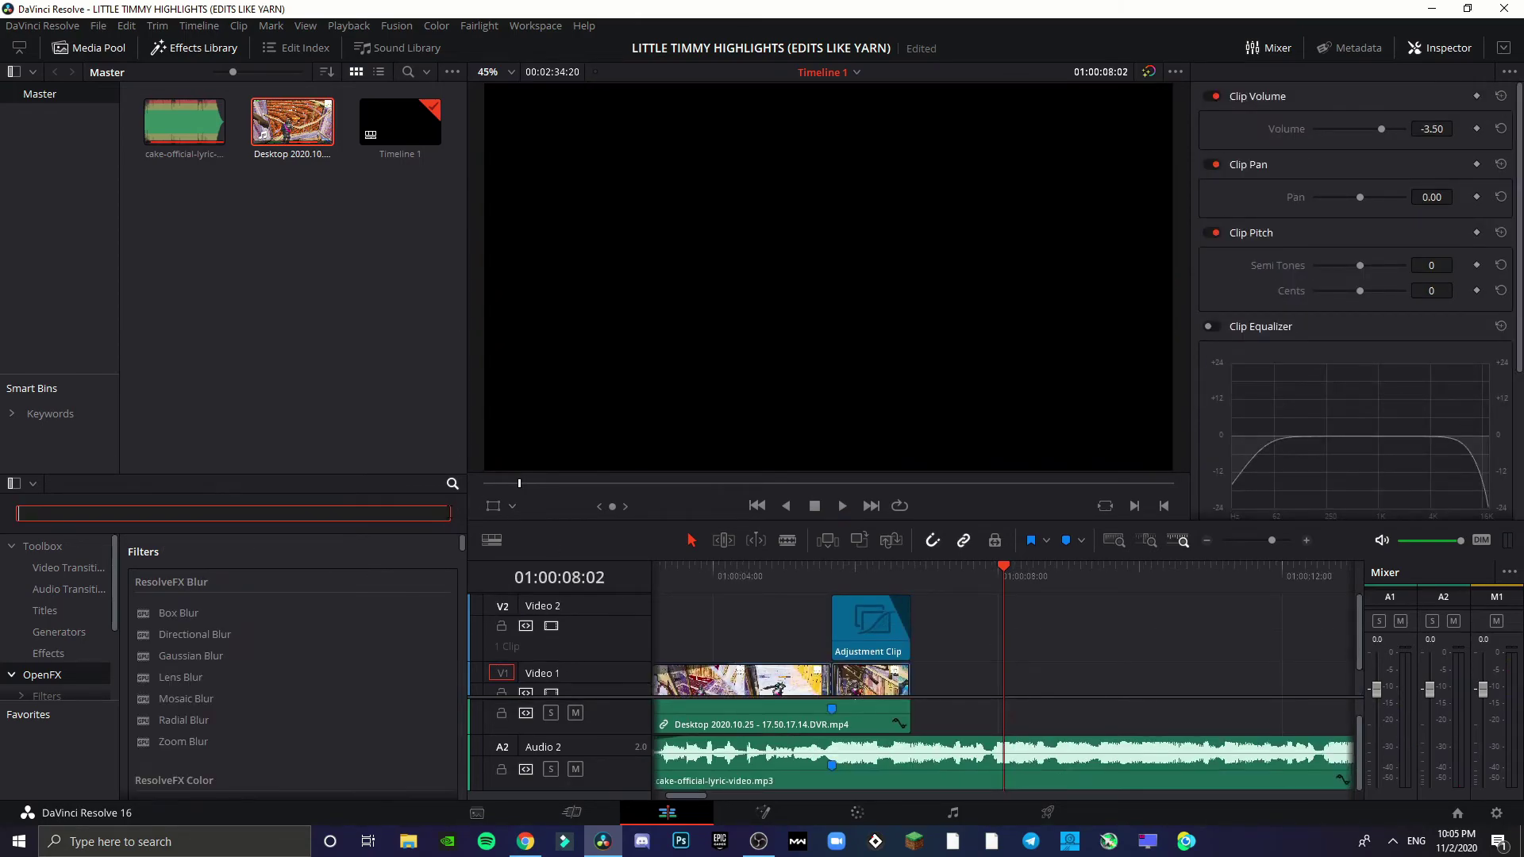
left_click(1040, 710)
scroll(989, 603, "down", 1)
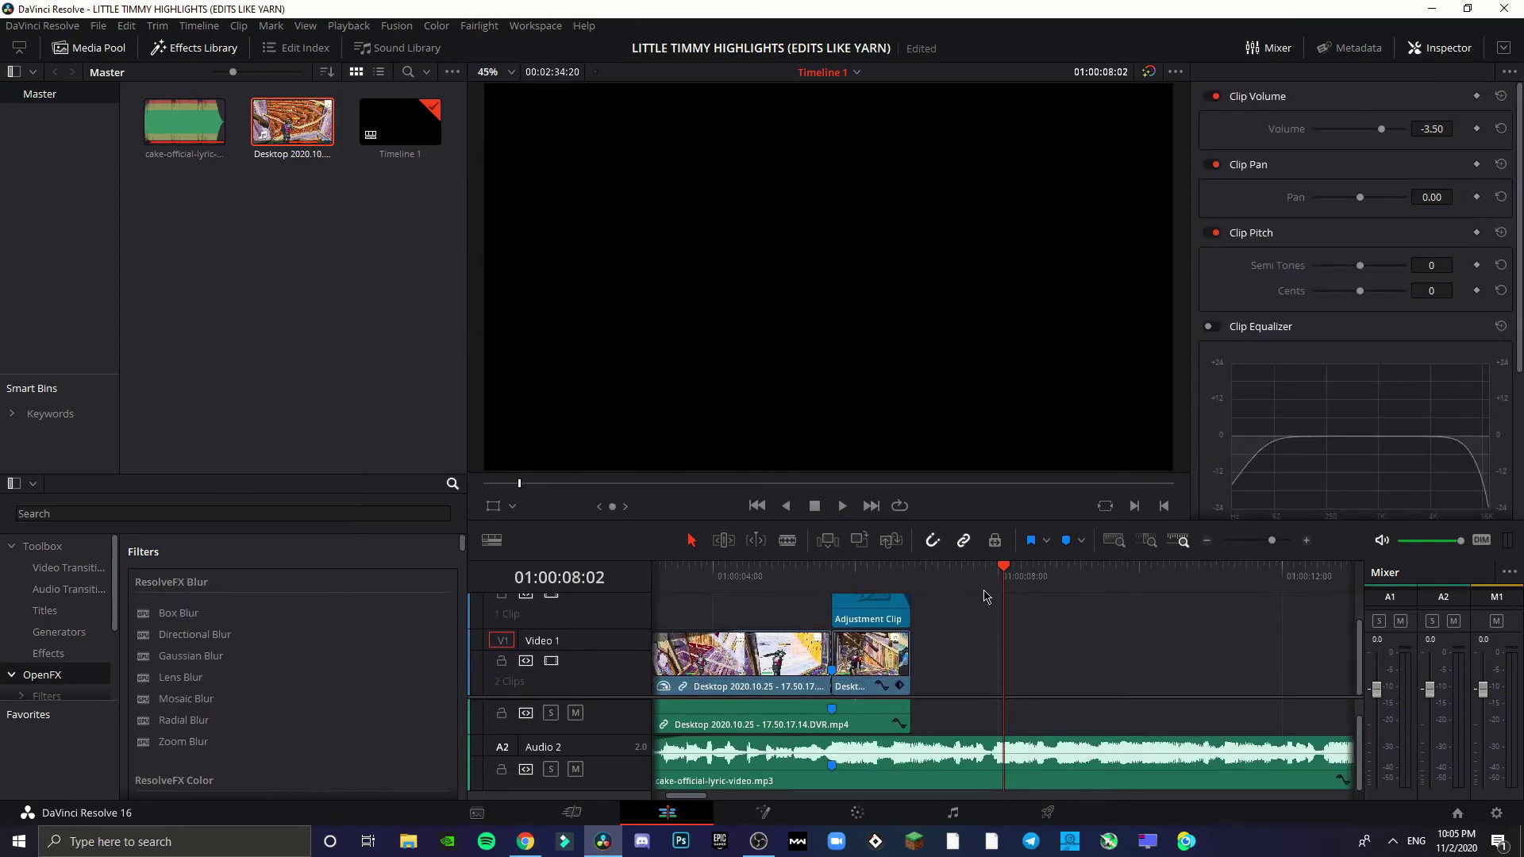
scroll(968, 737, "up", 1)
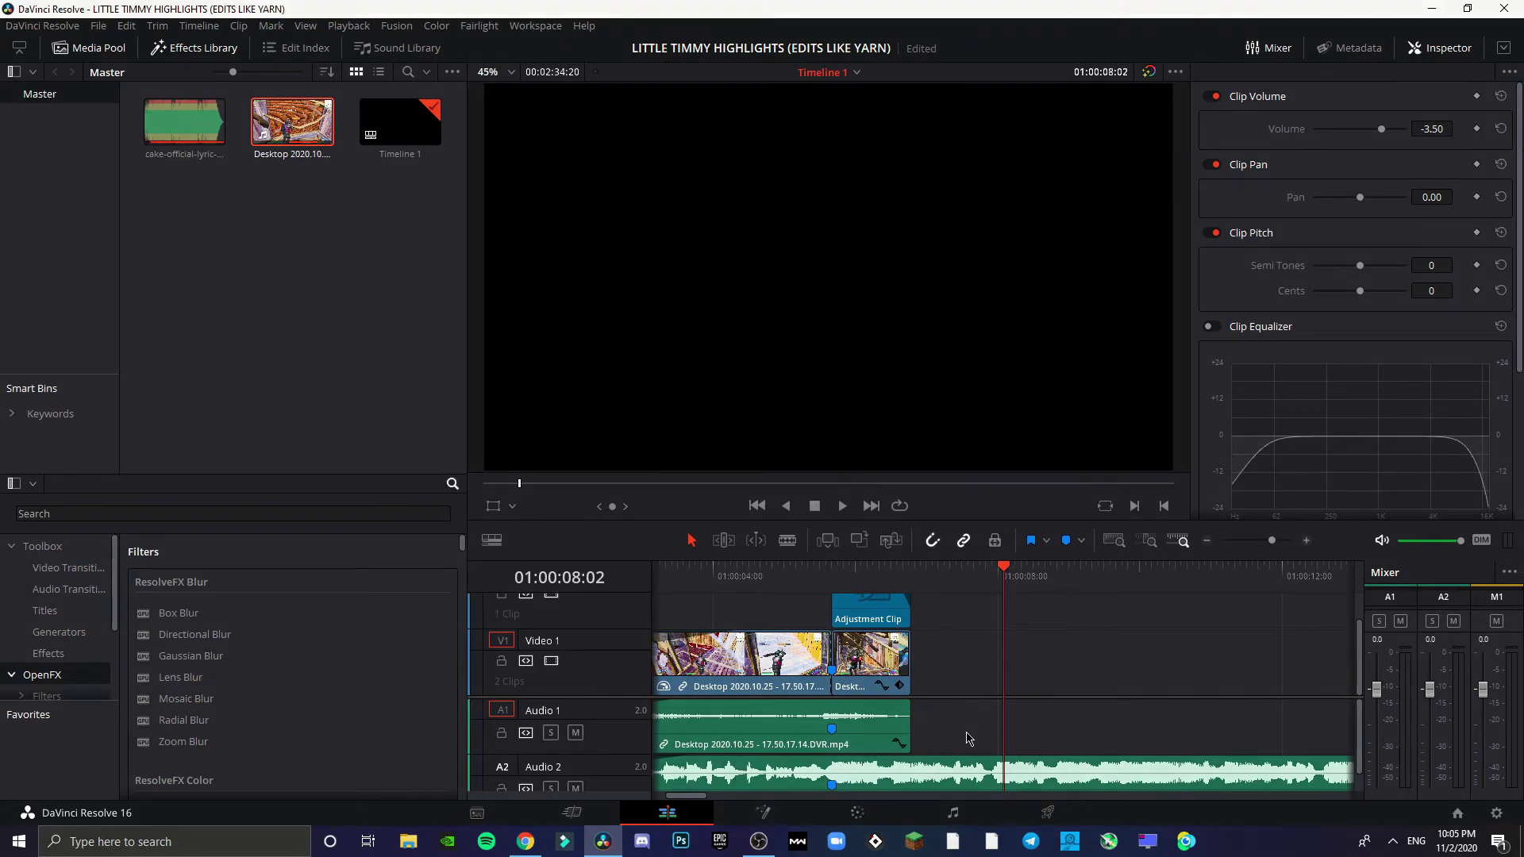
mouse_move(832, 677)
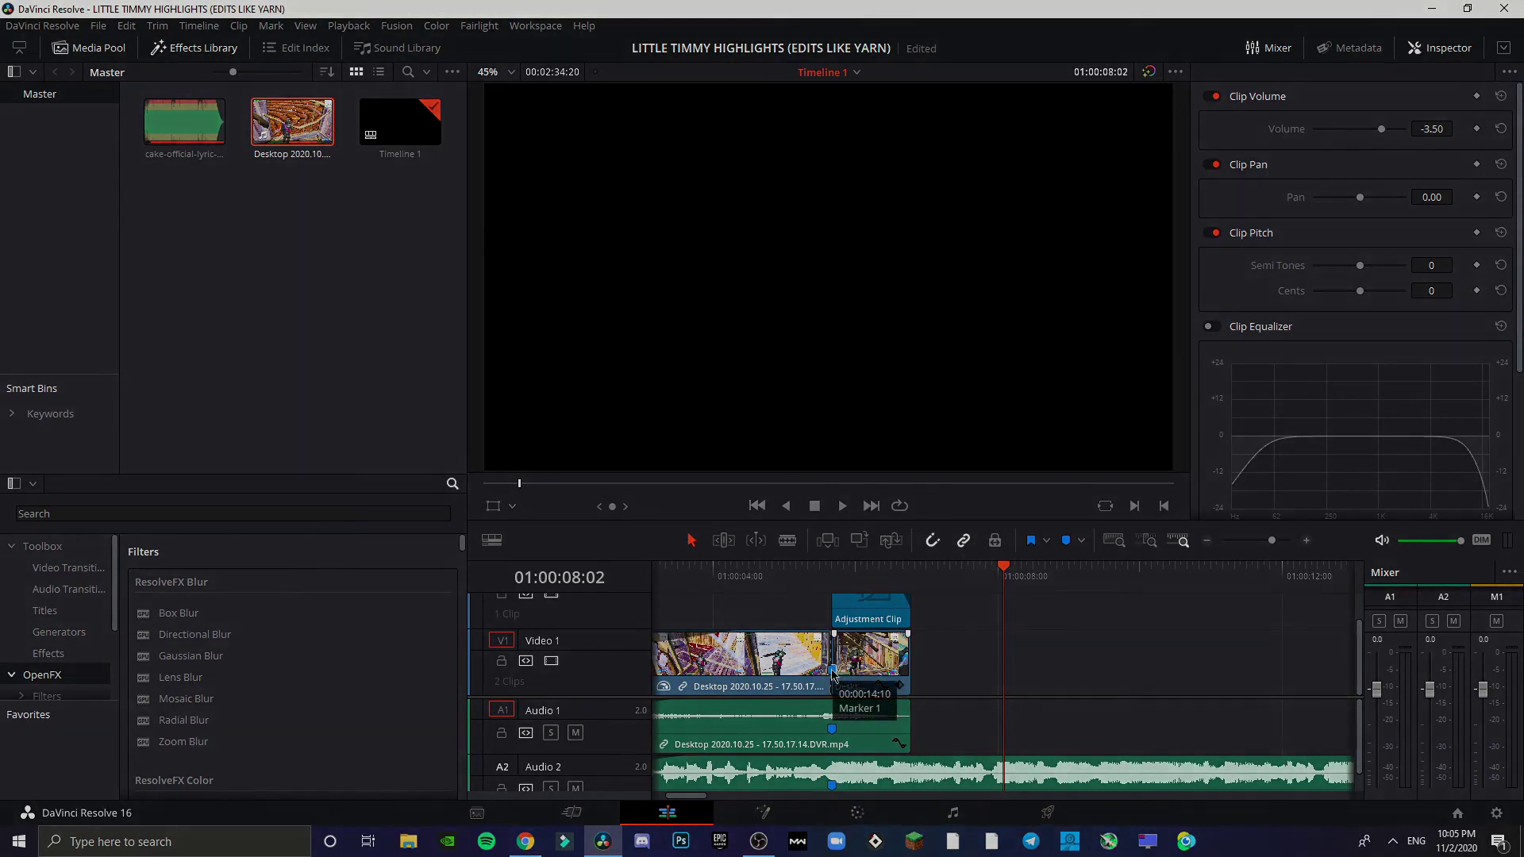